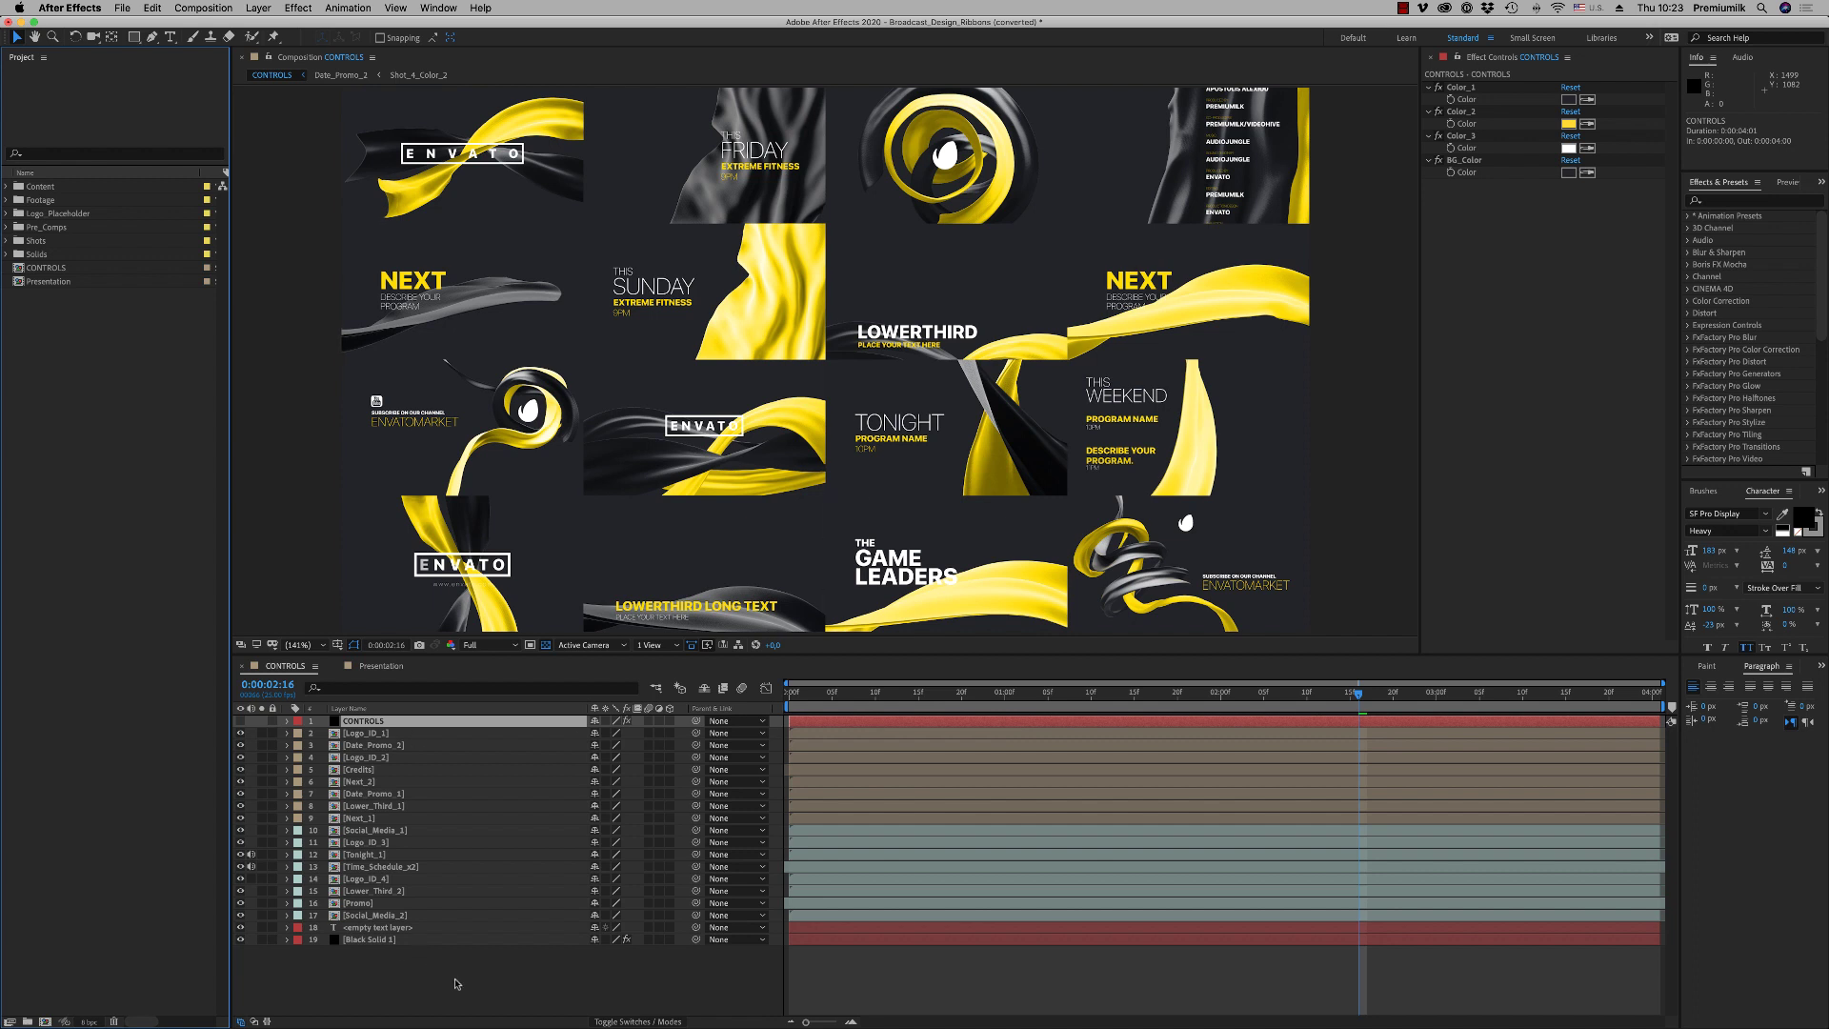
Select the CONTROLS layer and try a pink Color_2 instead of yellow
{"action": "left_click", "coordinate": [369, 721]}
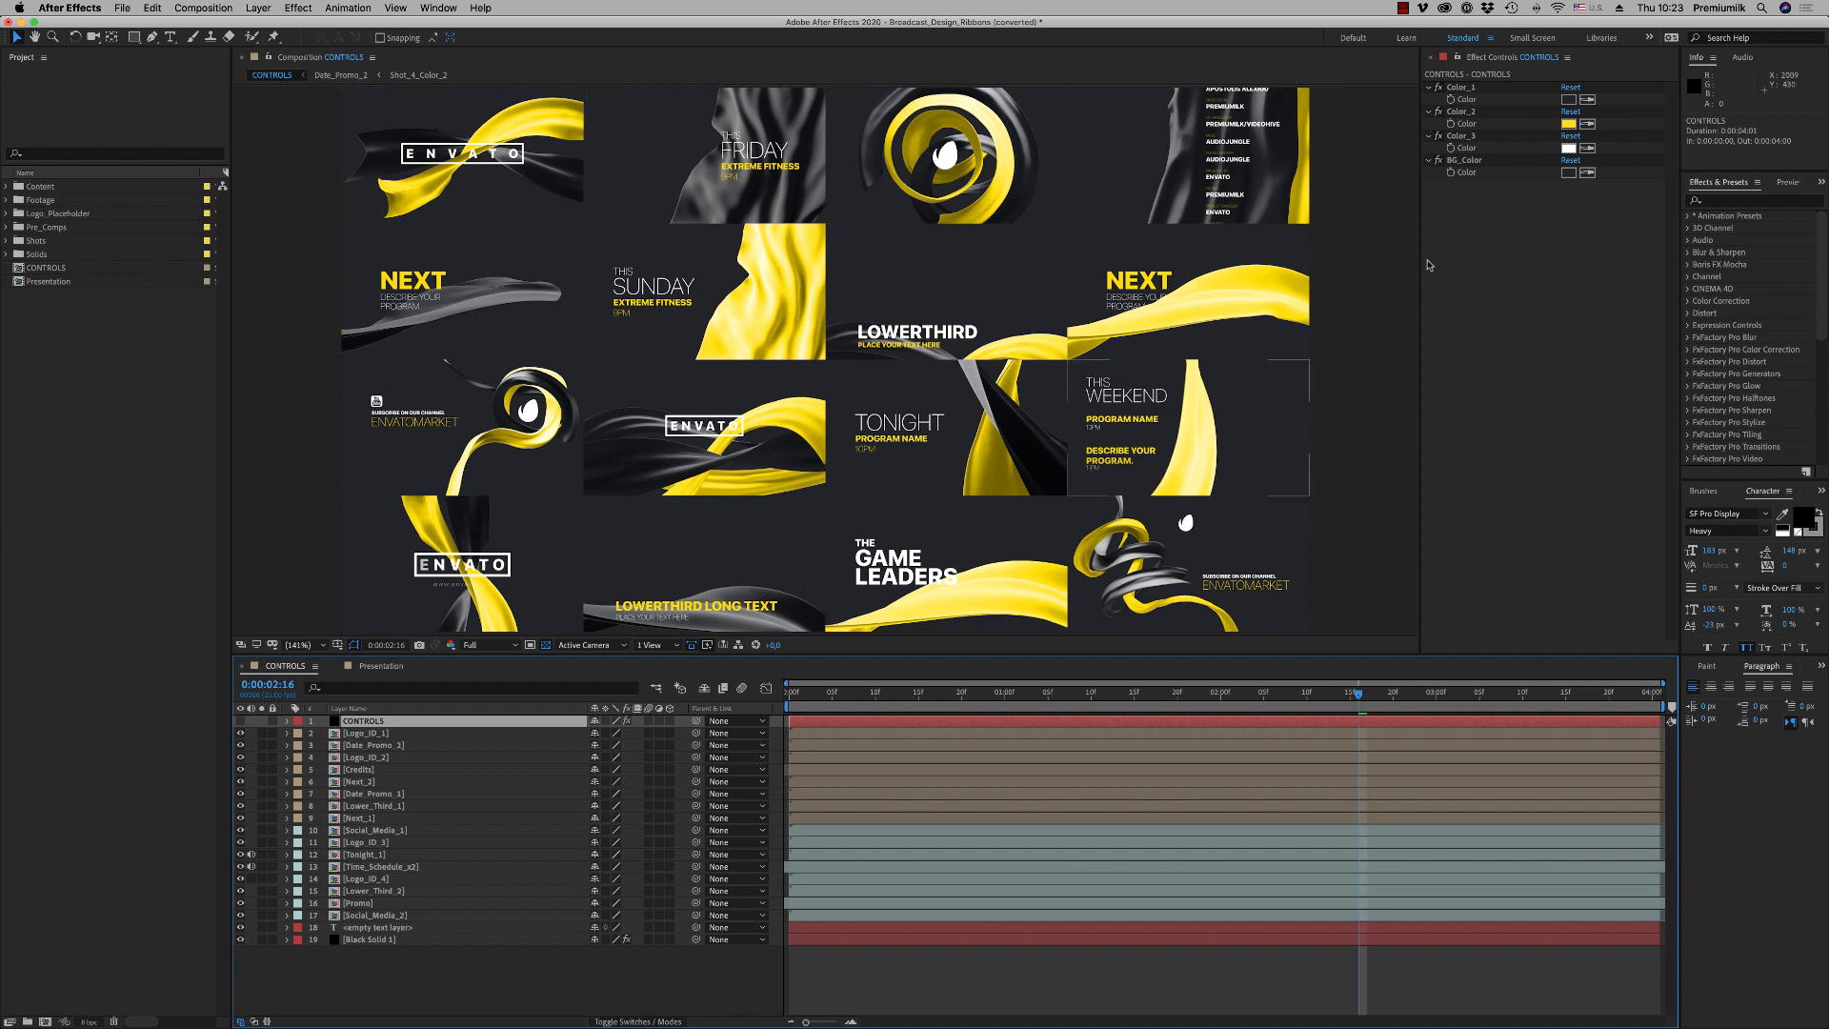
{"action": "left_click", "coordinate": [1509, 311]}
{"action": "left_click", "coordinate": [1460, 88]}
{"action": "left_click", "coordinate": [1461, 111]}
{"action": "left_click", "coordinate": [1568, 124]}
{"action": "left_click_drag", "start_coordinate": [1336, 616], "coordinate": [1335, 476]}
{"action": "left_click", "coordinate": [1425, 462]}
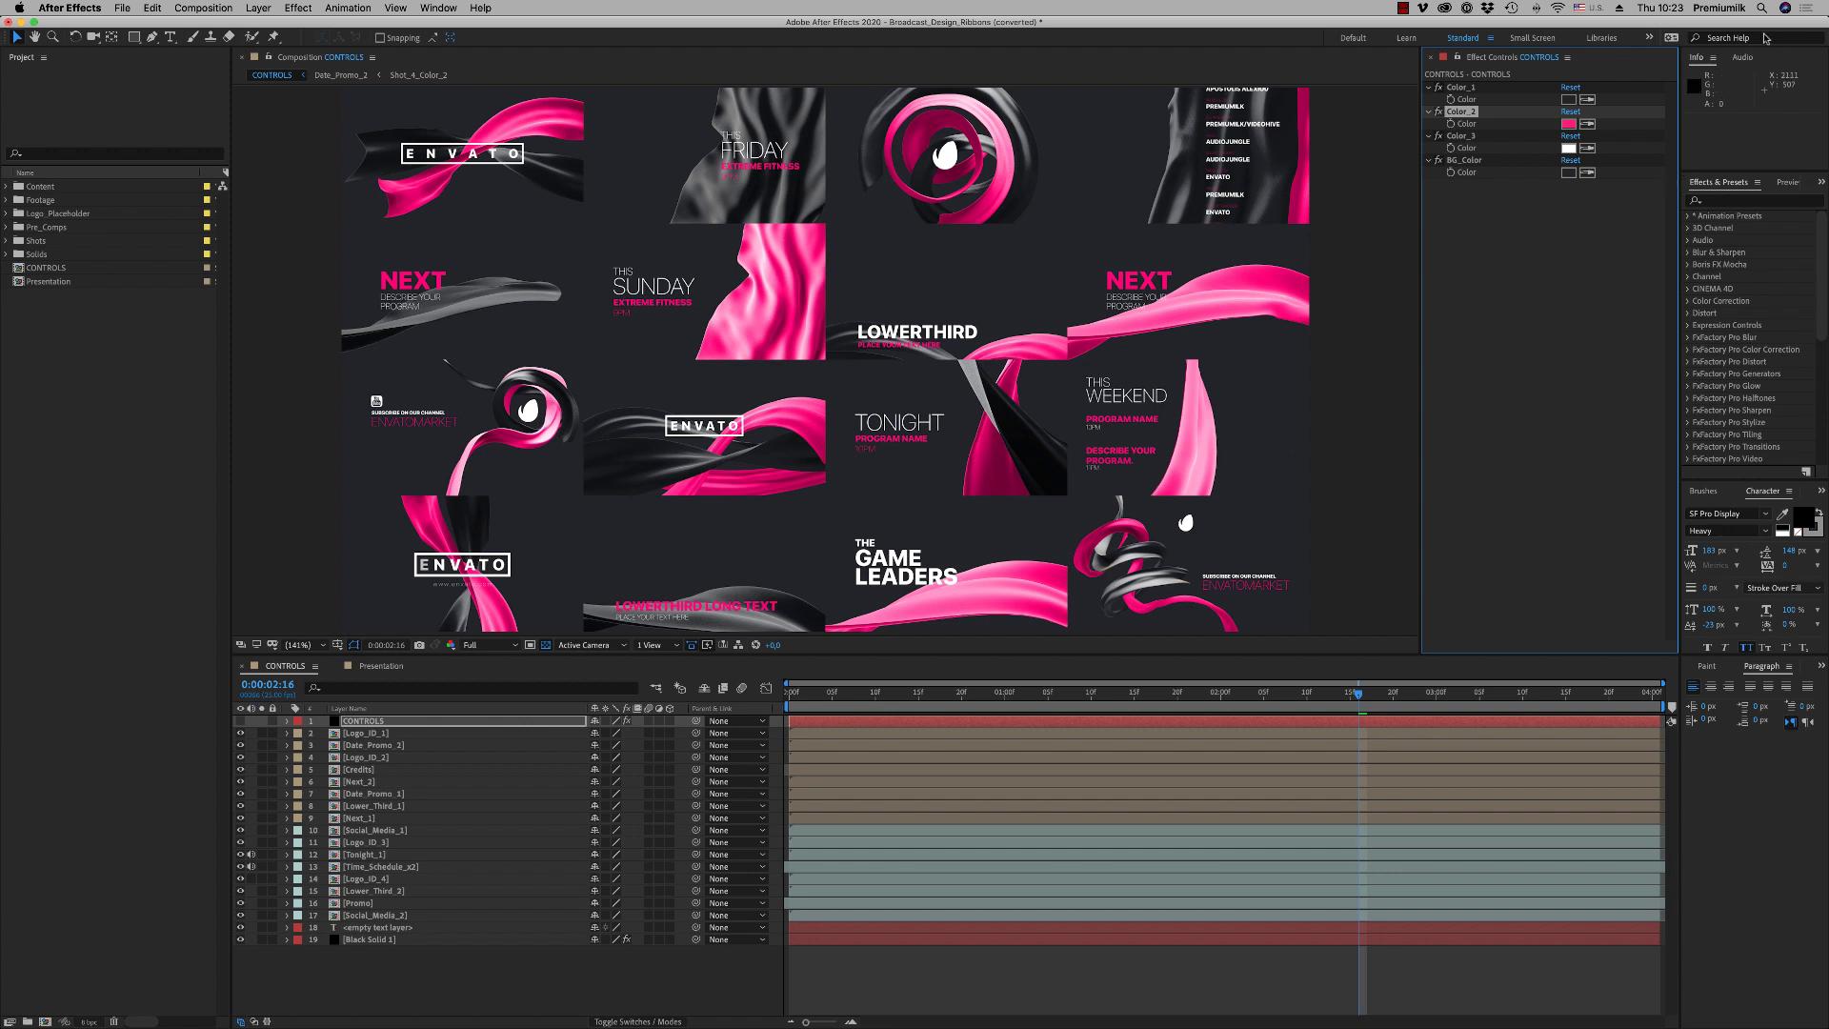
Try blue, then white for Color_2, then undo it back to yellow
{"action": "left_click", "coordinate": [1568, 124]}
{"action": "left_click", "coordinate": [1336, 537]}
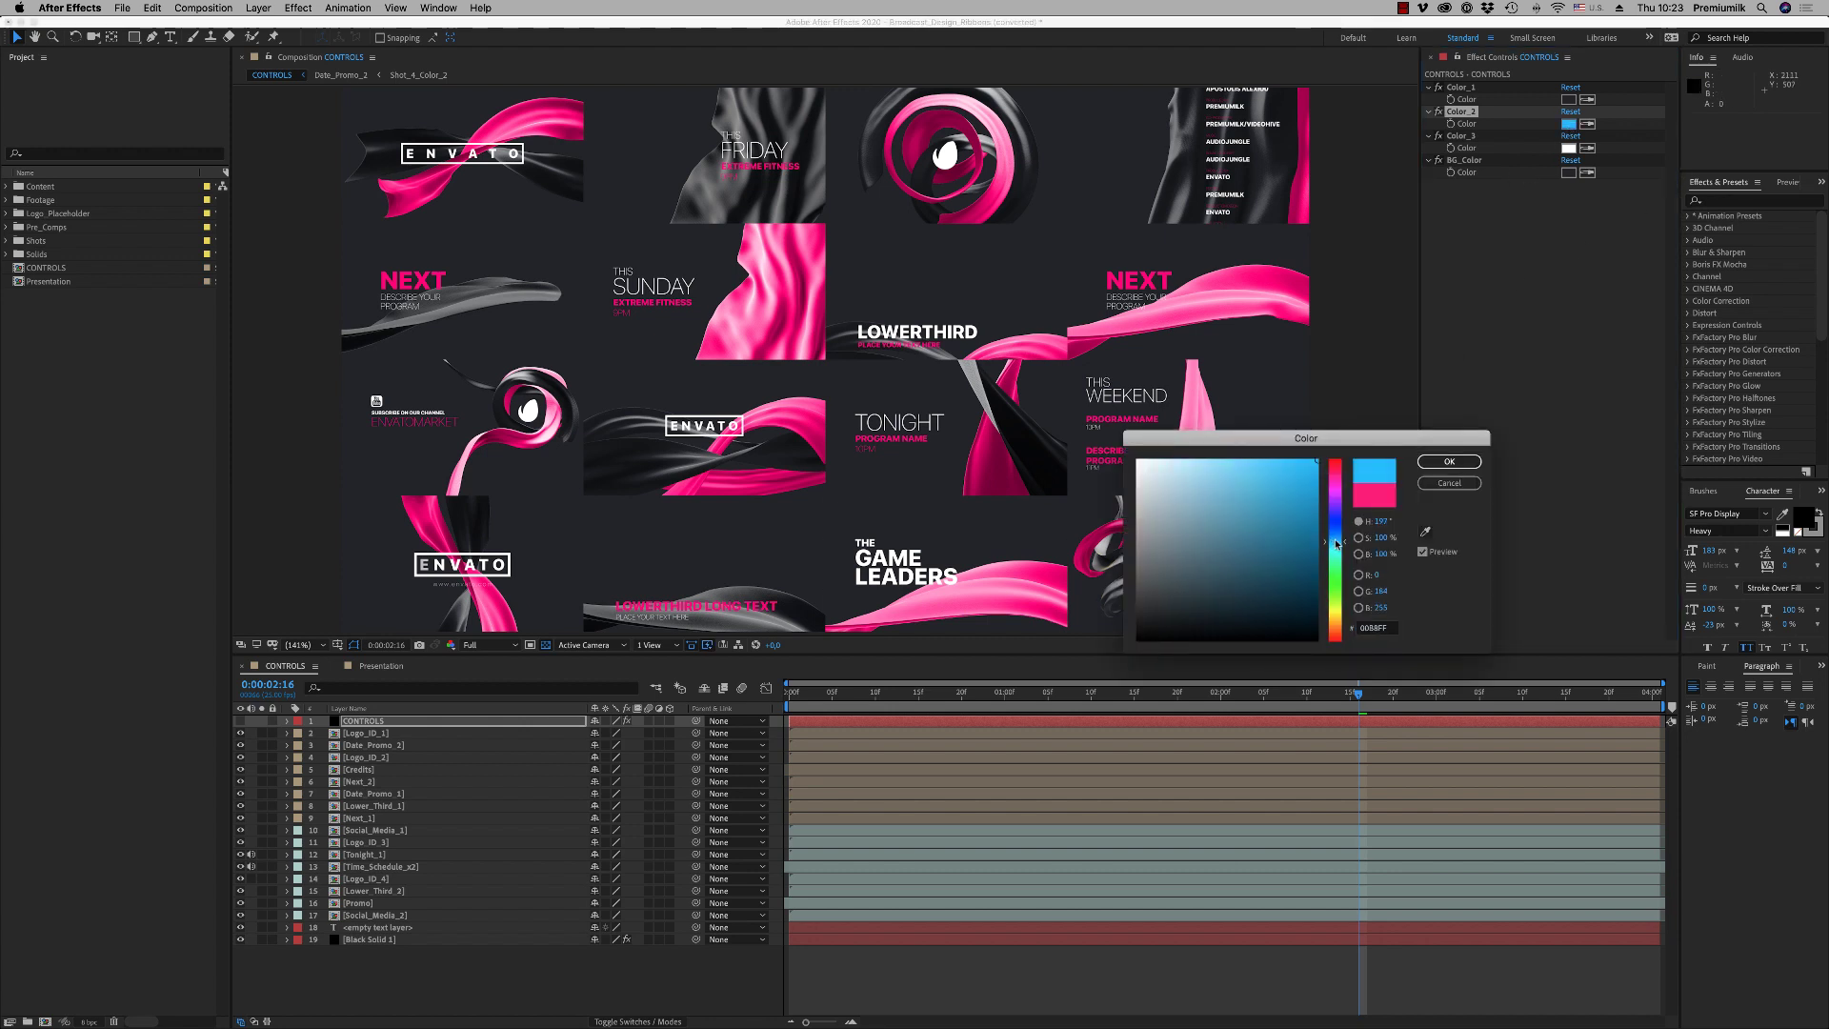
{"action": "left_click", "coordinate": [1449, 462]}
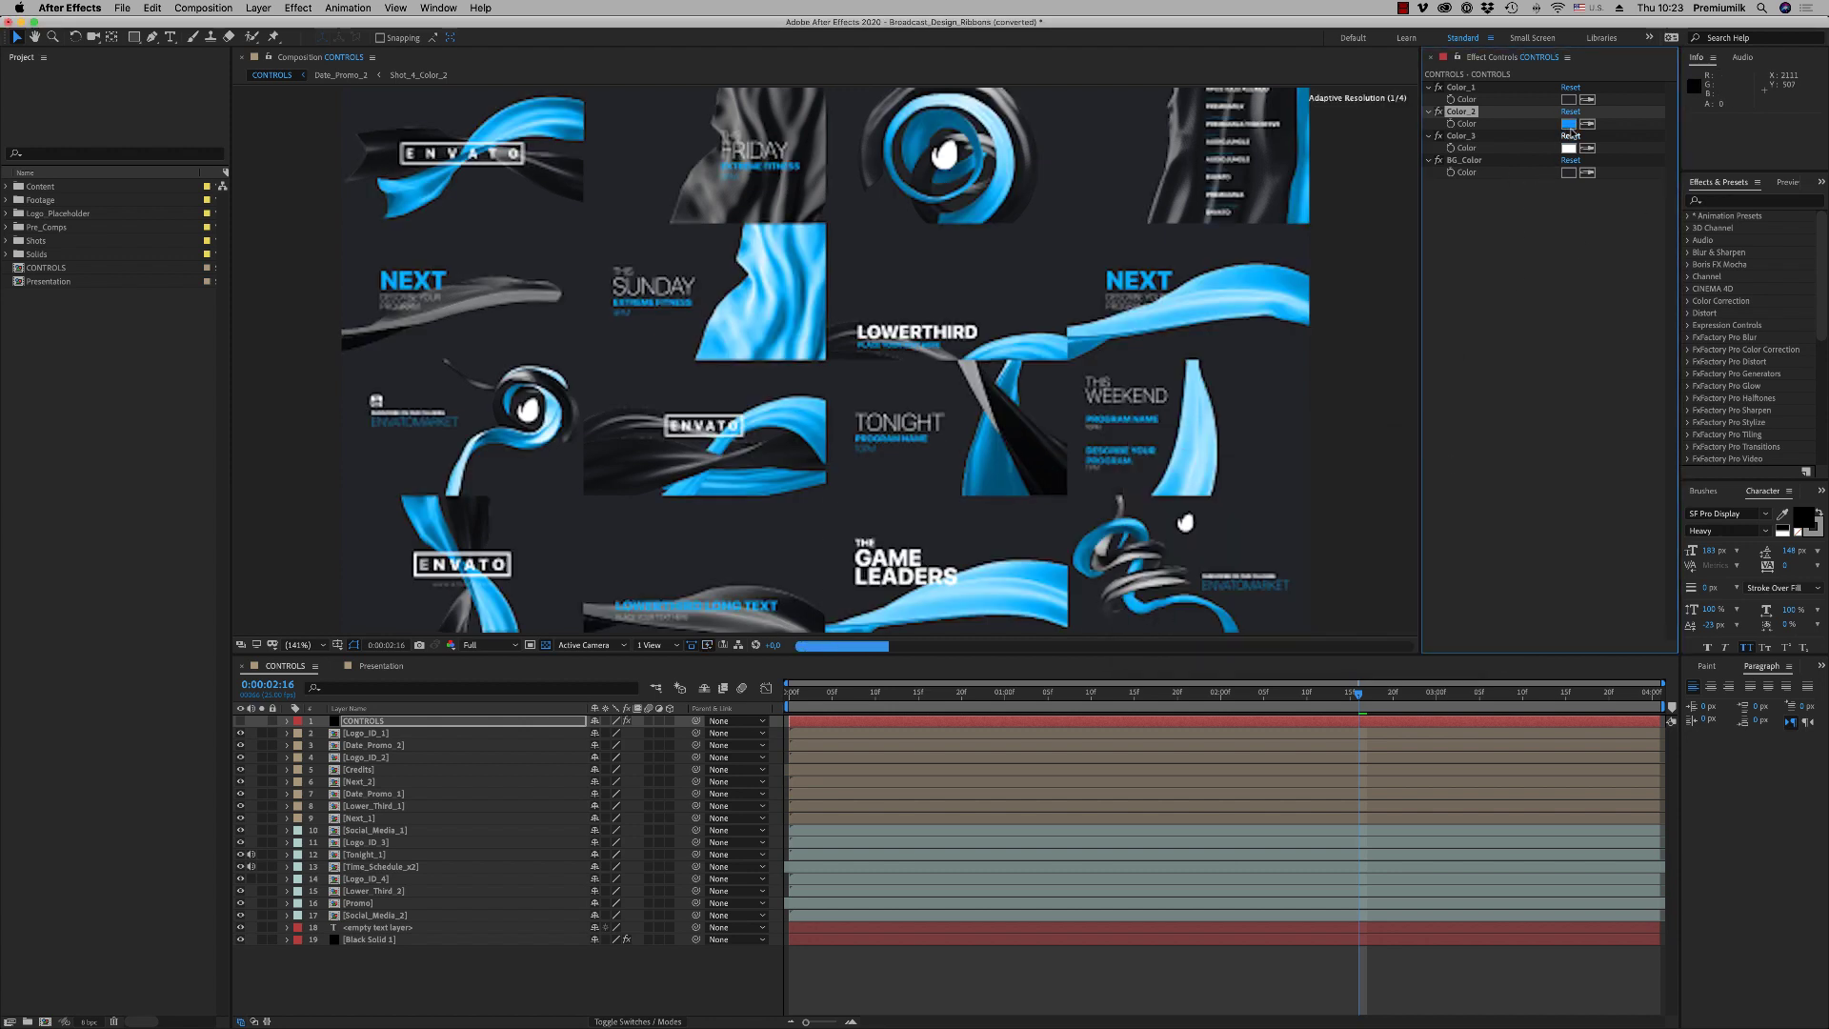
{"action": "left_click", "coordinate": [1568, 124]}
{"action": "left_click", "coordinate": [1137, 461]}
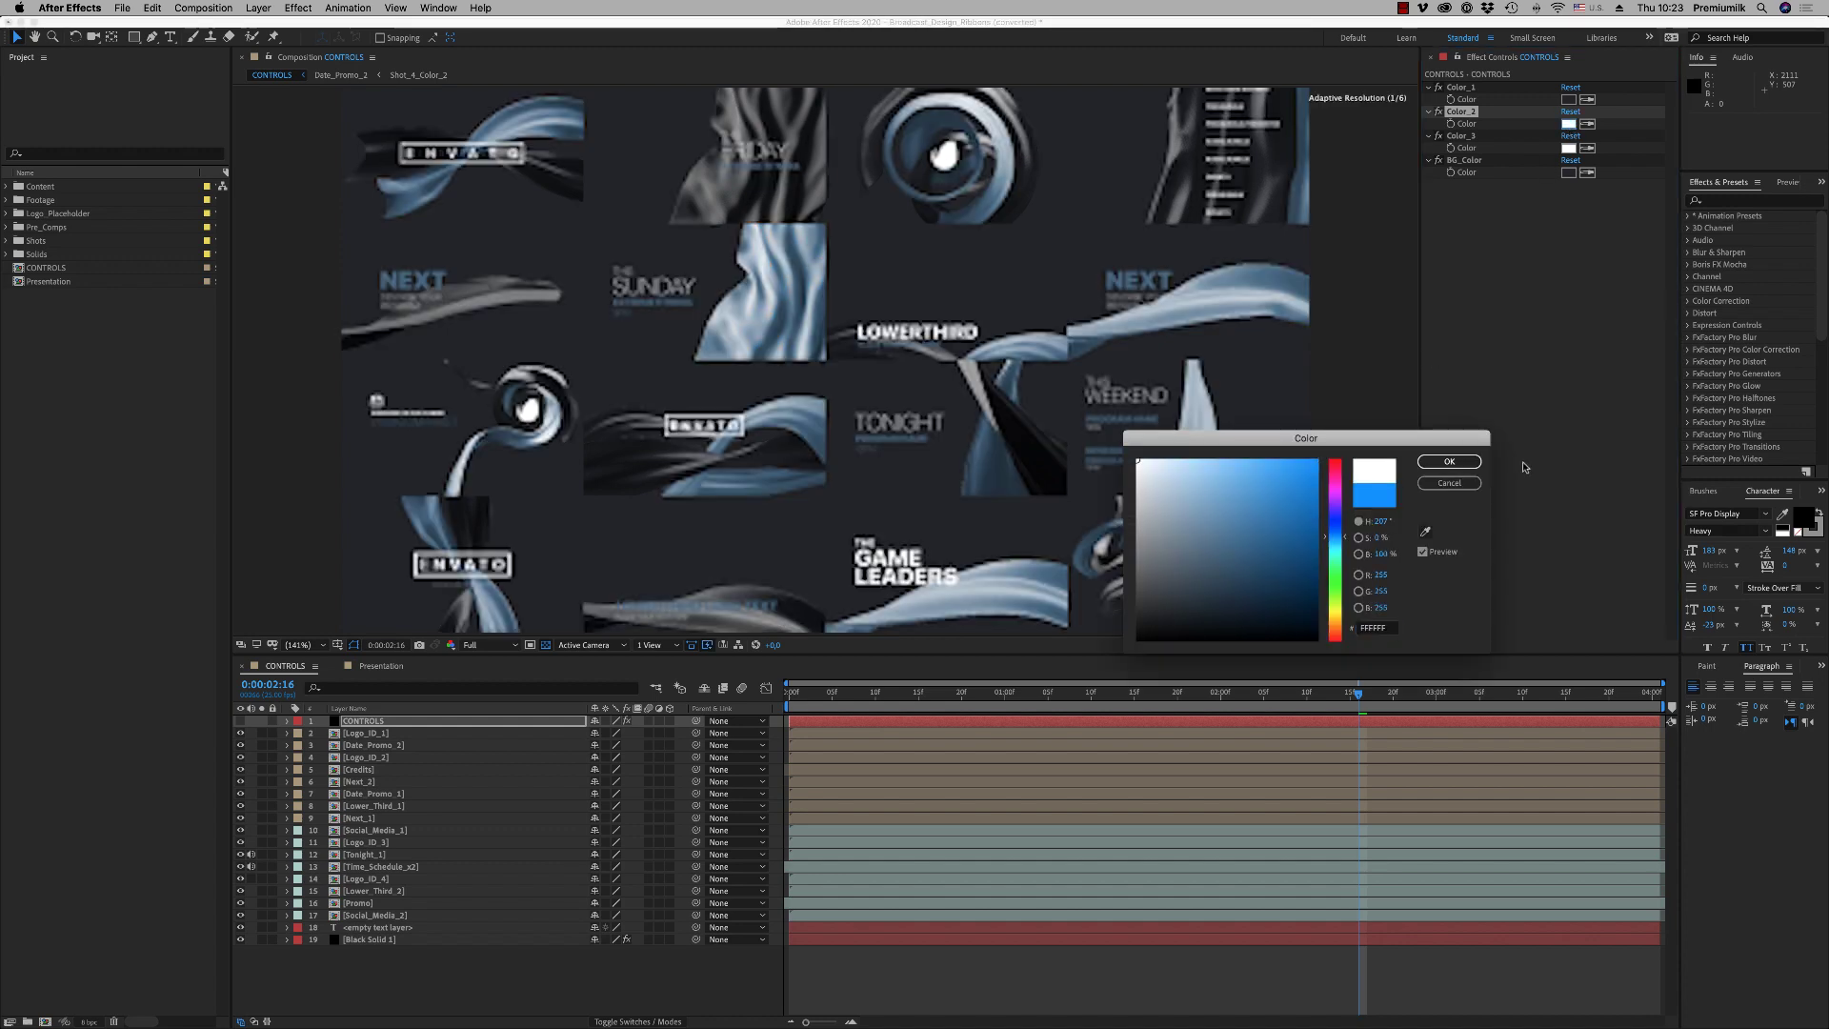
{"action": "left_click", "coordinate": [1449, 461]}
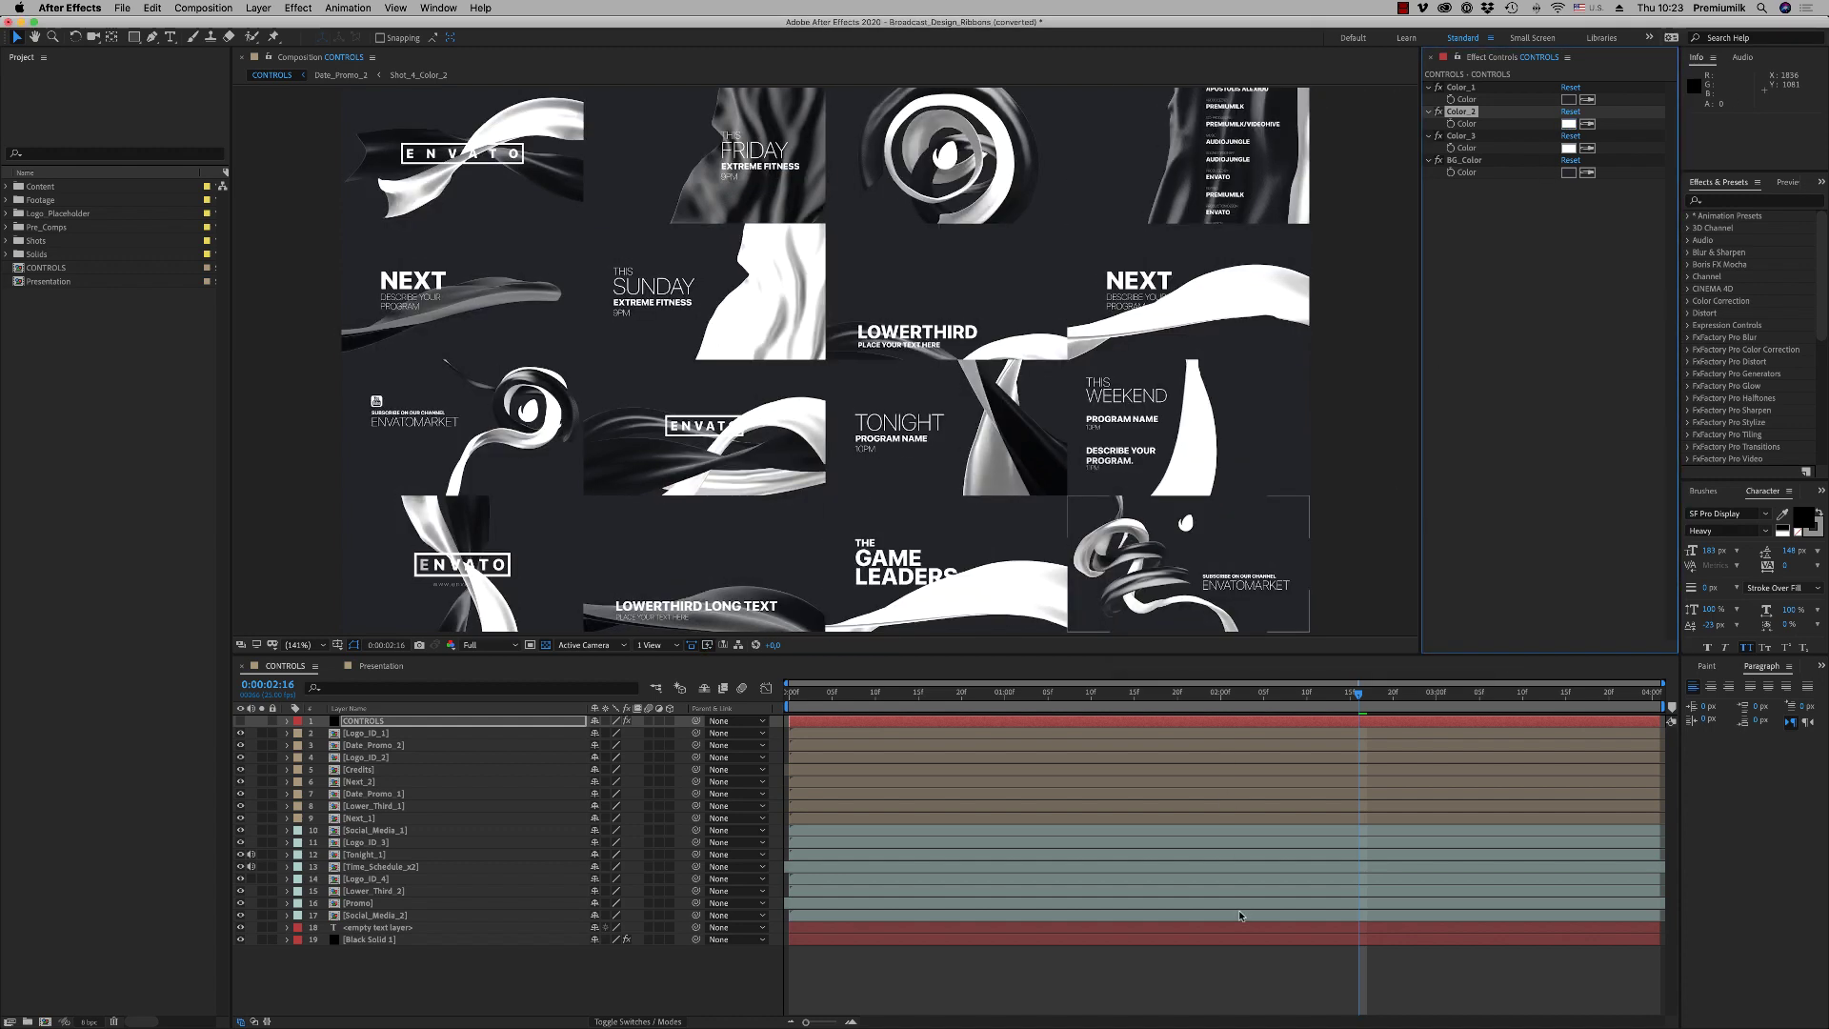
{"action": "key", "text": "super+z"}
{"action": "key", "text": "super+z"}
{"action": "key", "text": "super+z"}
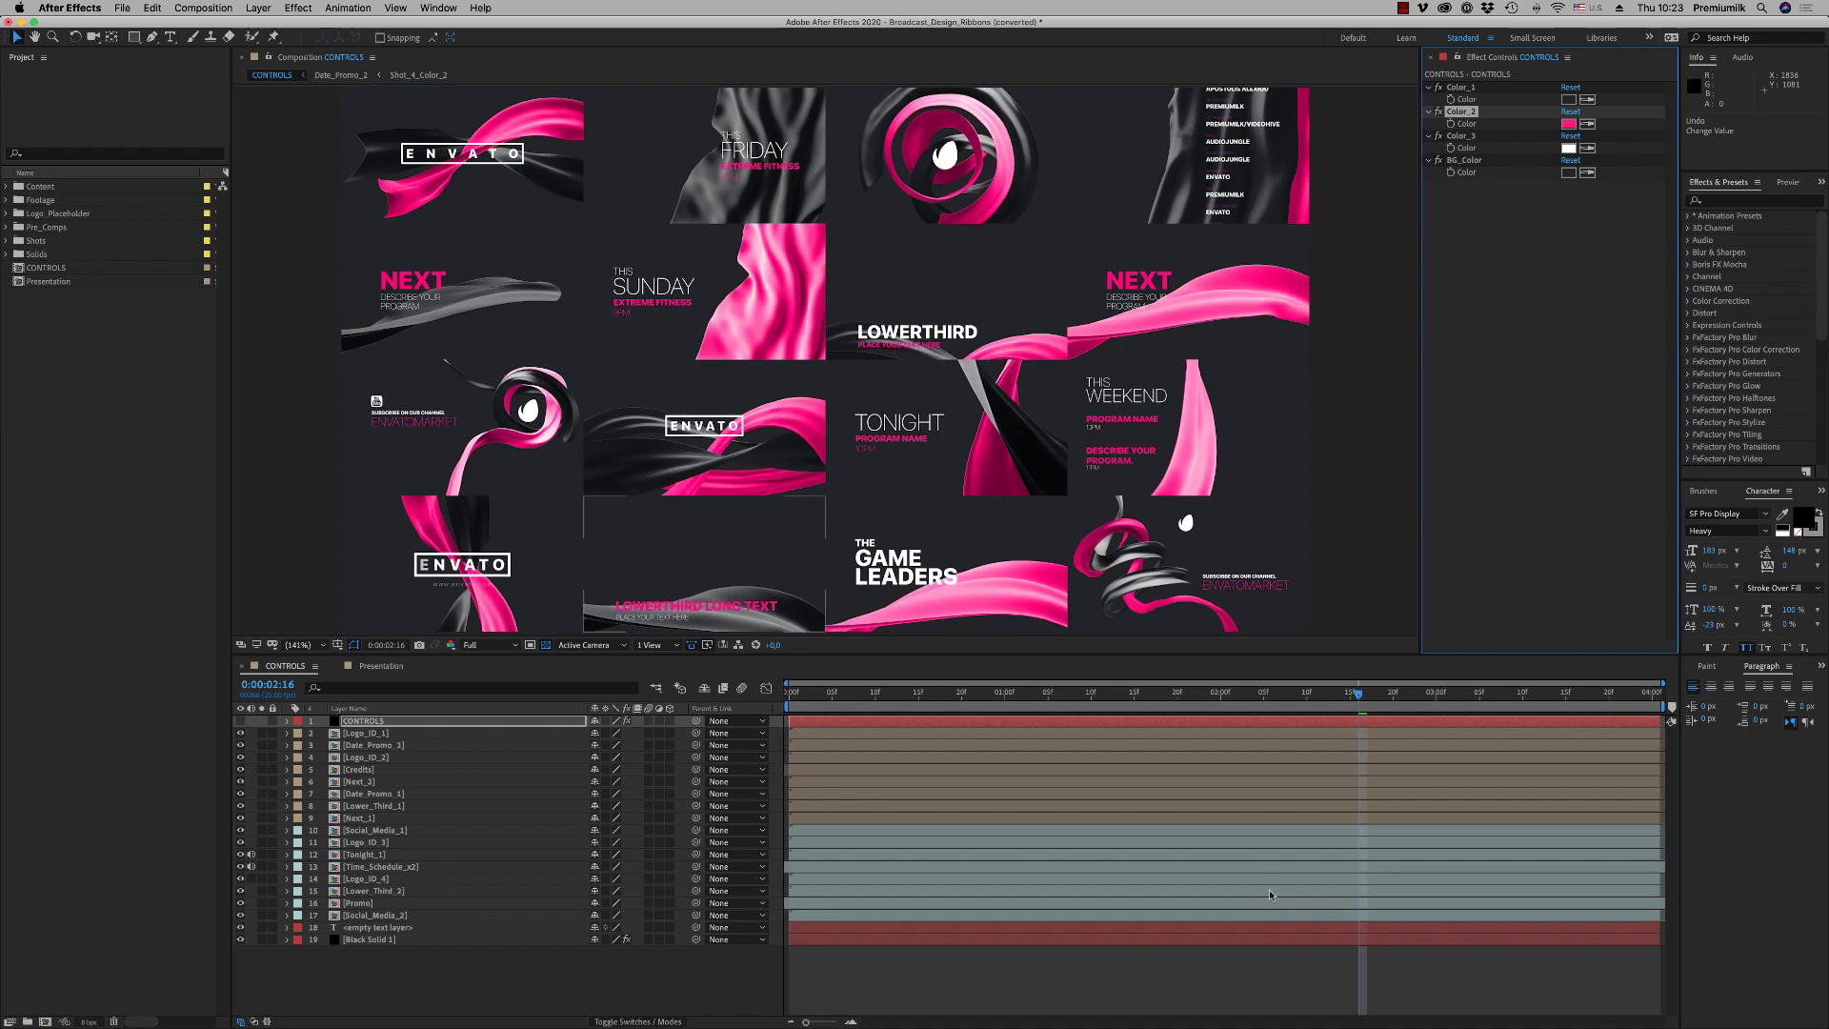
Try a deep blue Color_1, then undo the change
{"action": "left_click", "coordinate": [1570, 99]}
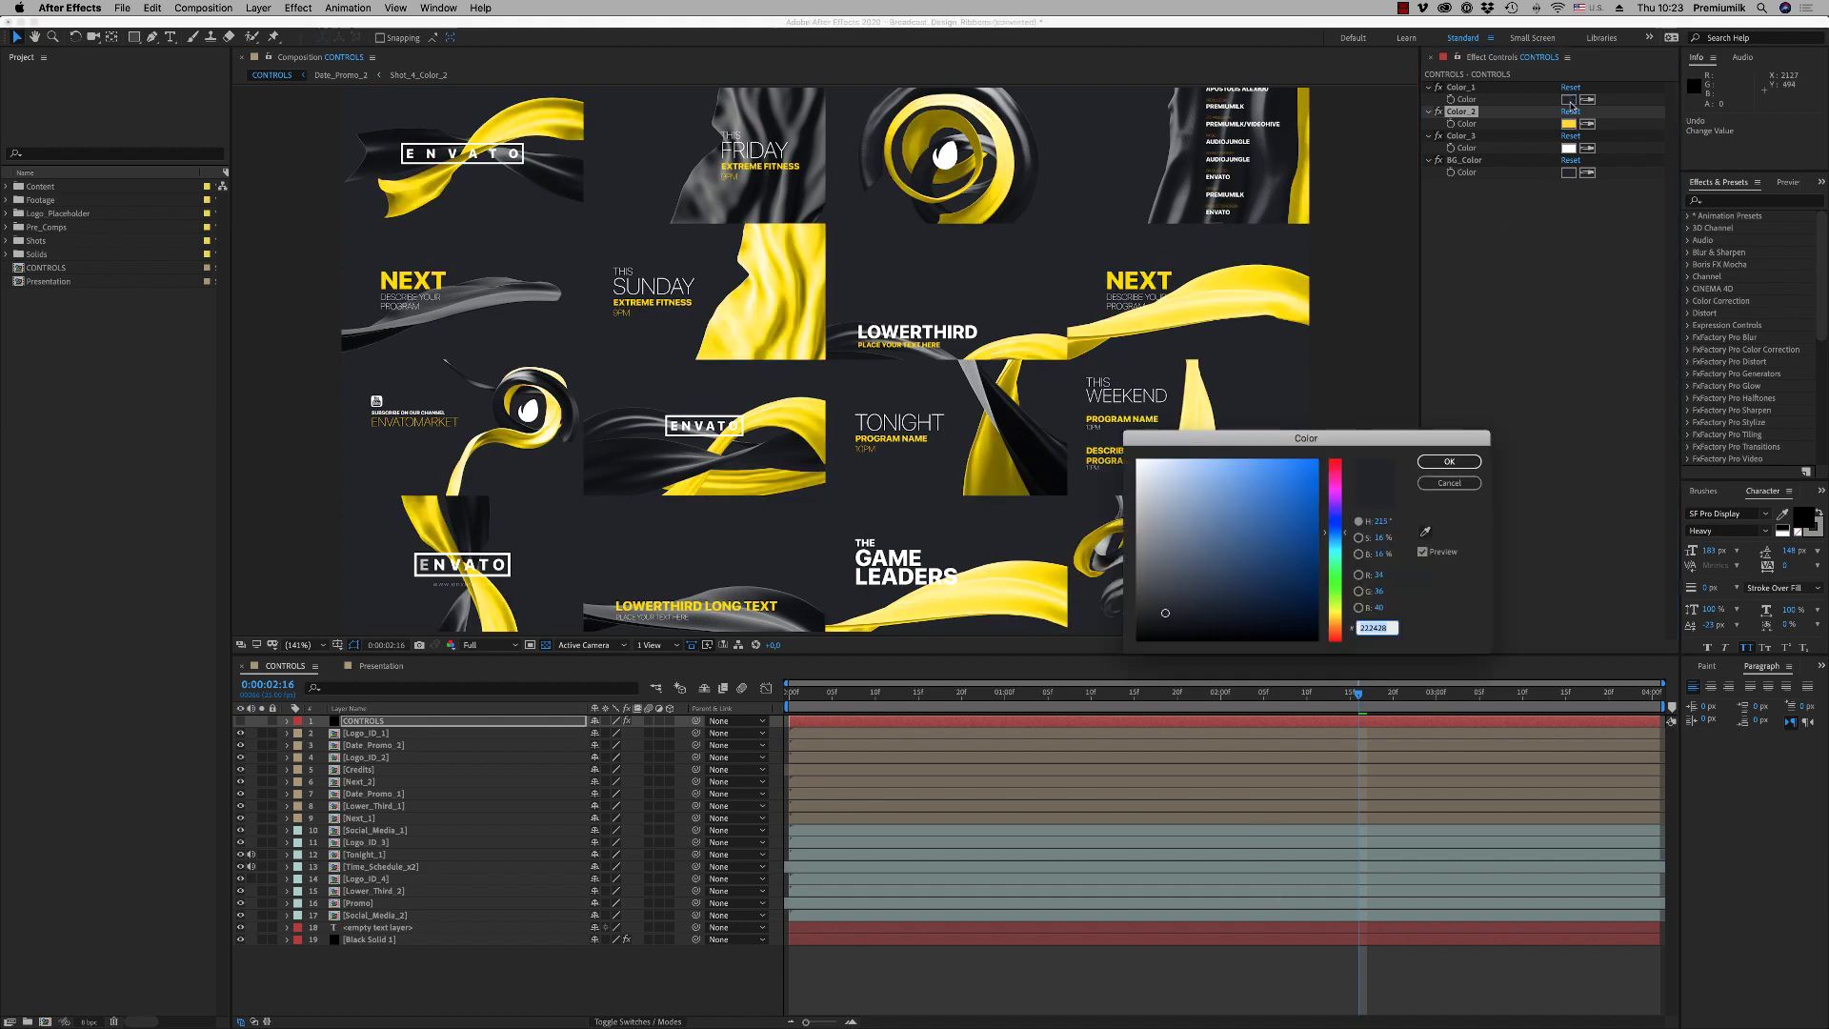
{"action": "left_click_drag", "start_coordinate": [1258, 544], "coordinate": [1325, 515]}
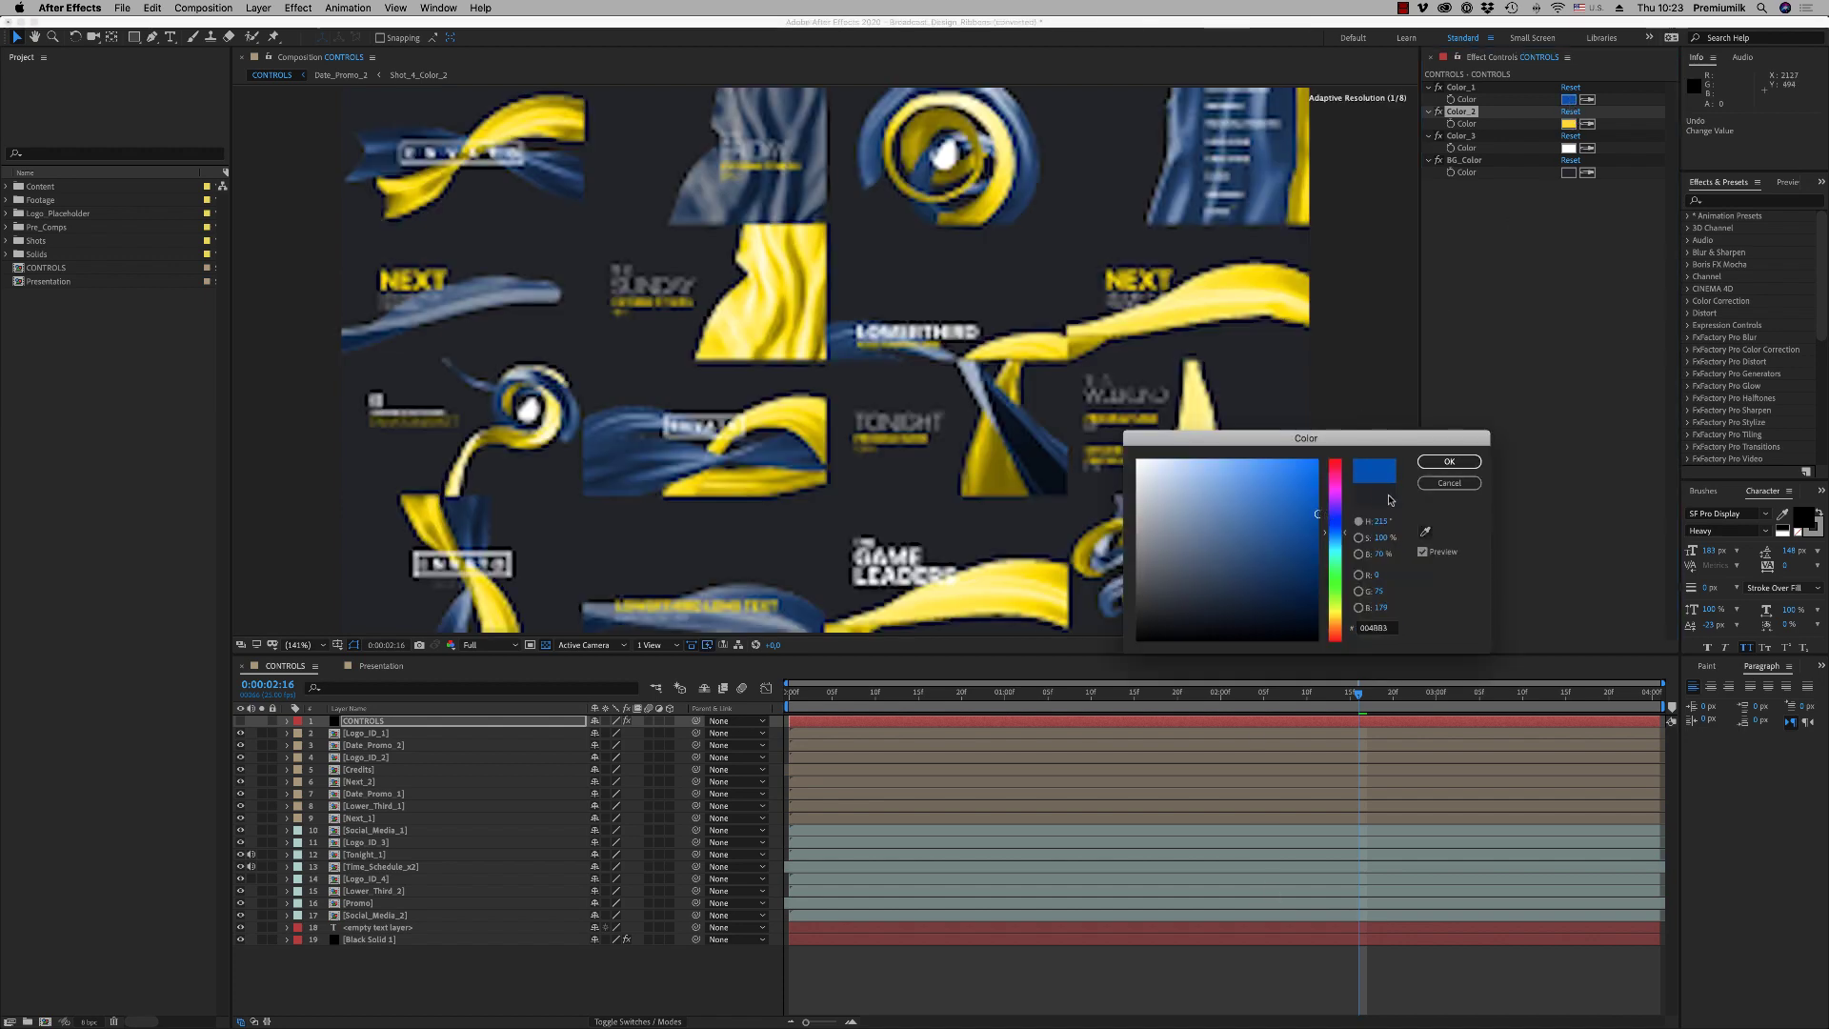
{"action": "left_click", "coordinate": [1465, 463]}
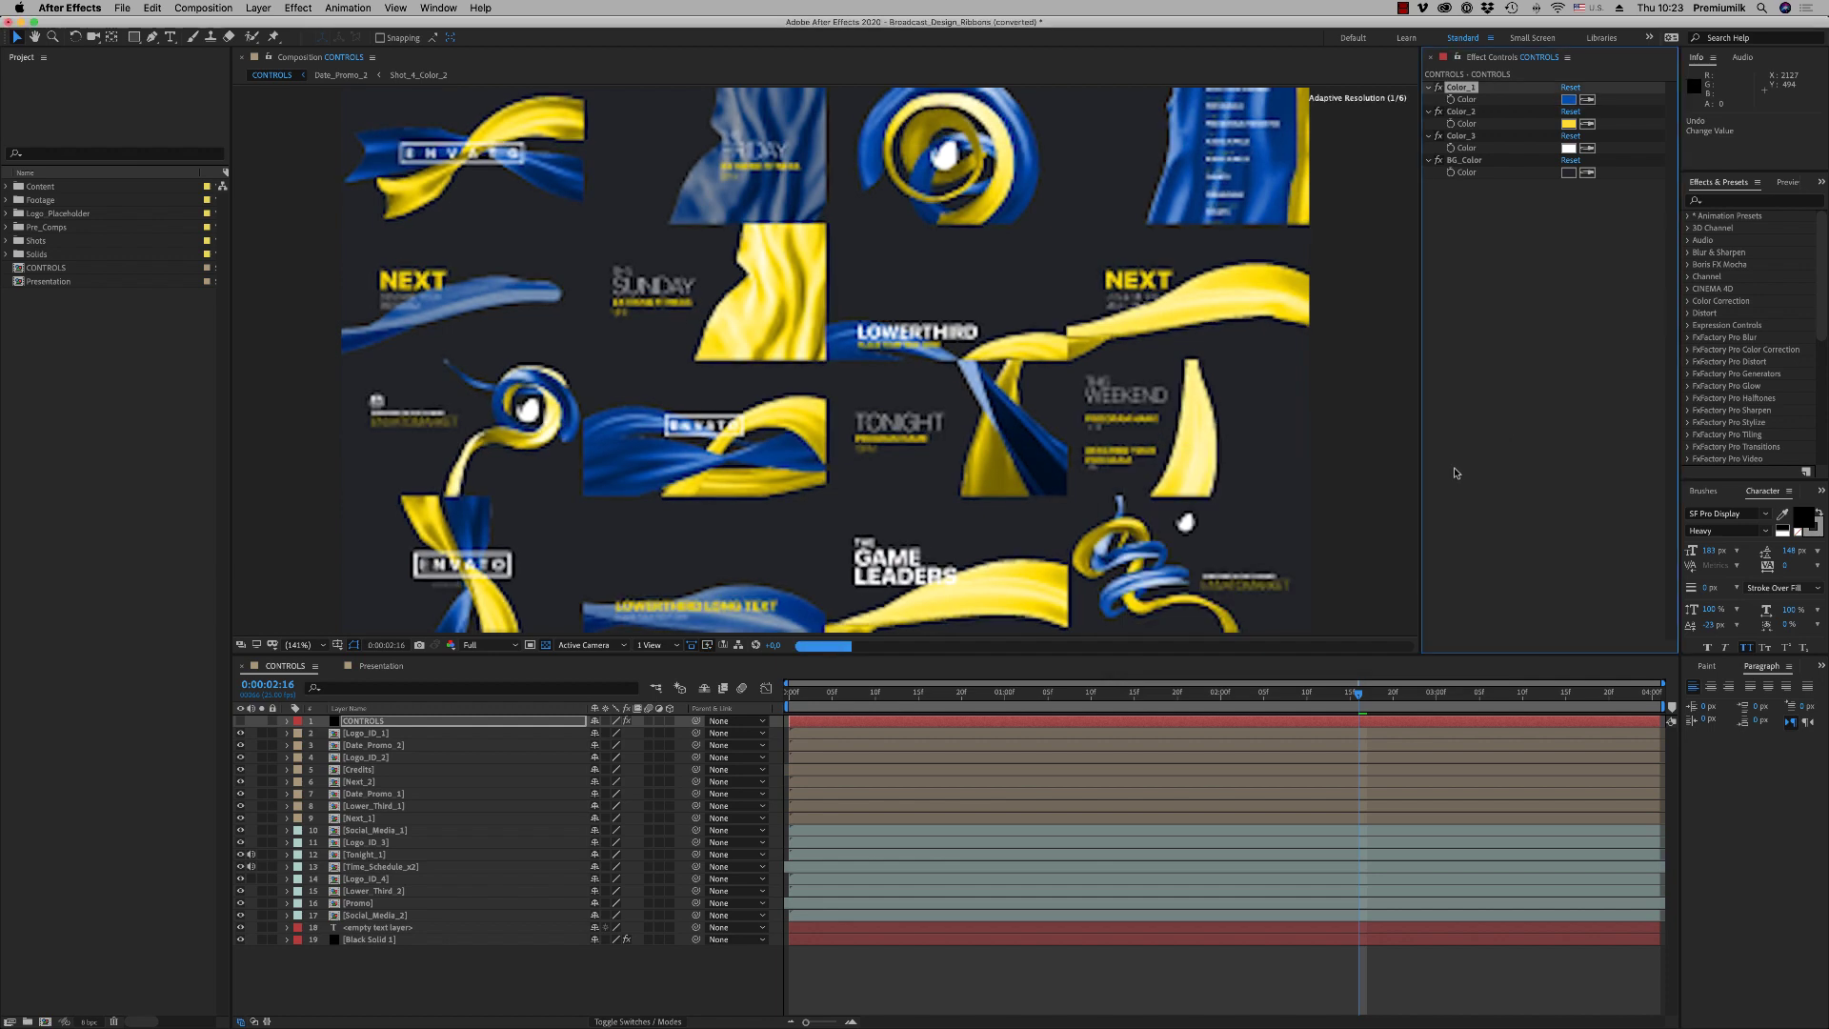
{"action": "key", "text": "super+z"}
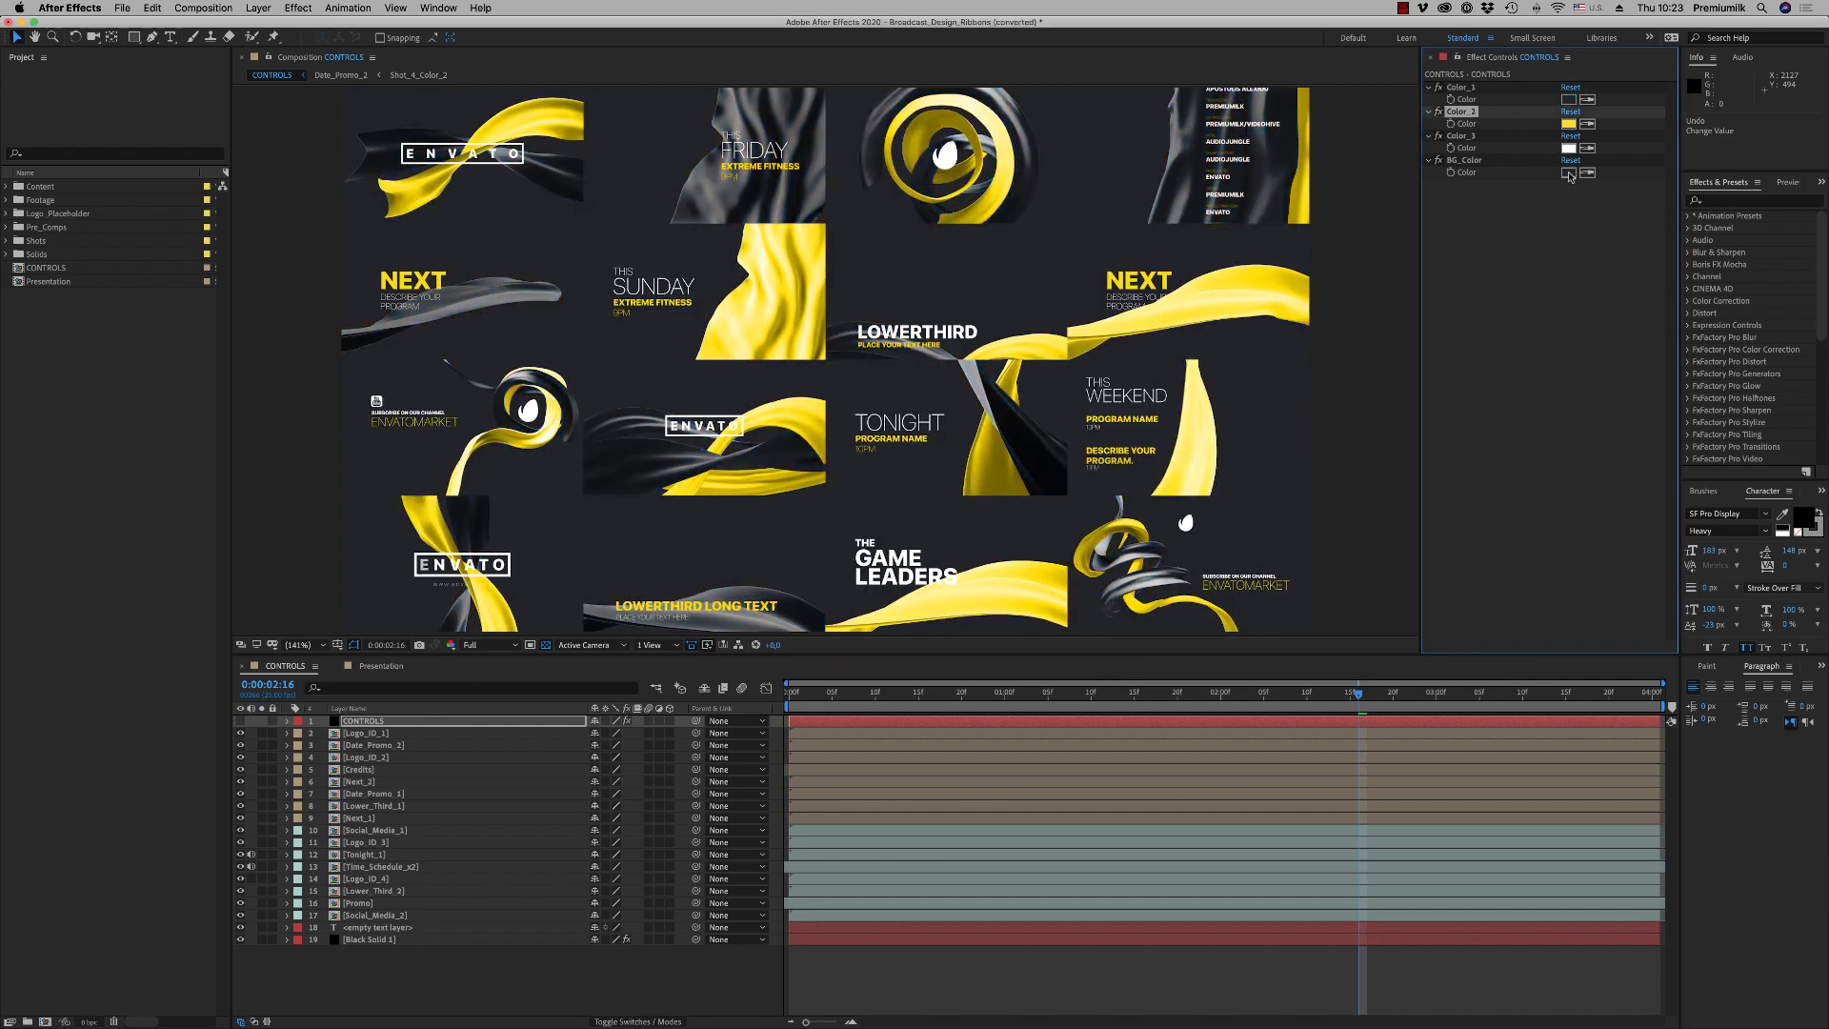
Try a bright blue BG_Color, undo it, and switch to the Presentation composition
{"action": "left_click", "coordinate": [1569, 175]}
{"action": "left_click", "coordinate": [1316, 461]}
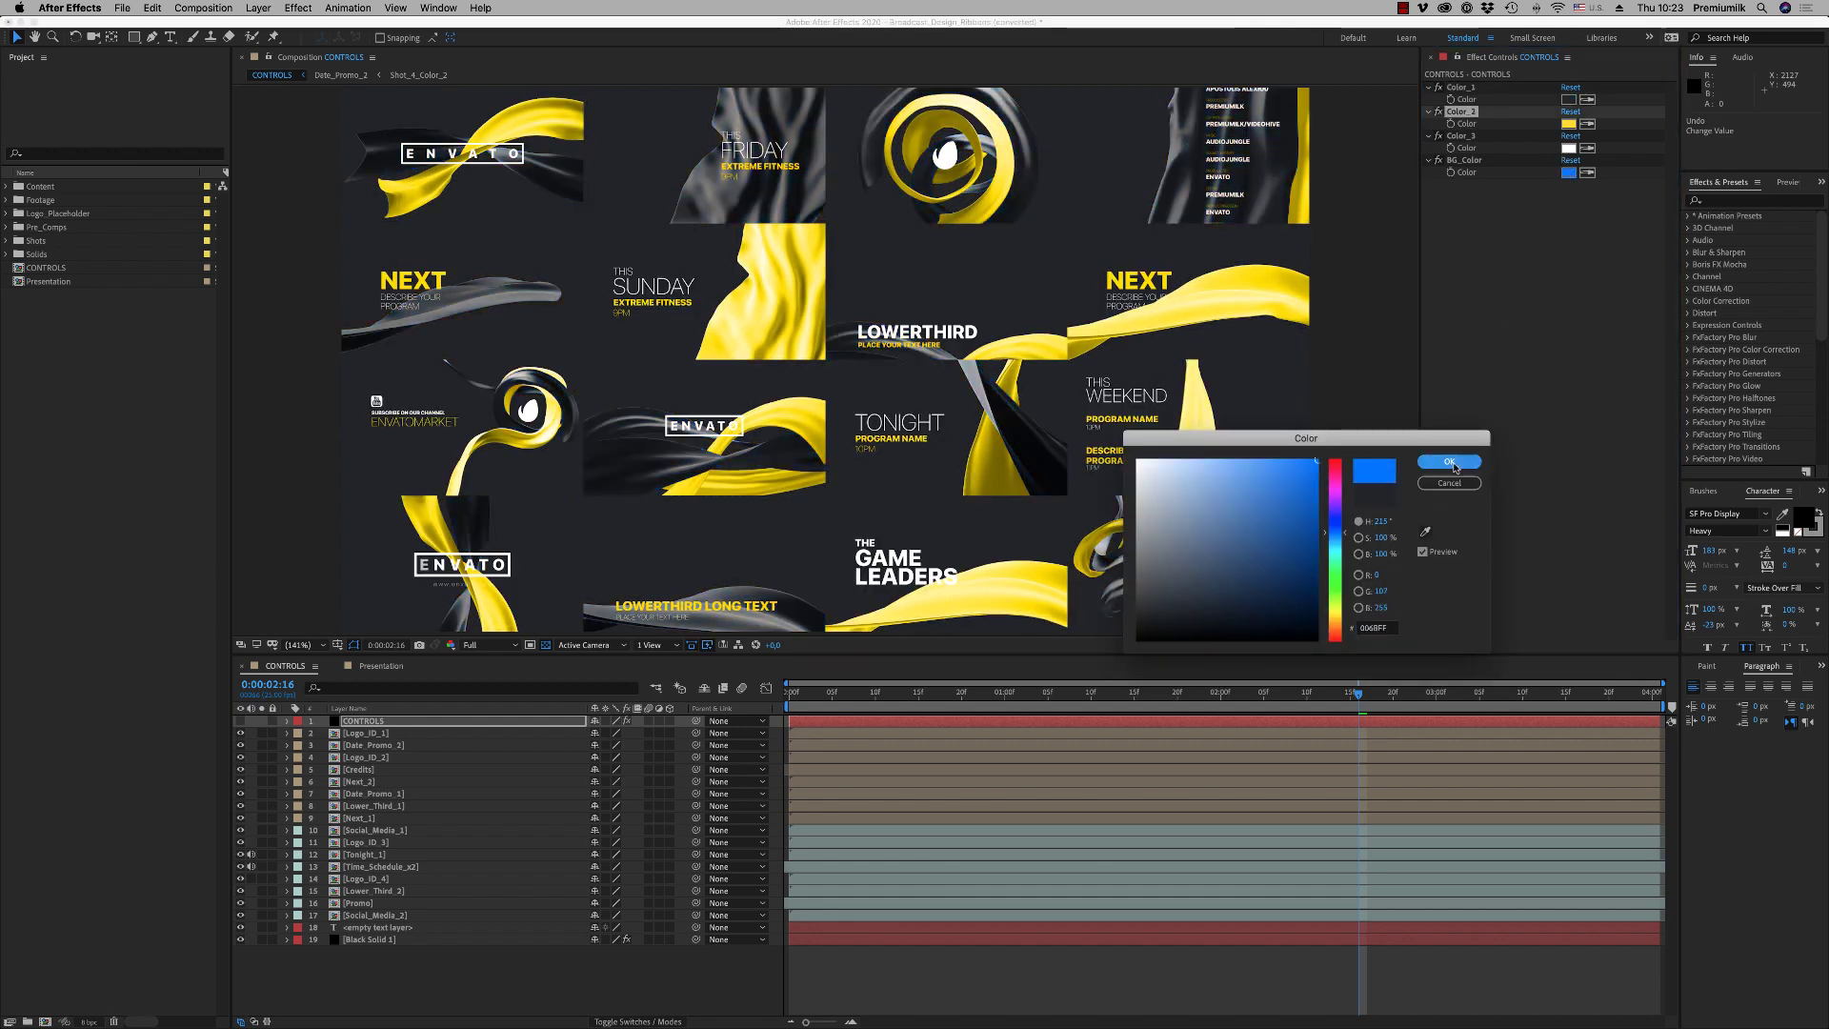
{"action": "left_click", "coordinate": [1449, 462]}
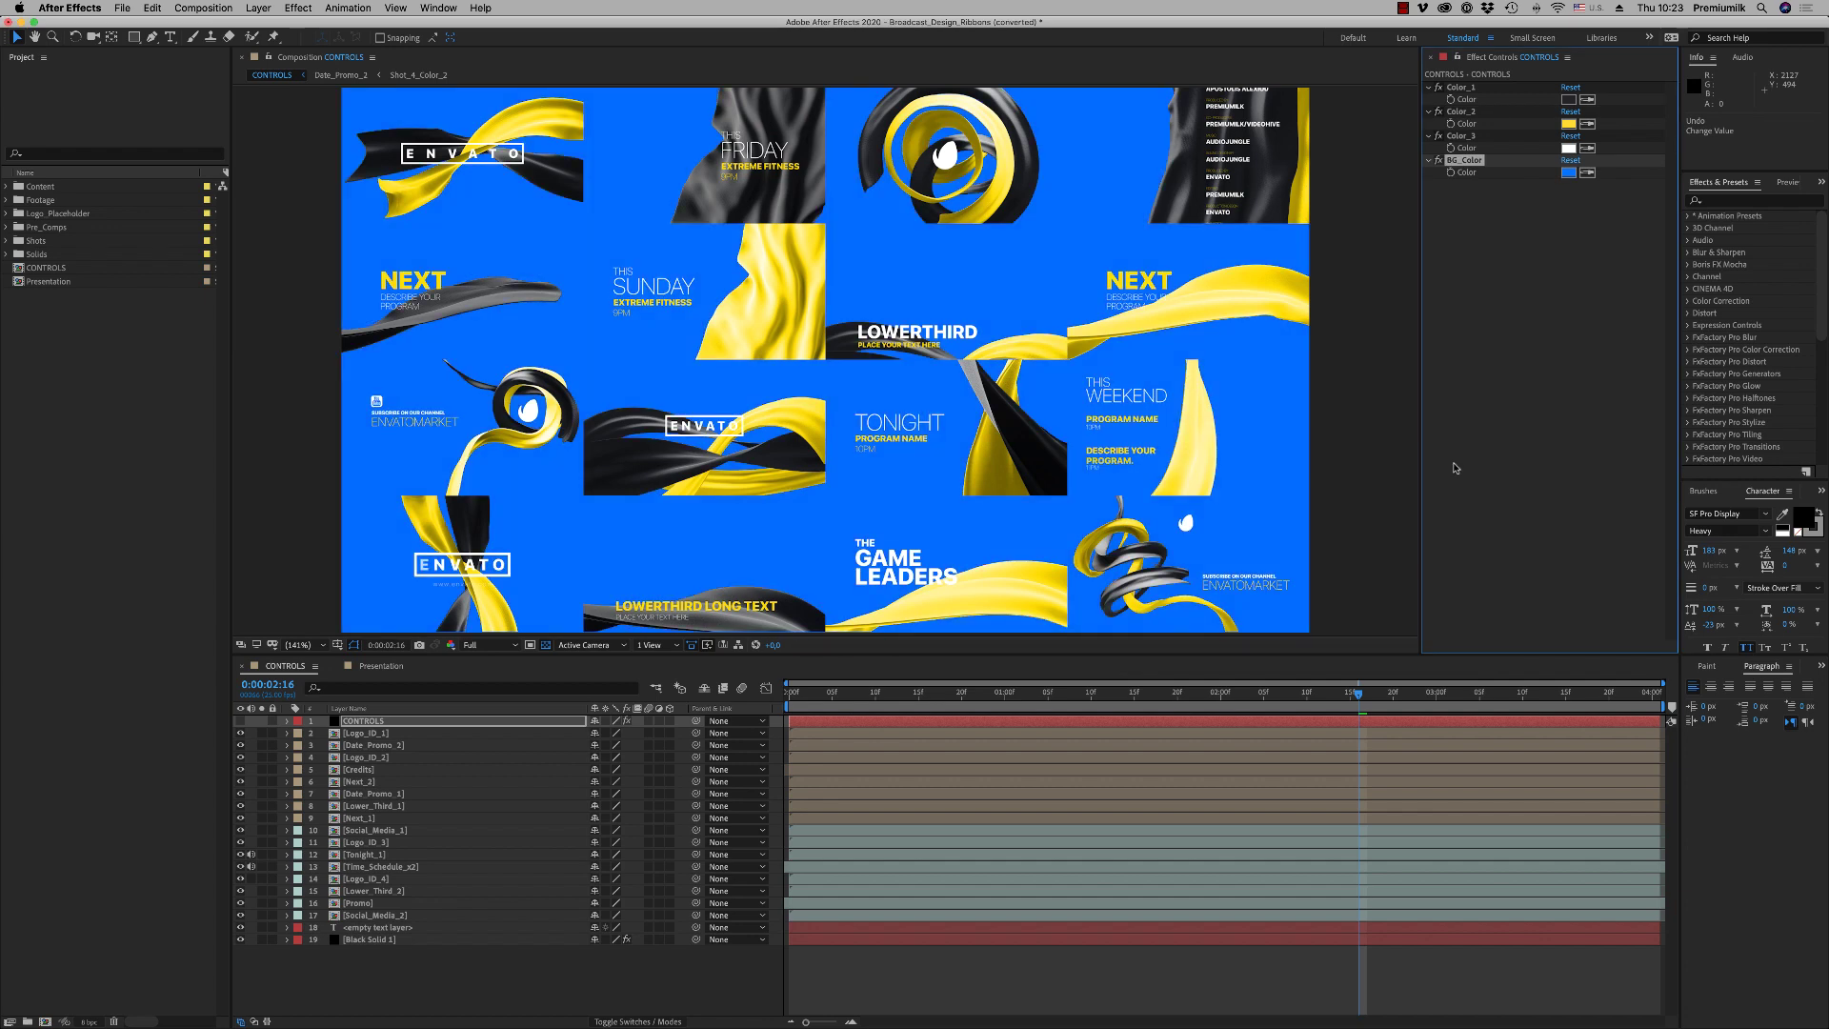
{"action": "key", "text": "super+z"}
{"action": "left_click", "coordinate": [493, 991]}
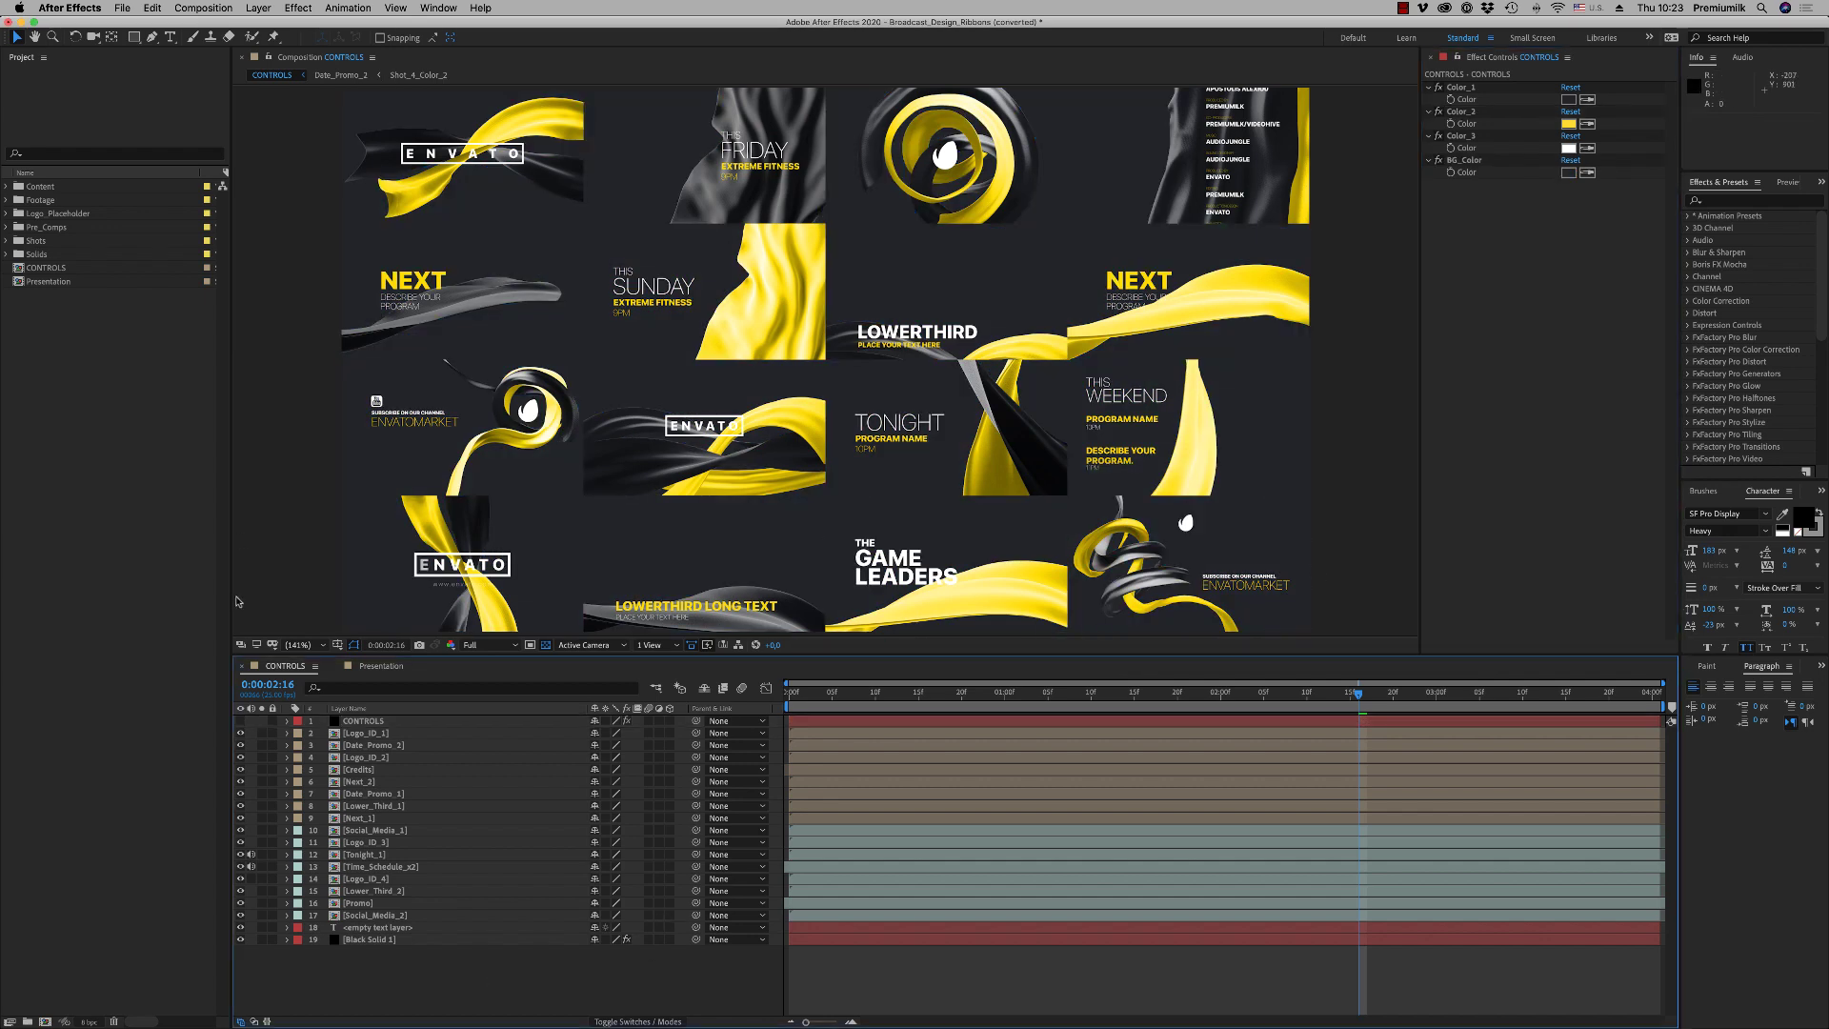
{"action": "left_click", "coordinate": [376, 666]}
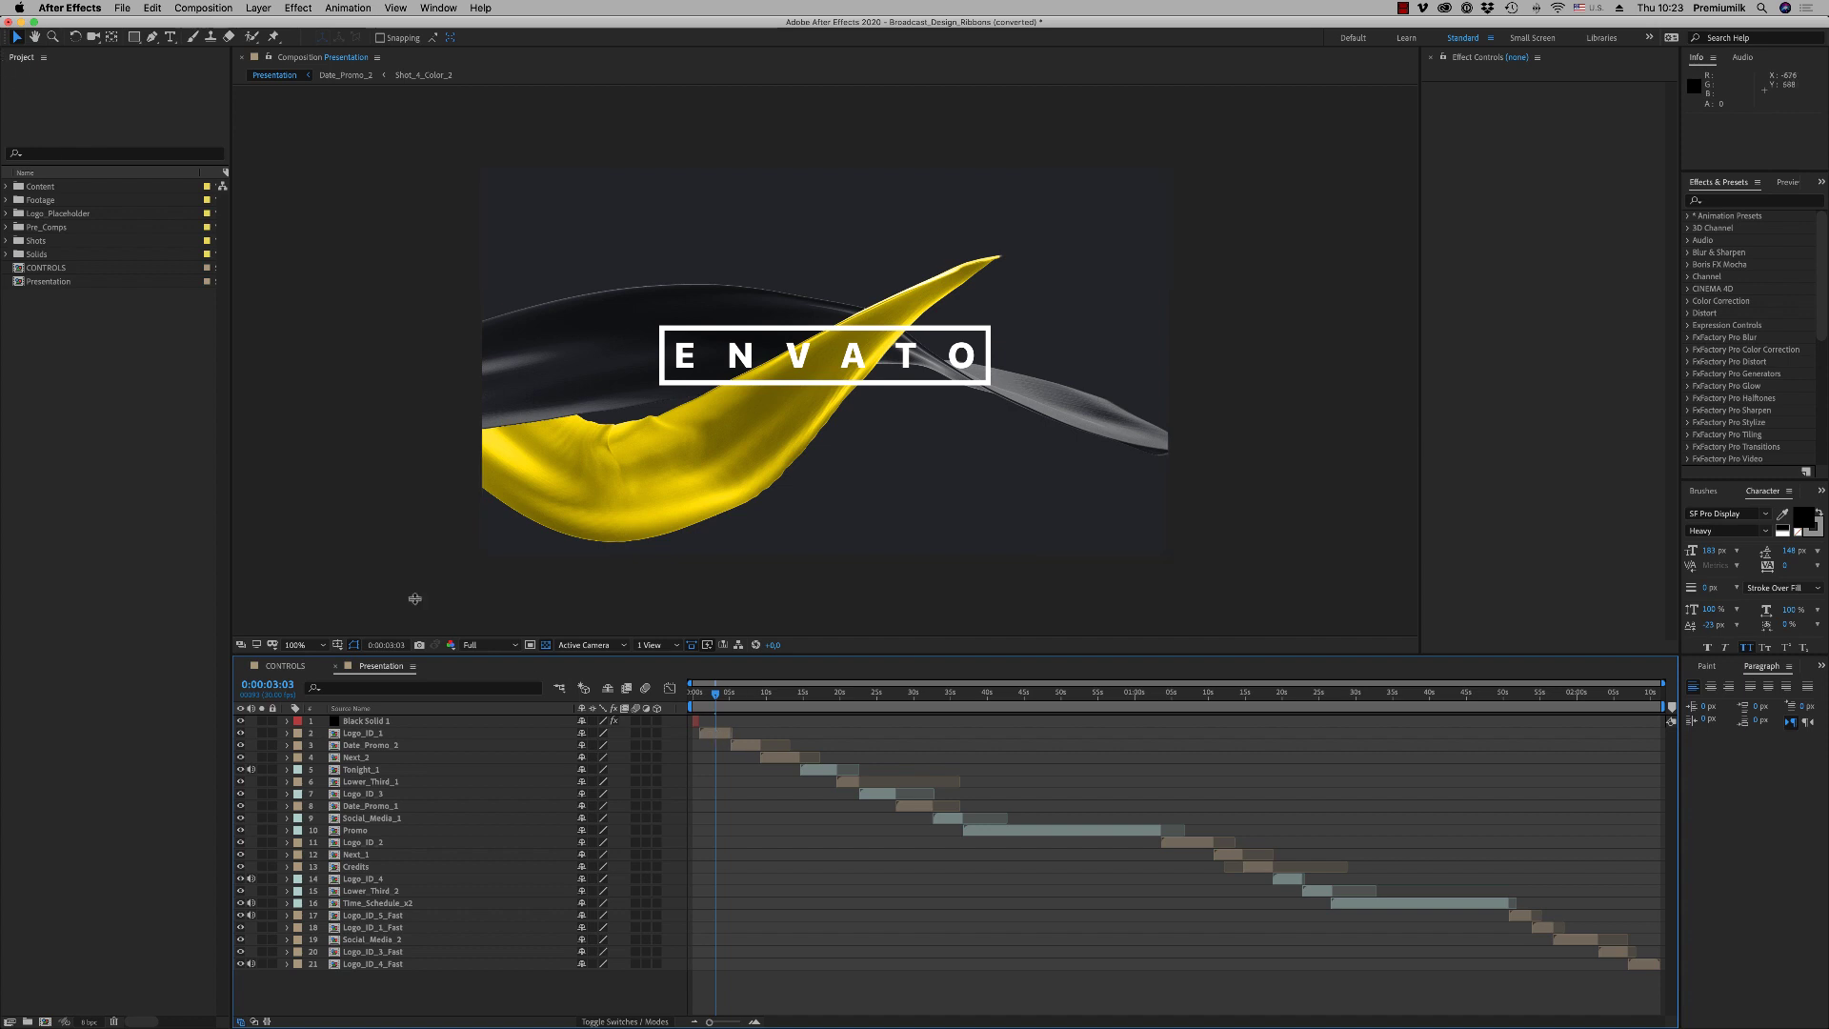
Open Logo_ID_1, then Title_1, and retype the ENVATO logo text as PREMIUMILK
{"action": "double_click", "coordinate": [717, 739]}
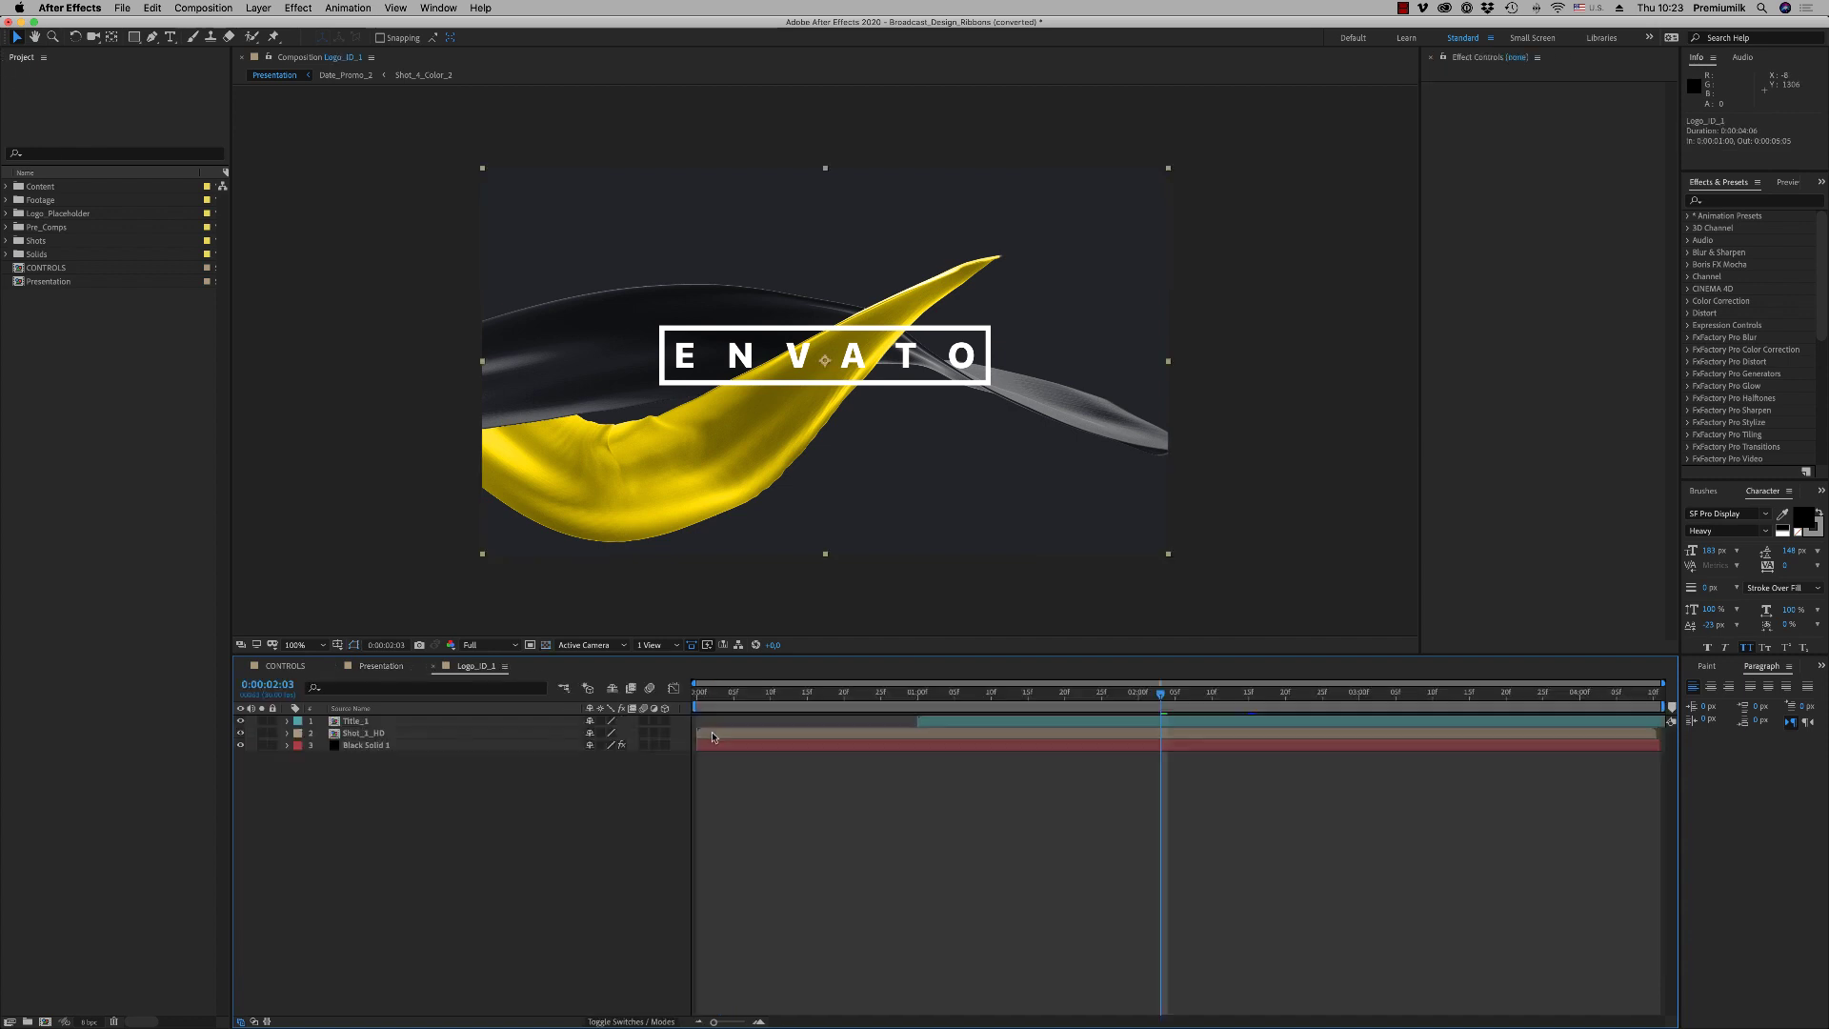
{"action": "double_click", "coordinate": [353, 727]}
{"action": "double_click", "coordinate": [351, 733]}
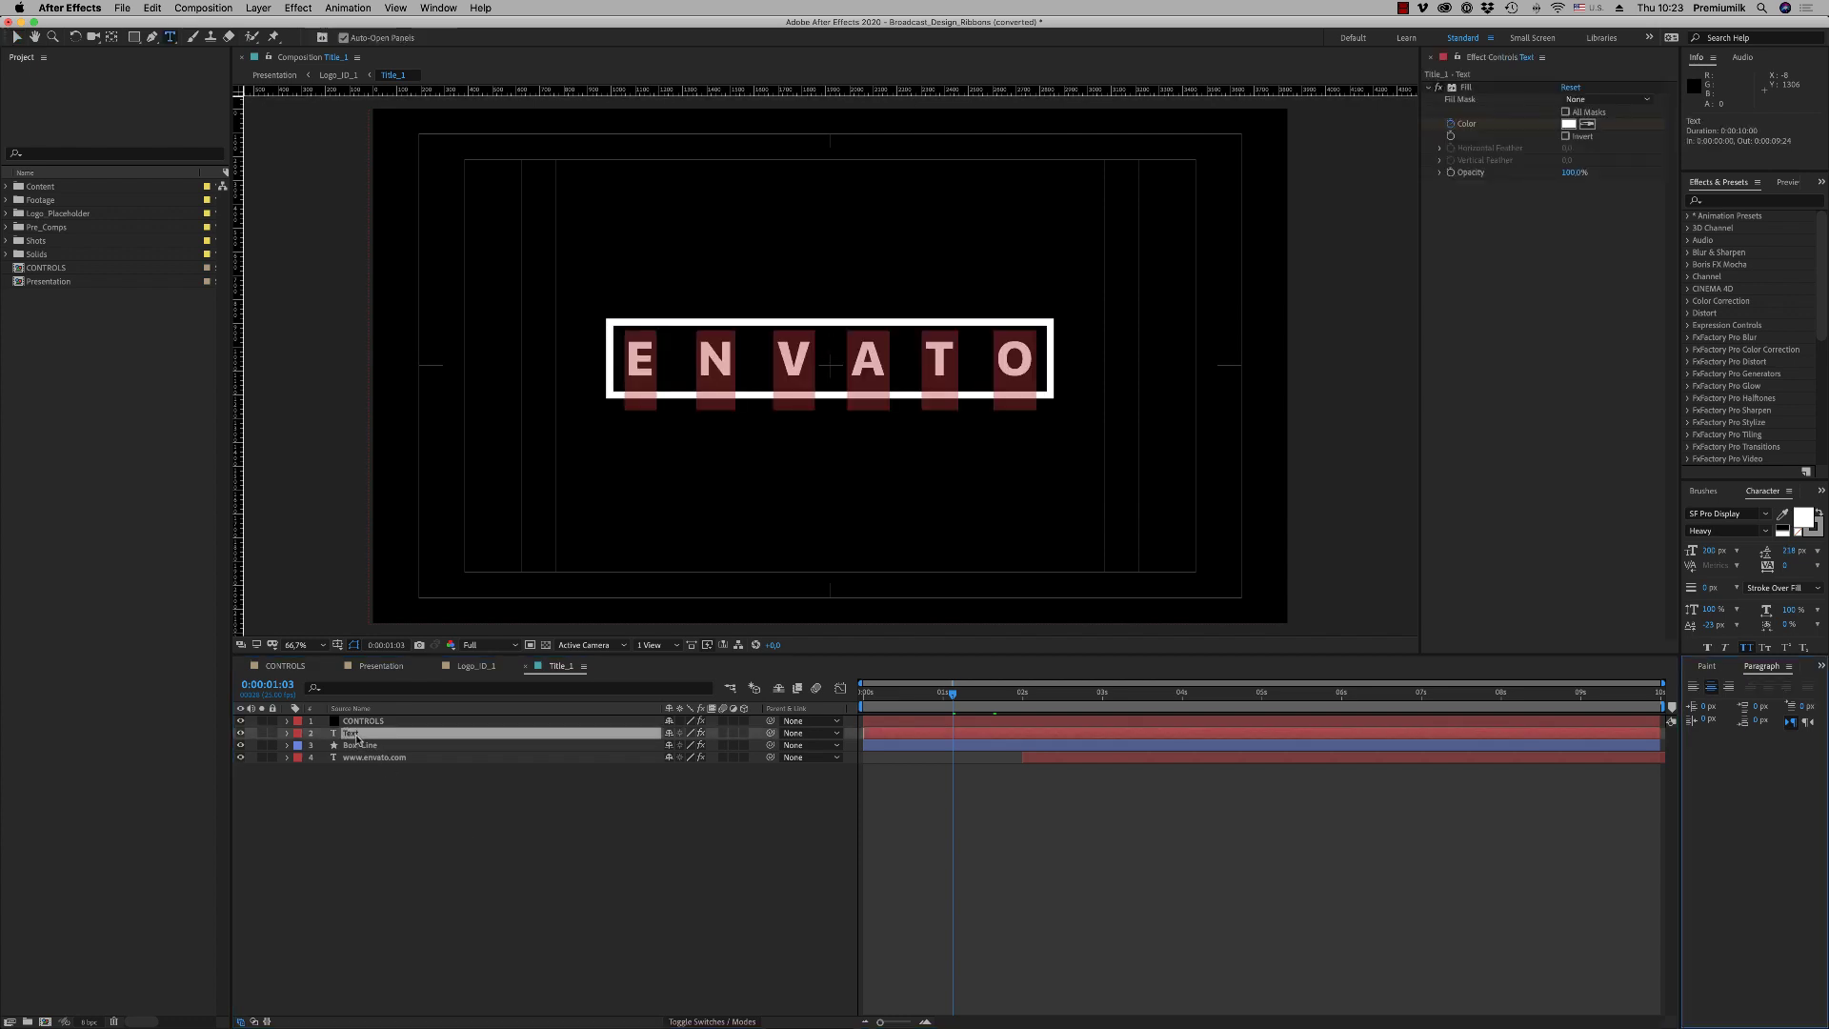
{"action": "type", "text": "P"}
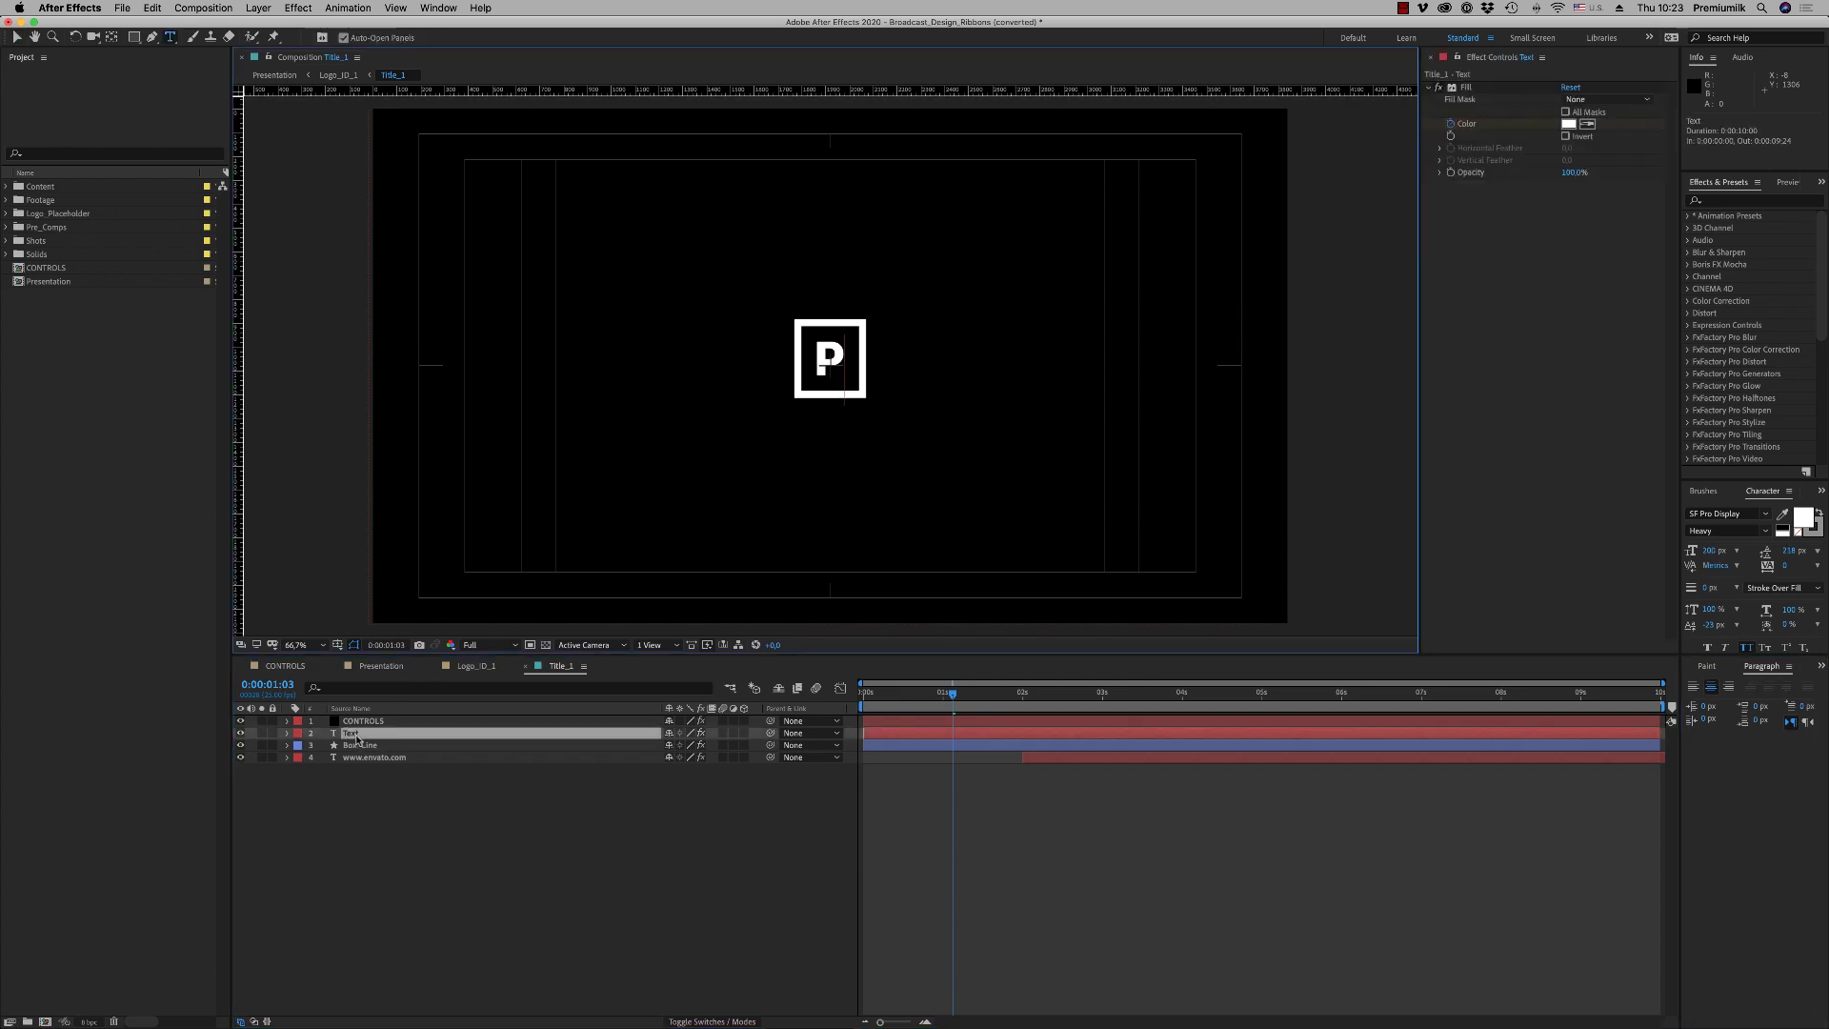
{"action": "type", "text": "REMIUMILK"}
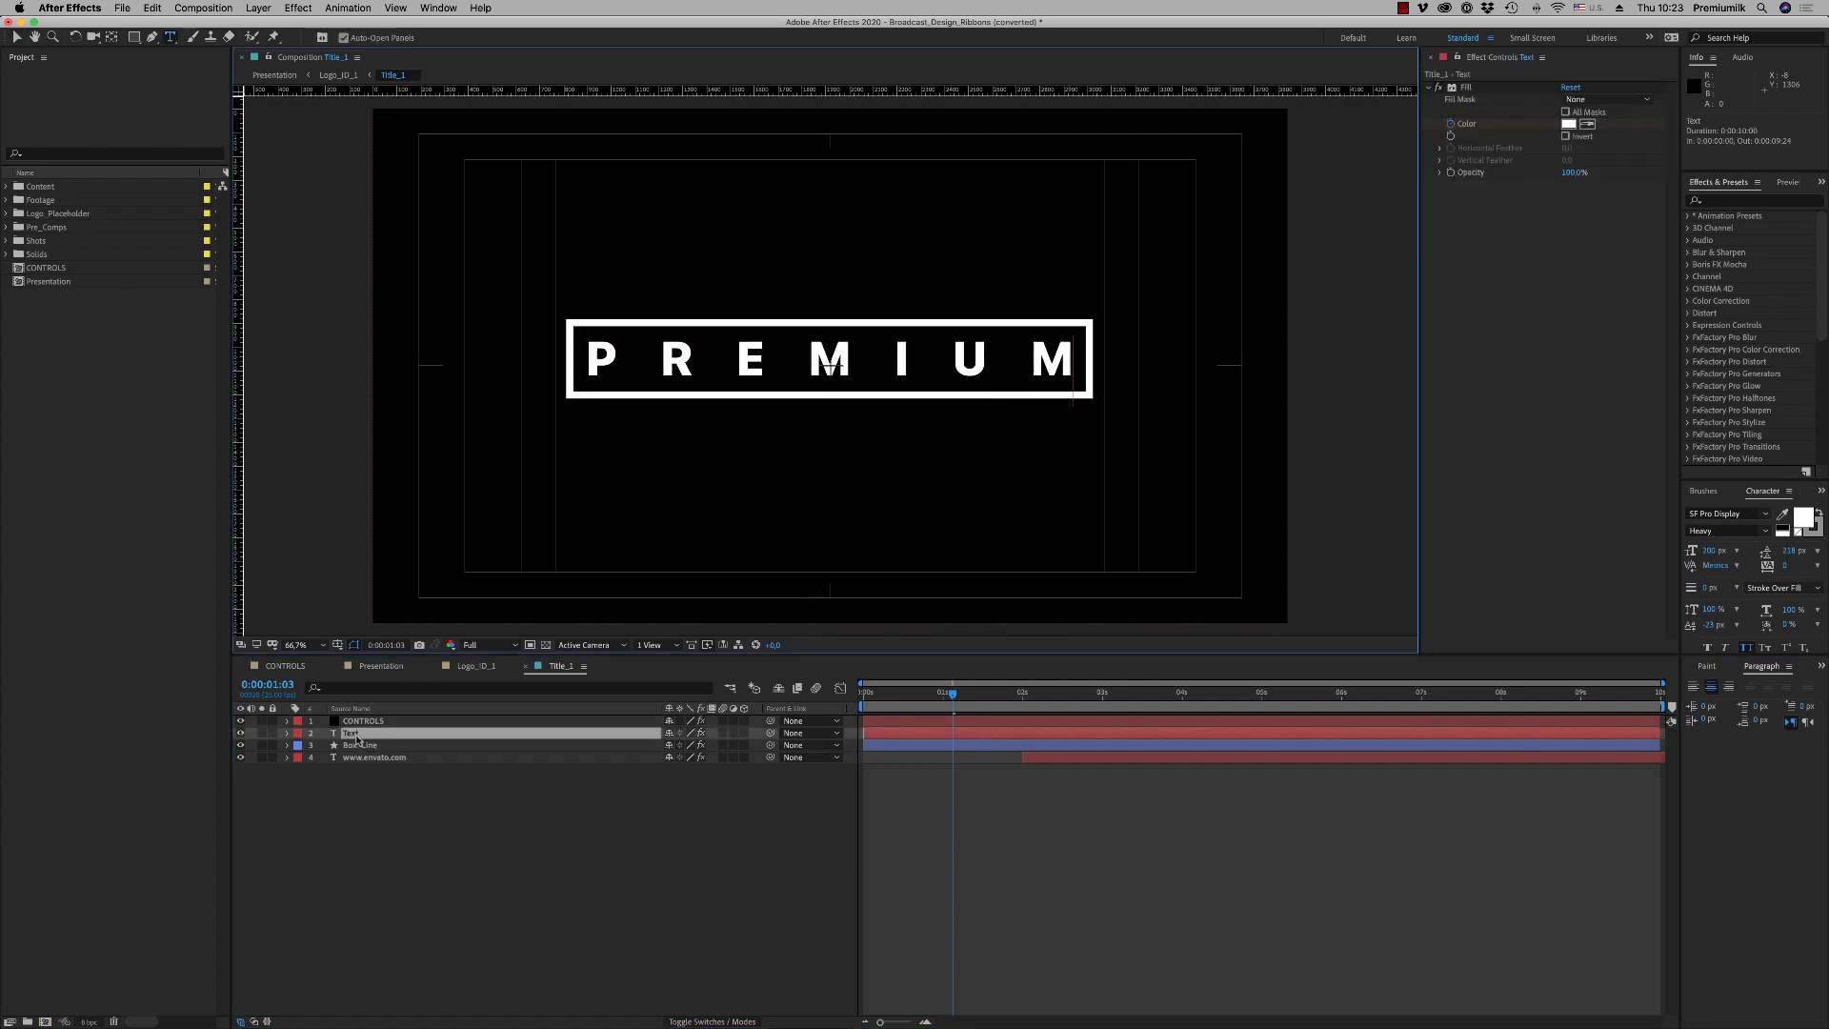
Back in Logo_ID_1, hide Black Solid 1 and turn on the transparency grid
{"action": "left_click", "coordinate": [427, 910]}
{"action": "left_click", "coordinate": [477, 665]}
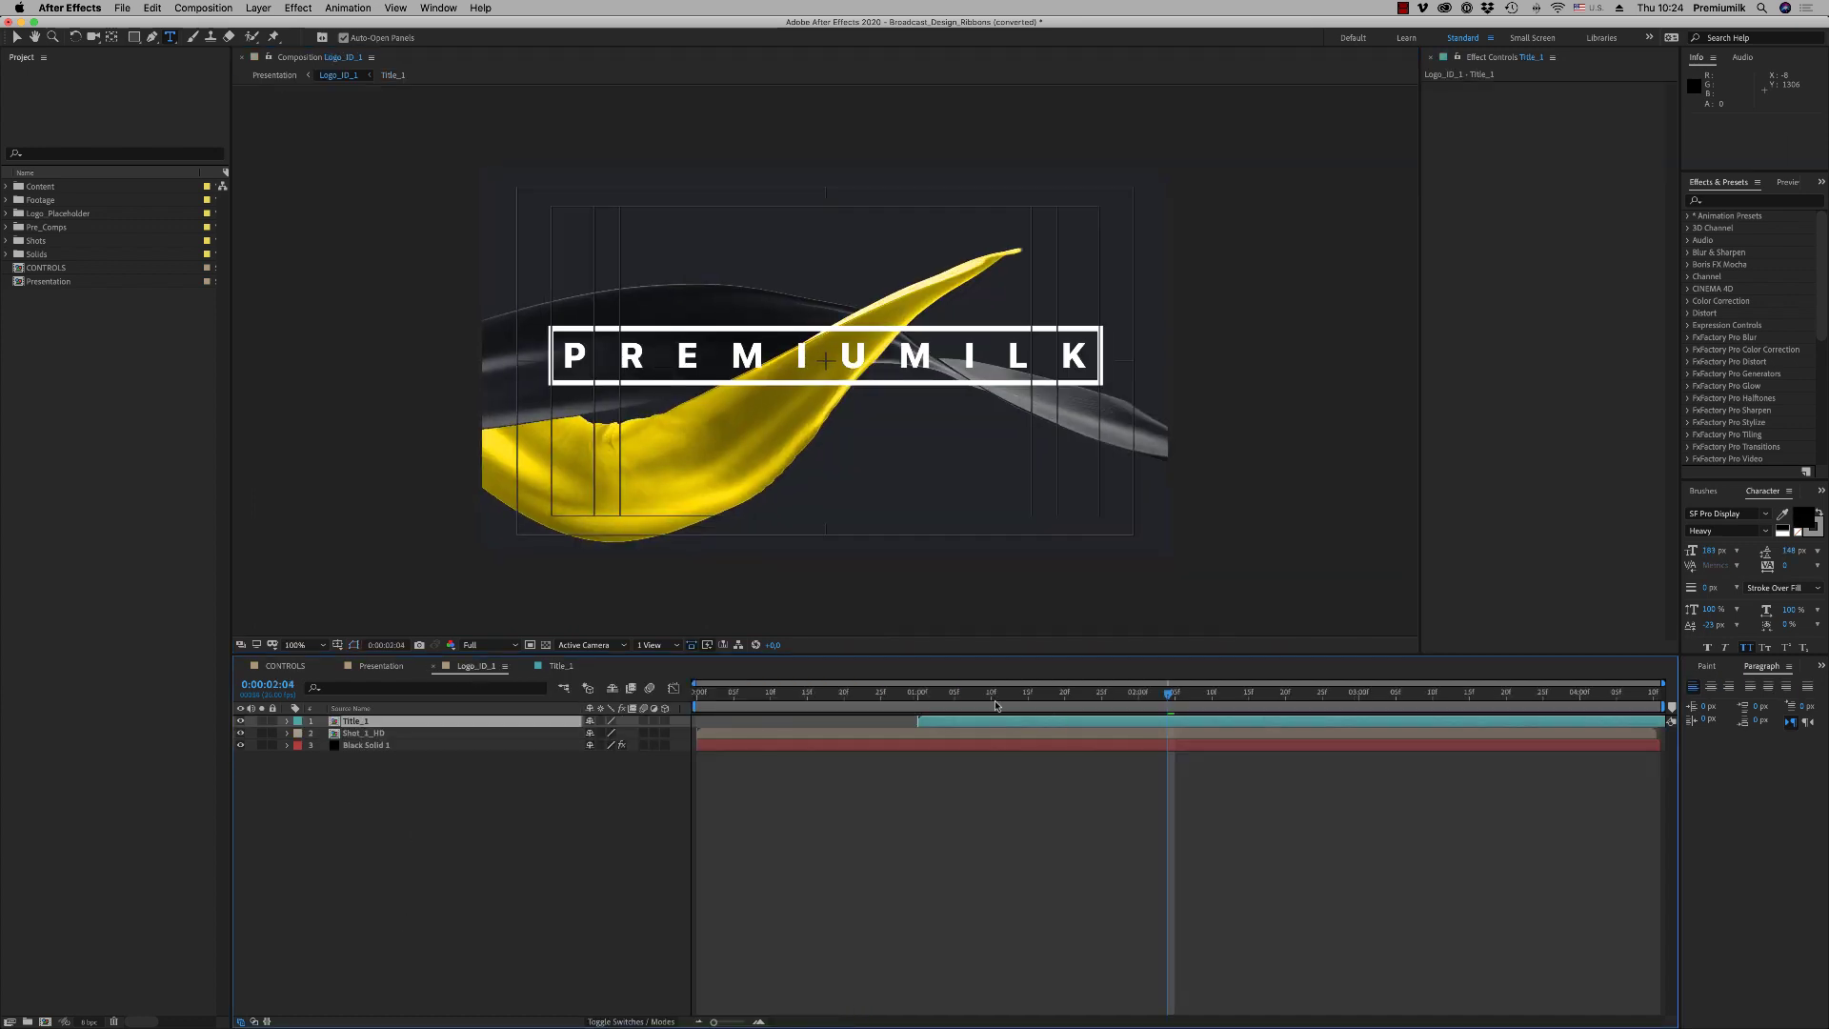
{"action": "left_click_drag", "start_coordinate": [996, 705], "coordinate": [1338, 709]}
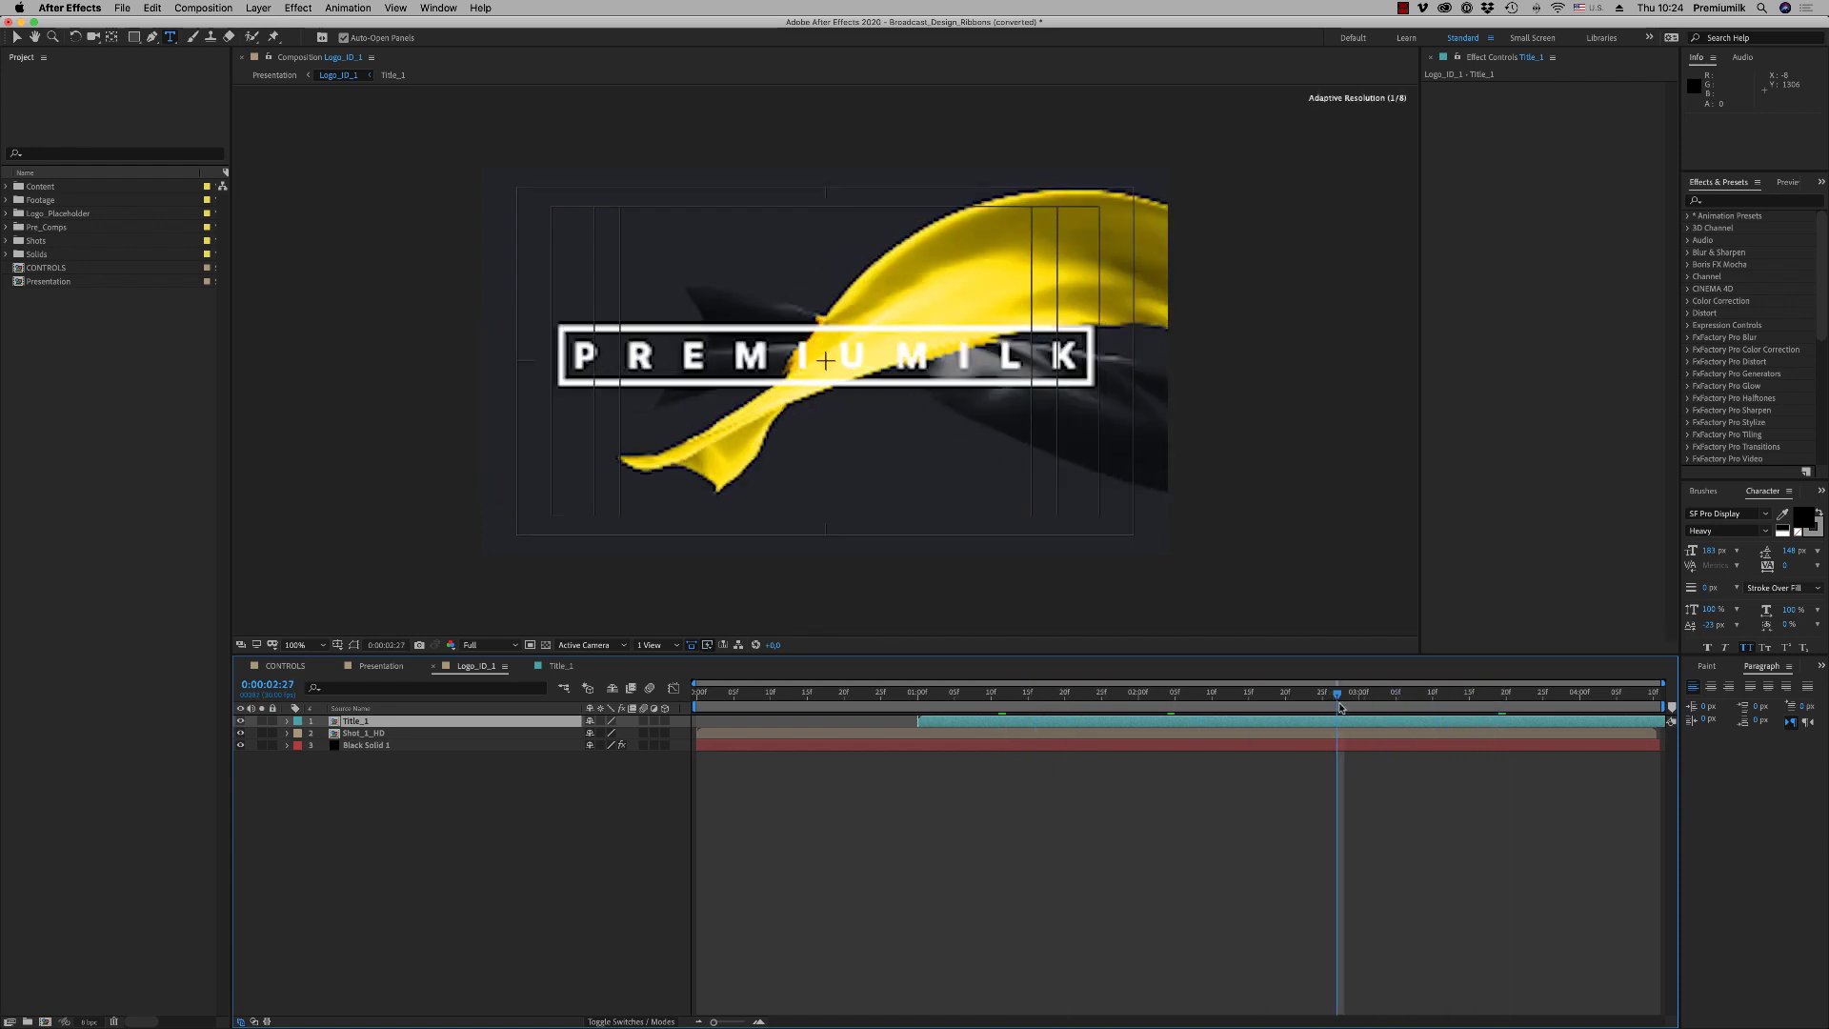
{"action": "left_click", "coordinate": [386, 745]}
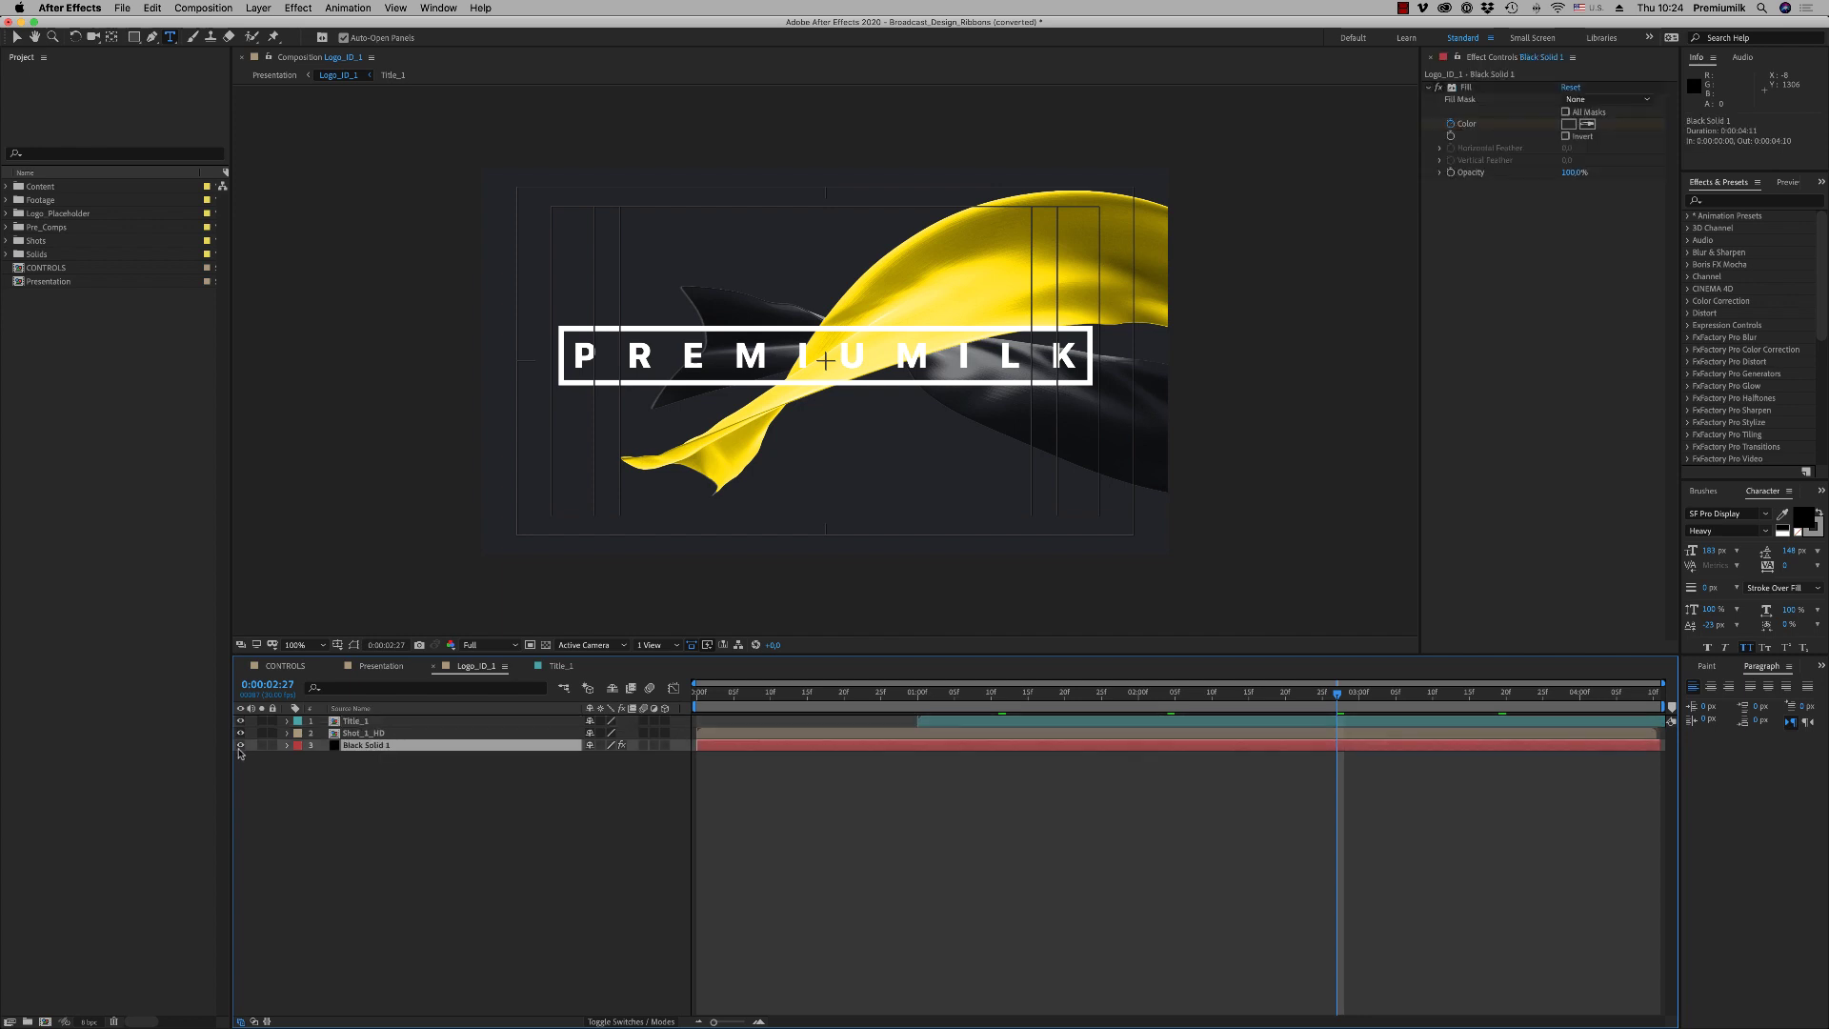
{"action": "left_click", "coordinate": [241, 745]}
{"action": "left_click", "coordinate": [546, 645]}
{"action": "left_click", "coordinate": [435, 810]}
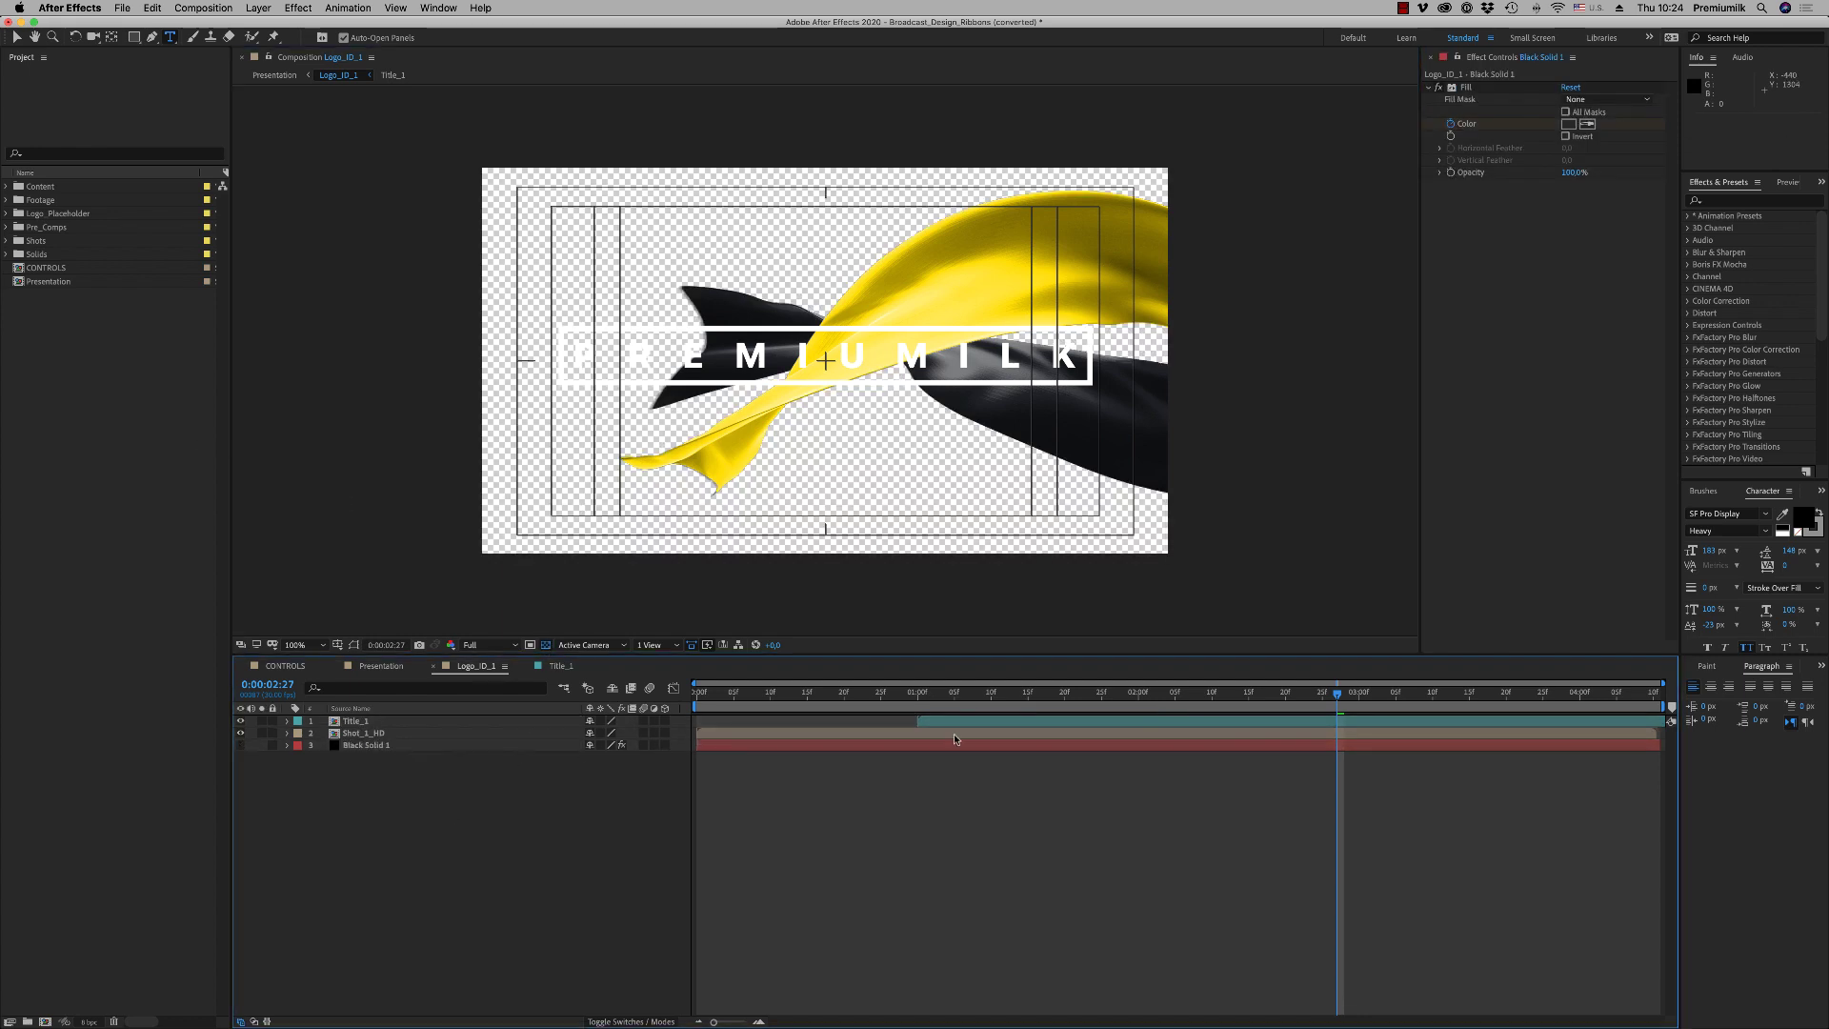
Import the gym video clip and place it as the bottom layer of Logo_ID_1
{"action": "left_click", "coordinate": [1108, 696]}
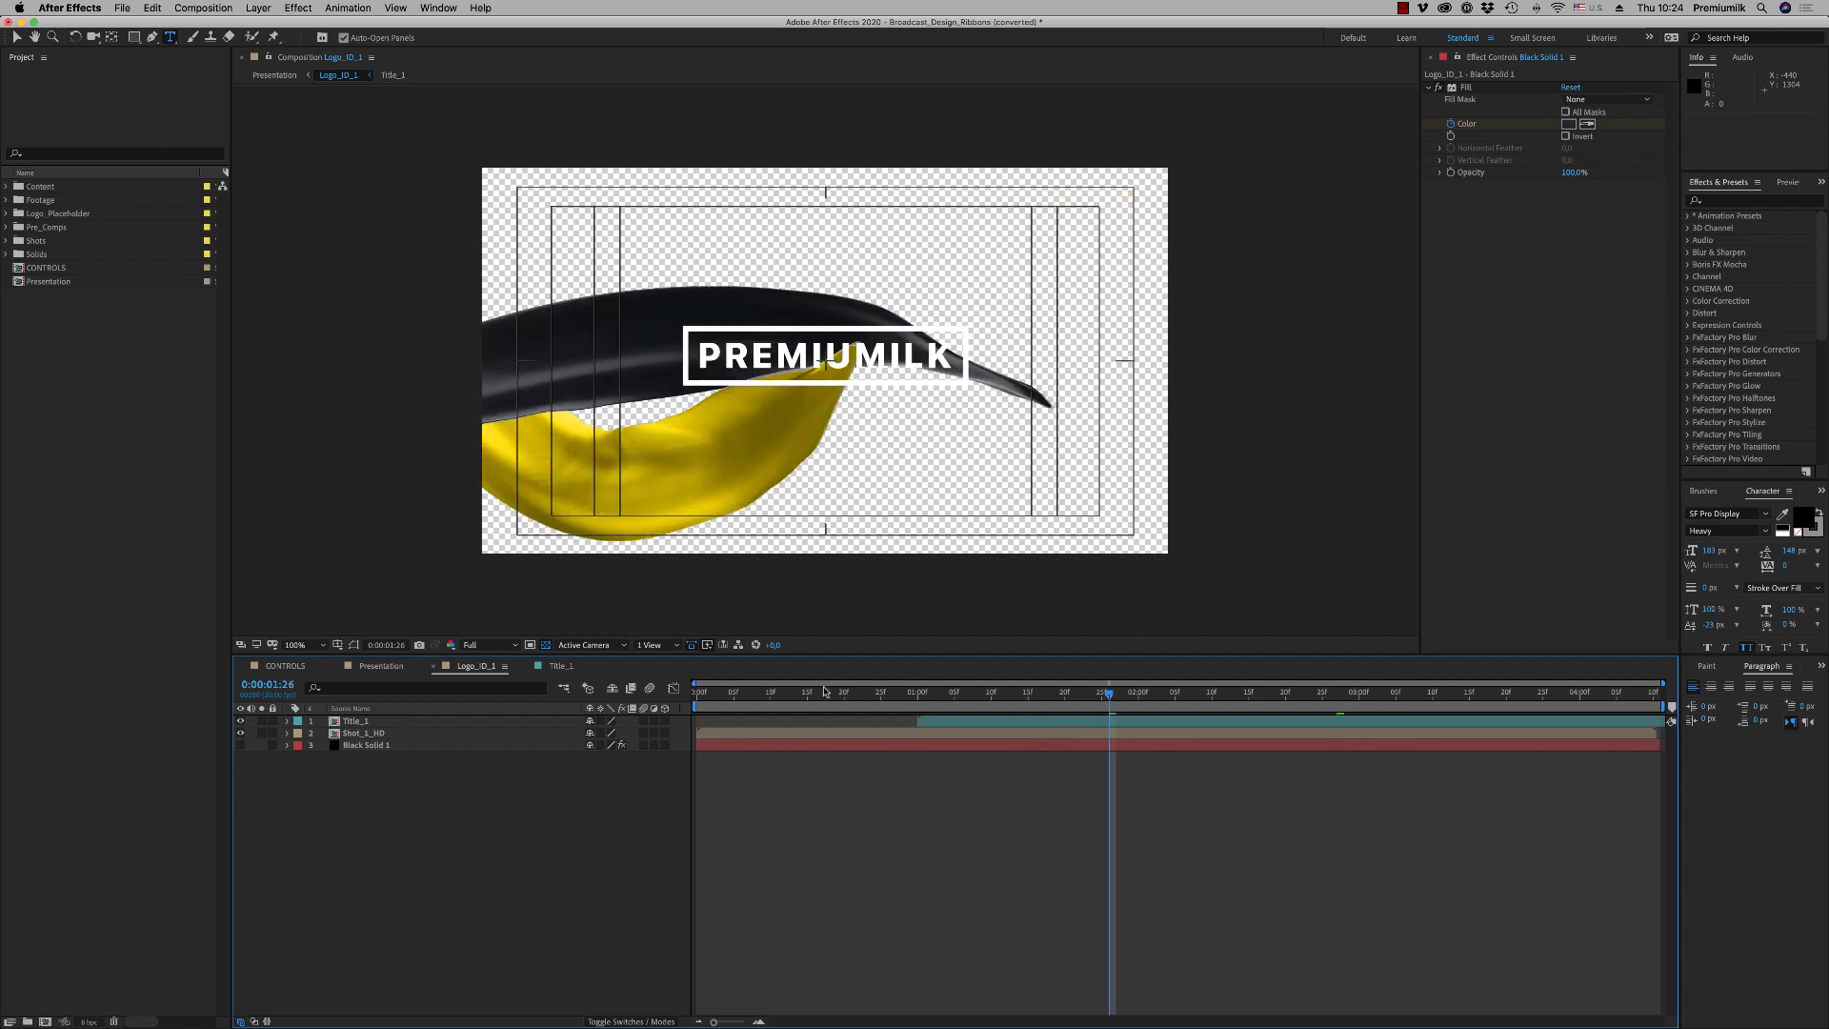
{"action": "double_click", "coordinate": [103, 447]}
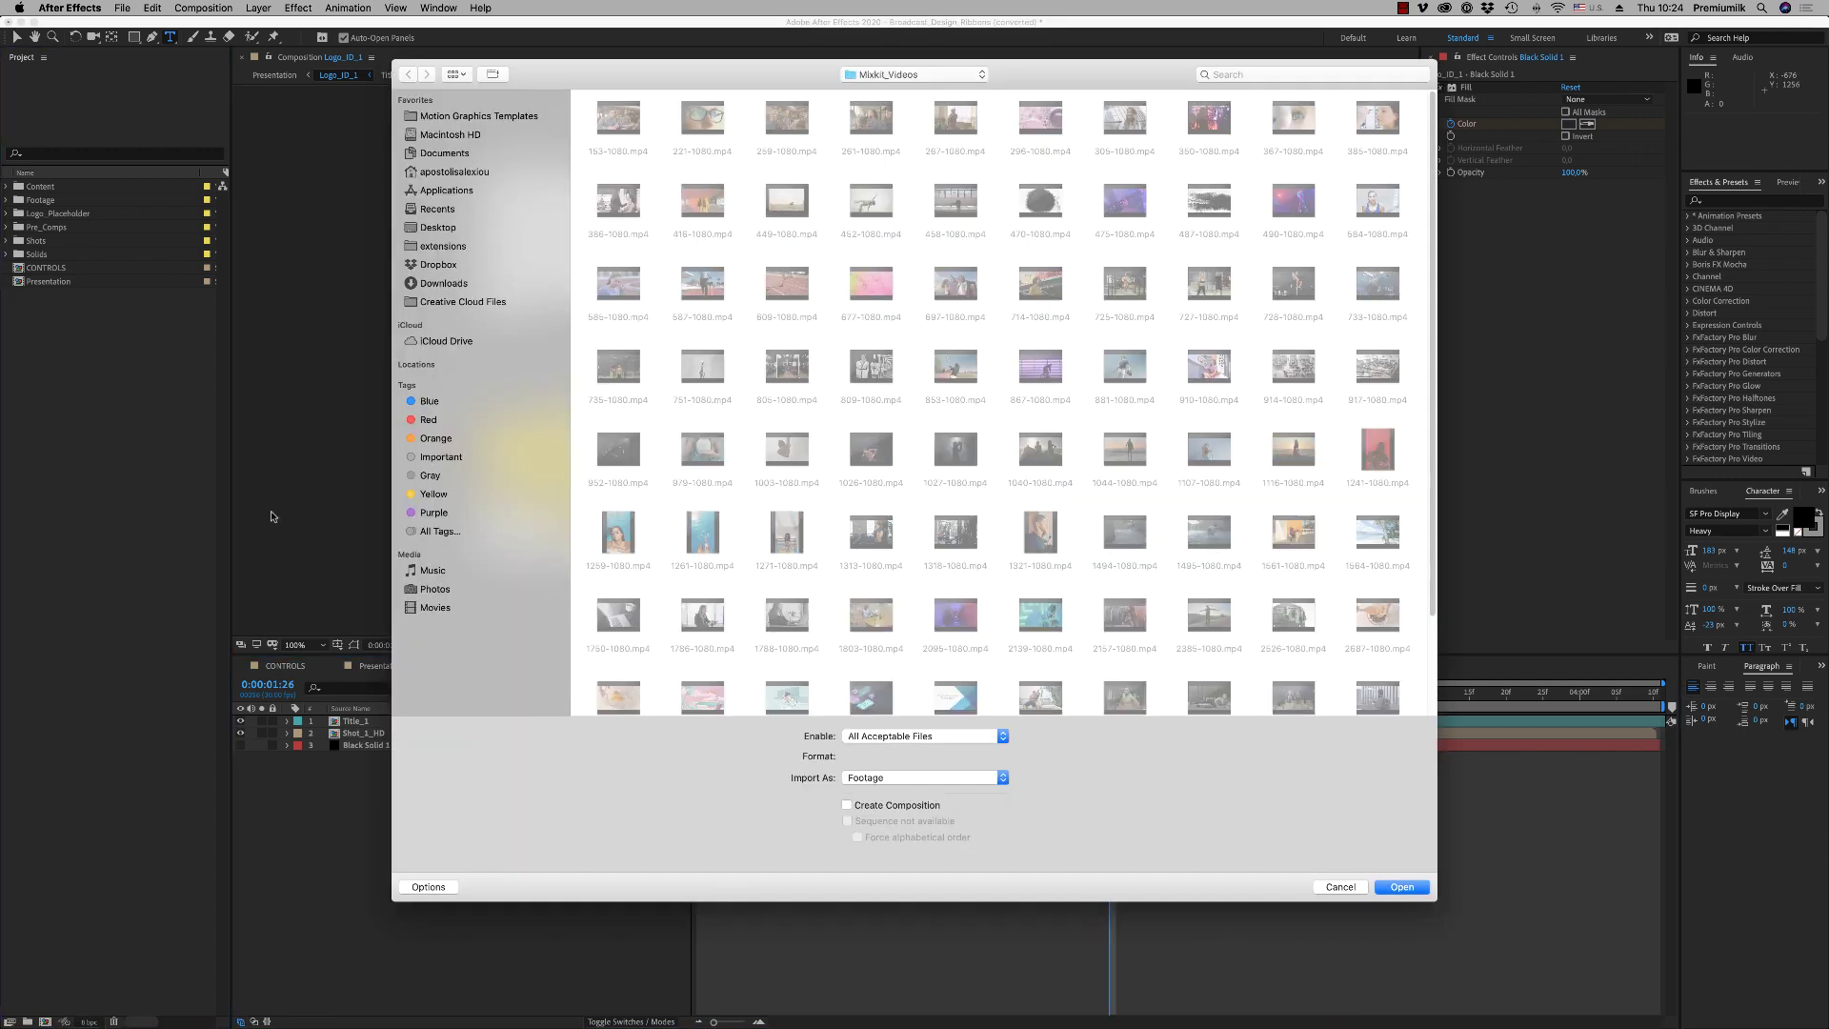
{"action": "scroll", "coordinate": [1143, 645], "scroll_direction": "down", "scroll_amount": 2}
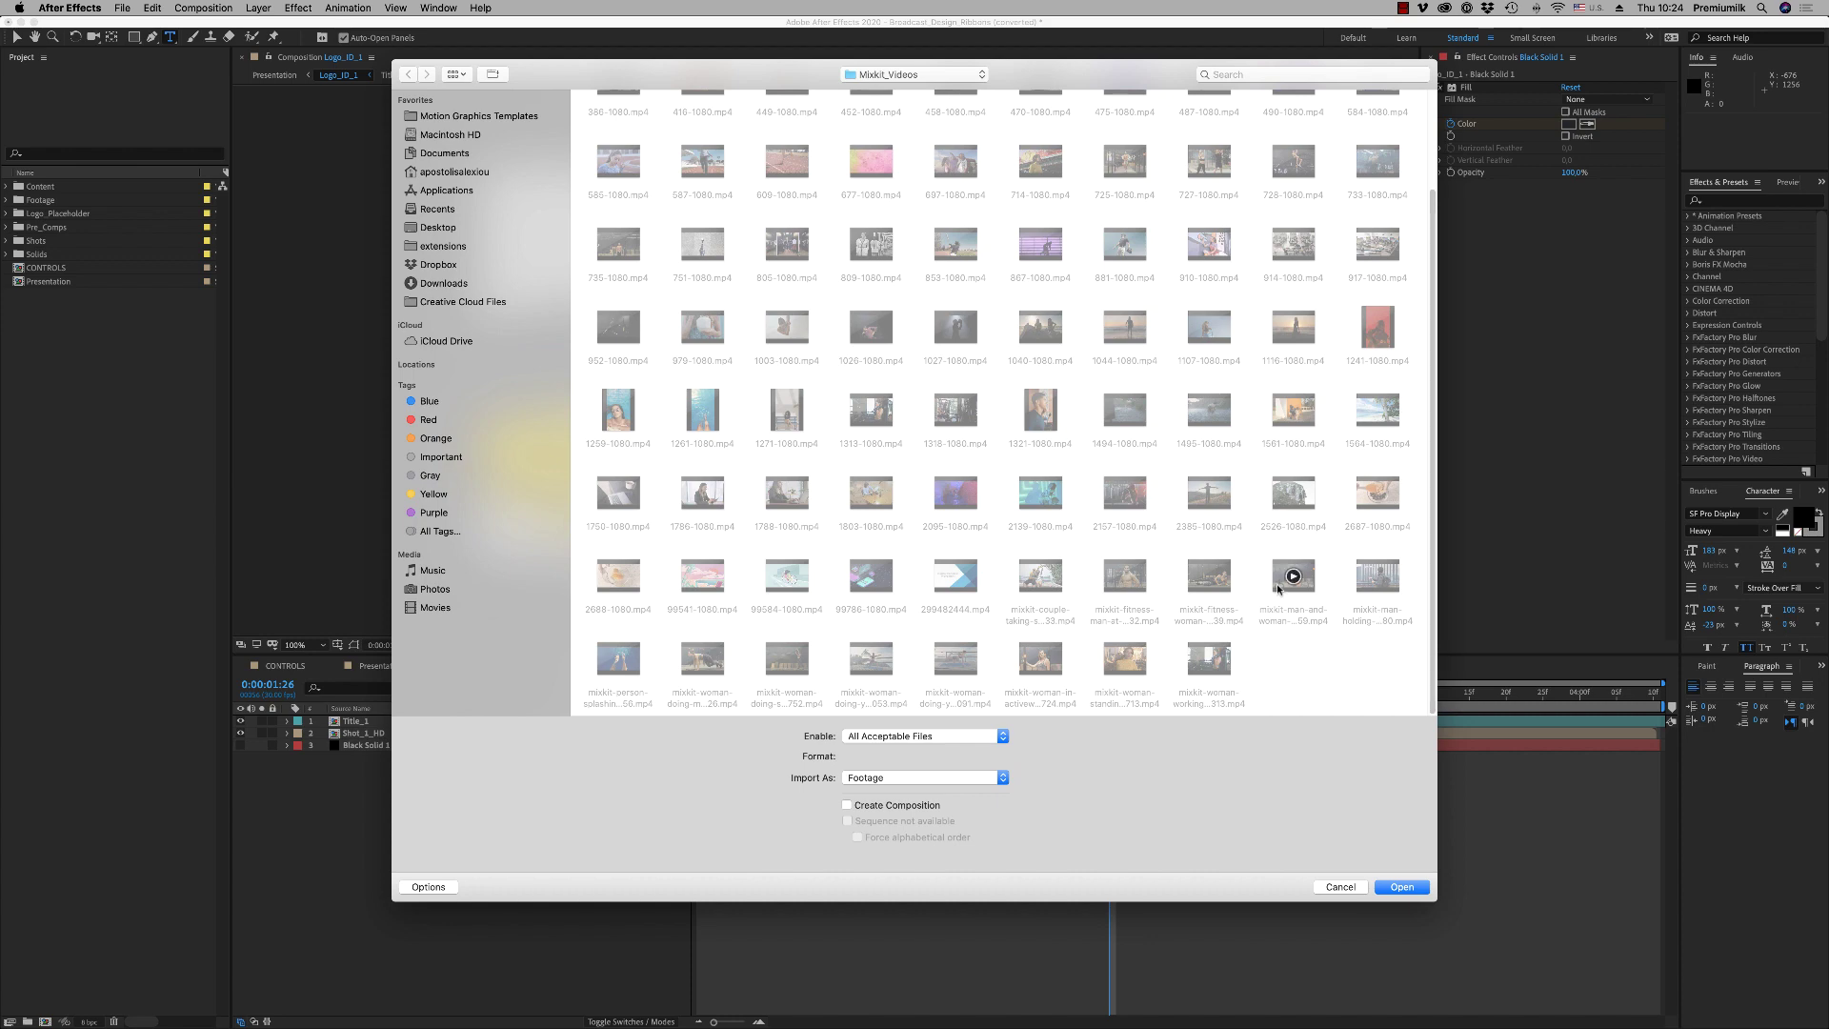
{"action": "key", "text": "Escape"}
{"action": "left_click_drag", "start_coordinate": [67, 298], "coordinate": [462, 760]}
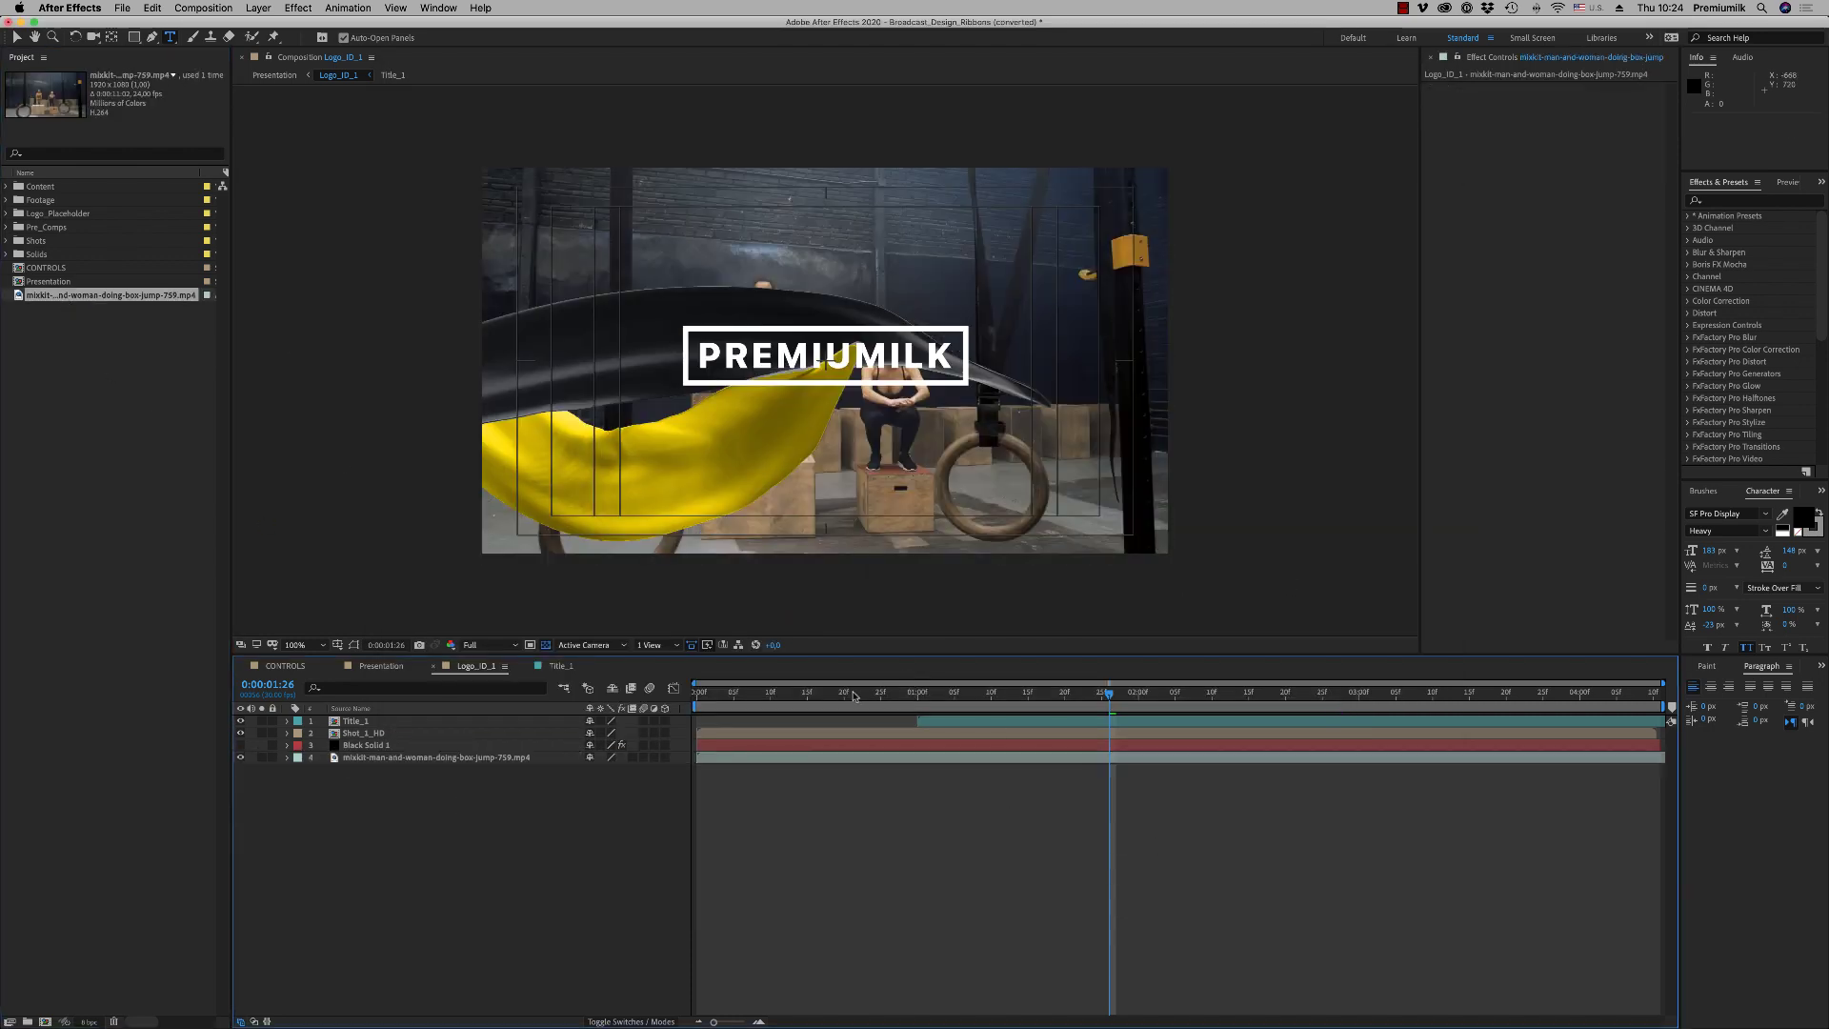
Preview the logo animation through to about 4:04, then undo the gym footage import
{"action": "left_click", "coordinate": [854, 695]}
{"action": "key", "text": "space"}
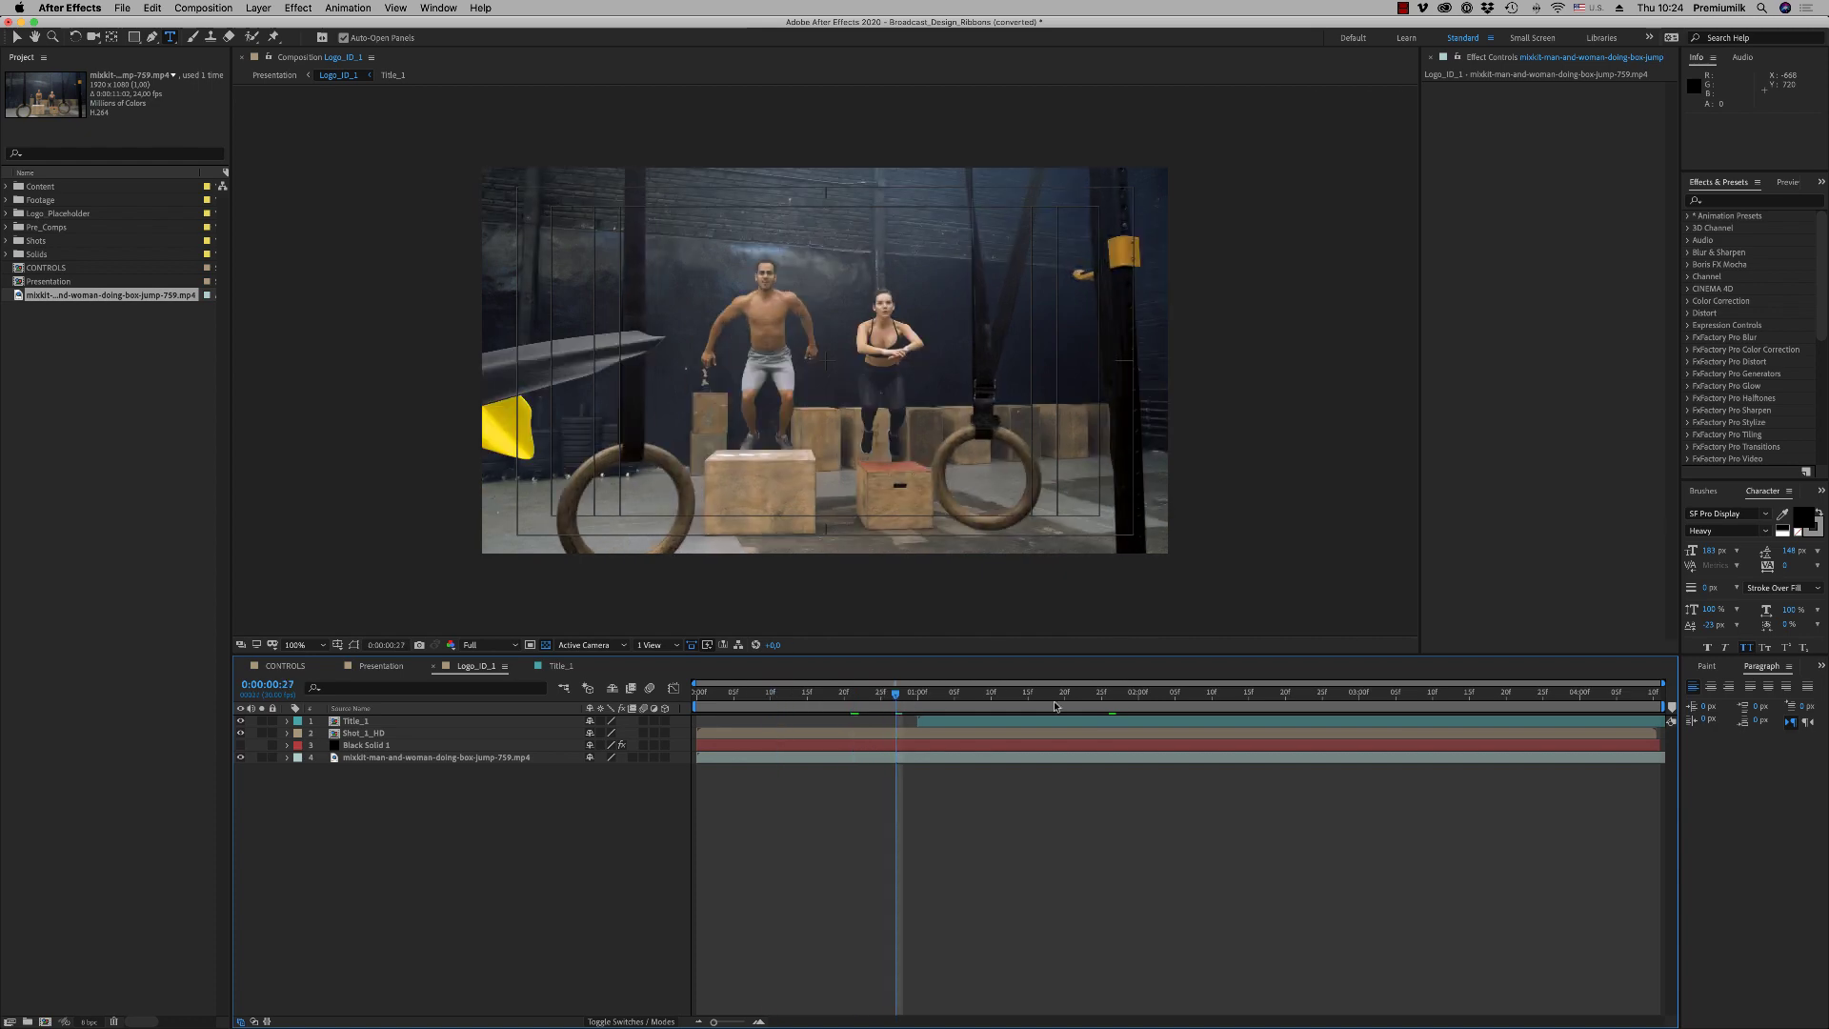
{"action": "left_click", "coordinate": [1058, 705]}
{"action": "left_click", "coordinate": [1213, 707]}
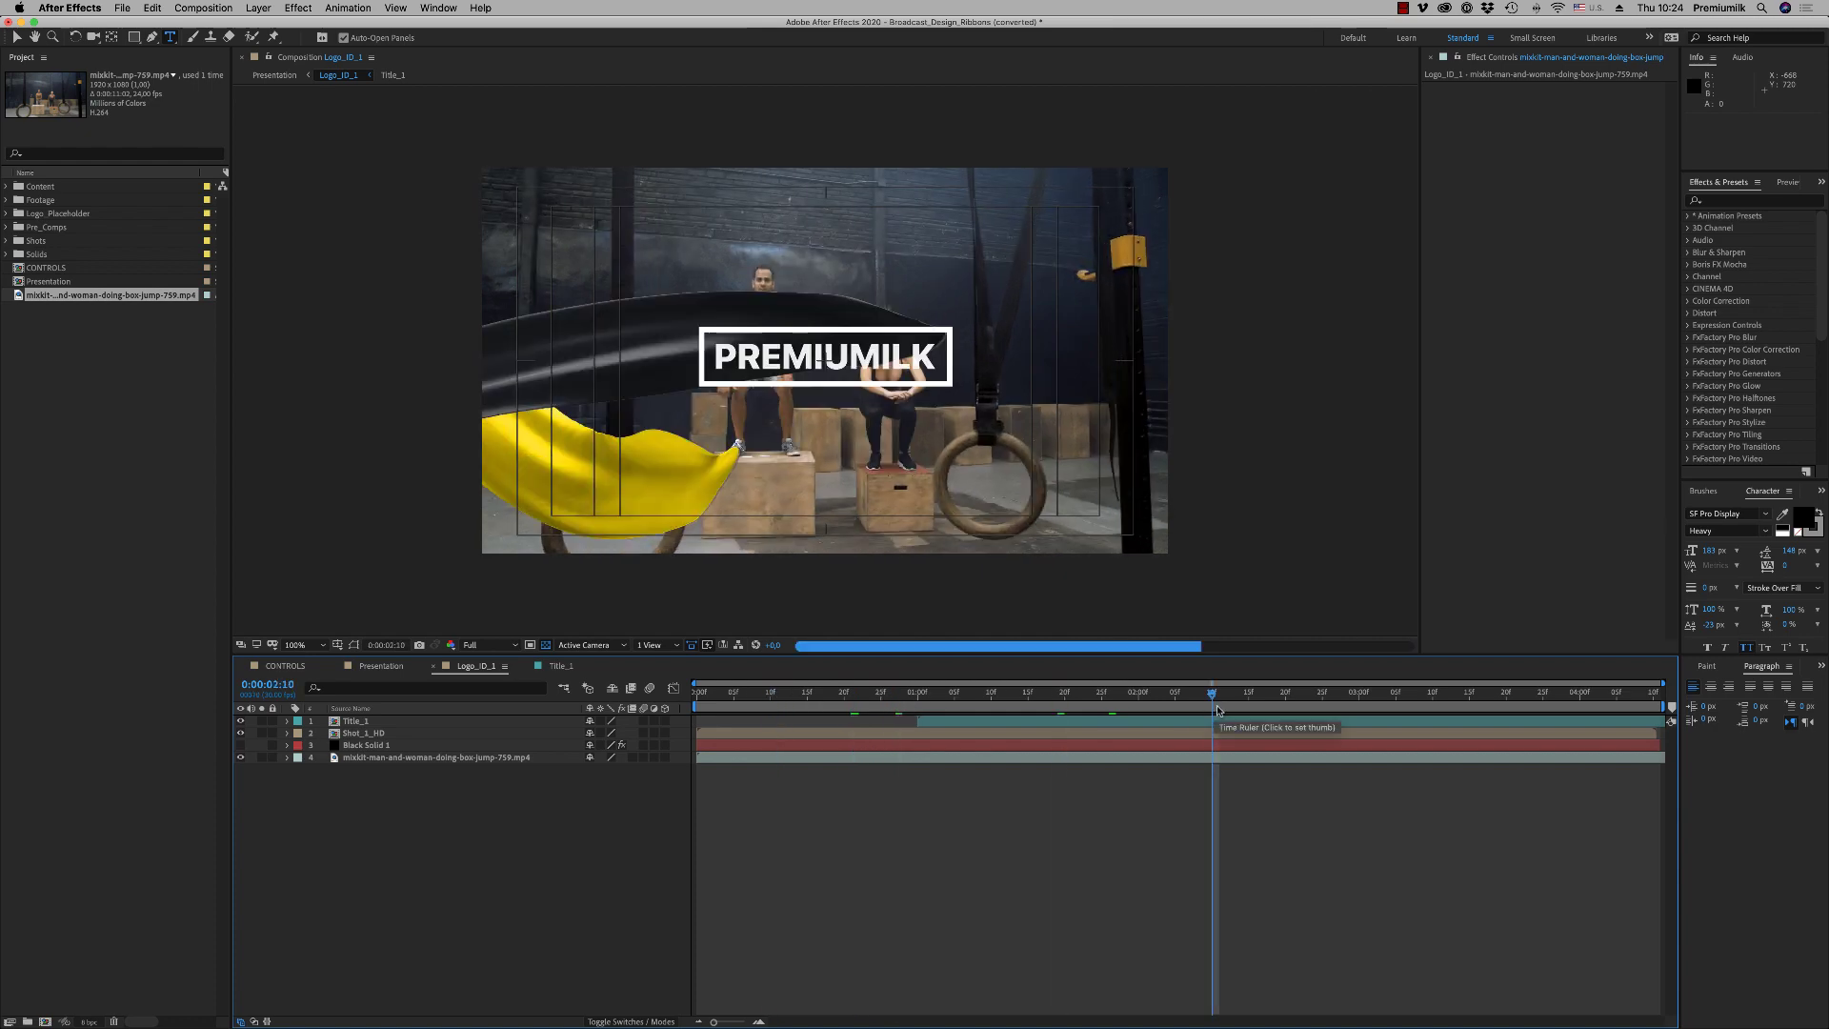
{"action": "left_click", "coordinate": [1336, 709]}
{"action": "left_click", "coordinate": [1440, 709]}
{"action": "left_click", "coordinate": [1548, 710]}
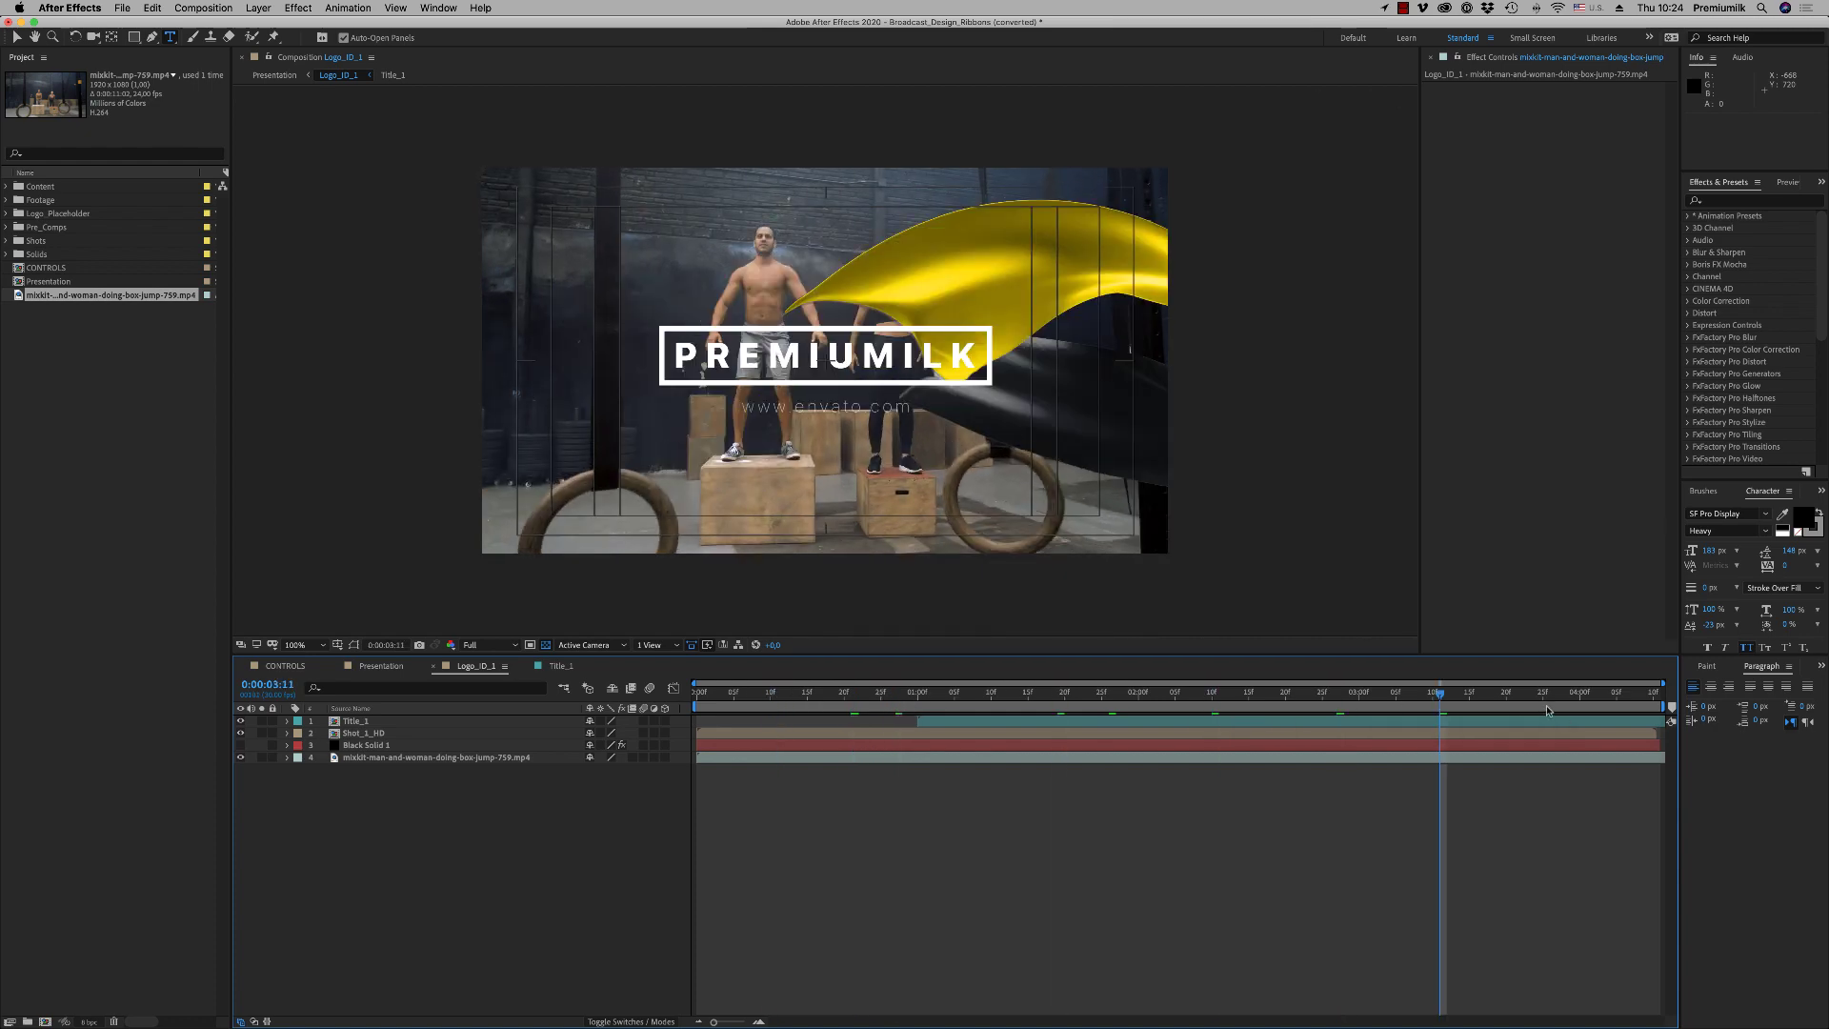
{"action": "left_click", "coordinate": [1586, 707]}
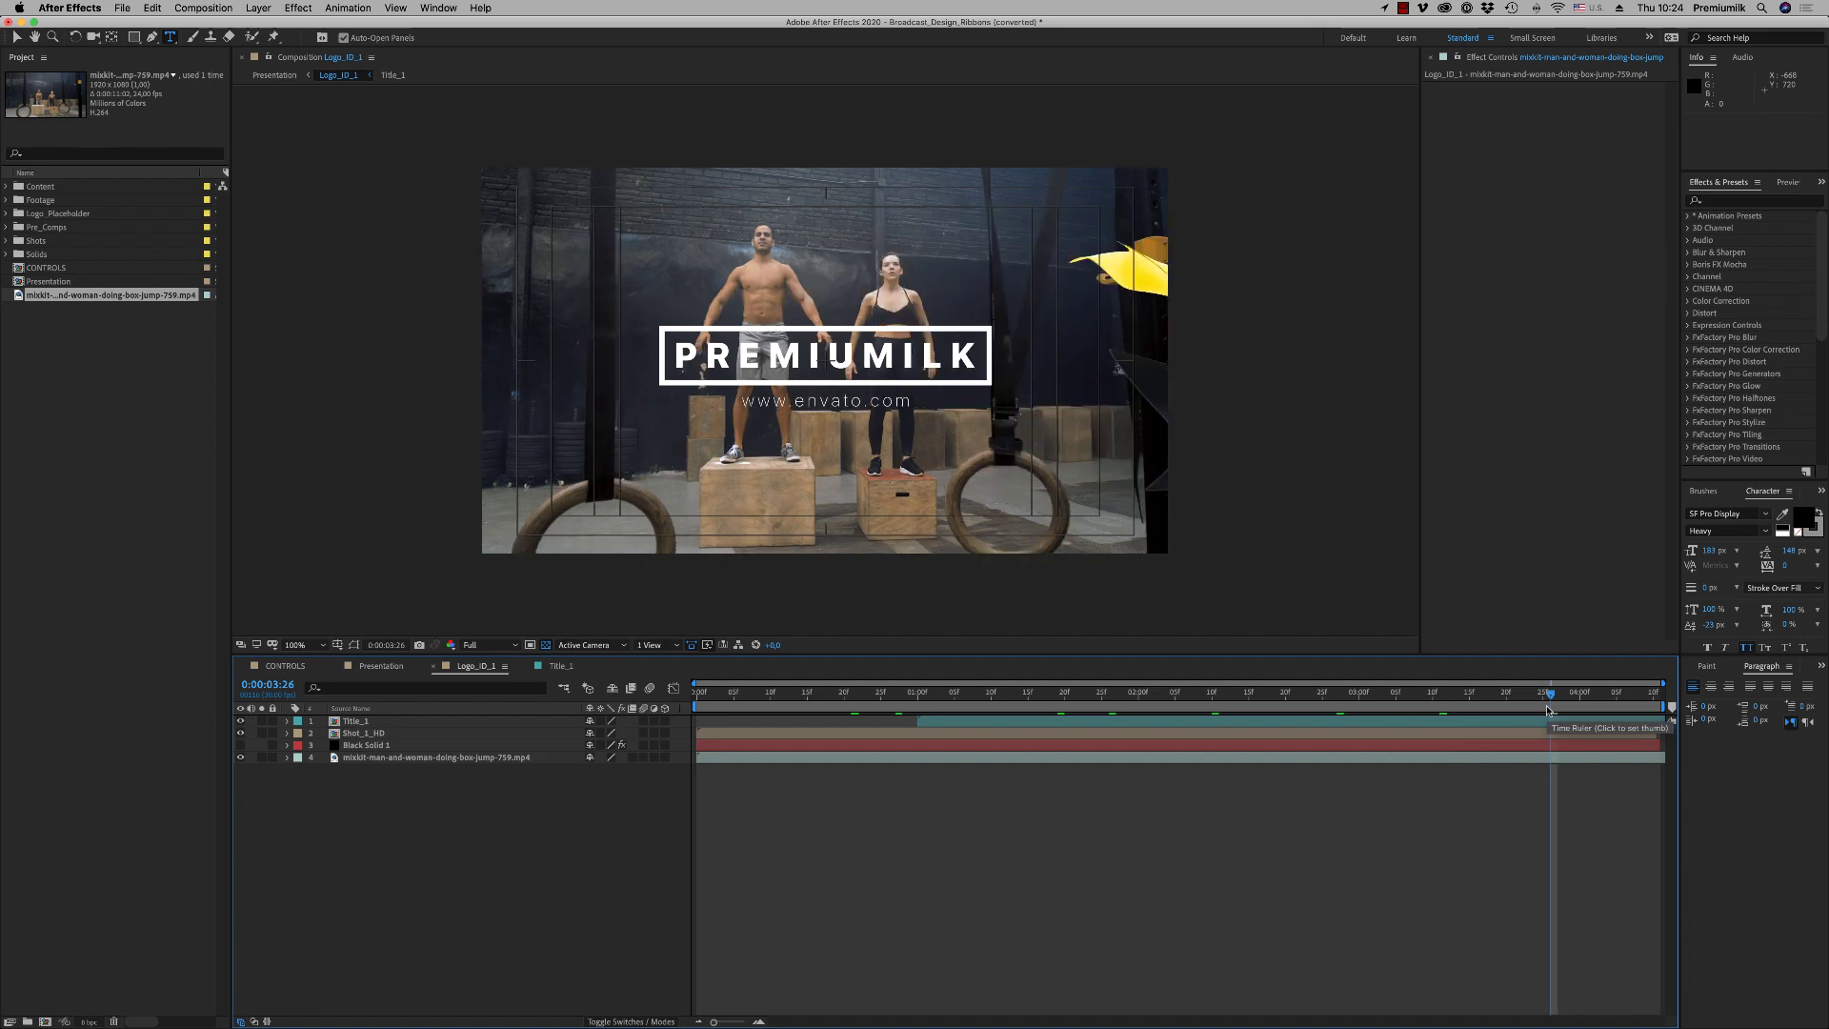
{"action": "left_click", "coordinate": [1612, 705]}
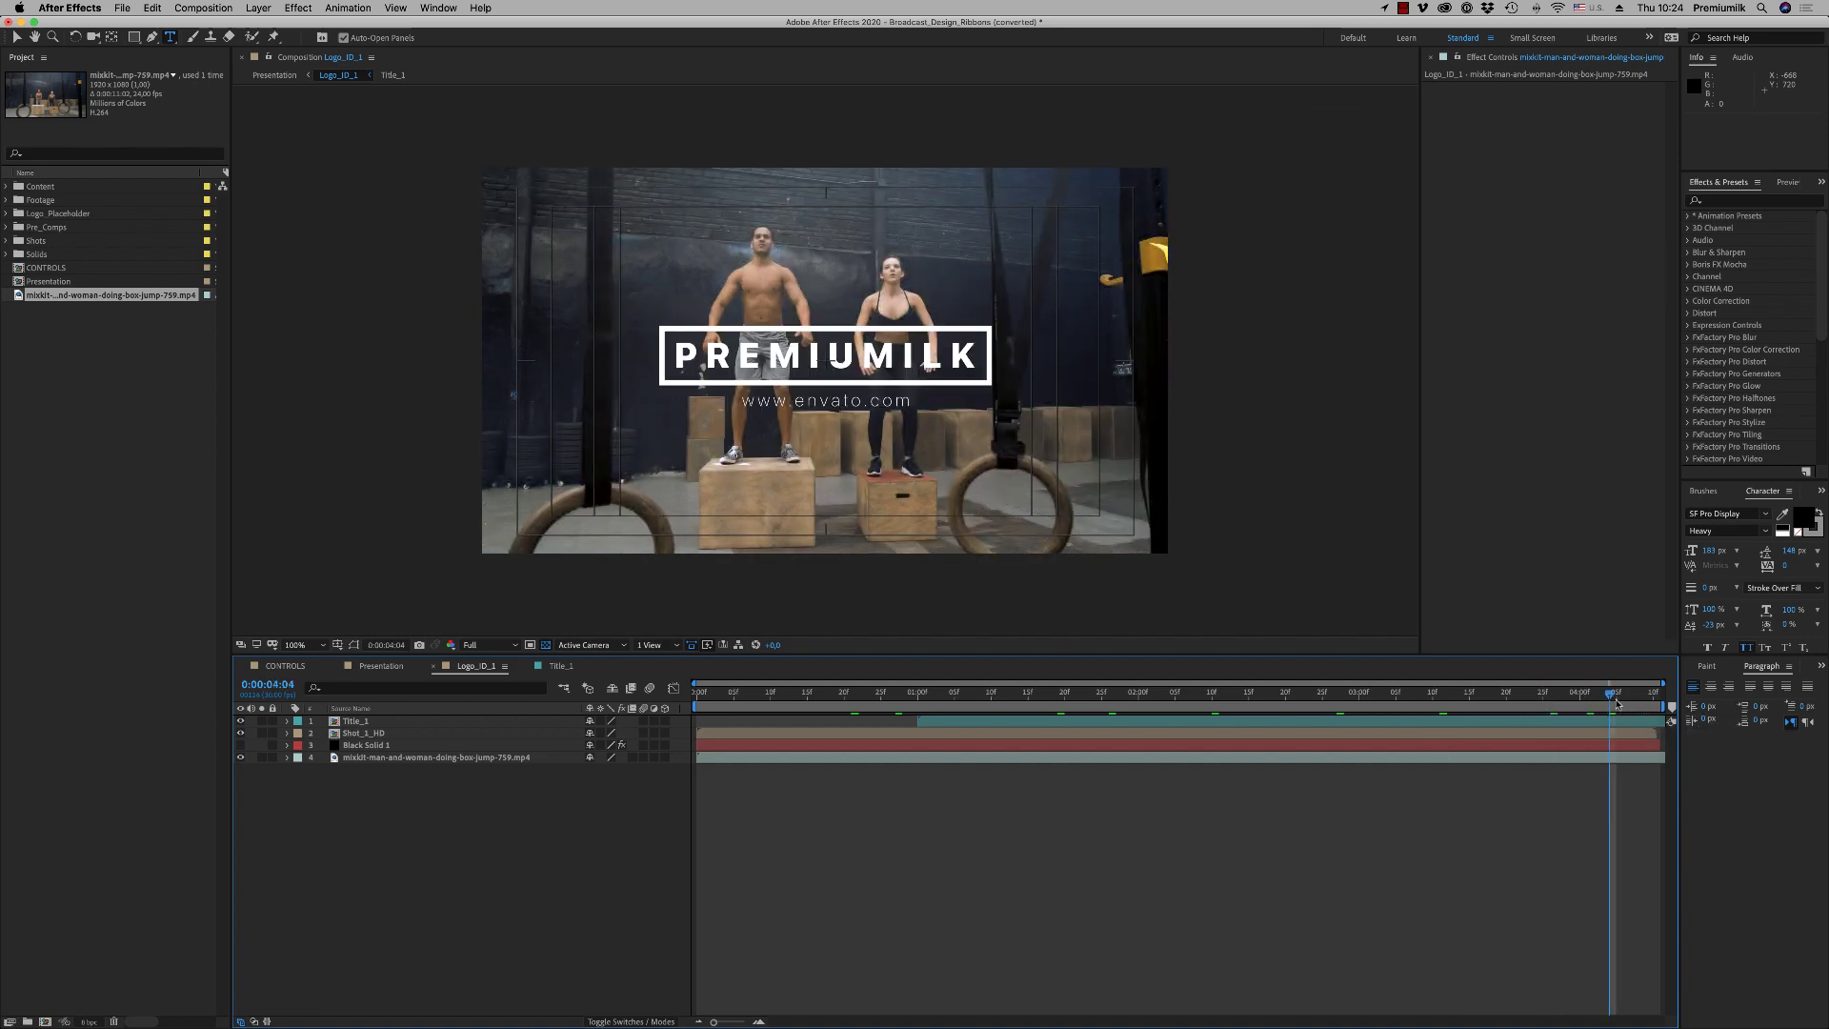
{"action": "left_click_drag", "start_coordinate": [1617, 703], "coordinate": [1654, 705]}
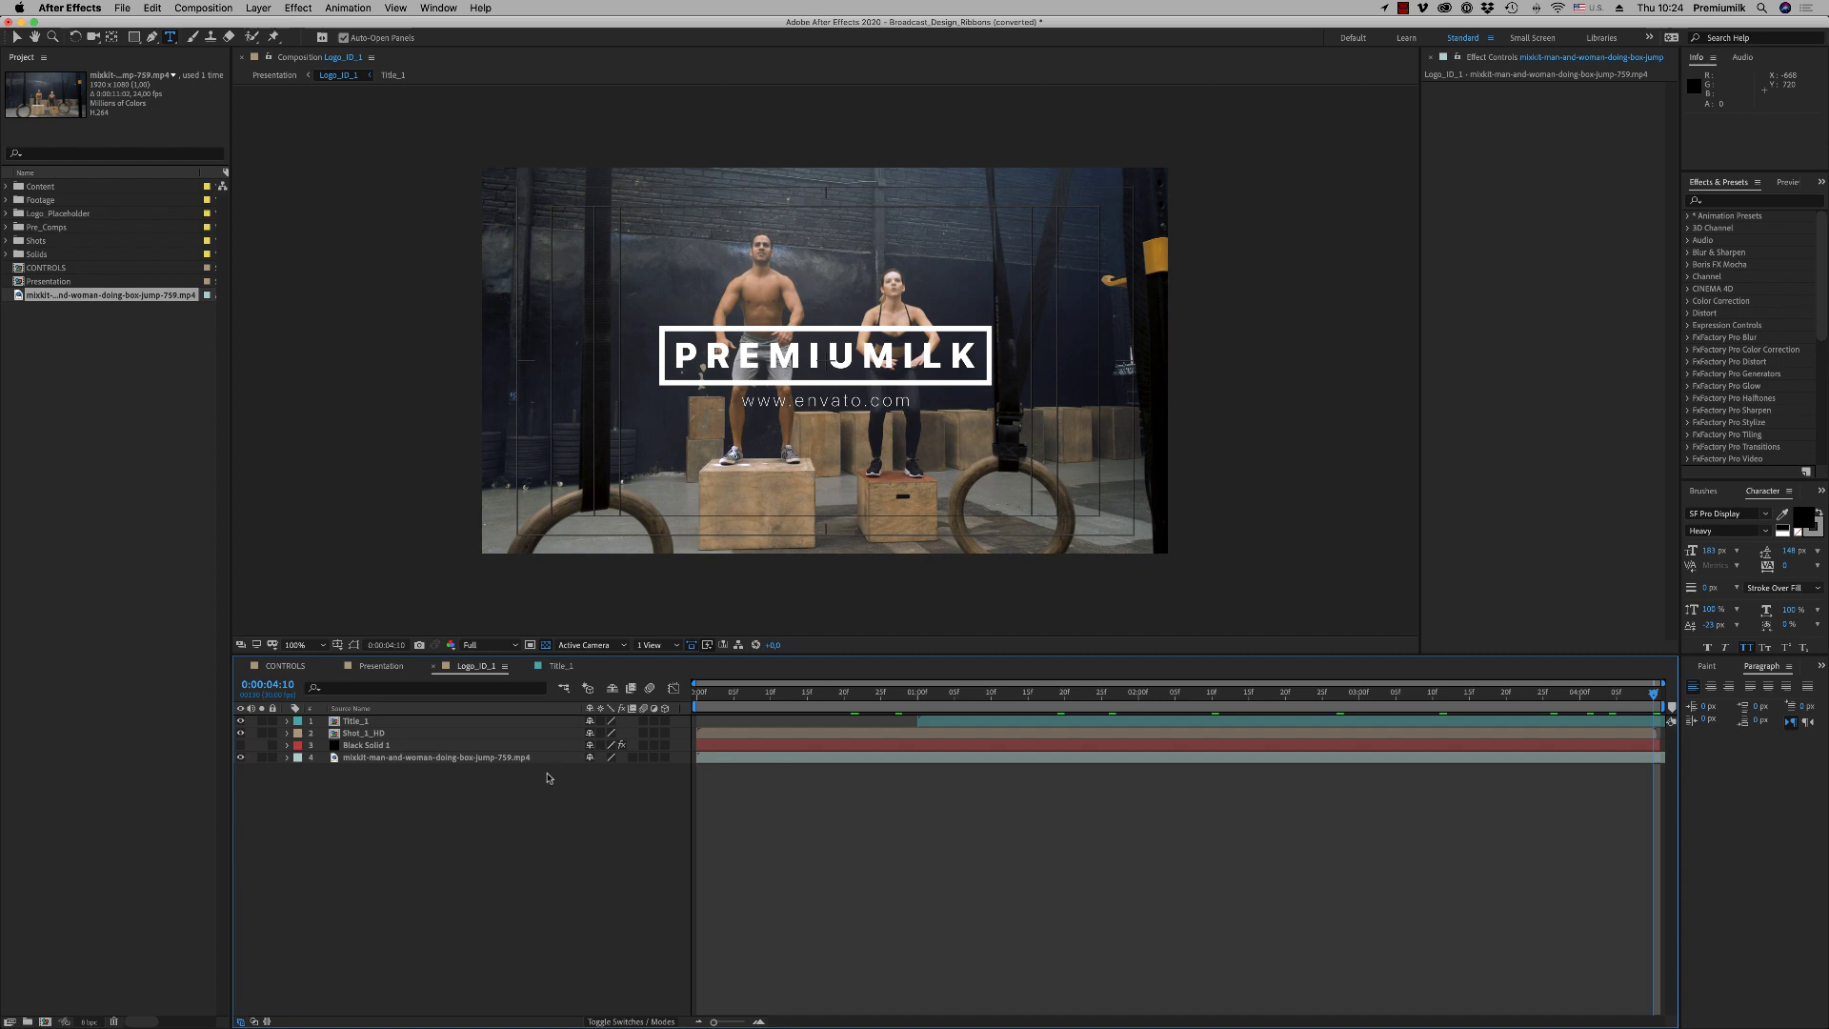
{"action": "key", "text": "super+z"}
{"action": "key", "text": "super+z"}
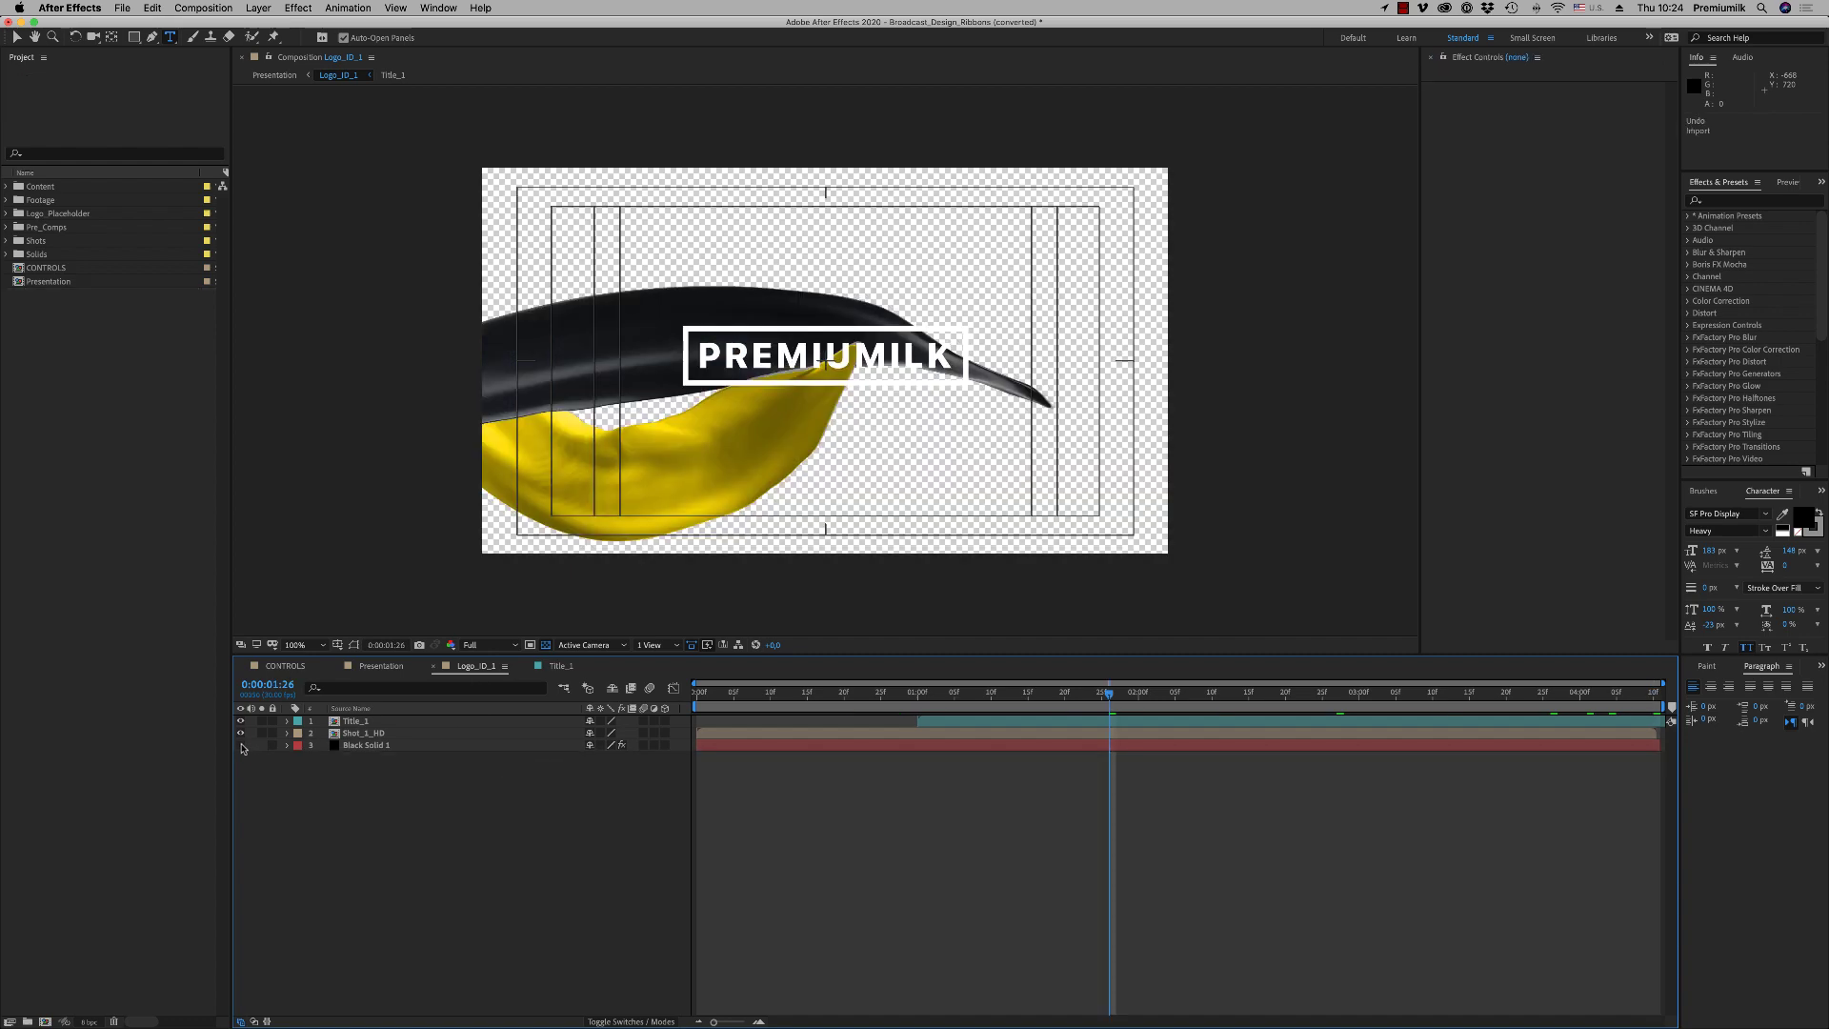
Redo the gym clip import, then reopen Logo_ID_1 and Title_1 from Presentation
{"action": "key", "text": "super+shift+z"}
{"action": "left_click", "coordinate": [433, 665]}
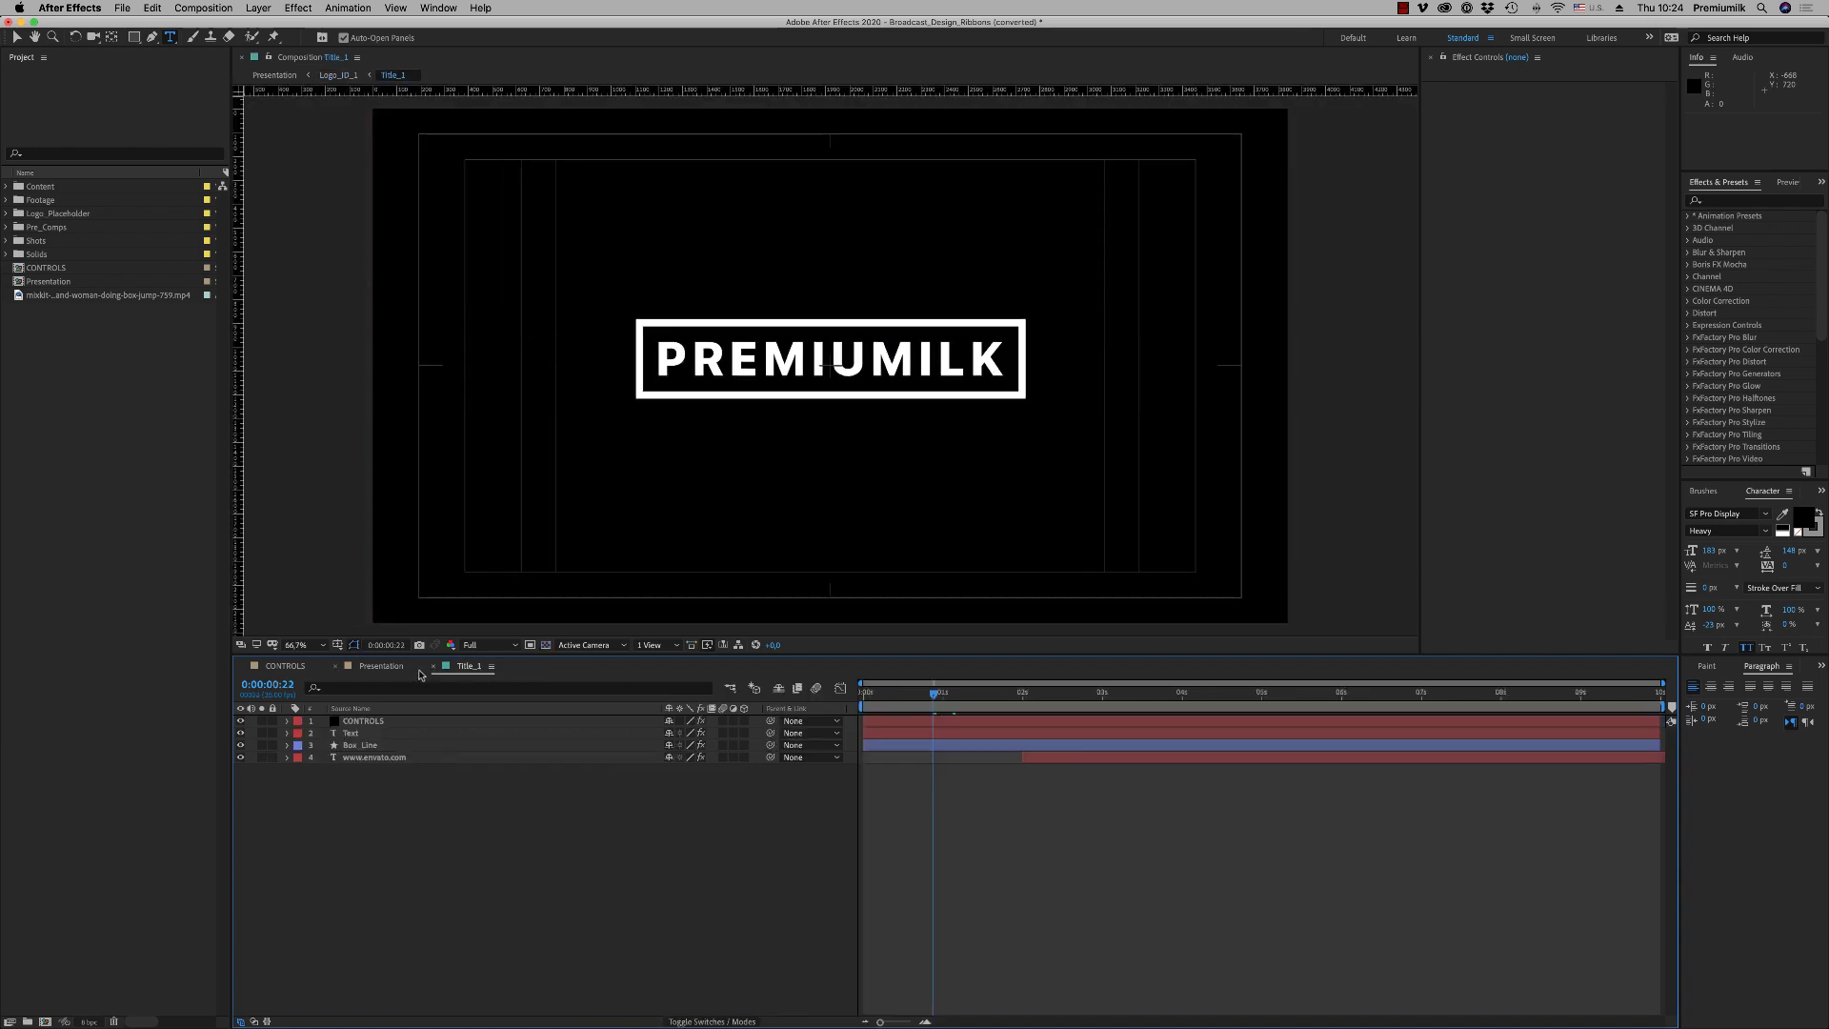
{"action": "left_click", "coordinate": [432, 666]}
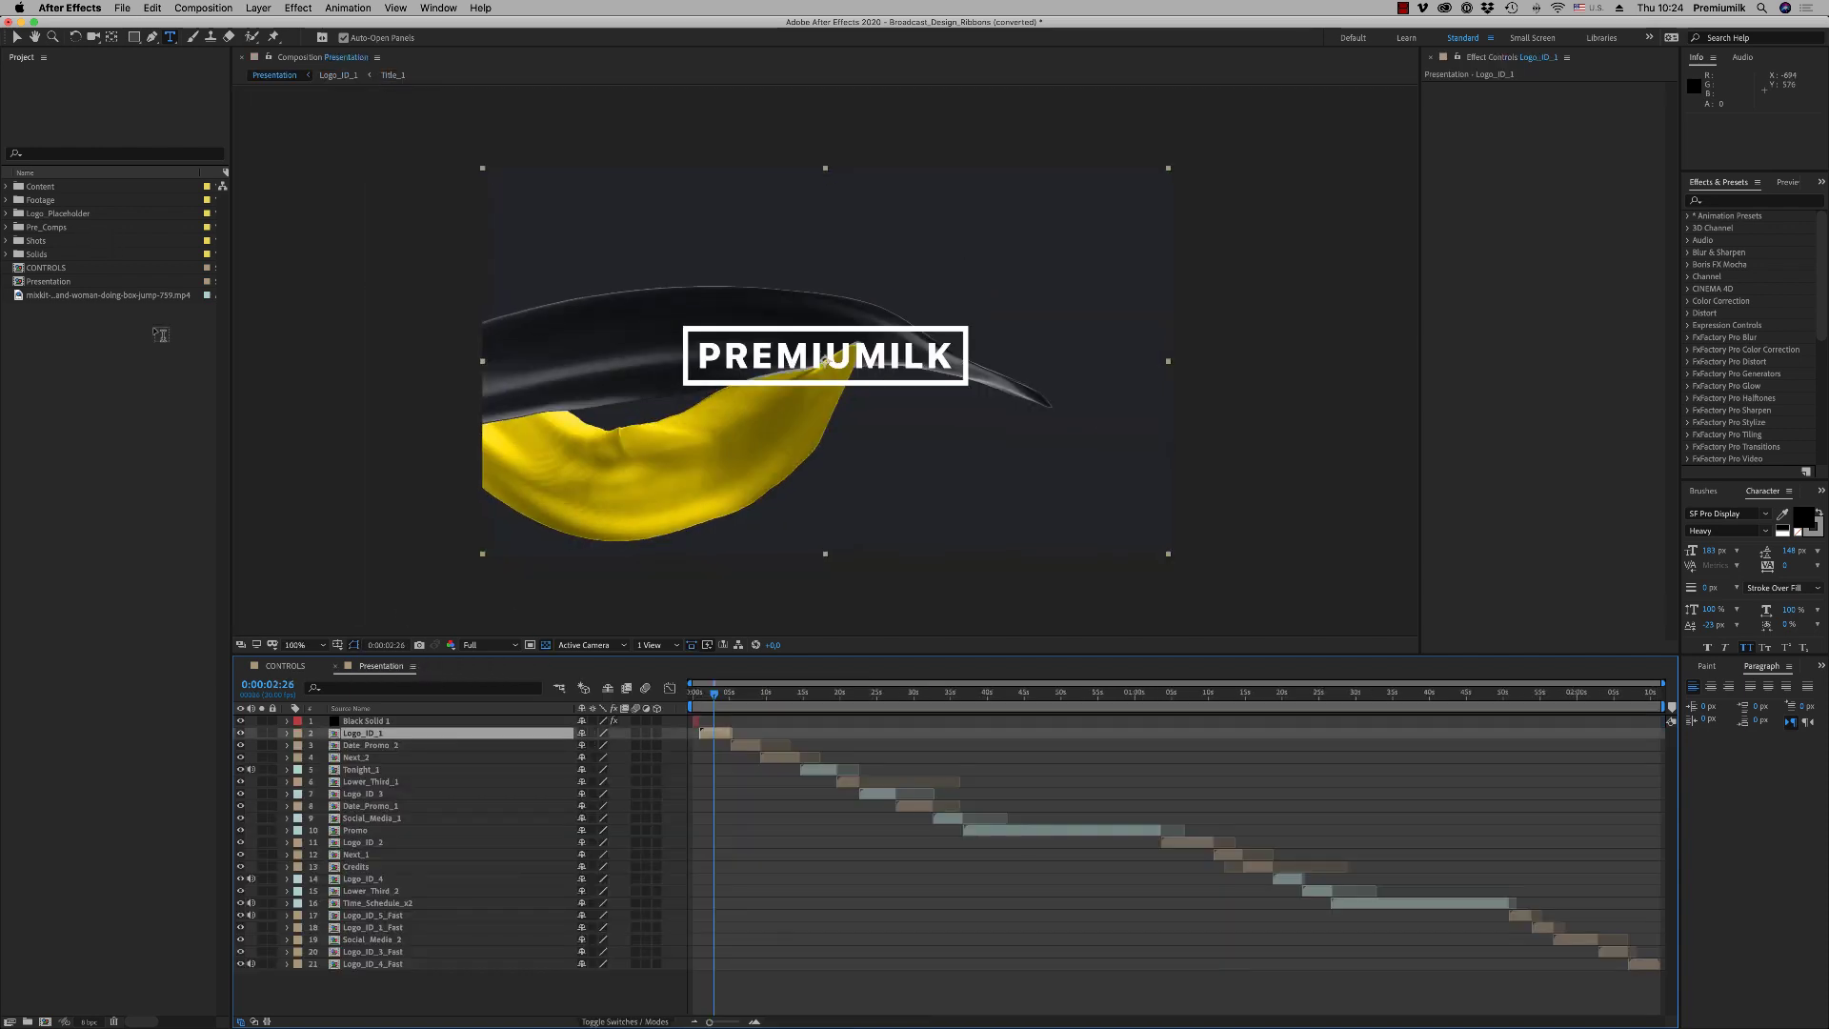
{"action": "double_click", "coordinate": [362, 733]}
{"action": "left_click", "coordinate": [367, 745]}
{"action": "double_click", "coordinate": [357, 721]}
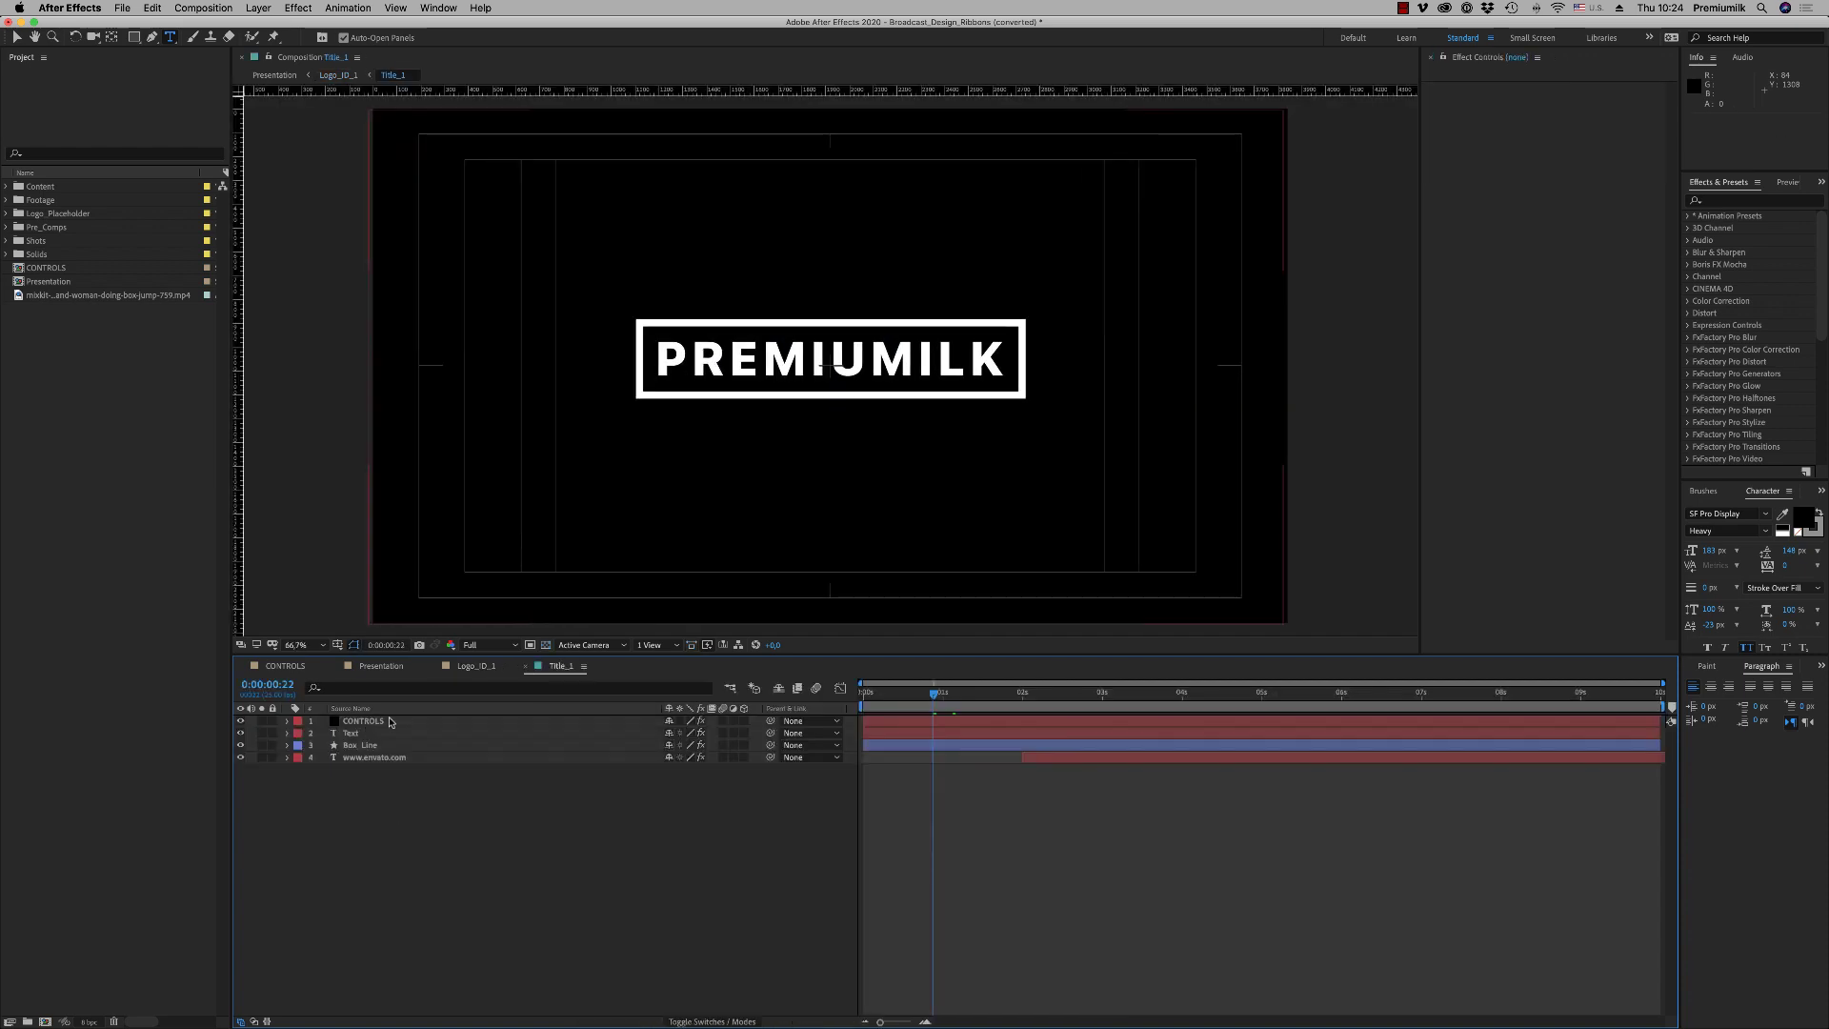
Scrub the CONTROLS Stroke_Width, then undo so it stays at 30
{"action": "left_click", "coordinate": [368, 722]}
{"action": "left_click_drag", "start_coordinate": [1569, 105], "coordinate": [1686, 112]}
{"action": "key", "text": "super+z"}
{"action": "key", "text": "super+z"}
{"action": "key", "text": "super+z"}
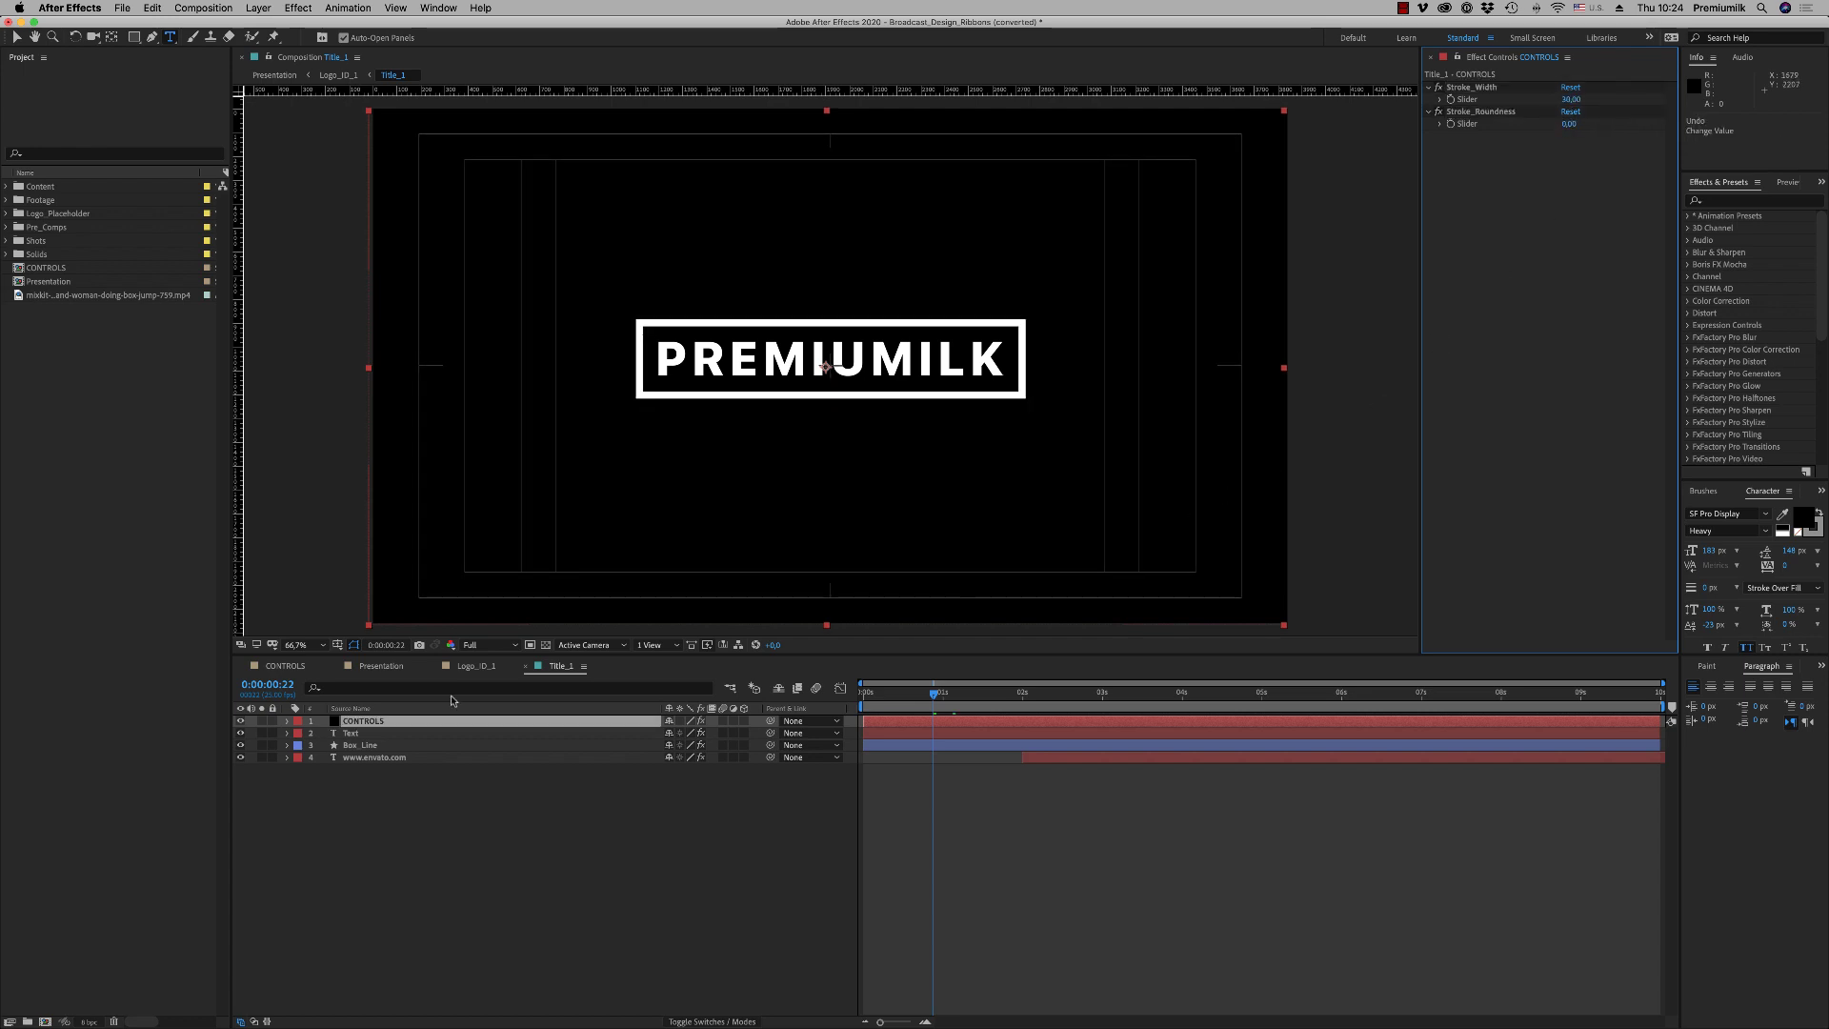
{"action": "left_click", "coordinate": [26, 225]}
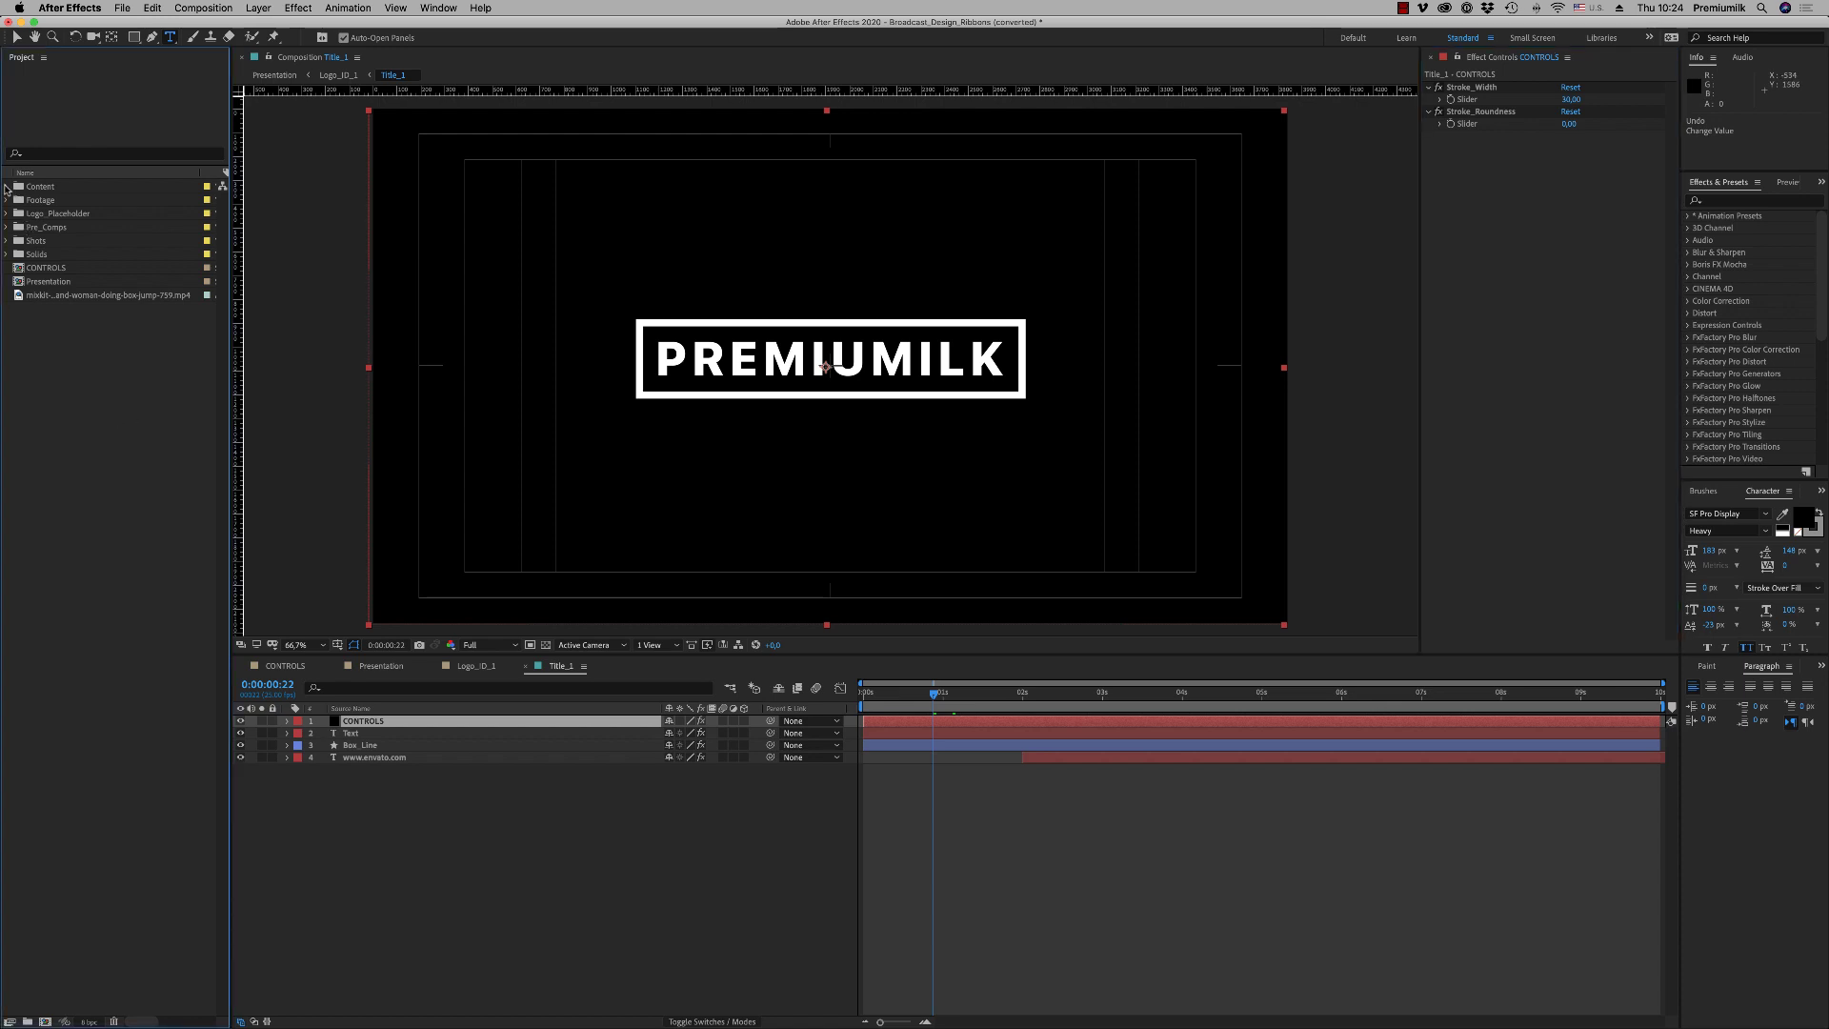
Expand the Content and Date_Promo folders, close the extra tabs, and view Date_Promo_1 at 2:20
{"action": "left_click", "coordinate": [5, 188]}
{"action": "left_click", "coordinate": [525, 666]}
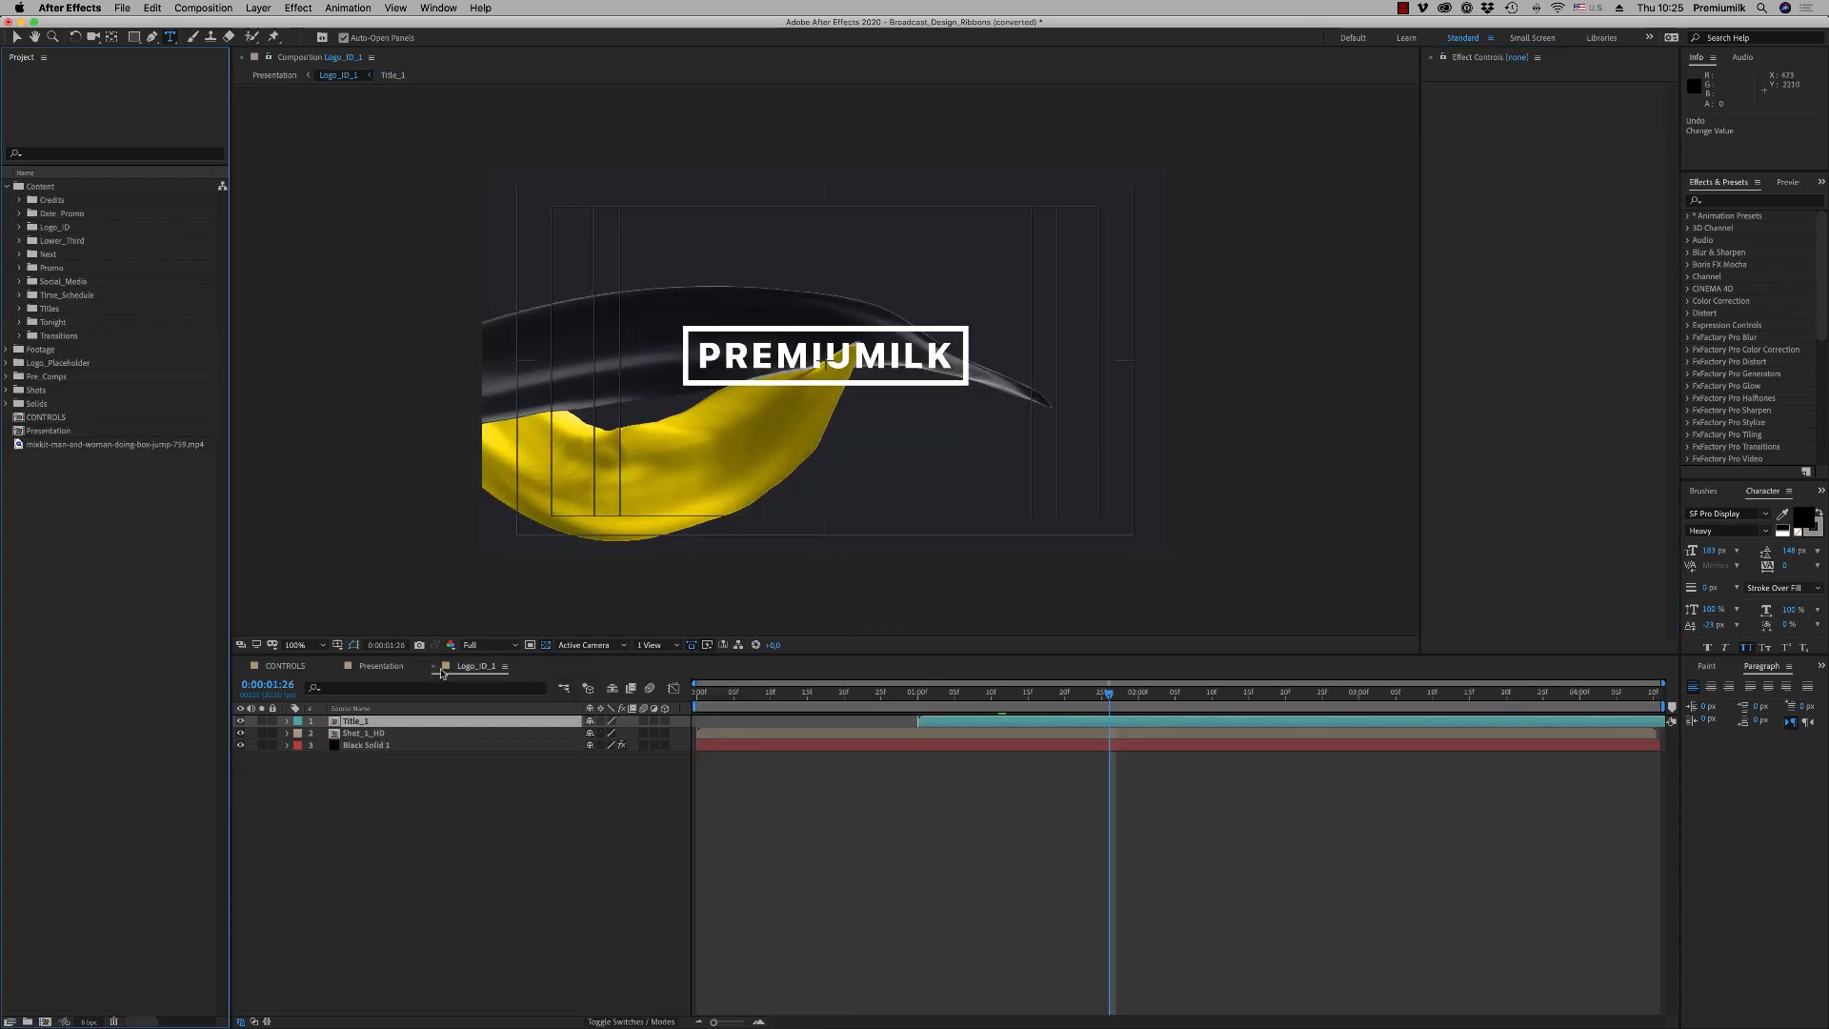
{"action": "left_click", "coordinate": [436, 669]}
{"action": "left_click", "coordinate": [46, 201]}
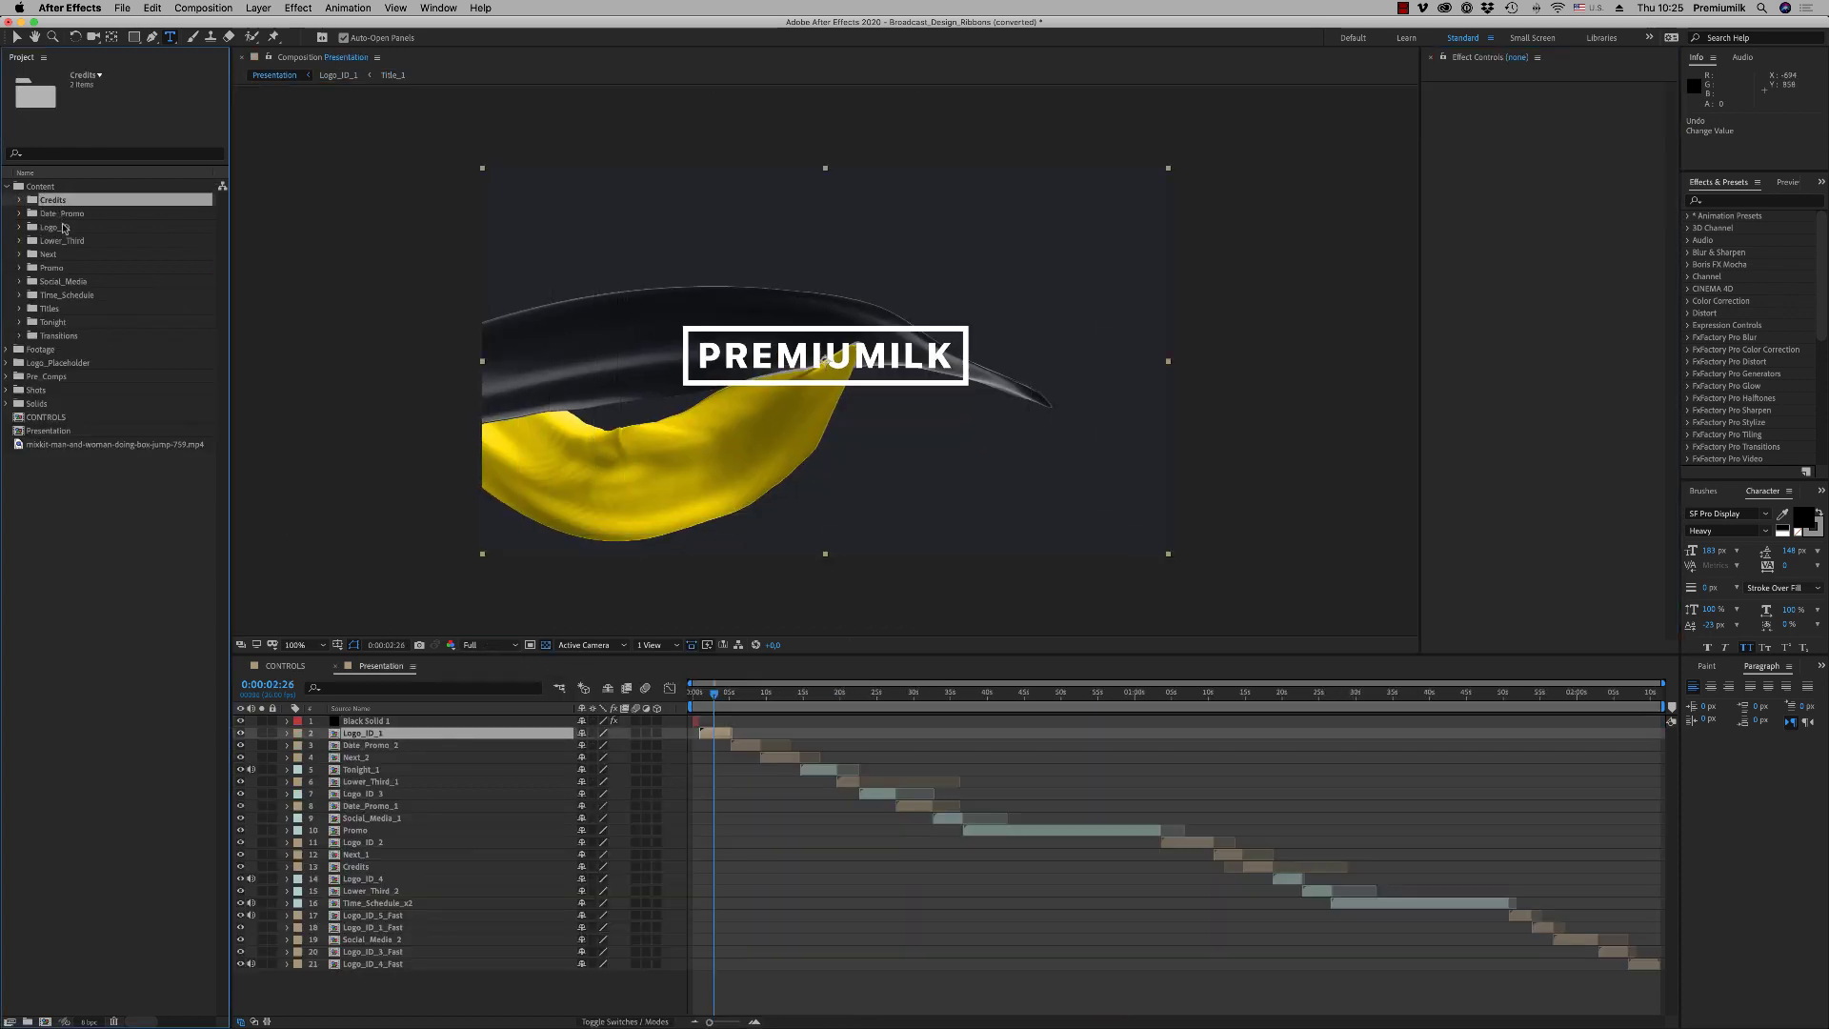
{"action": "left_click", "coordinate": [742, 694]}
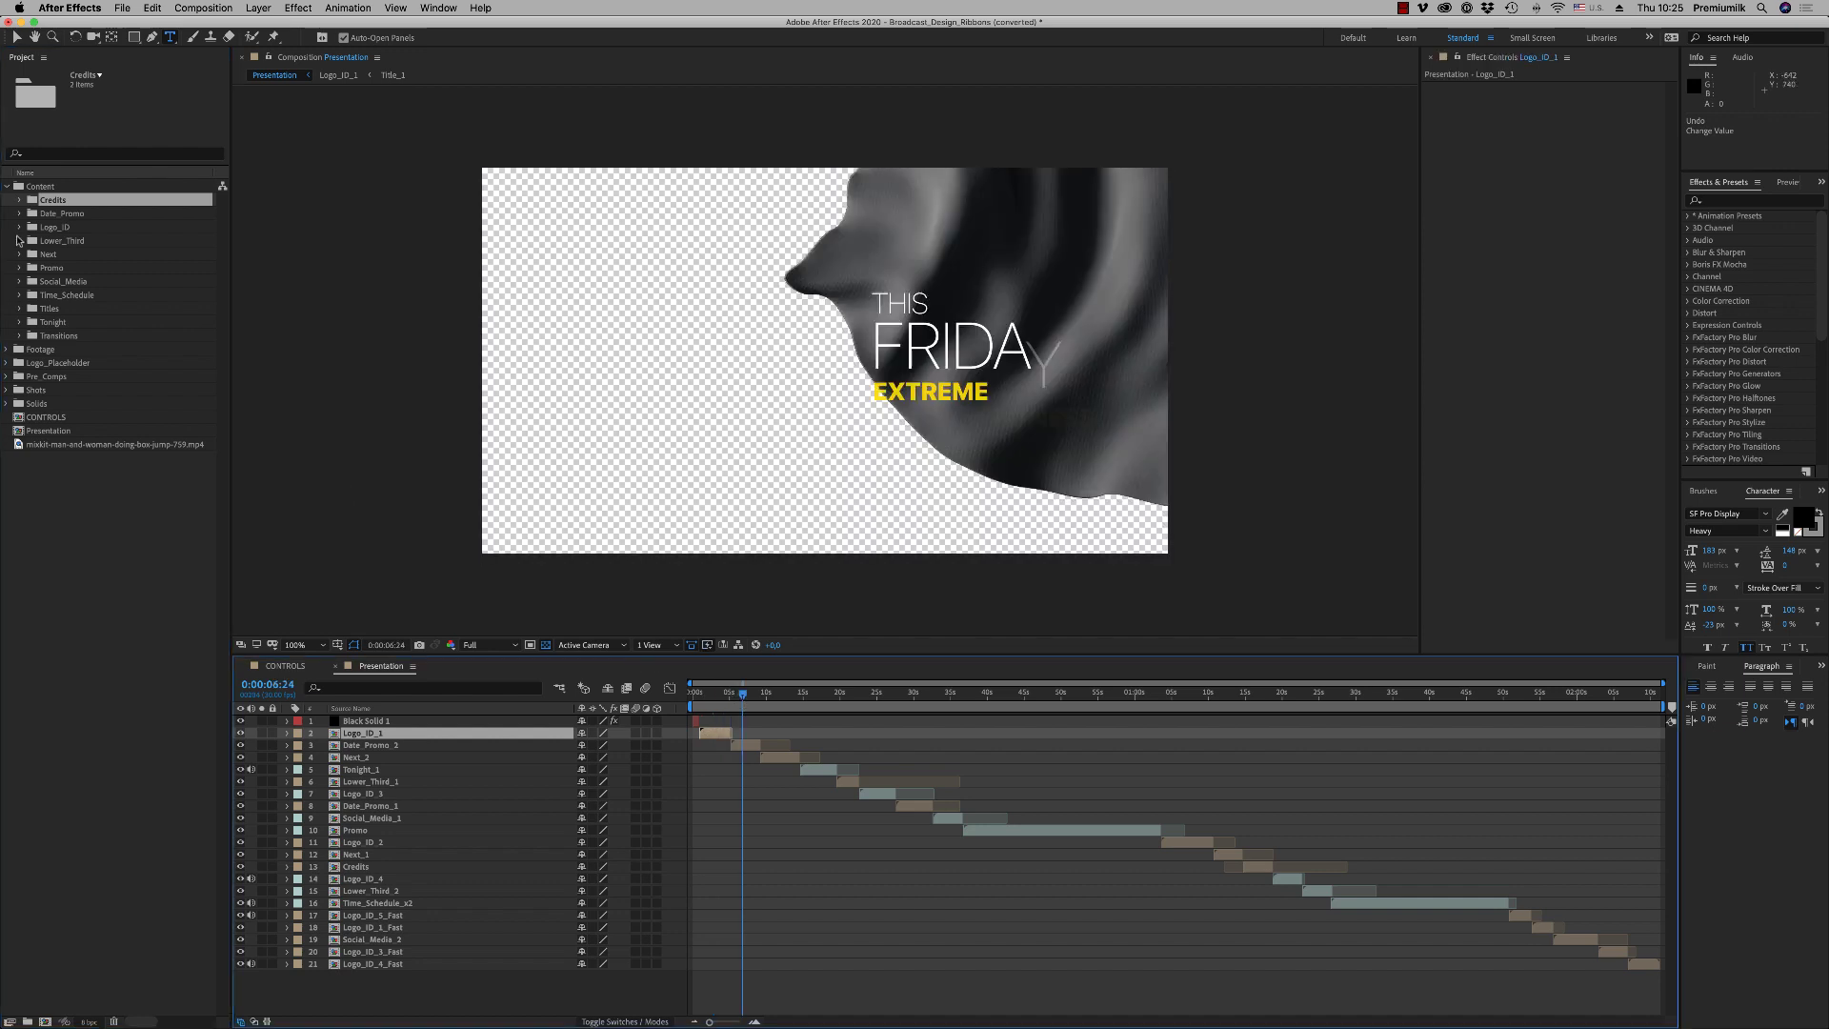
{"action": "left_click", "coordinate": [19, 213]}
{"action": "double_click", "coordinate": [67, 227]}
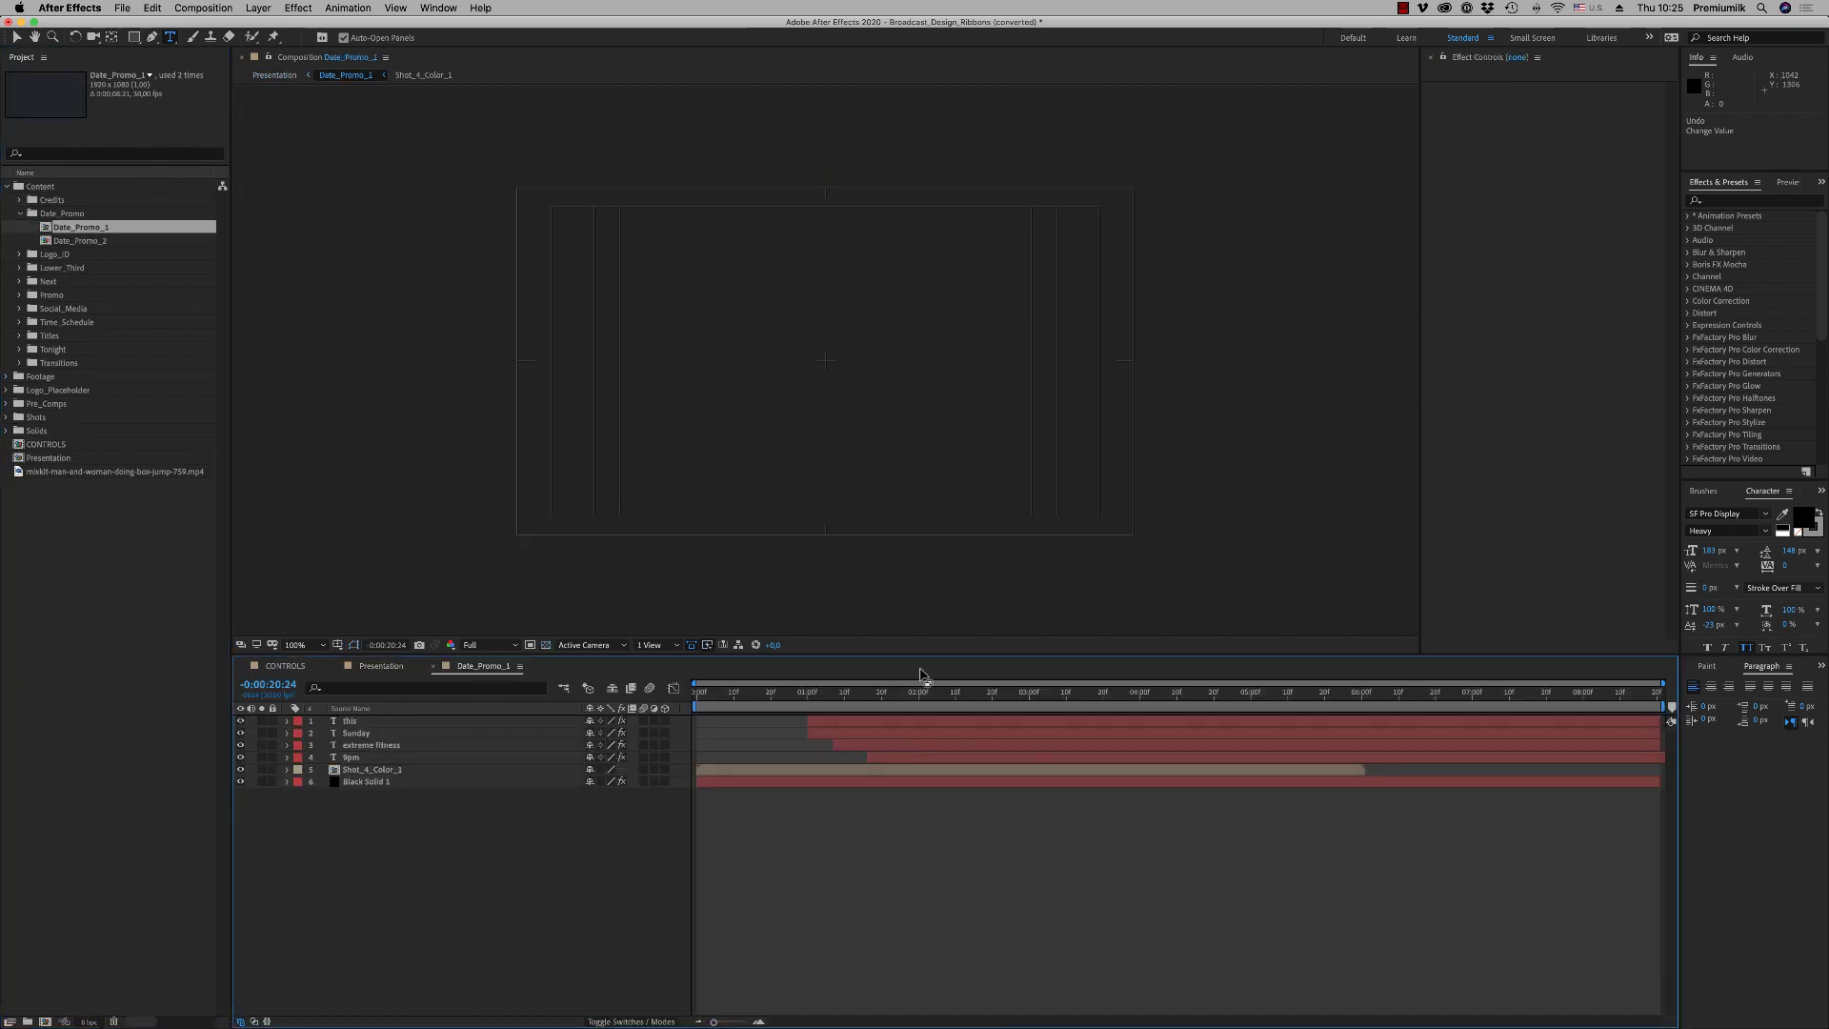
{"action": "left_click", "coordinate": [991, 694]}
{"action": "left_click", "coordinate": [993, 696]}
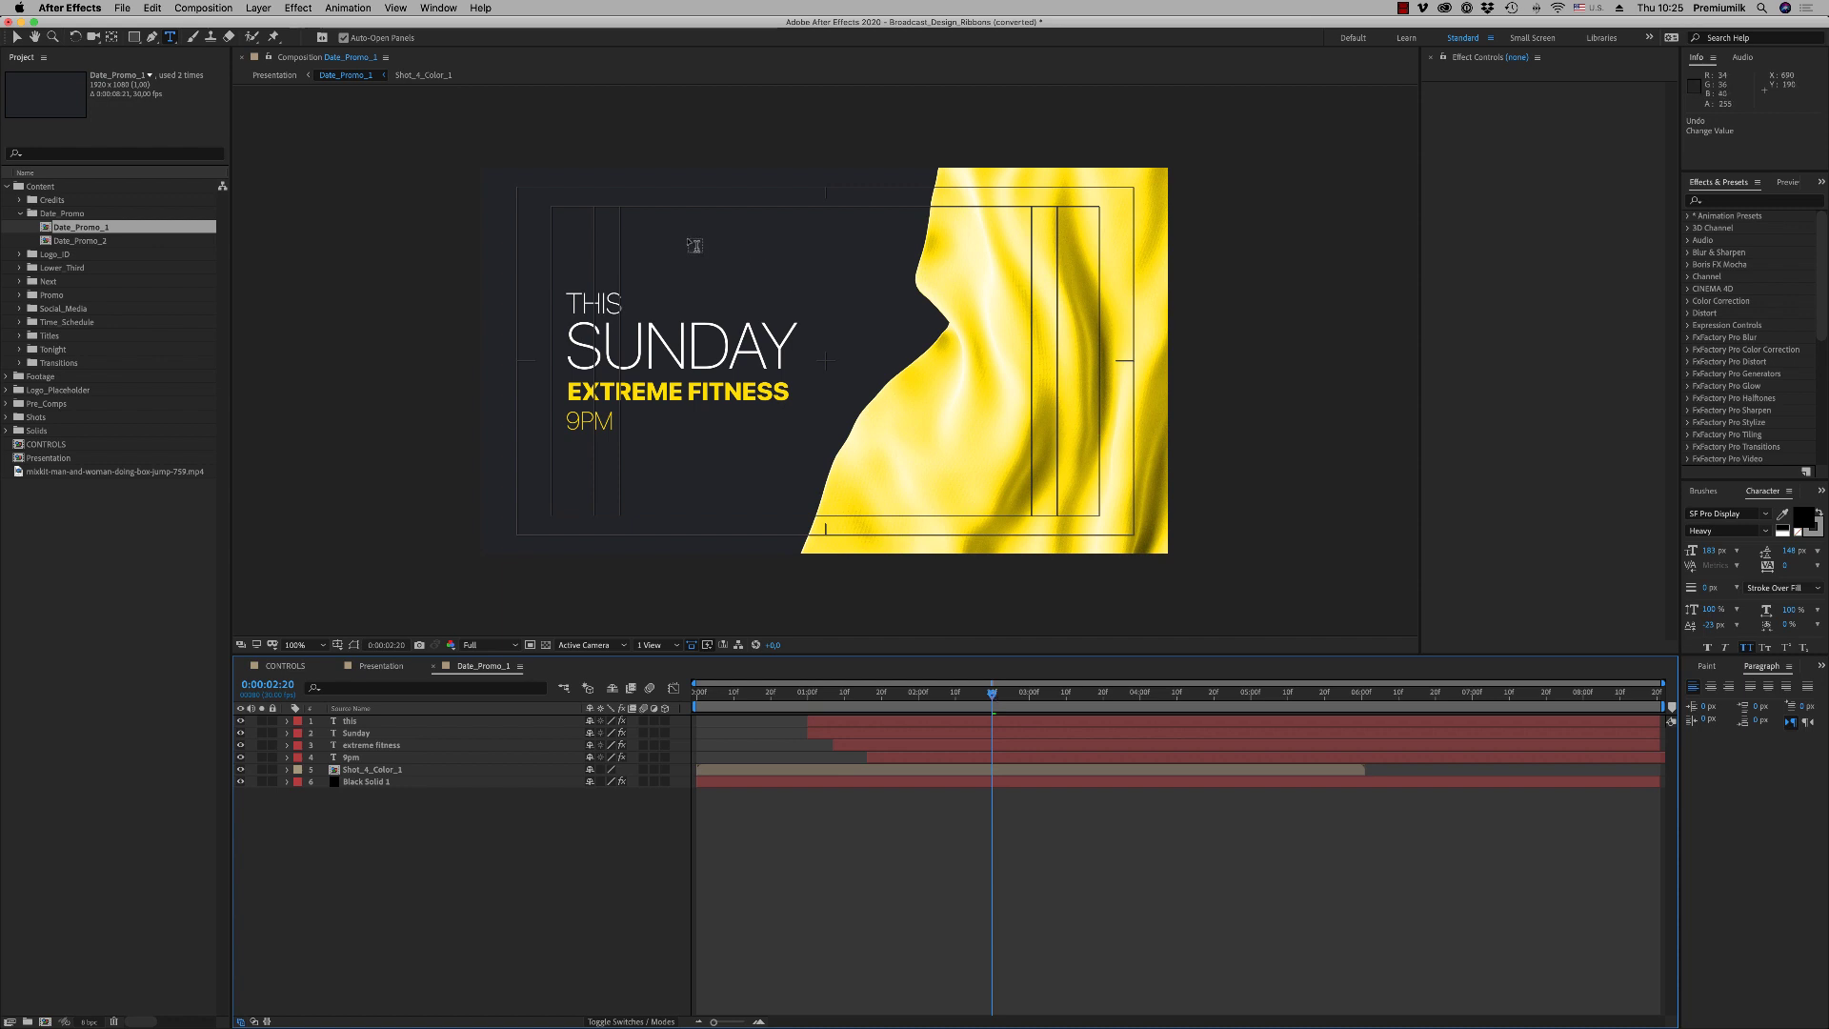
Open Date_Promo_2 and add the gym box-jump clip as its bottom layer
{"action": "key", "text": "v"}
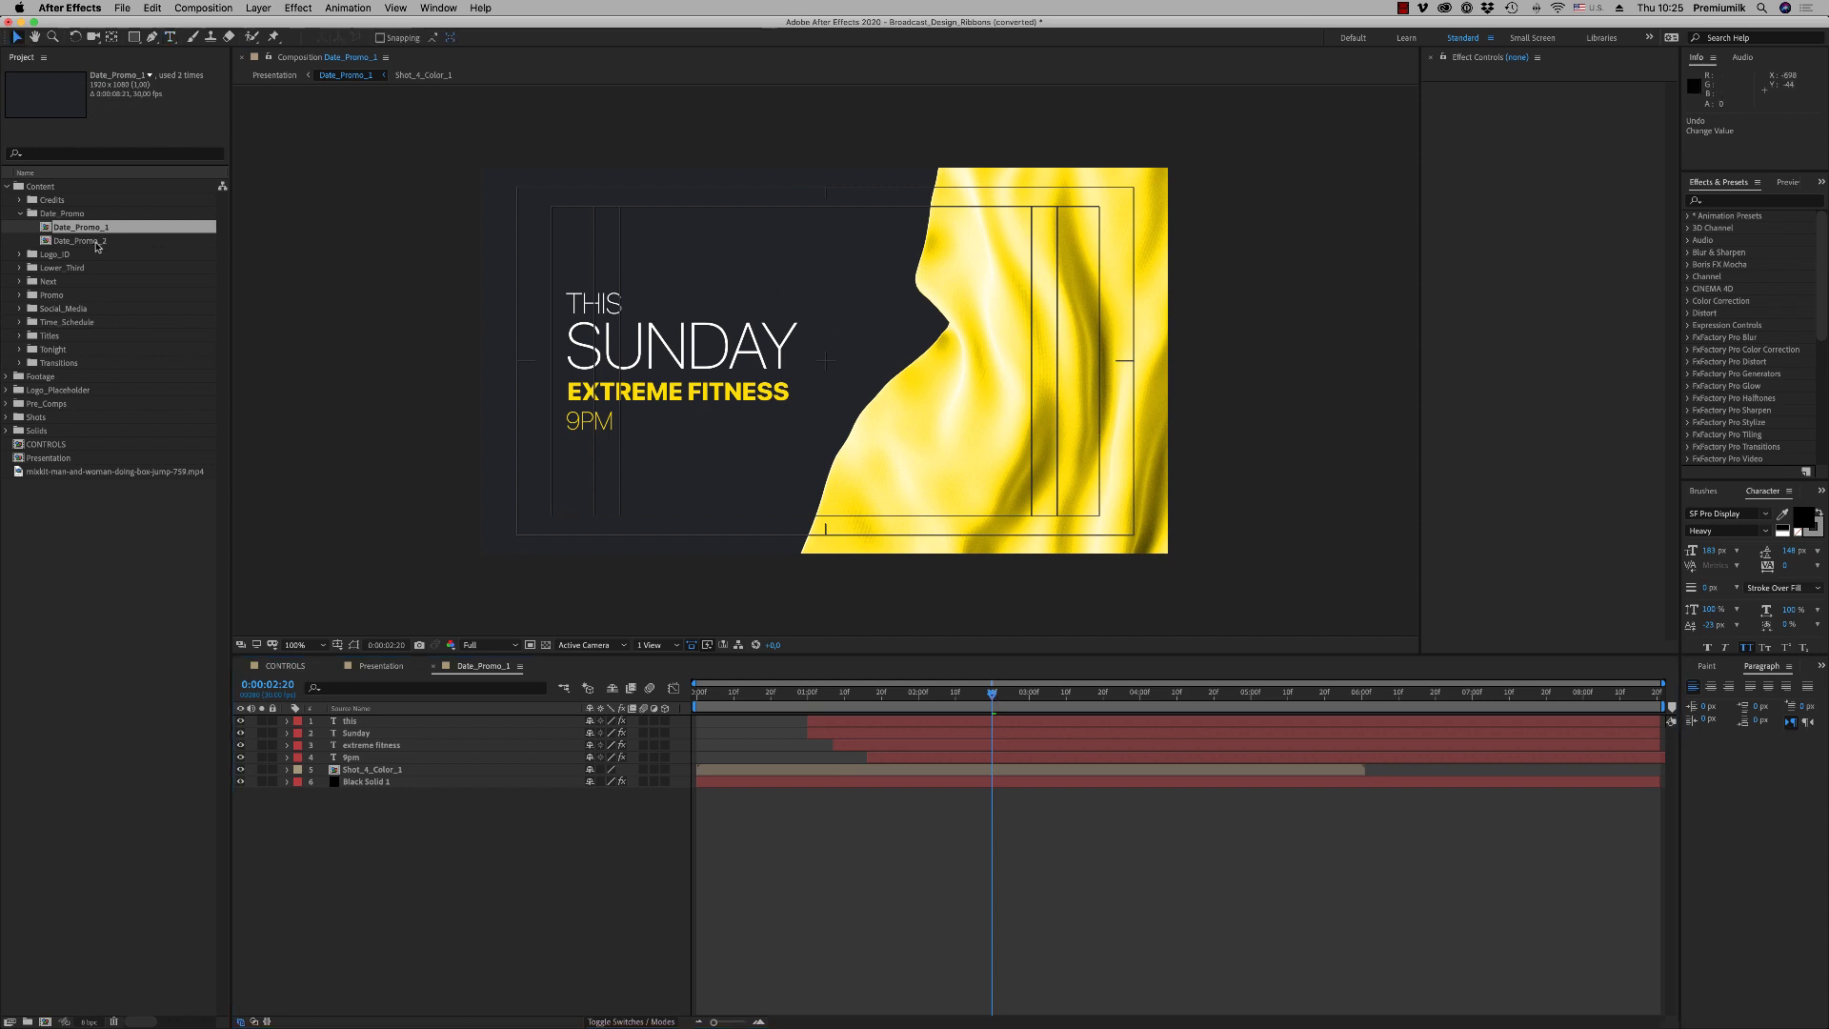
{"action": "double_click", "coordinate": [96, 245]}
{"action": "key", "text": "space"}
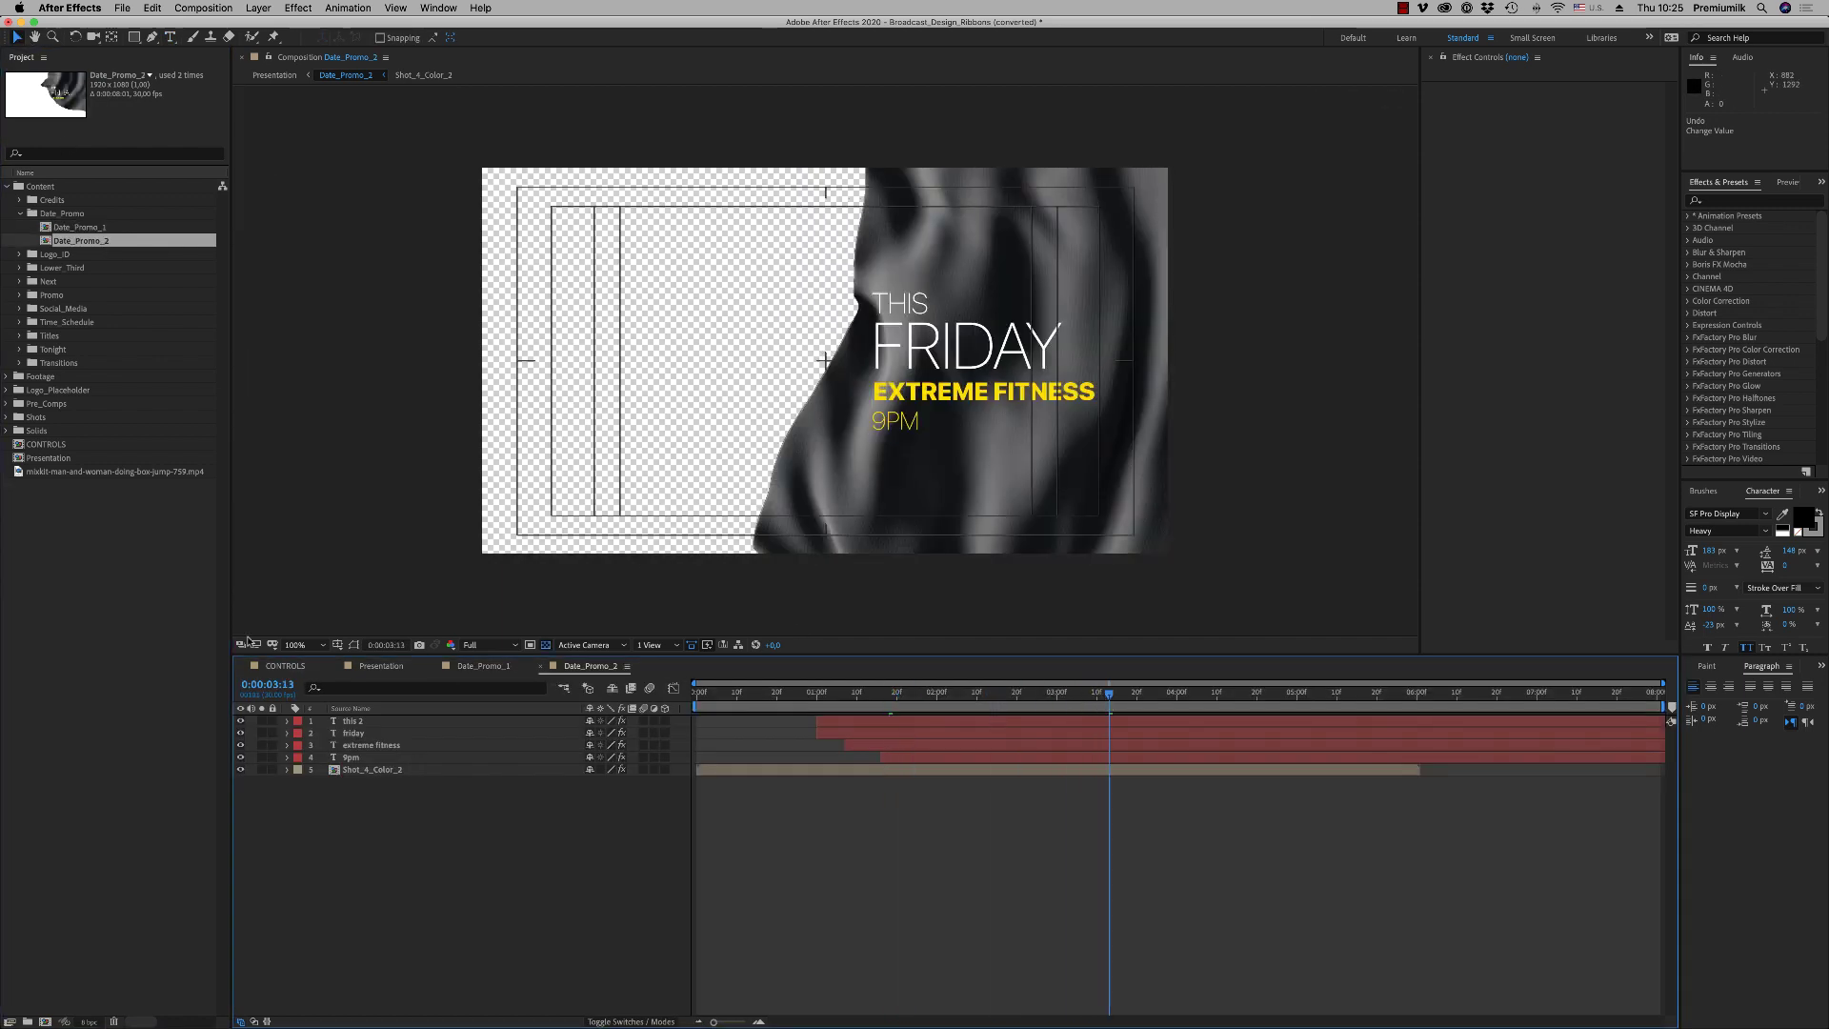
{"action": "left_click_drag", "start_coordinate": [36, 477], "coordinate": [388, 905]}
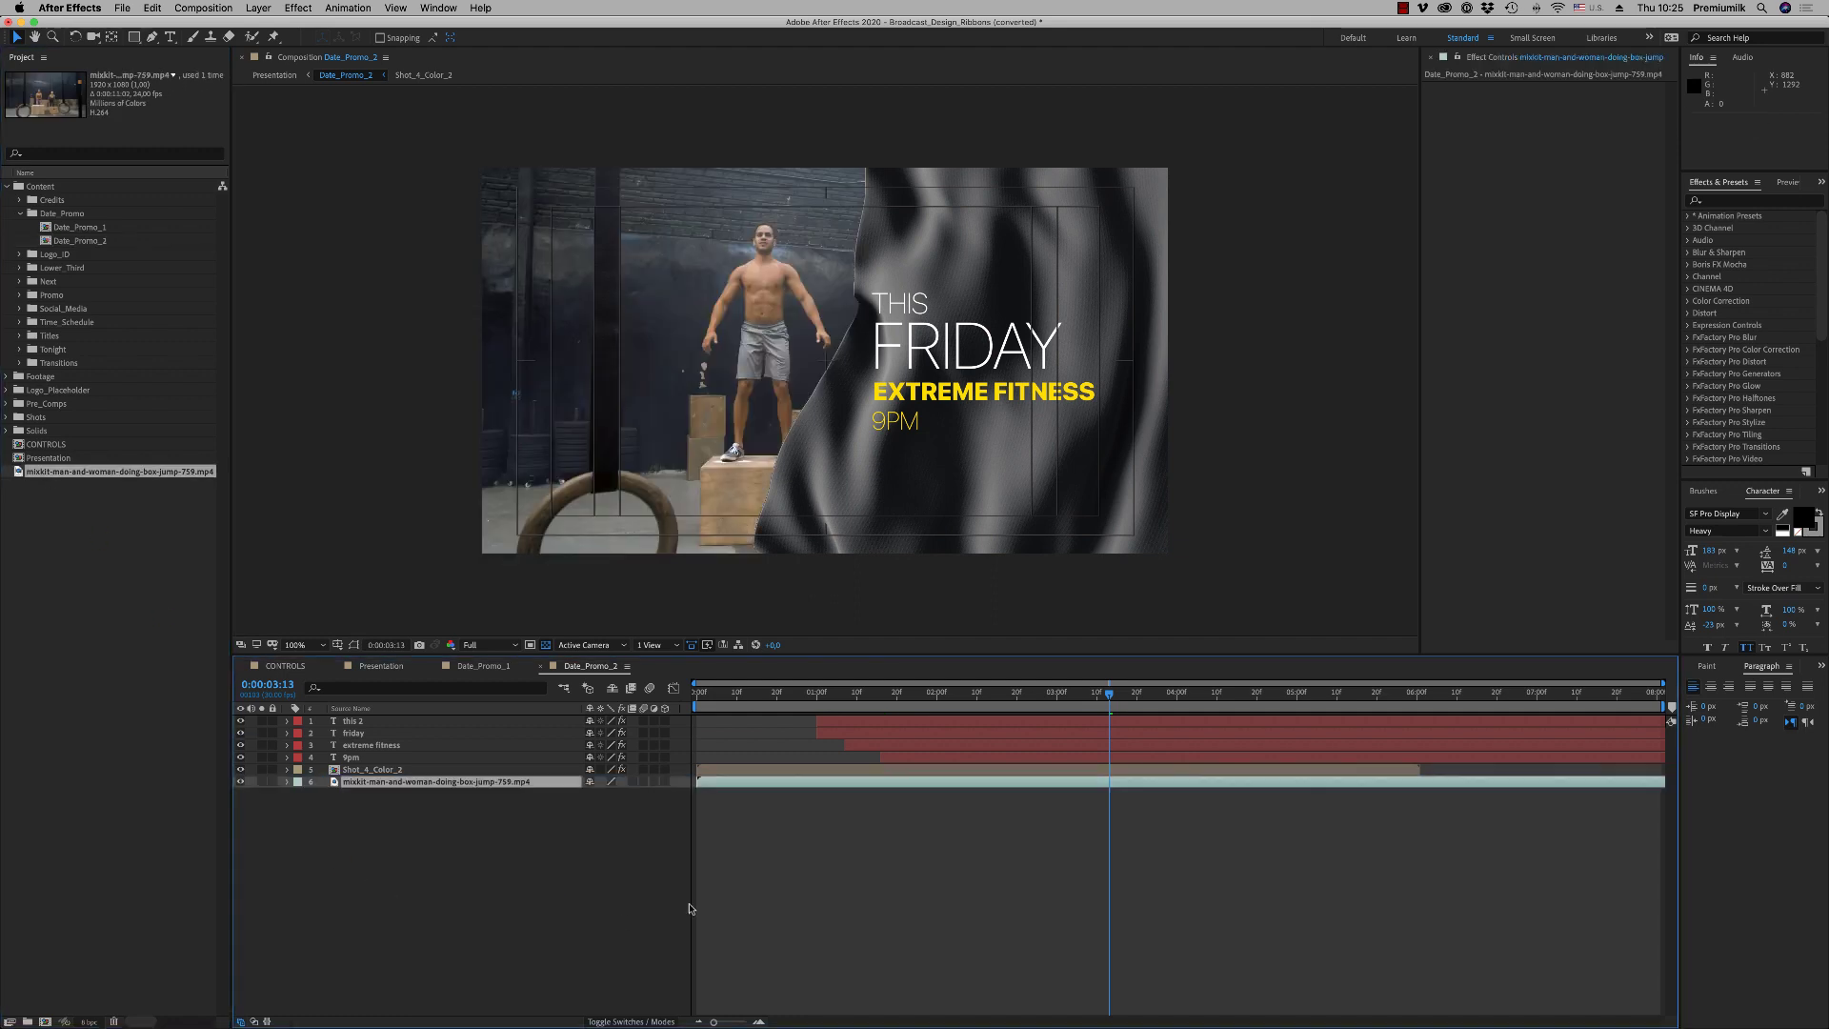
{"action": "left_click", "coordinate": [1006, 927]}
{"action": "left_click", "coordinate": [1129, 785]}
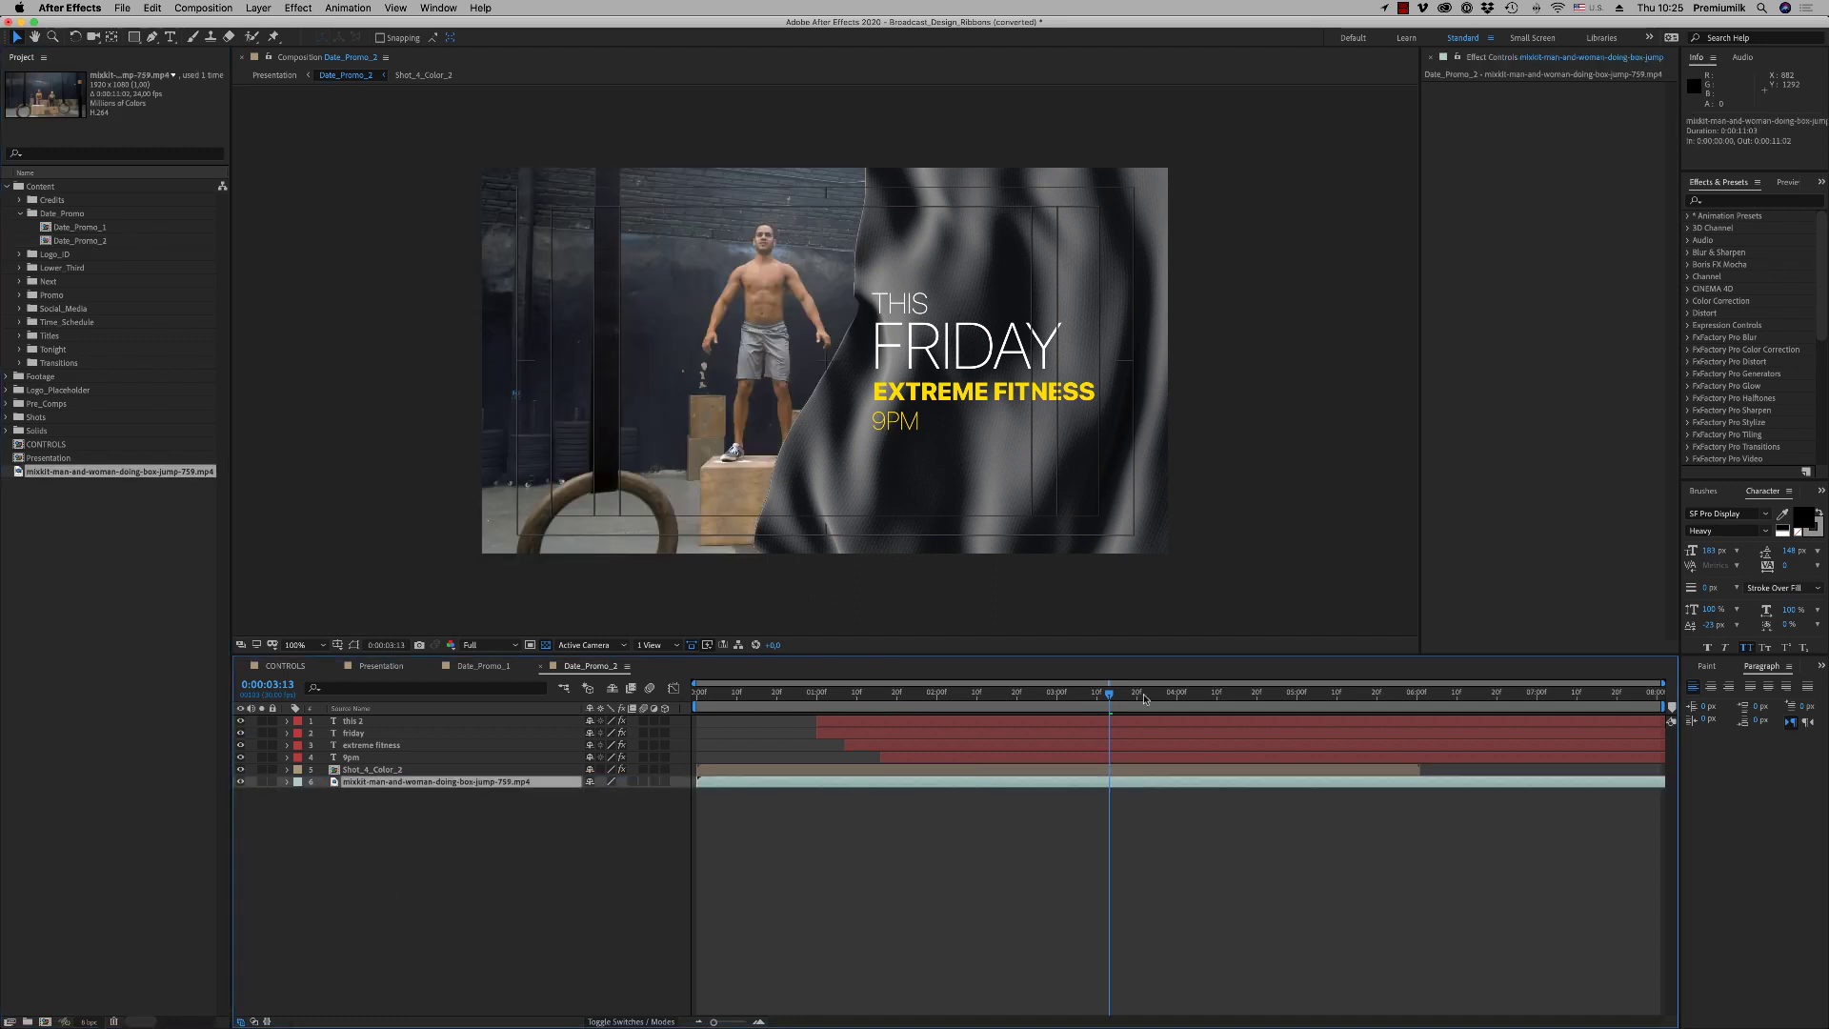
{"action": "left_click_drag", "start_coordinate": [1110, 693], "coordinate": [1309, 698]}
Change the FRIDAY headline to MONDAY and review it at 2:29
{"action": "left_click", "coordinate": [355, 736]}
{"action": "double_click", "coordinate": [355, 736]}
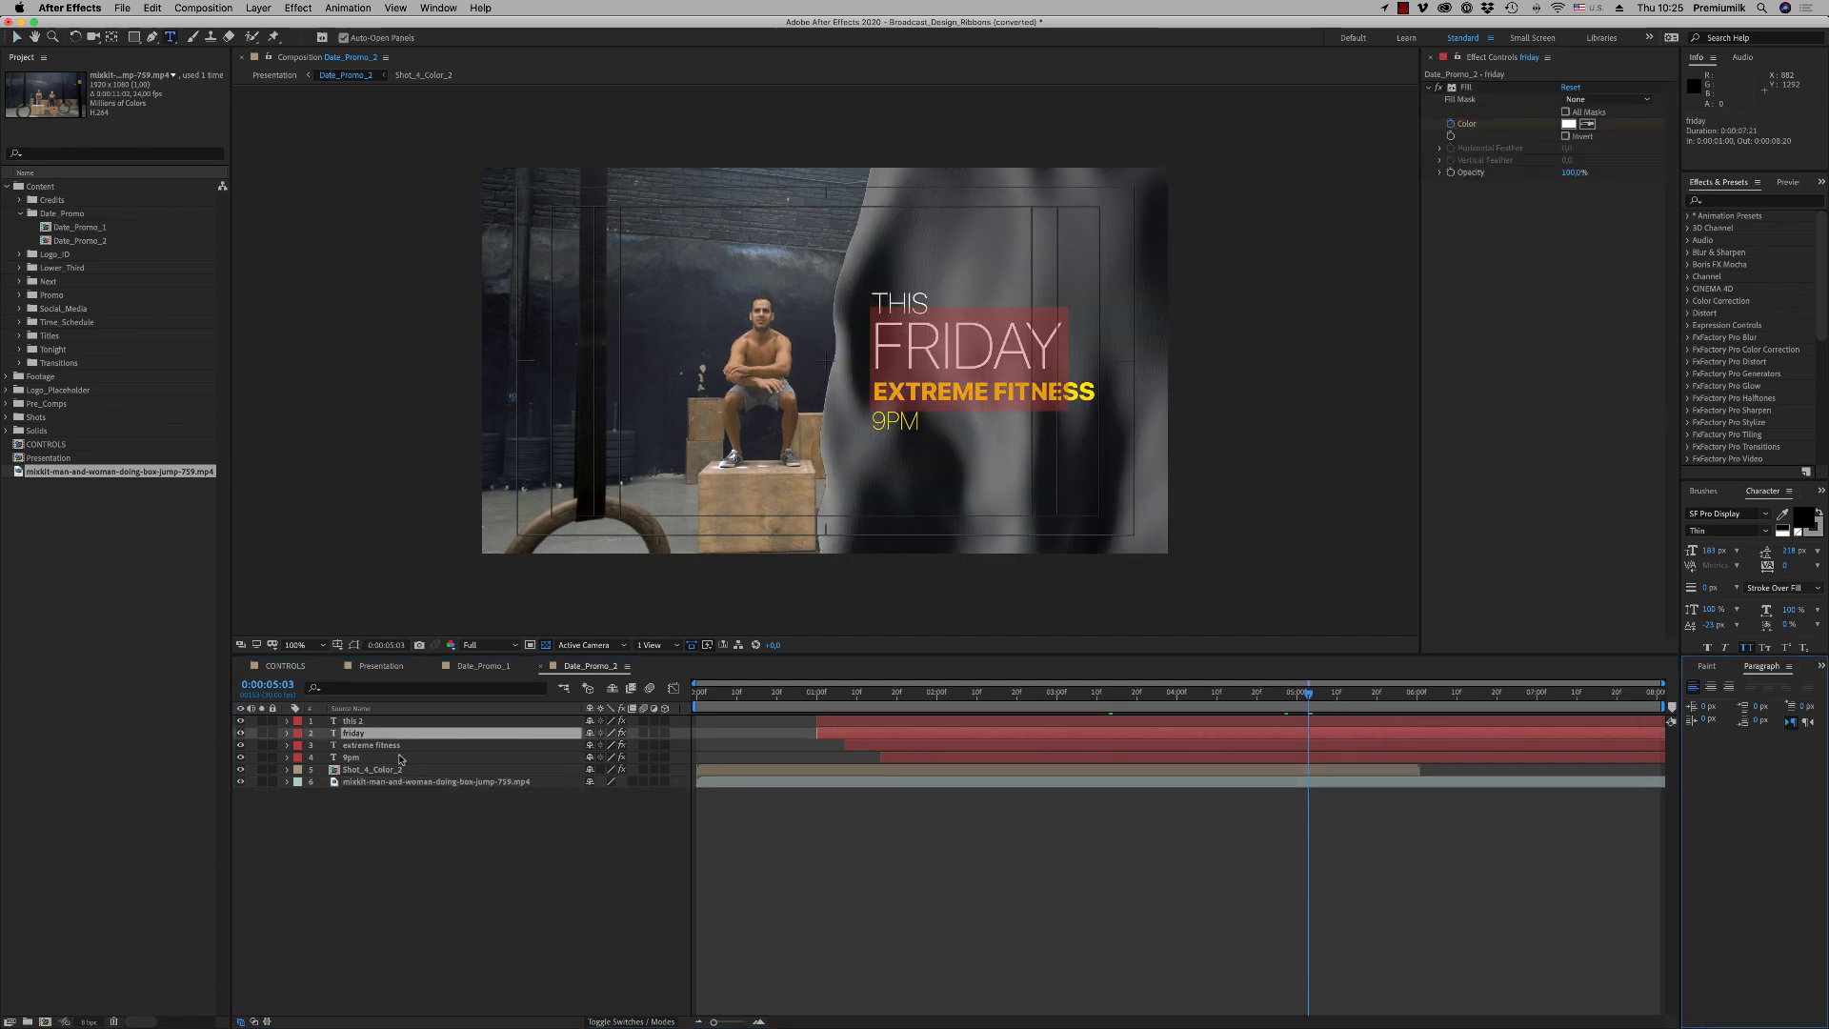
{"action": "type", "text": "onday"}
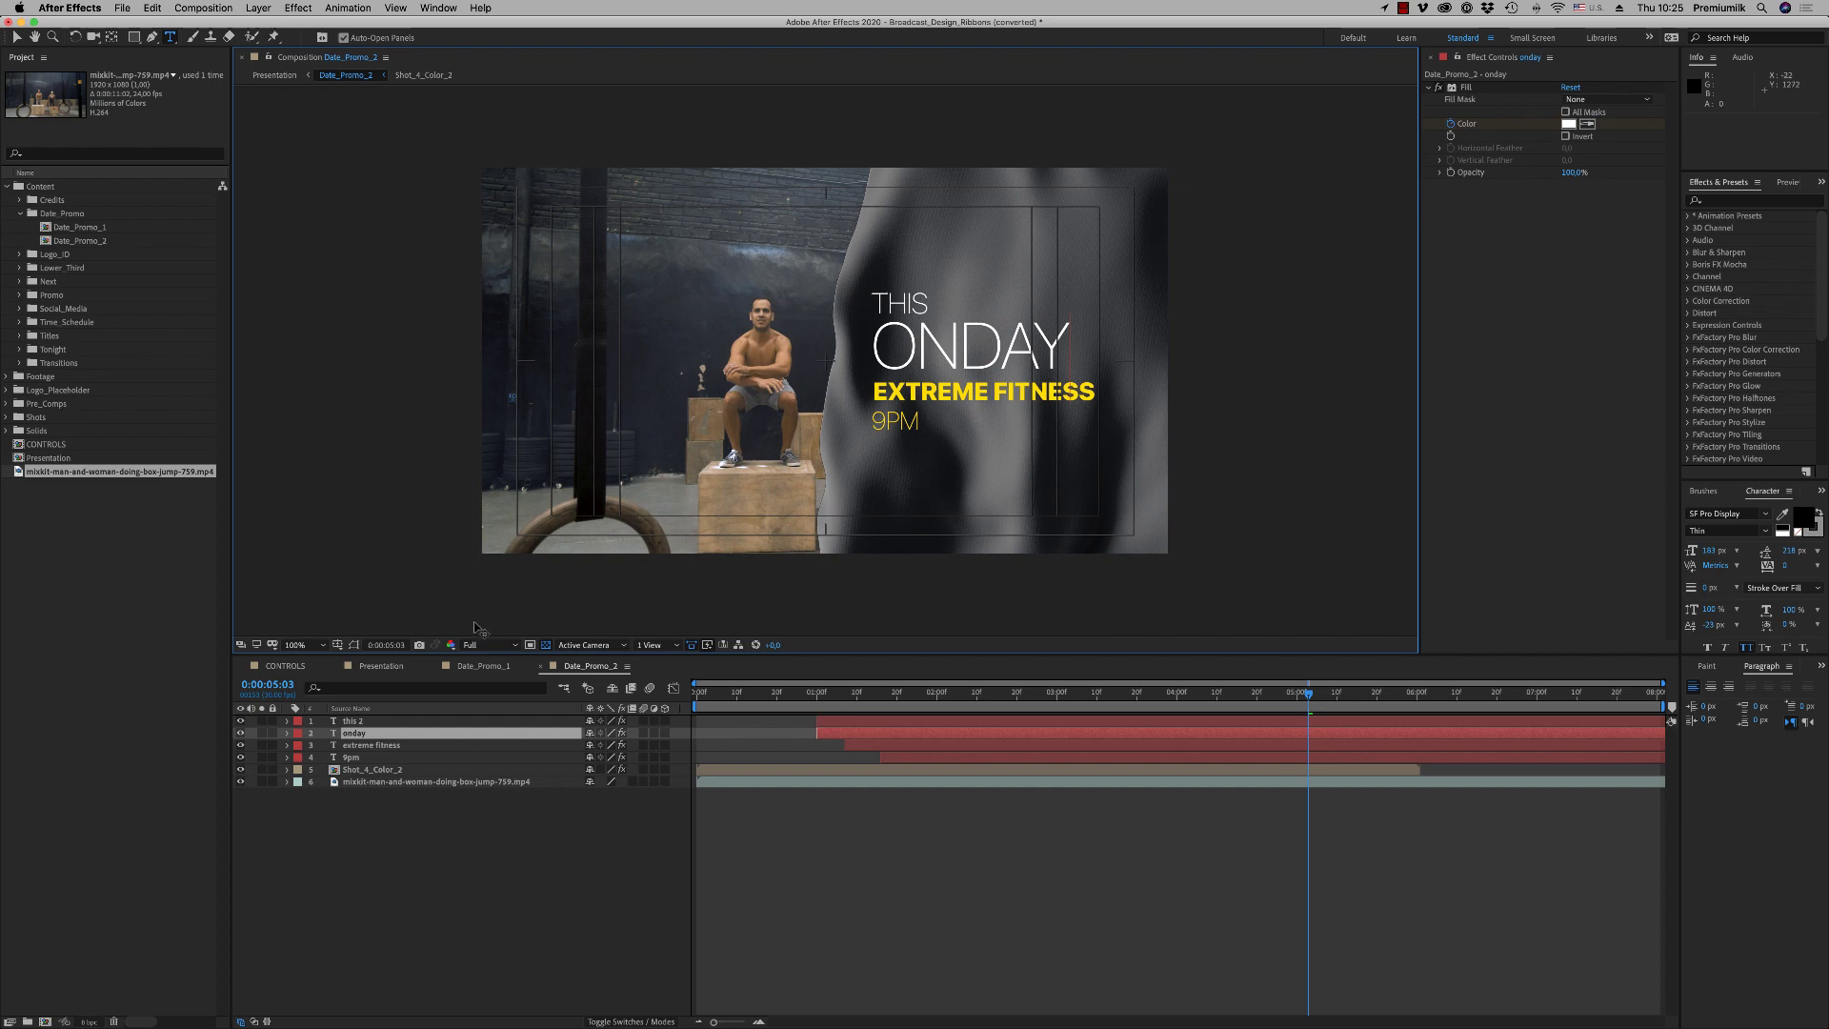
{"action": "left_click", "coordinate": [875, 340]}
{"action": "type", "text": "M"}
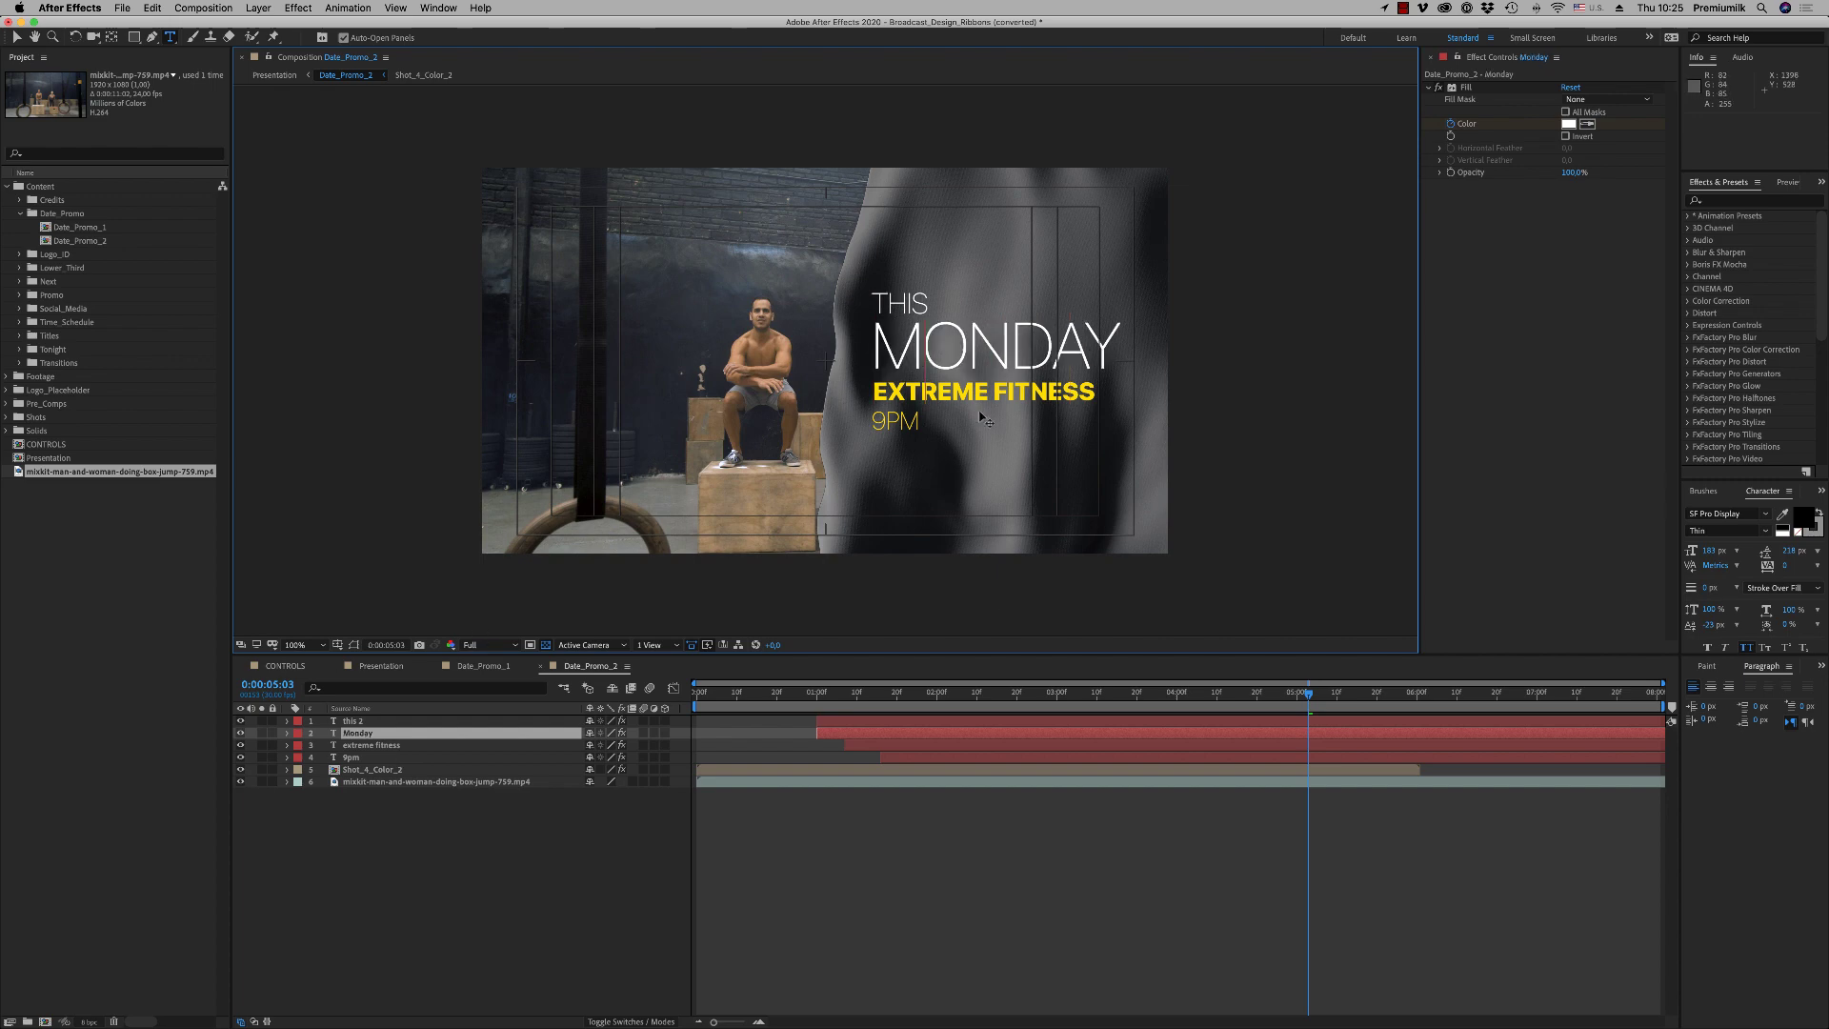
{"action": "left_click", "coordinate": [1043, 906]}
{"action": "left_click_drag", "start_coordinate": [992, 693], "coordinate": [1053, 693]}
{"action": "left_click", "coordinate": [365, 734]}
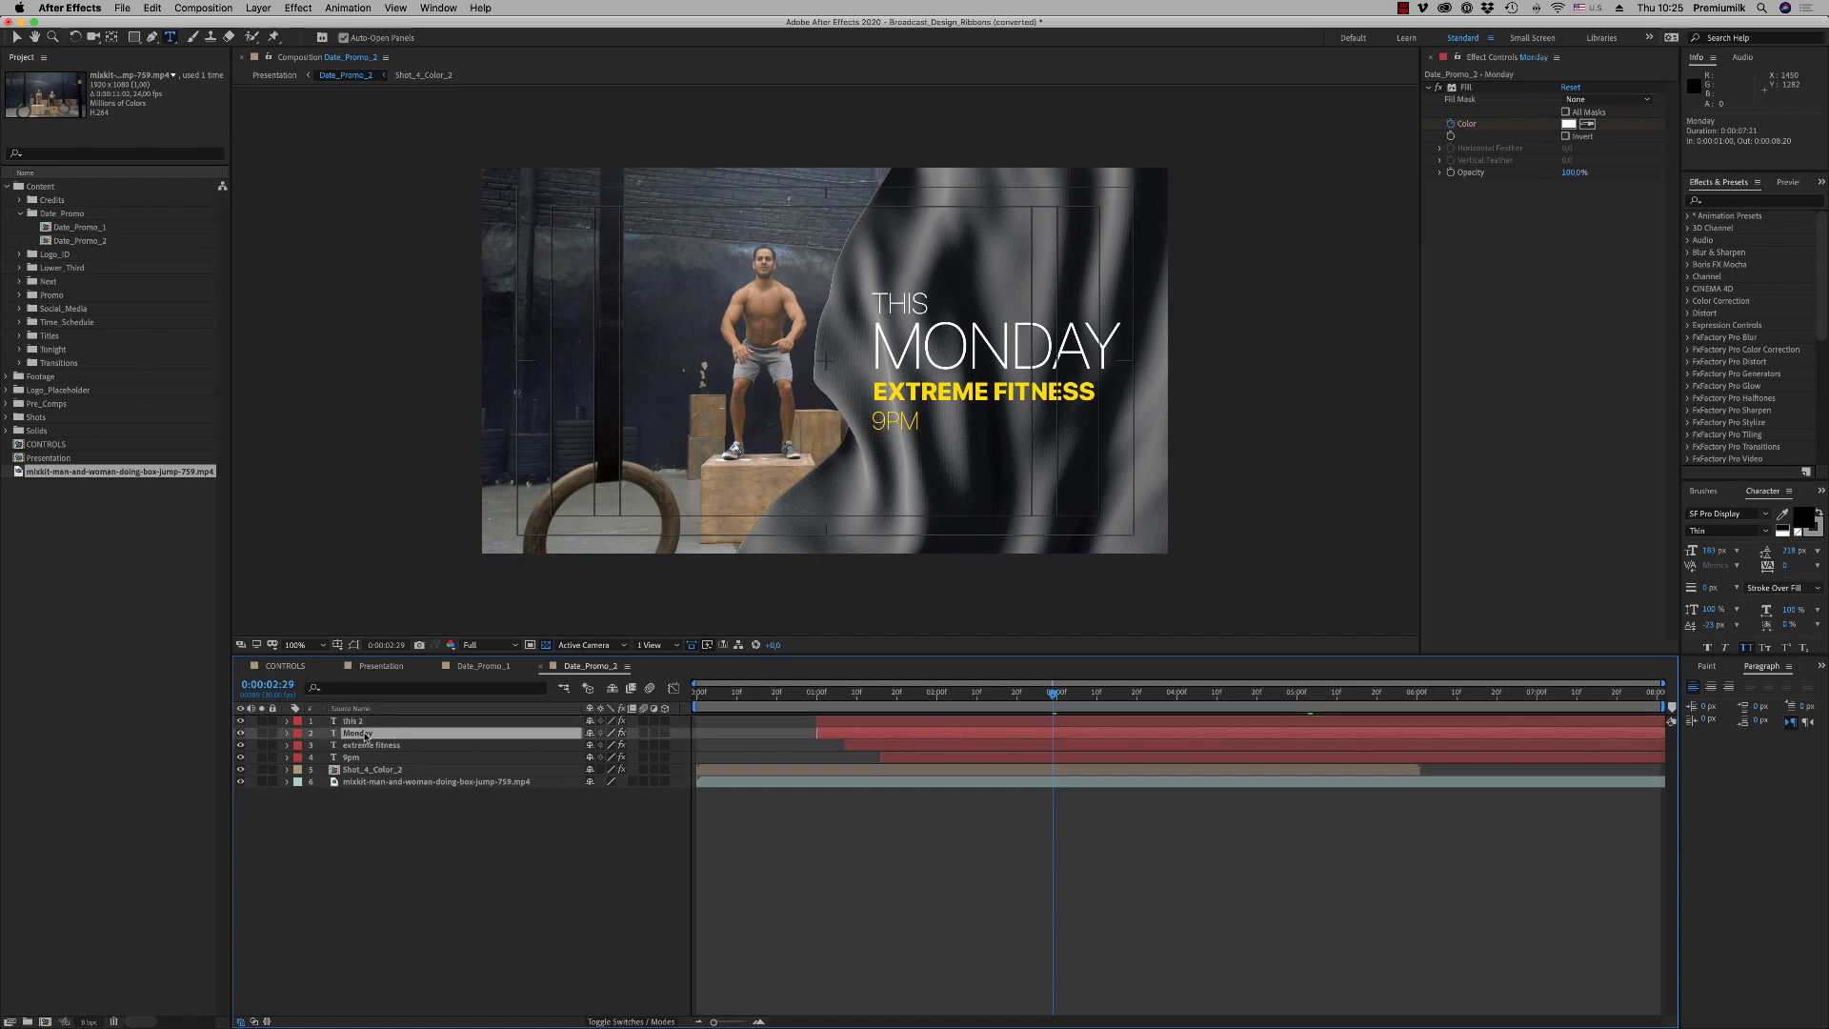
{"action": "left_click", "coordinate": [711, 858]}
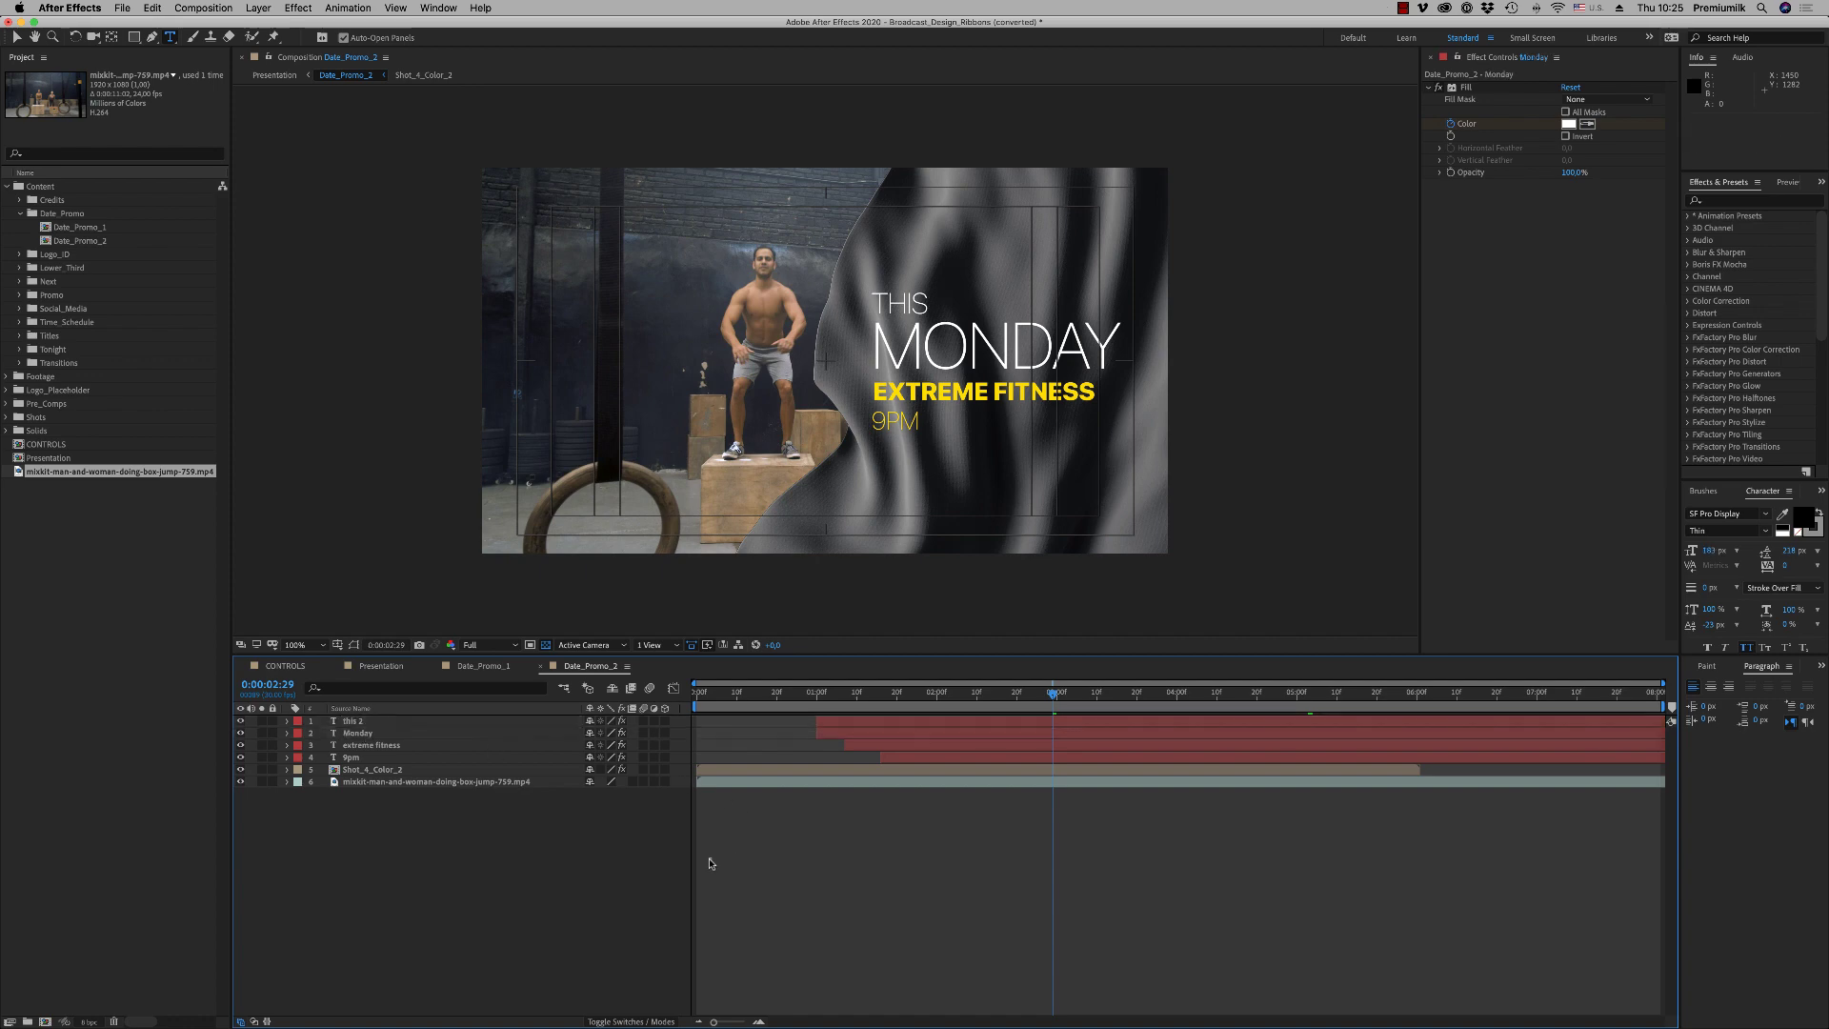
Open Next_2 from Presentation at 12:21 and add the gym clip as layer 4
{"action": "left_click", "coordinate": [381, 665]}
{"action": "left_click", "coordinate": [781, 699]}
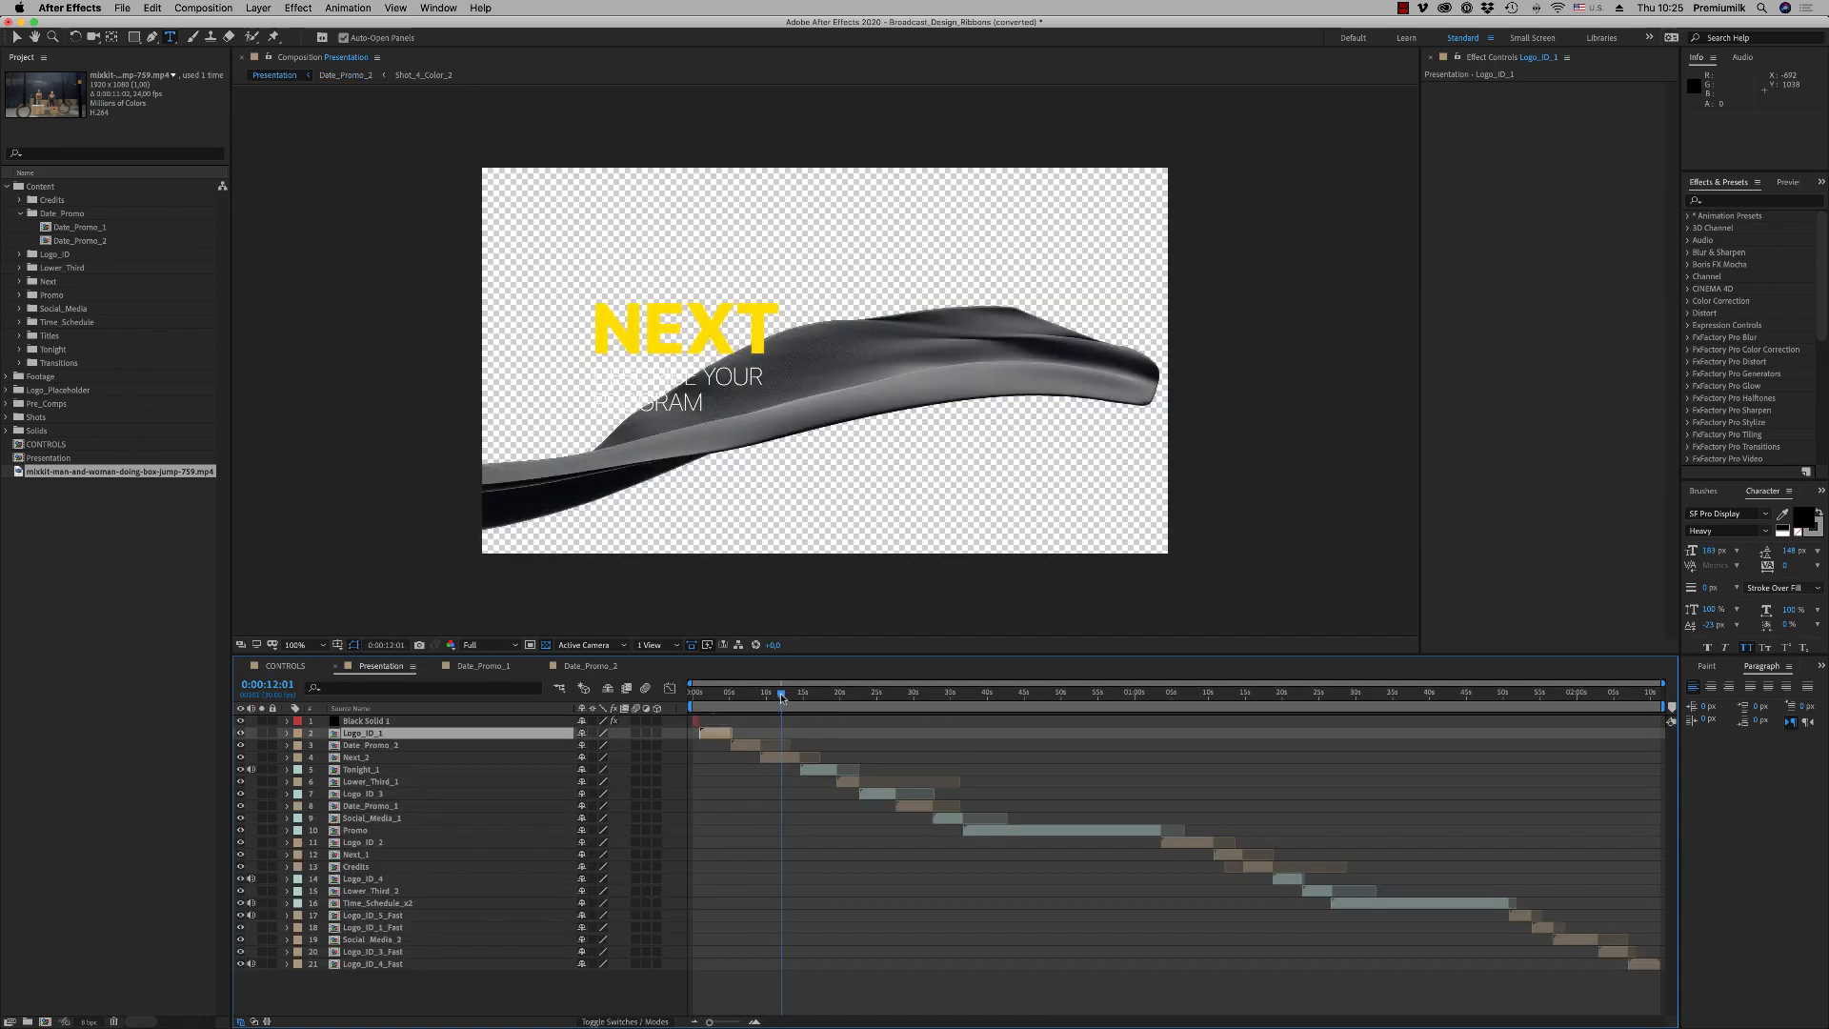
{"action": "left_click_drag", "start_coordinate": [781, 698], "coordinate": [786, 698]}
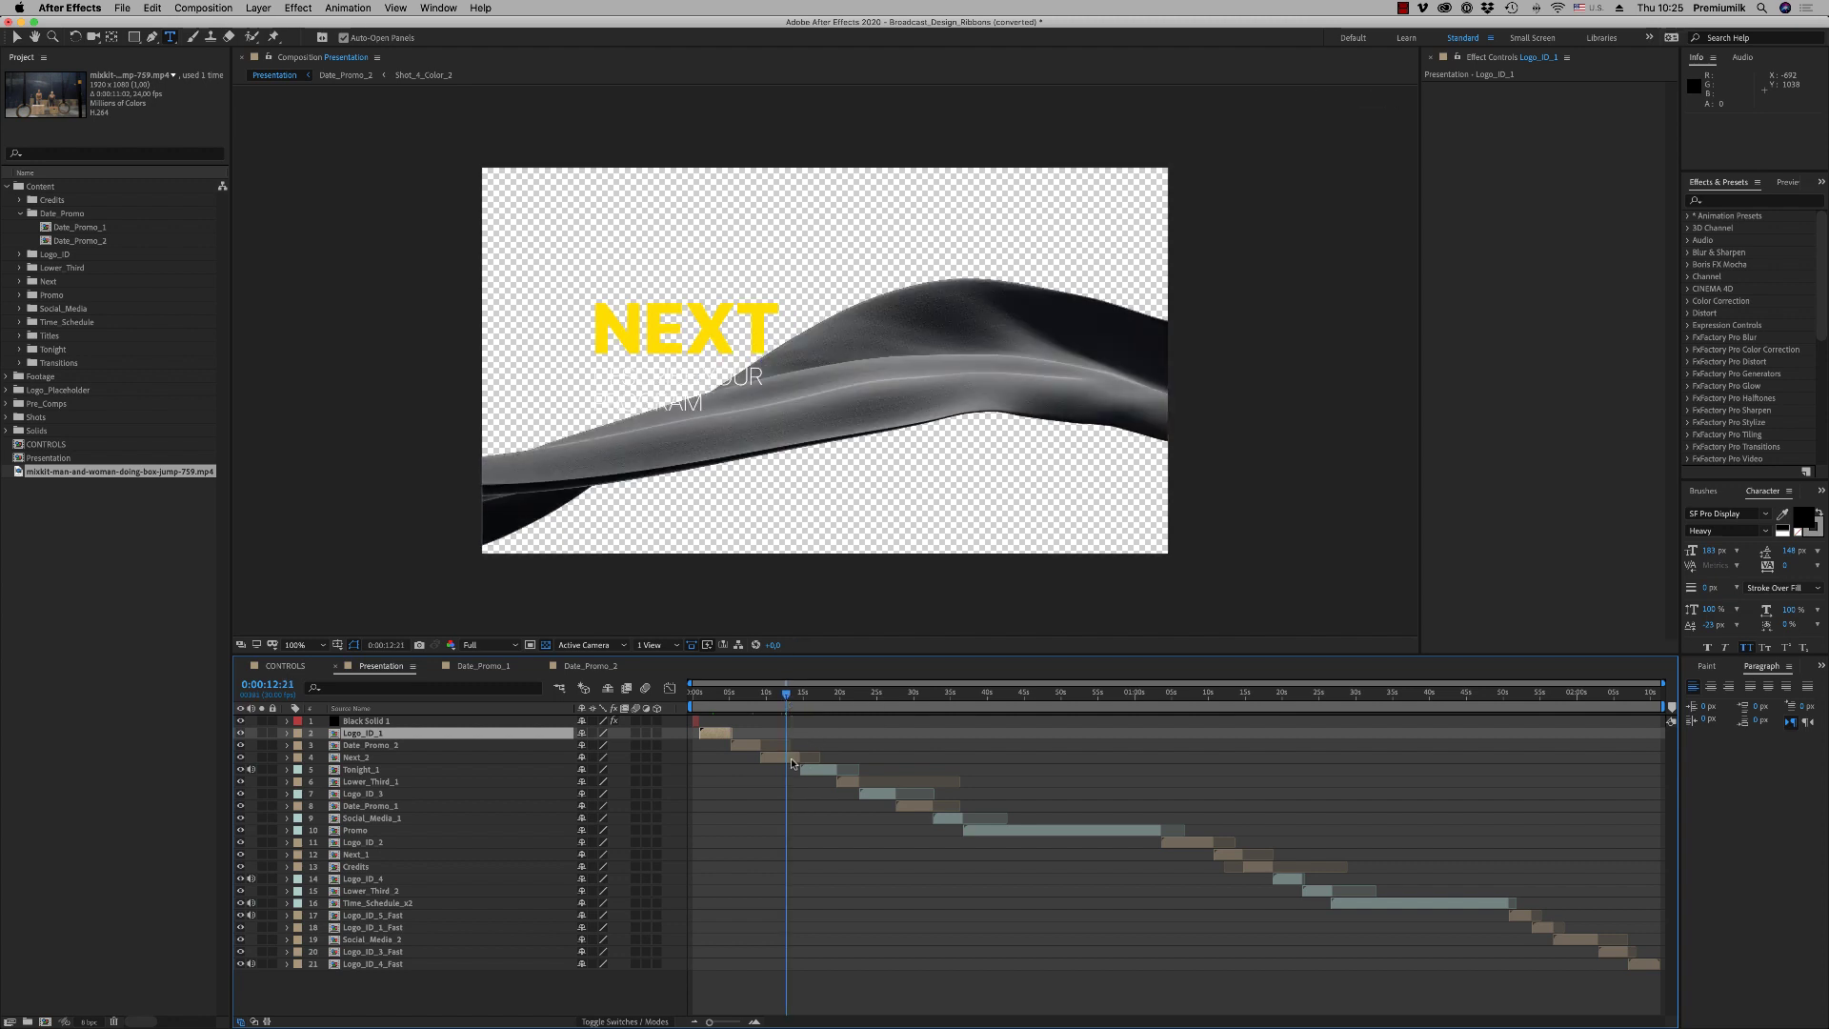
{"action": "double_click", "coordinate": [789, 762]}
{"action": "left_click_drag", "start_coordinate": [104, 478], "coordinate": [571, 851]}
{"action": "left_click", "coordinate": [1152, 695]}
{"action": "left_click_drag", "start_coordinate": [1159, 698], "coordinate": [1437, 695]}
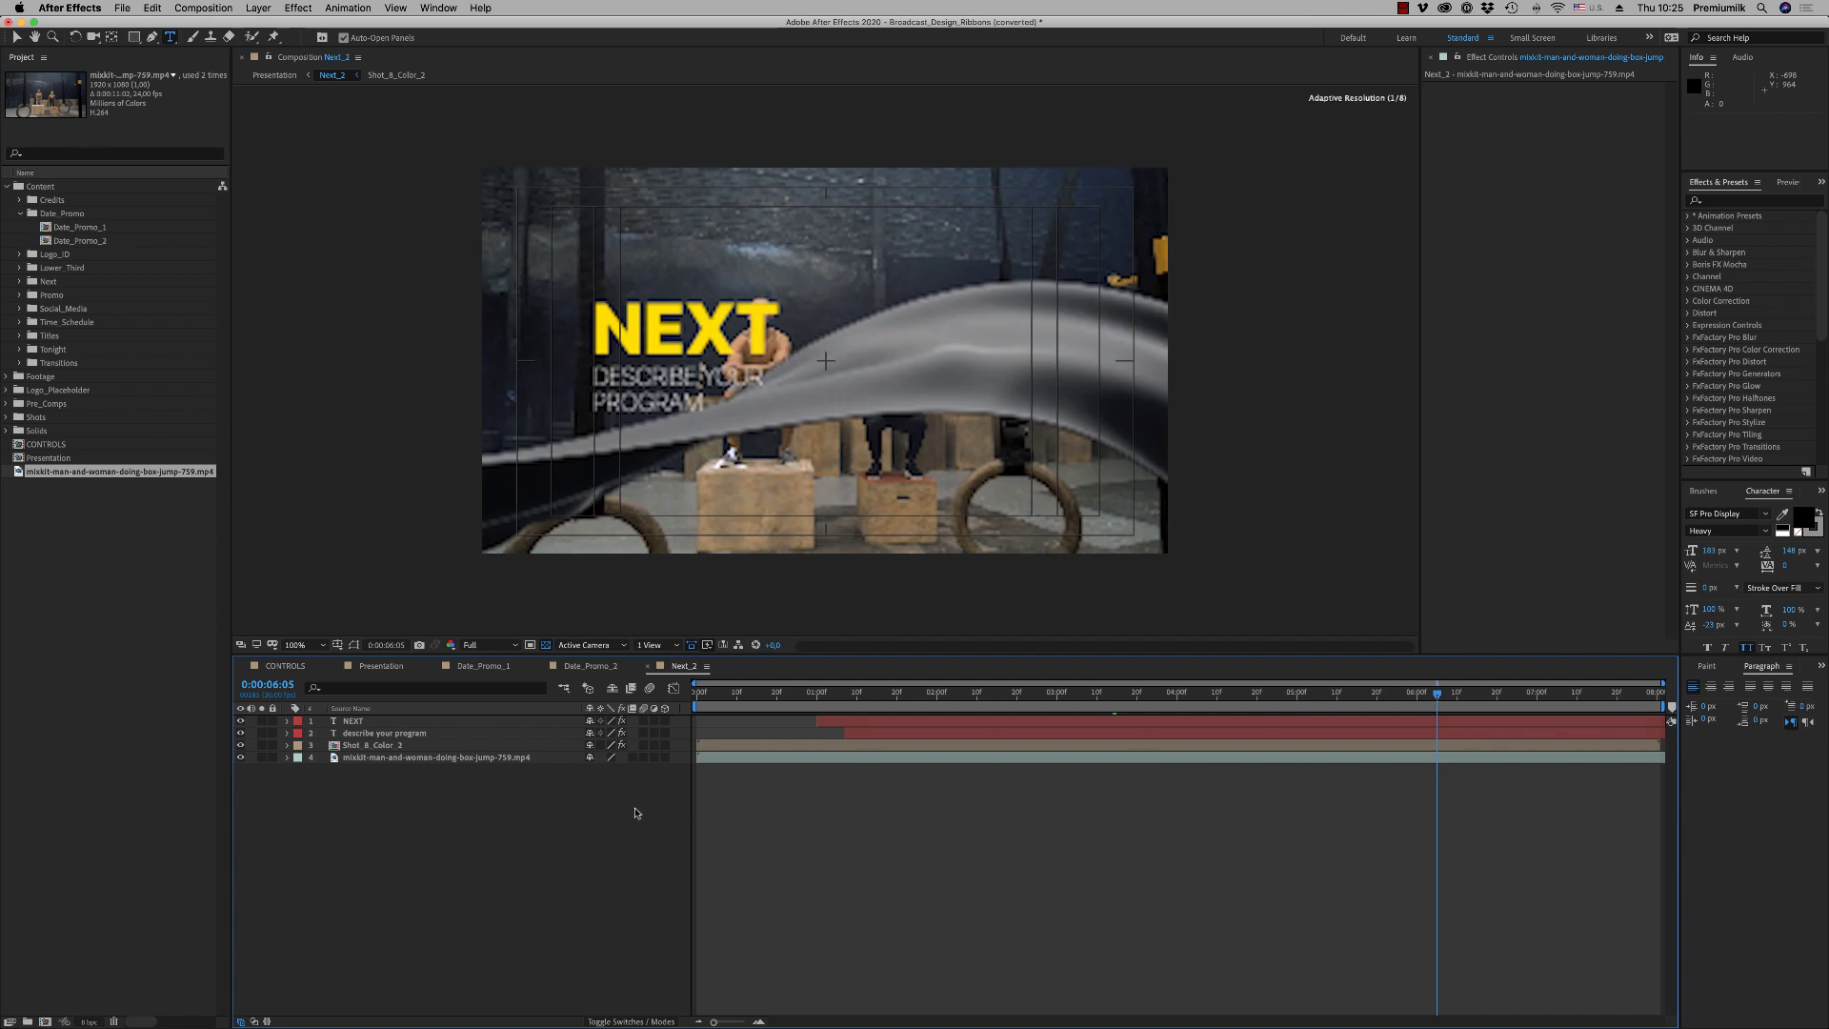
Replace the grey Shot_8_Color_2 ribbon with yellow Shot_8_Color_1 and switch off its Levels effect
{"action": "right_click", "coordinate": [391, 746]}
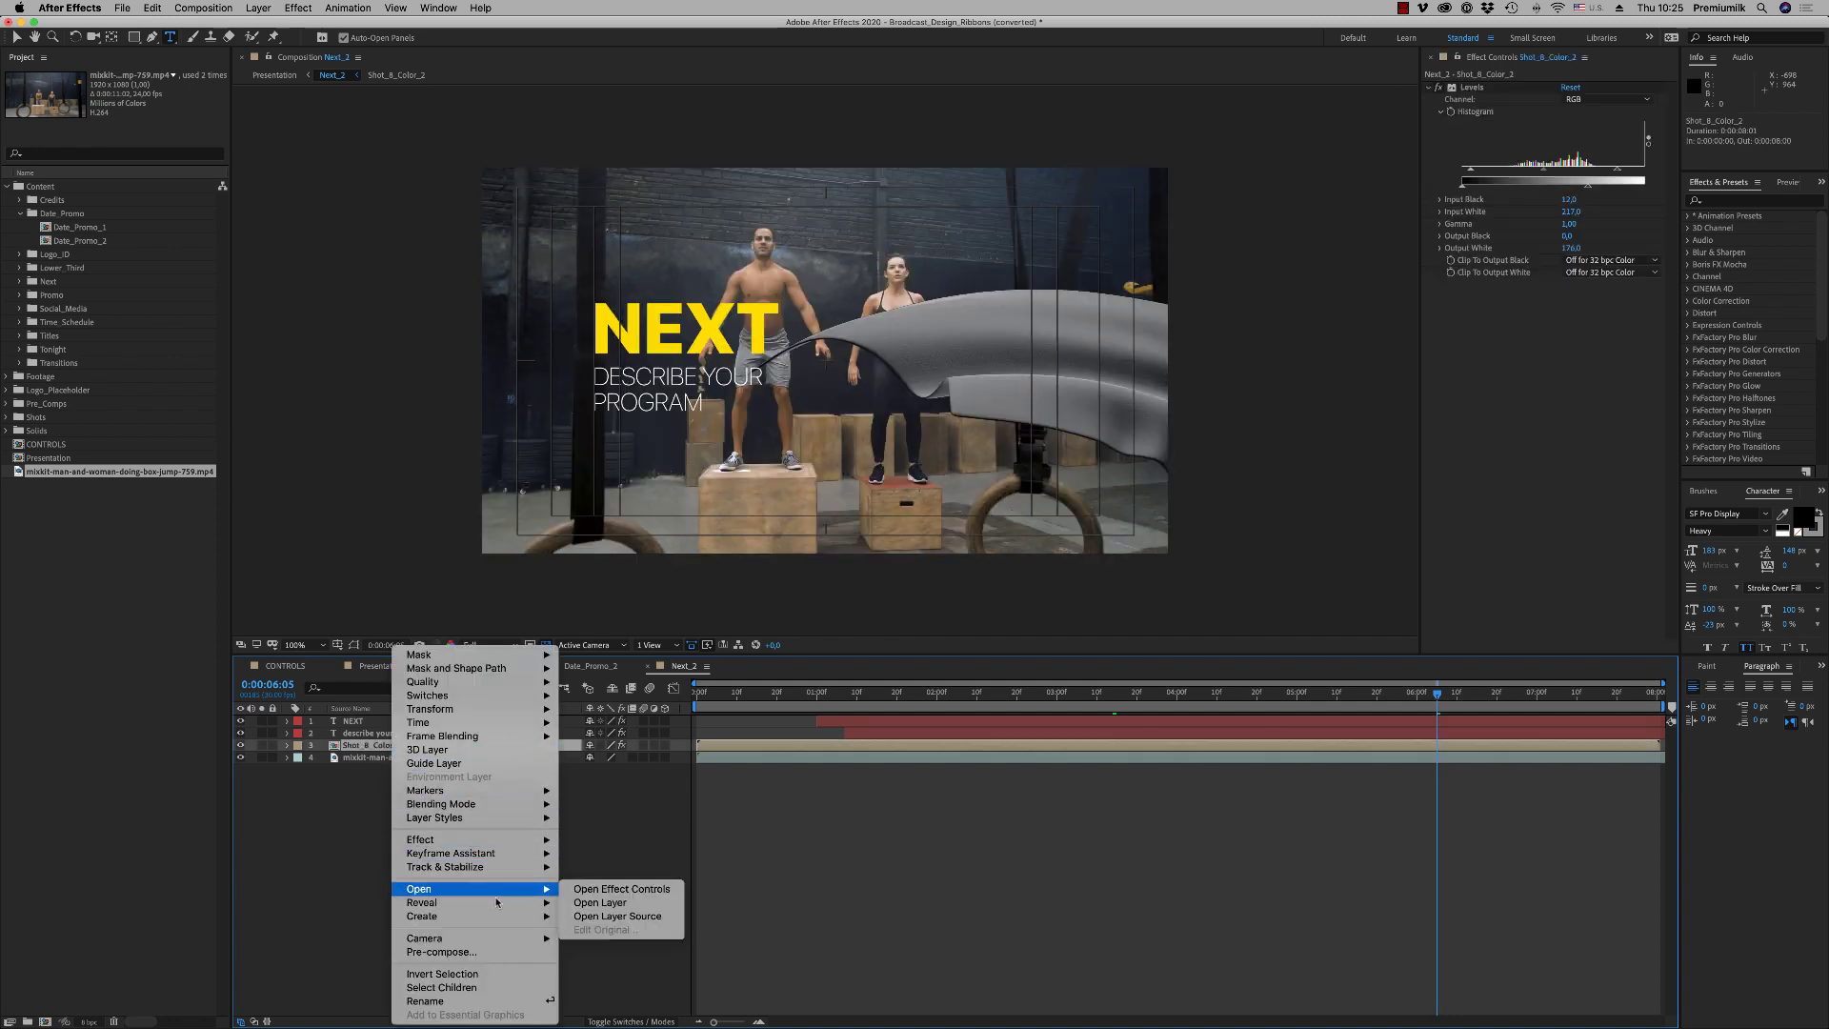
{"action": "mouse_move", "coordinate": [498, 902]}
{"action": "left_click", "coordinate": [622, 917]}
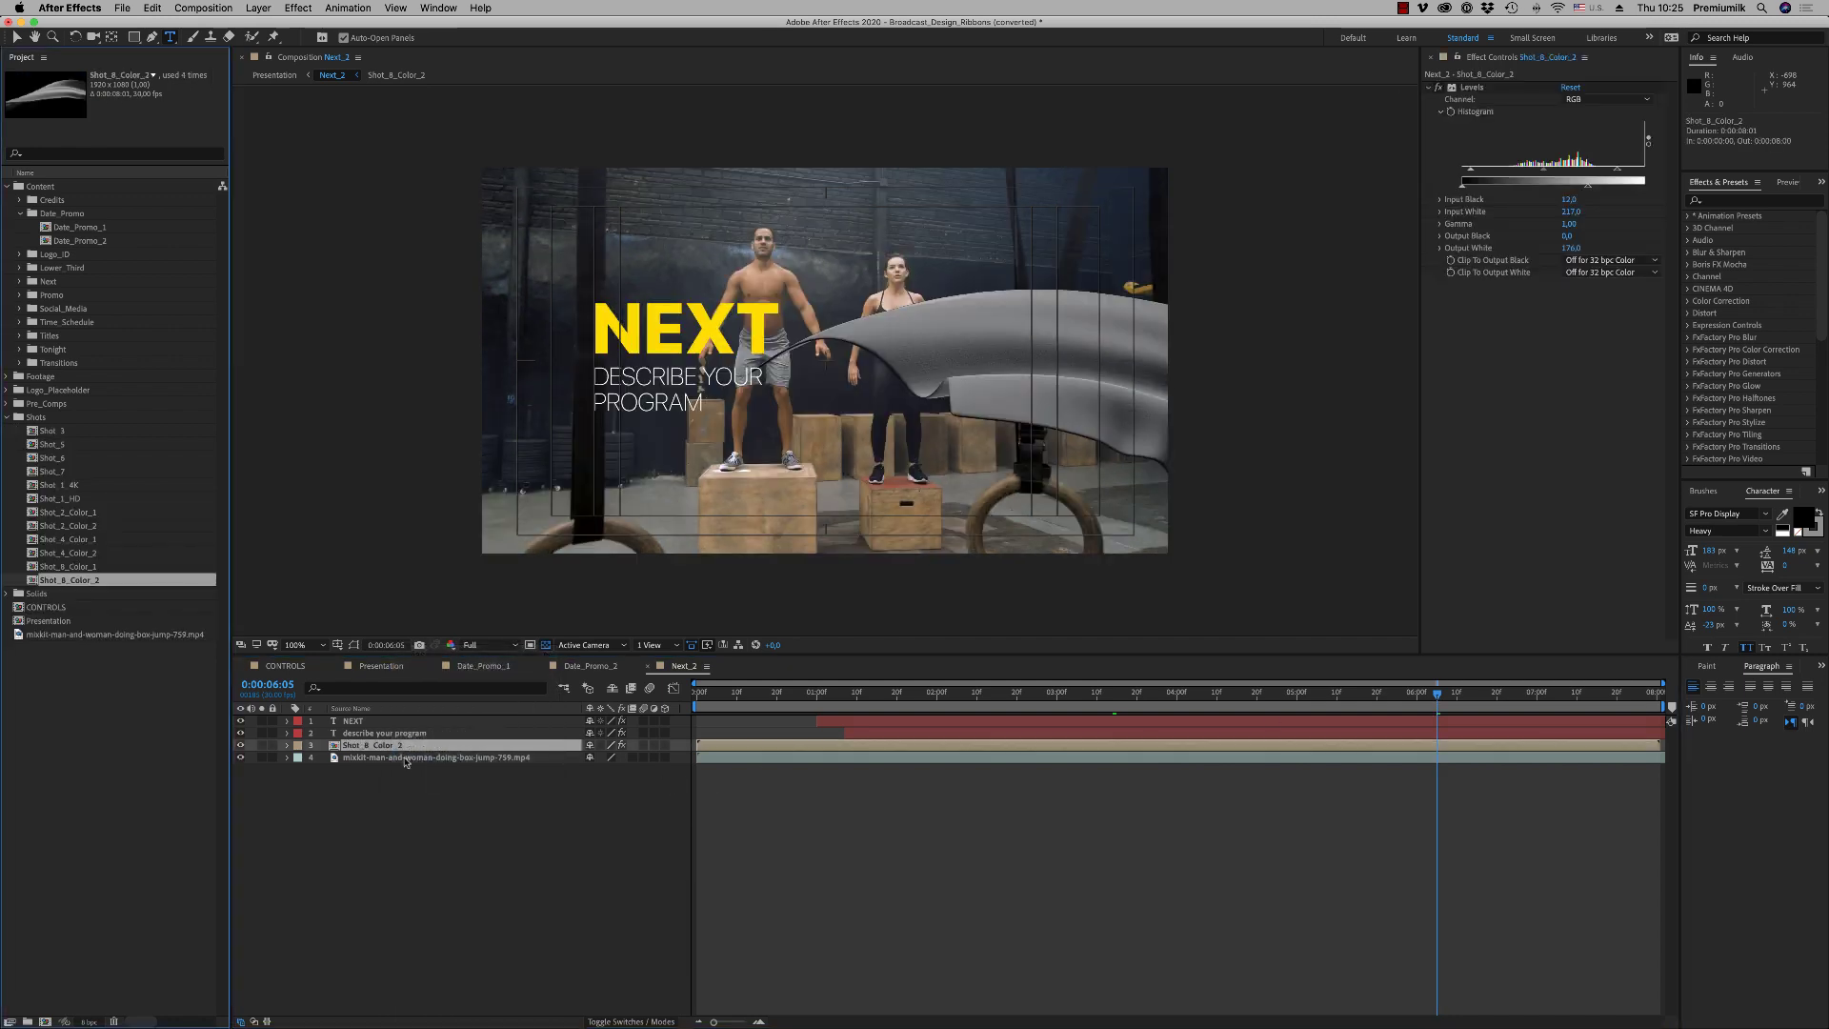
{"action": "left_click", "coordinate": [34, 417]}
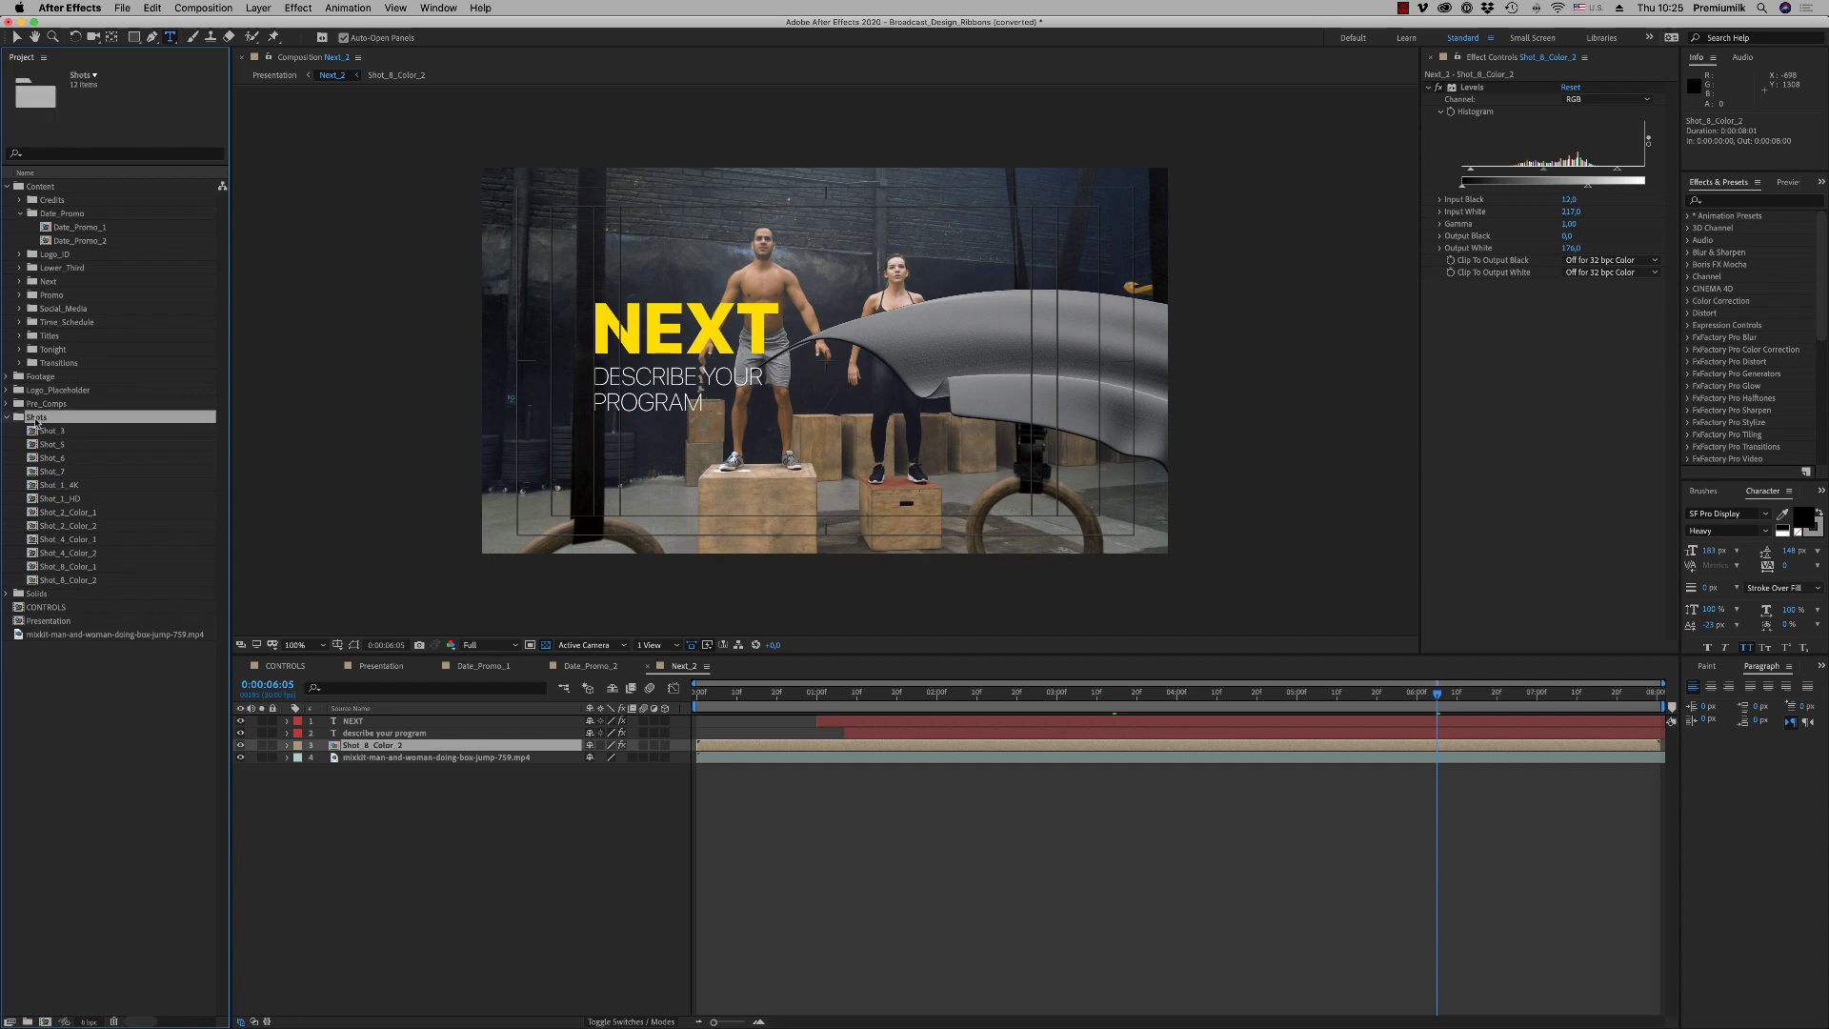
{"action": "left_click", "coordinate": [412, 853]}
{"action": "left_click", "coordinate": [372, 746]}
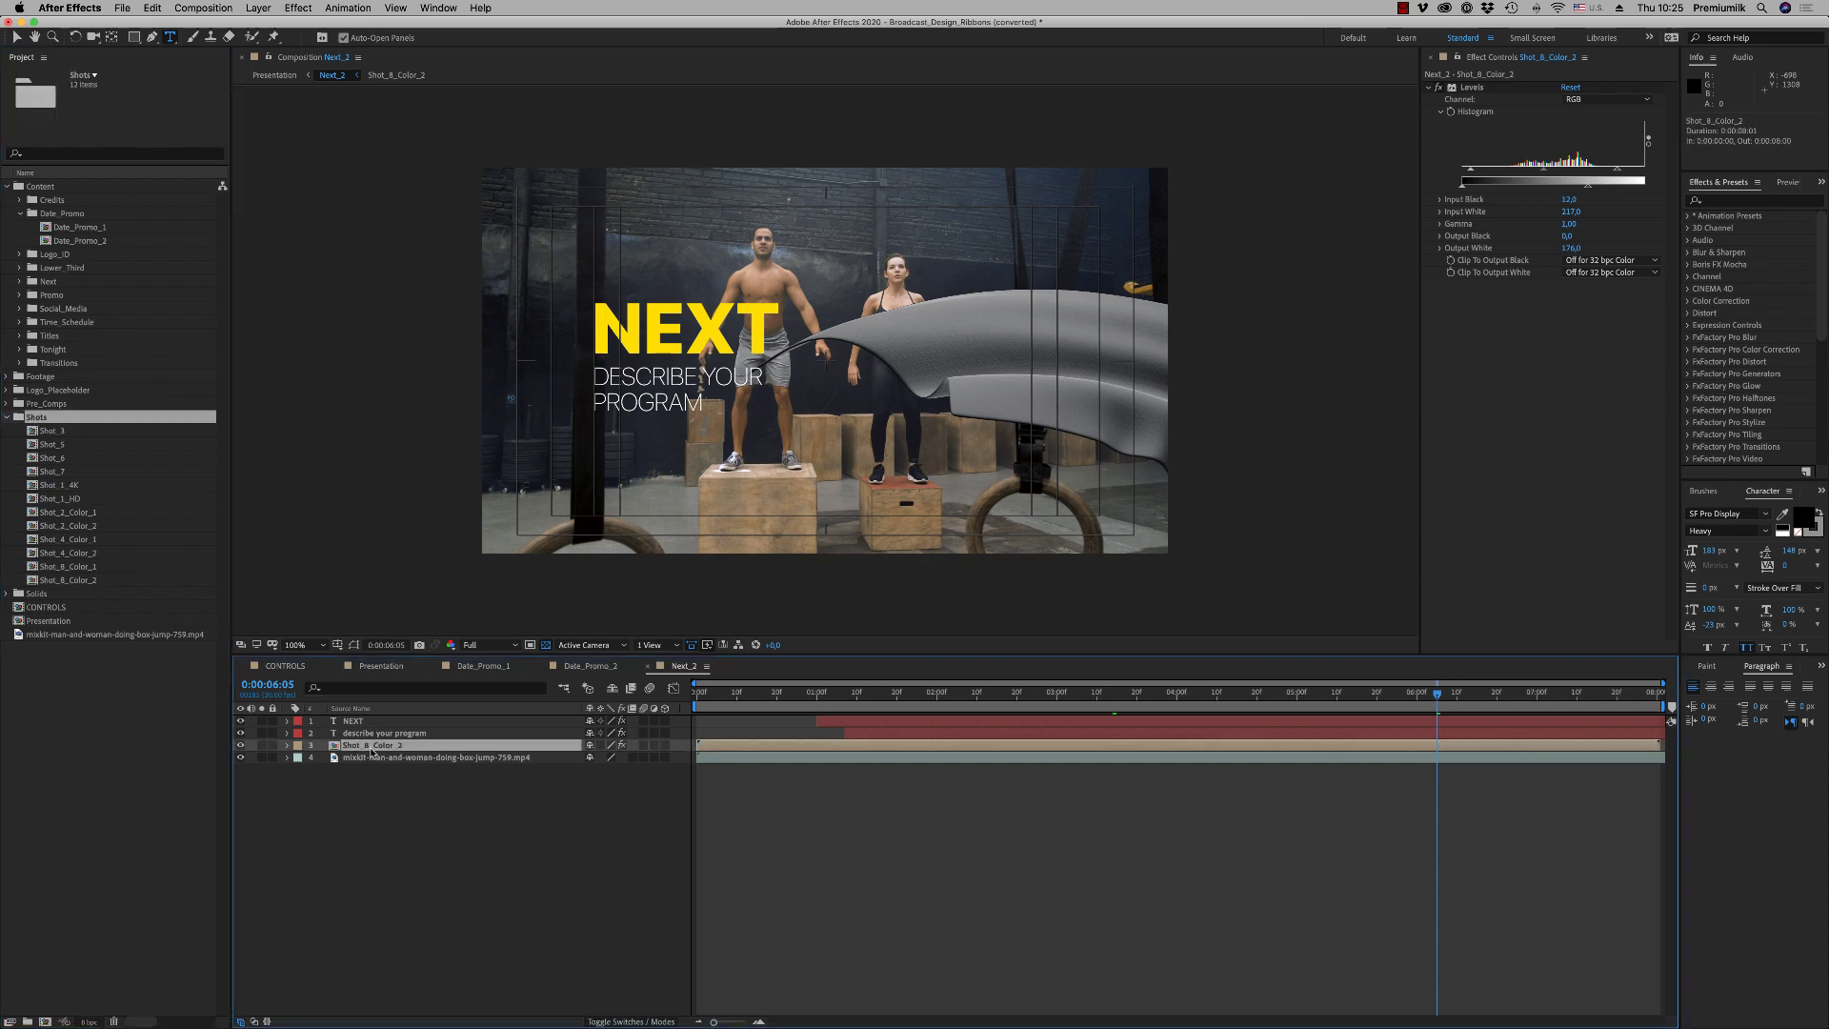
{"action": "left_click_drag", "start_coordinate": [76, 568], "coordinate": [444, 767]}
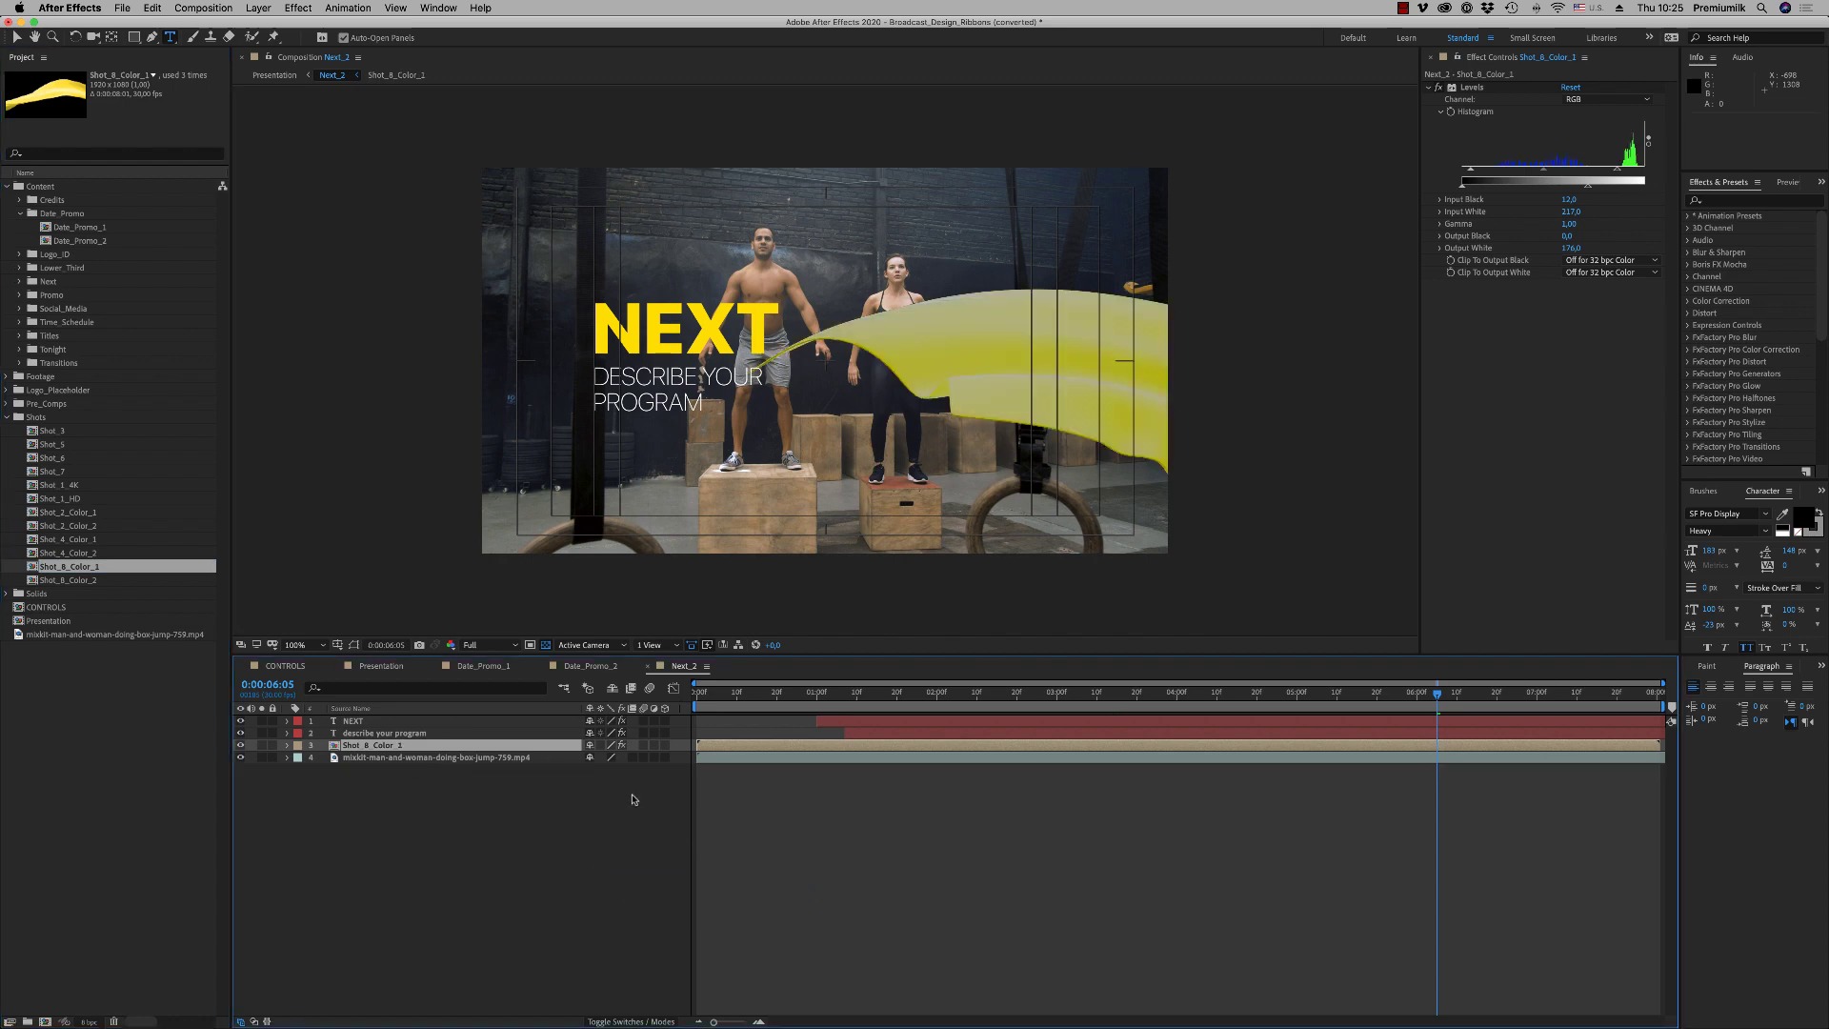
{"action": "left_click", "coordinate": [1133, 693]}
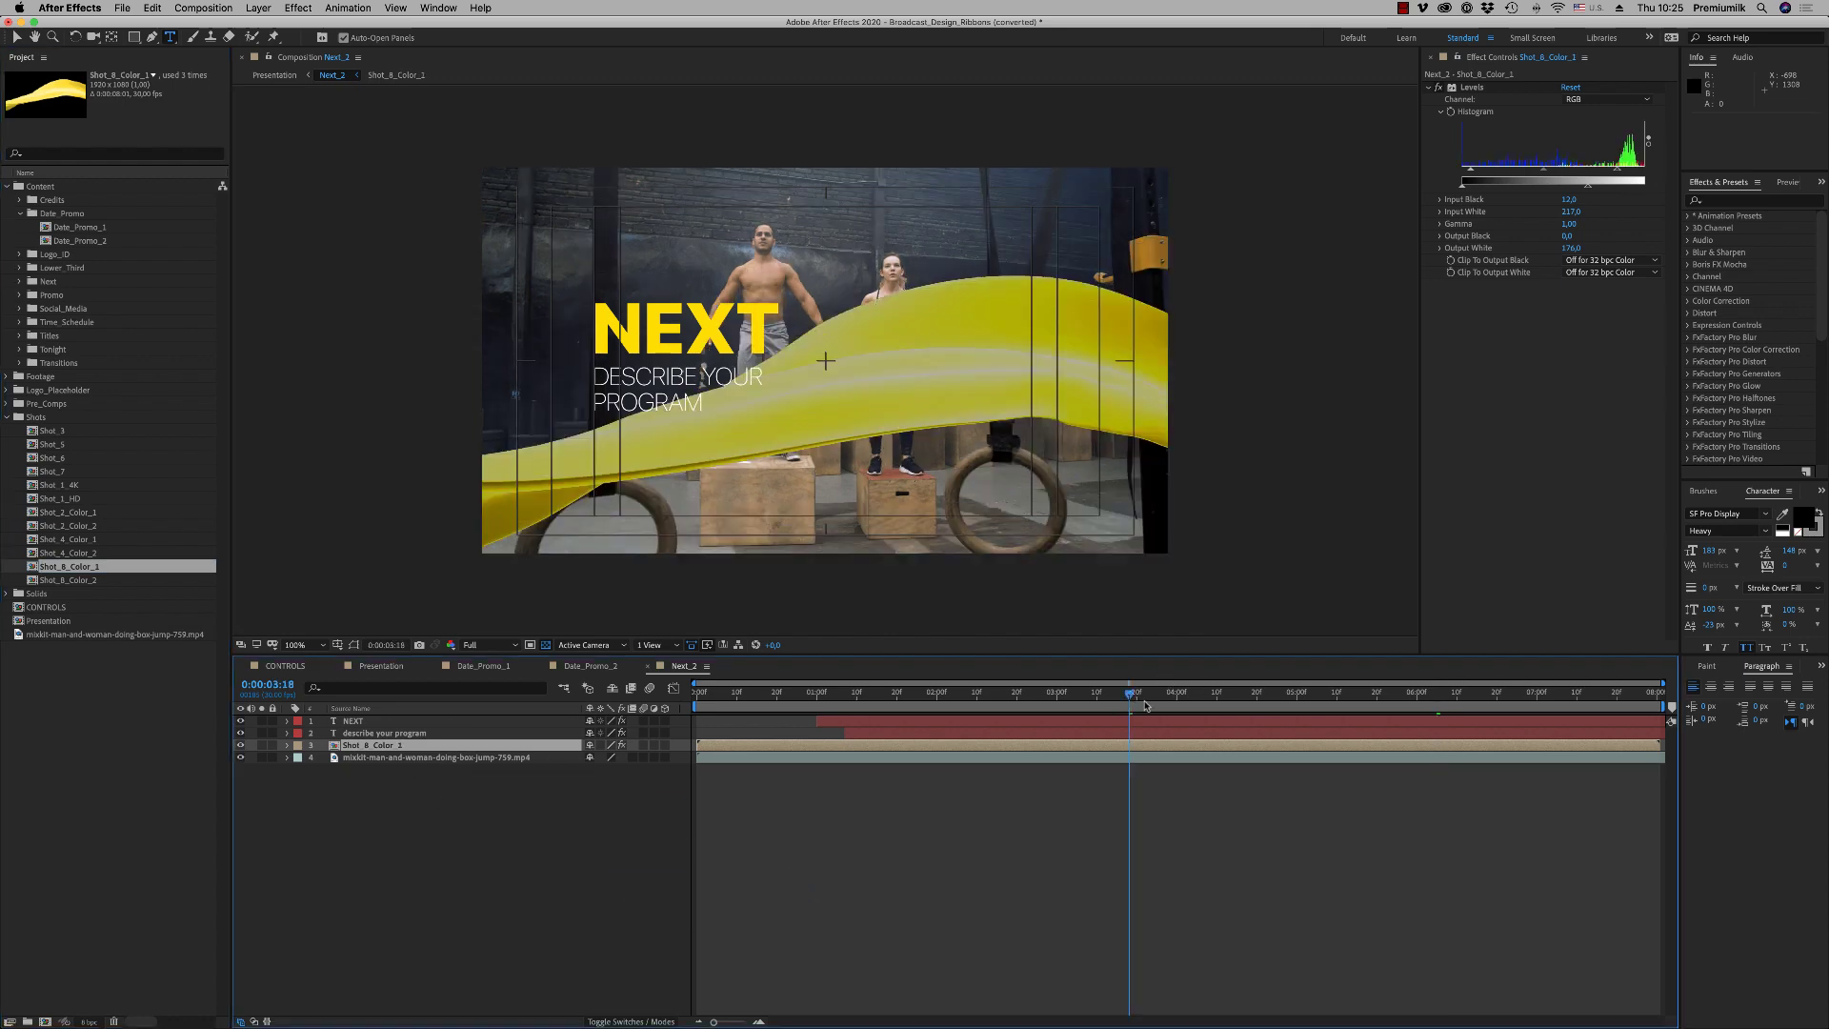
{"action": "left_click", "coordinate": [1440, 88]}
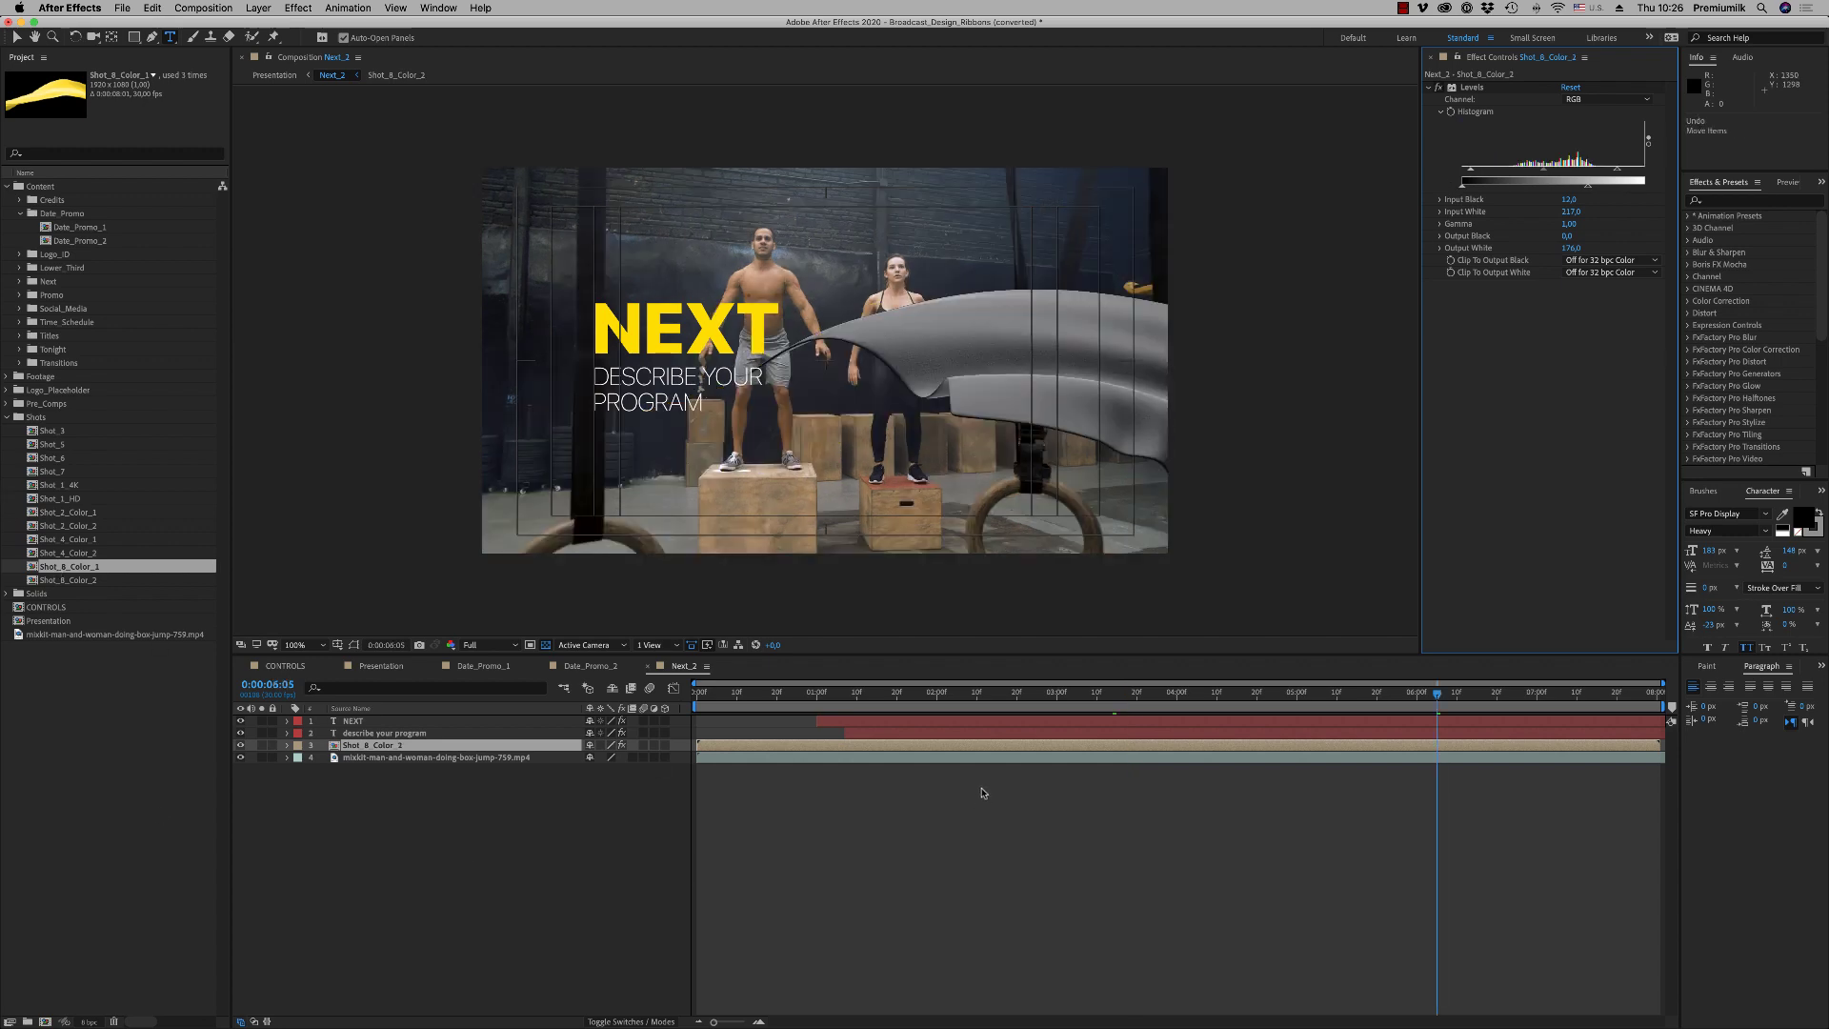
{"action": "left_click", "coordinate": [989, 692]}
{"action": "left_click", "coordinate": [447, 793]}
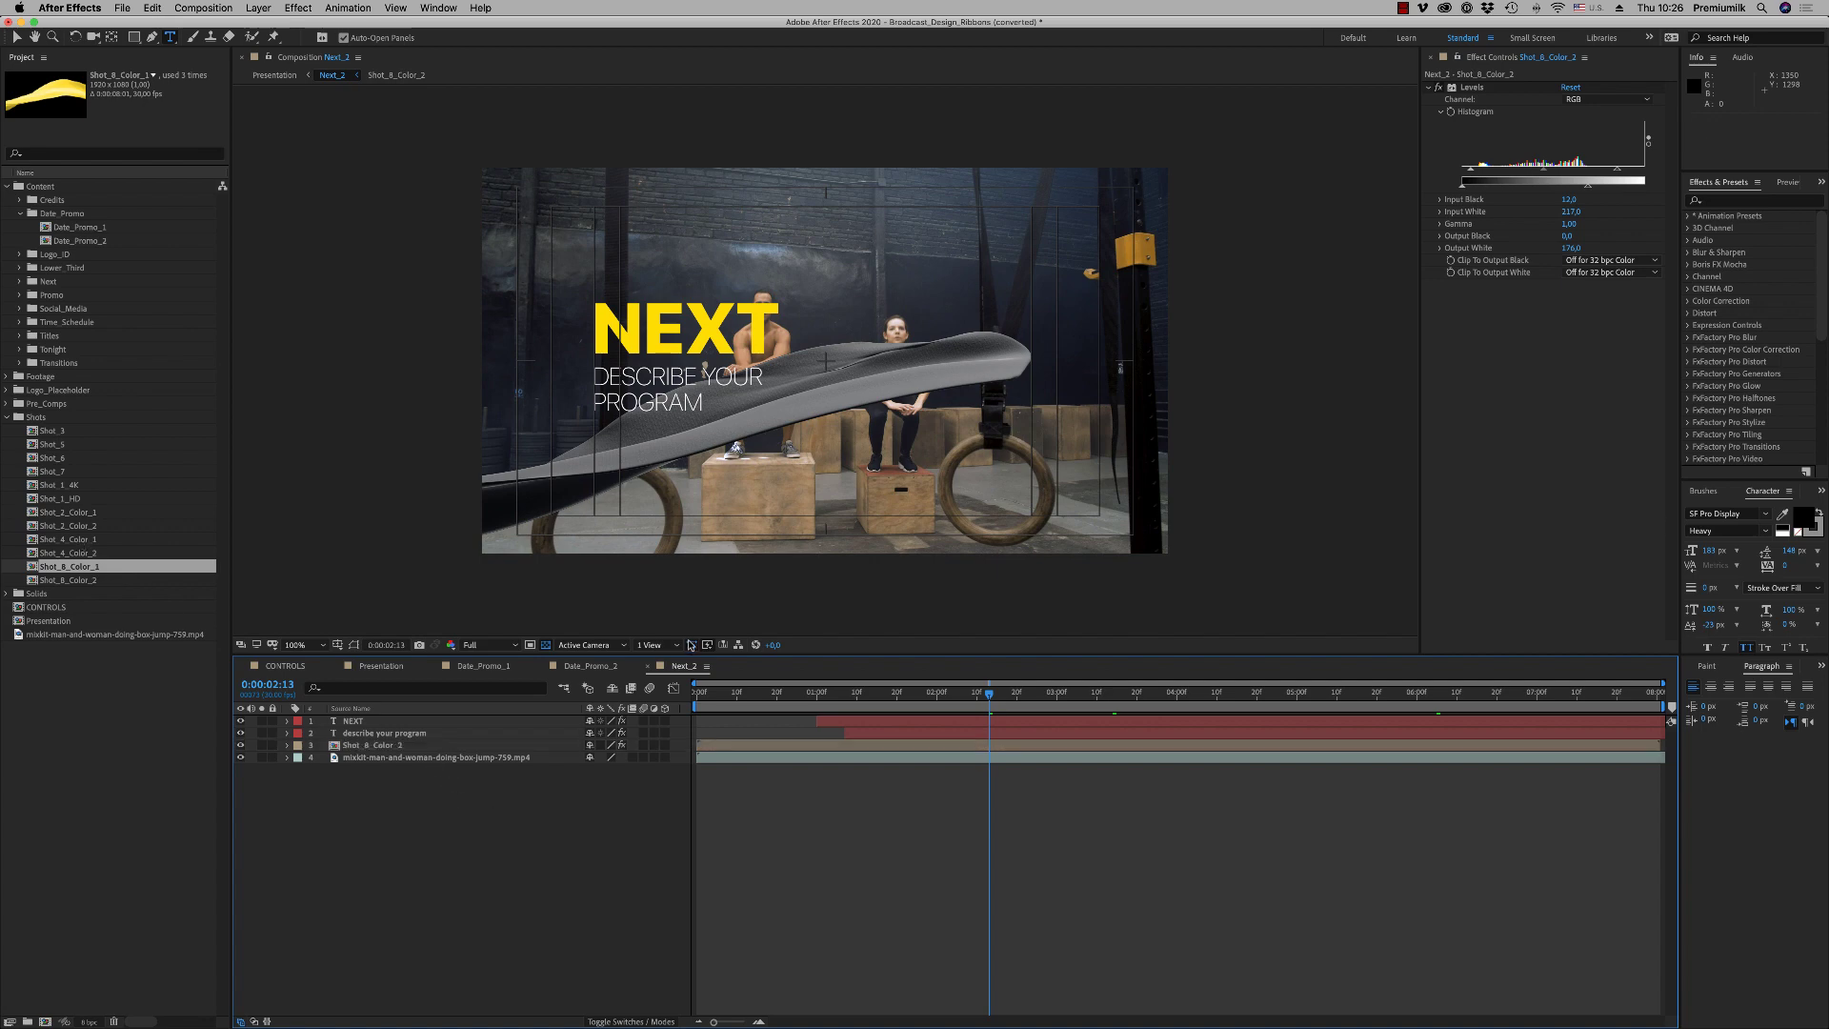
Close the Next_2 and Date_Promo tabs and open the Tonight_1 composition
{"action": "left_click", "coordinate": [647, 666]}
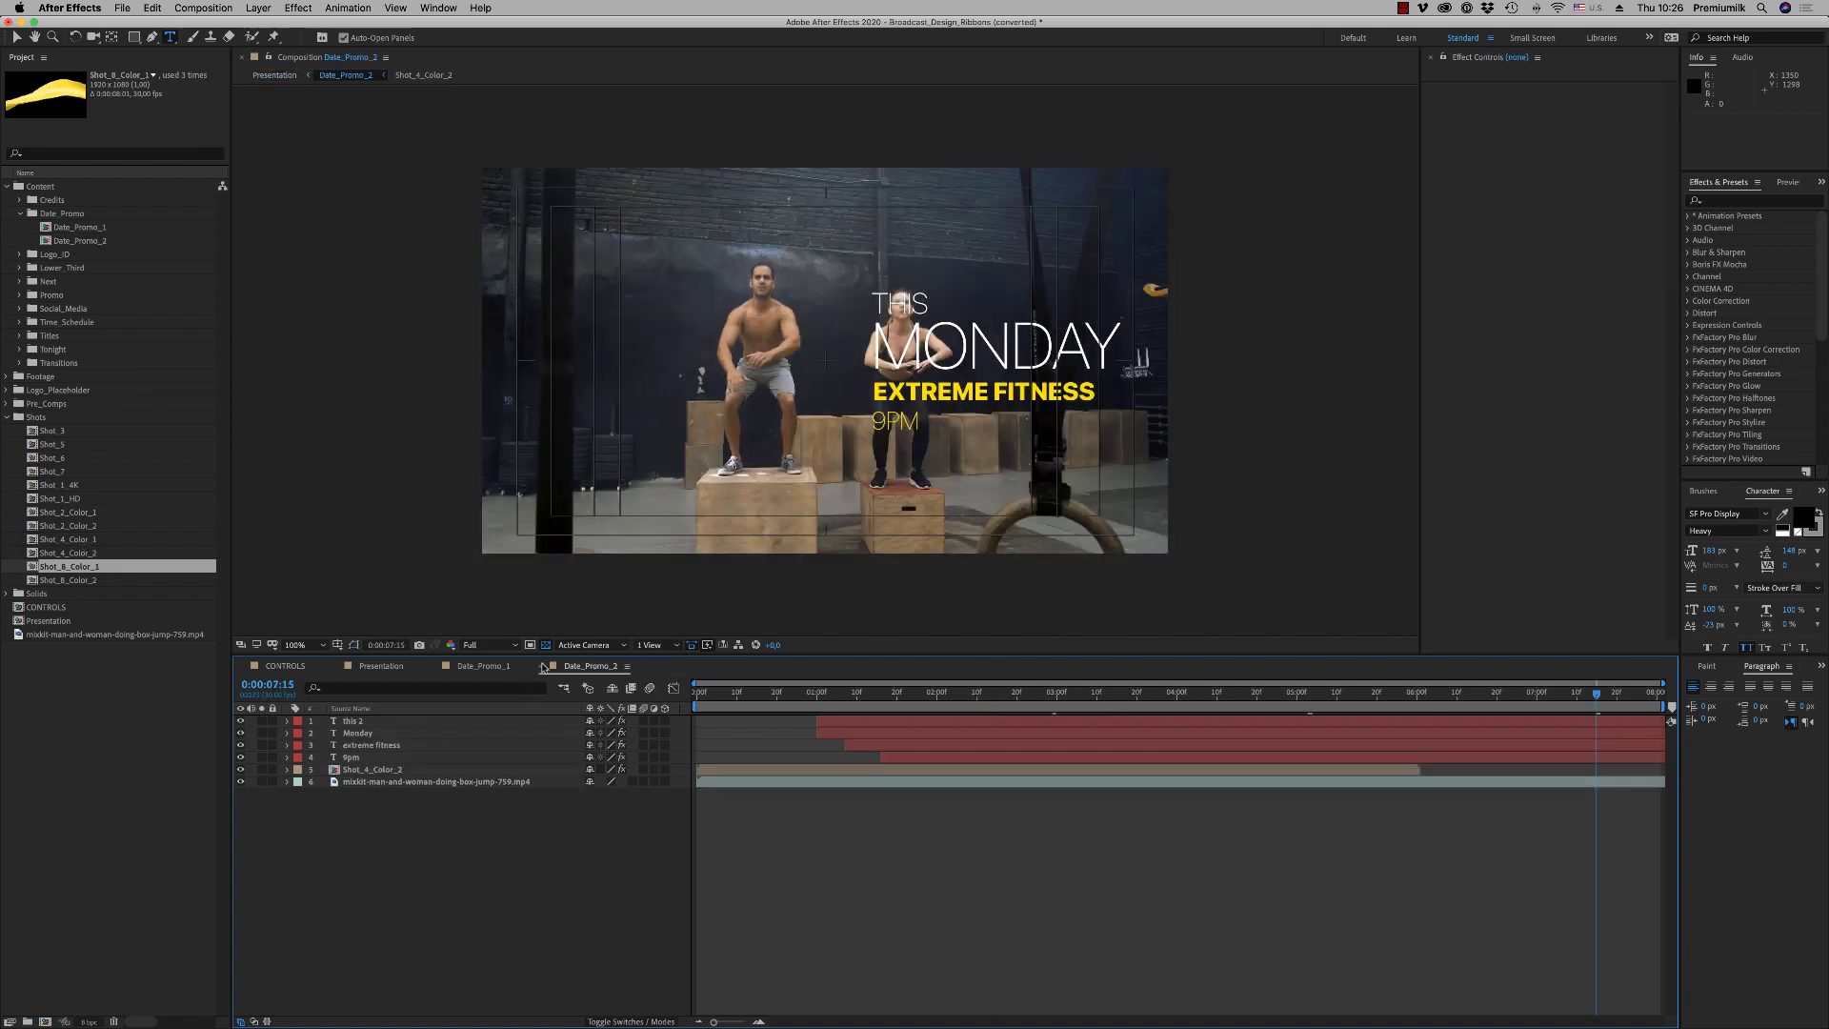
{"action": "left_click", "coordinate": [541, 667]}
{"action": "left_click", "coordinate": [432, 667]}
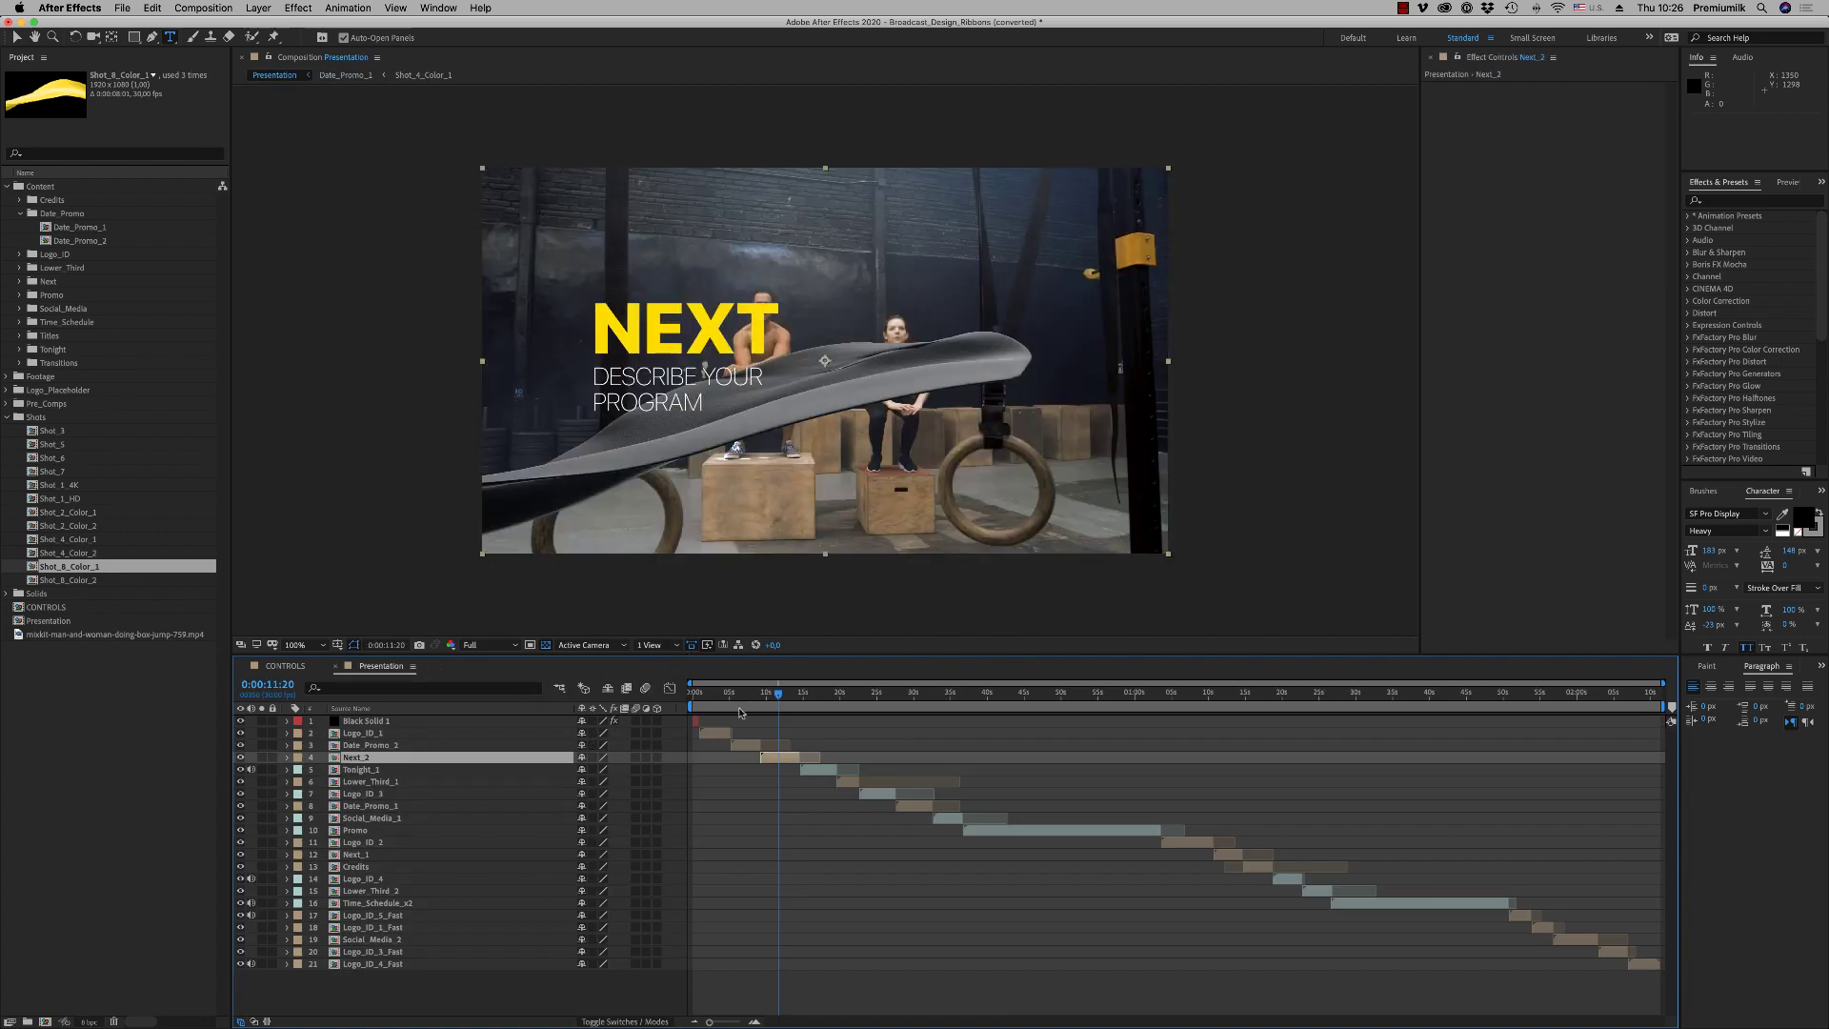
{"action": "left_click", "coordinate": [819, 695]}
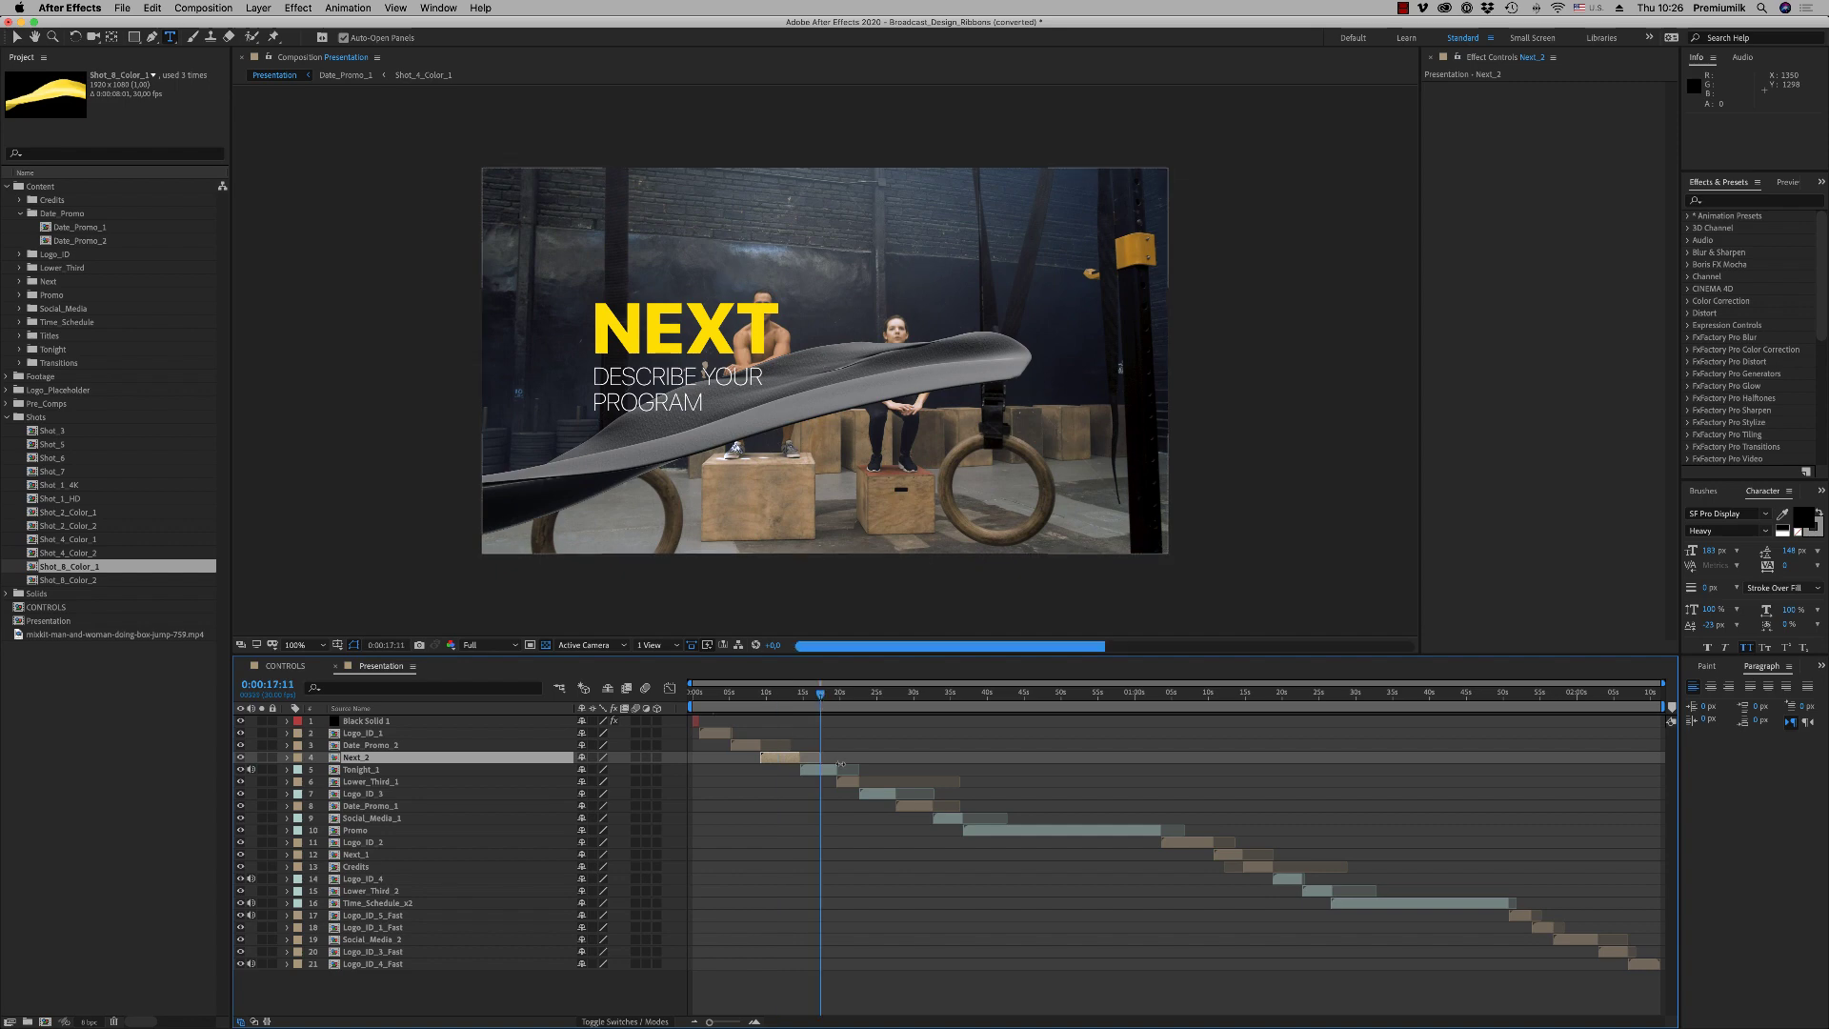
{"action": "left_click", "coordinate": [823, 772]}
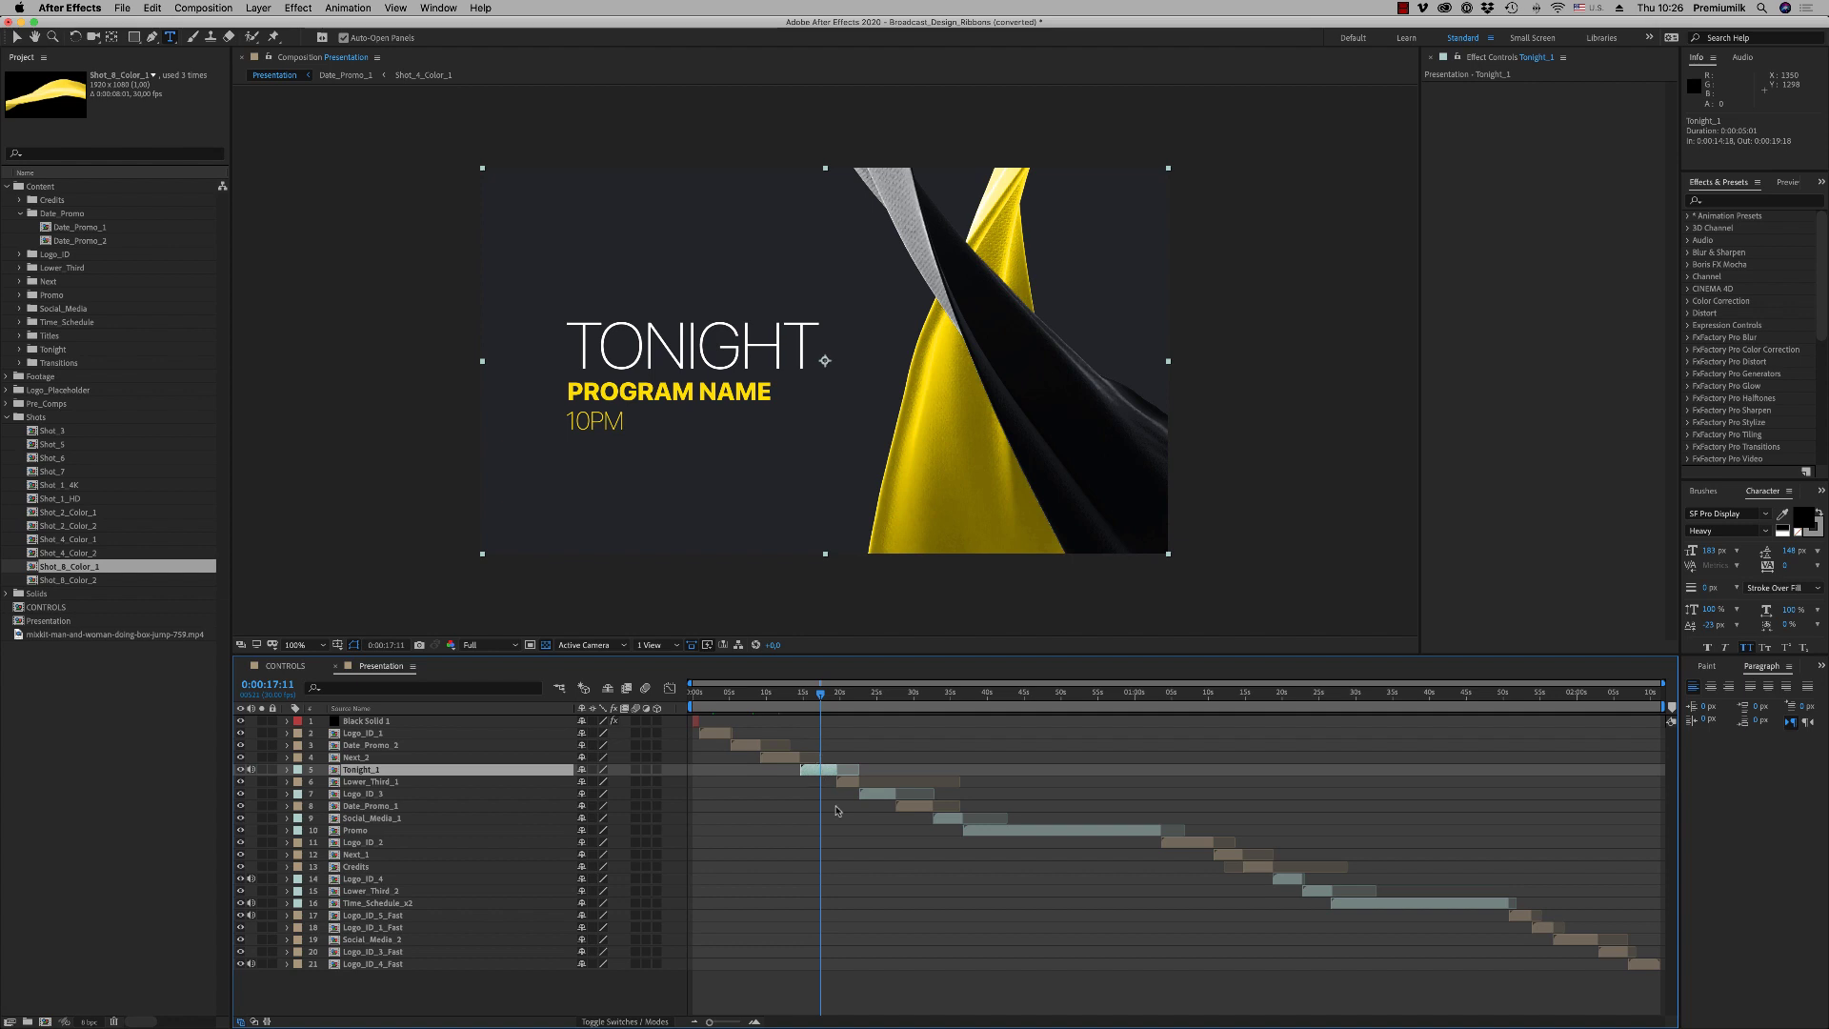
{"action": "double_click", "coordinate": [823, 770]}
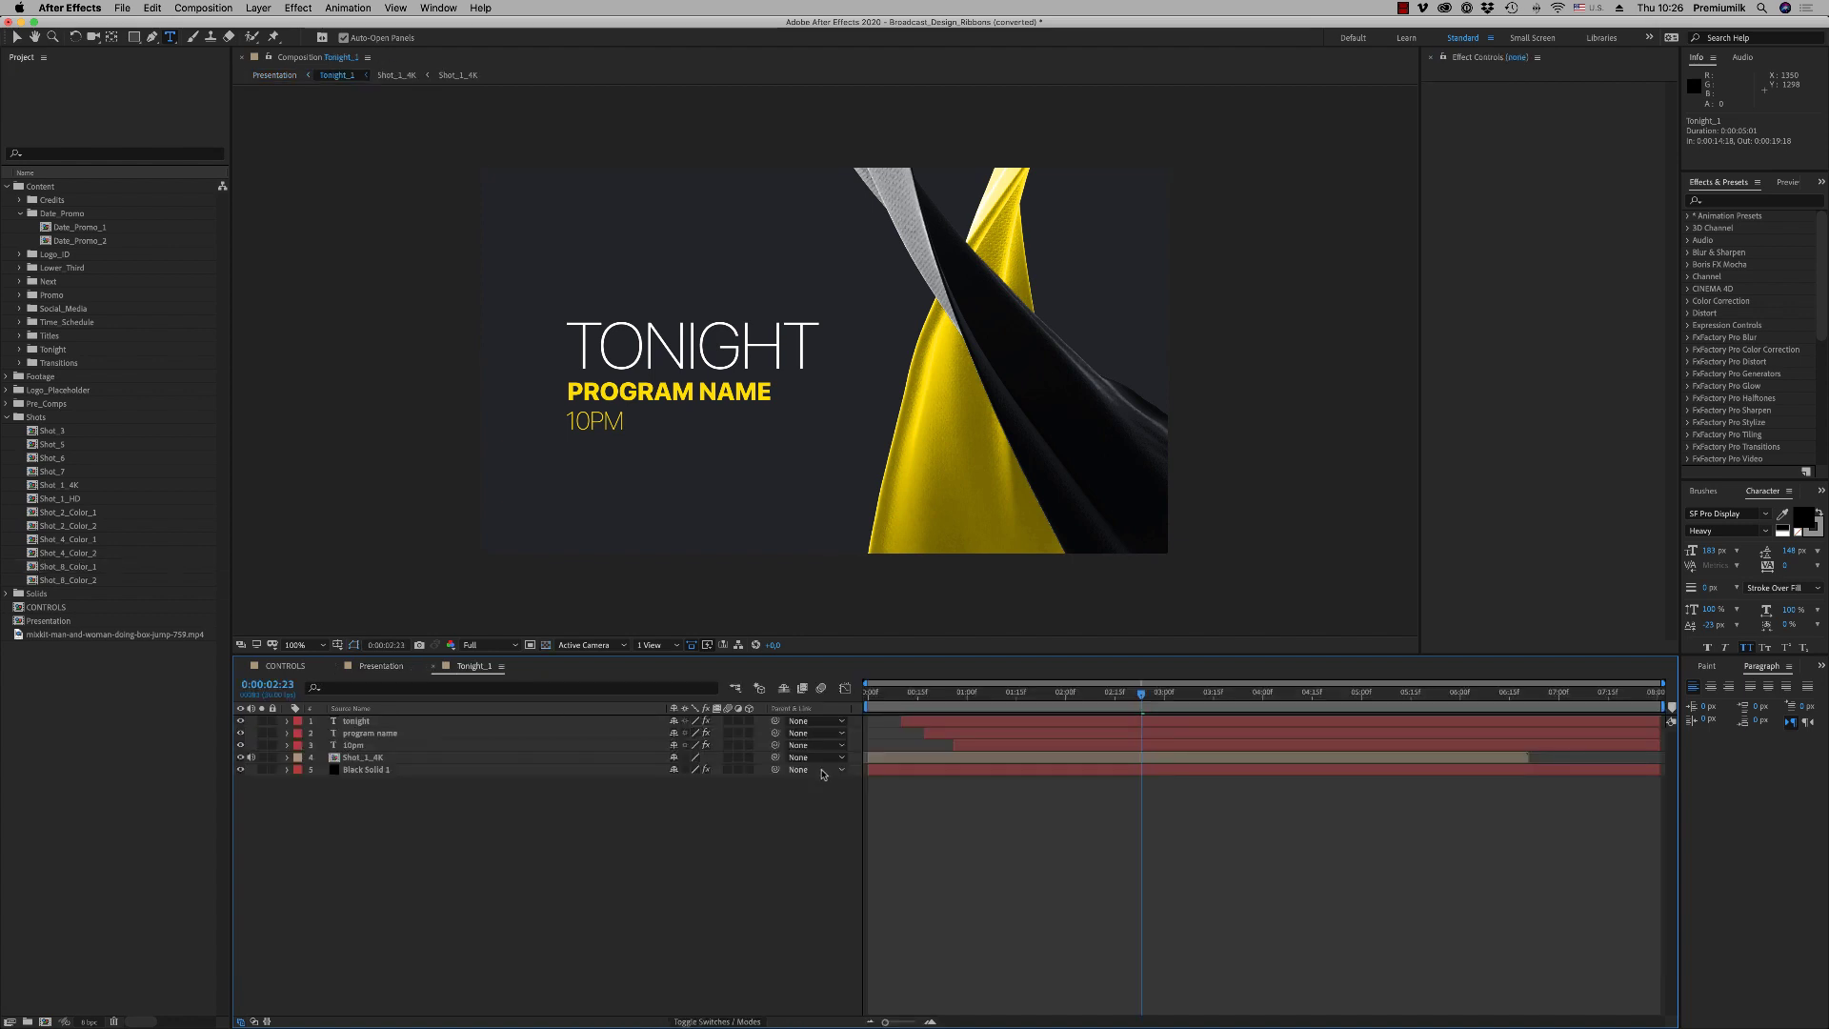
Inspect the Shot_1_4K source and its Scale in Tonight_1, then select Lower_Third_1 in Presentation
{"action": "right_click", "coordinate": [371, 763]}
{"action": "mouse_move", "coordinate": [457, 902]}
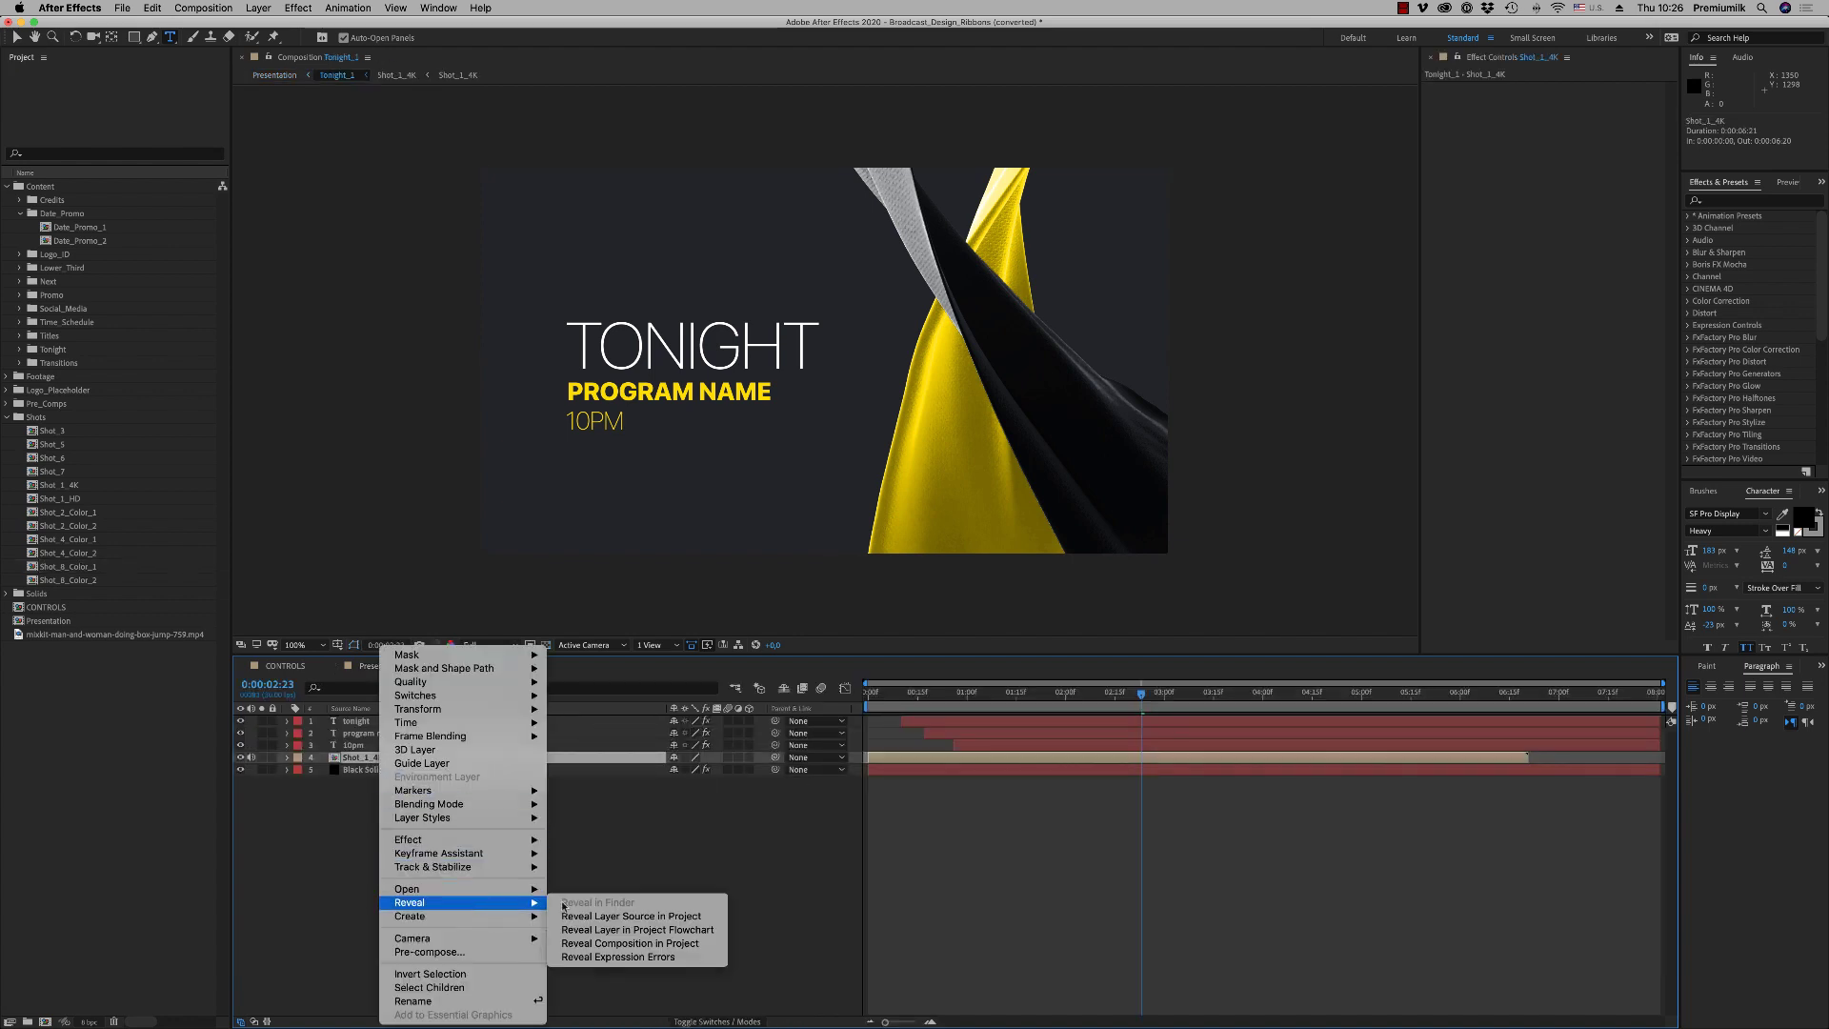
{"action": "left_click", "coordinate": [630, 916]}
{"action": "double_click", "coordinate": [69, 487]}
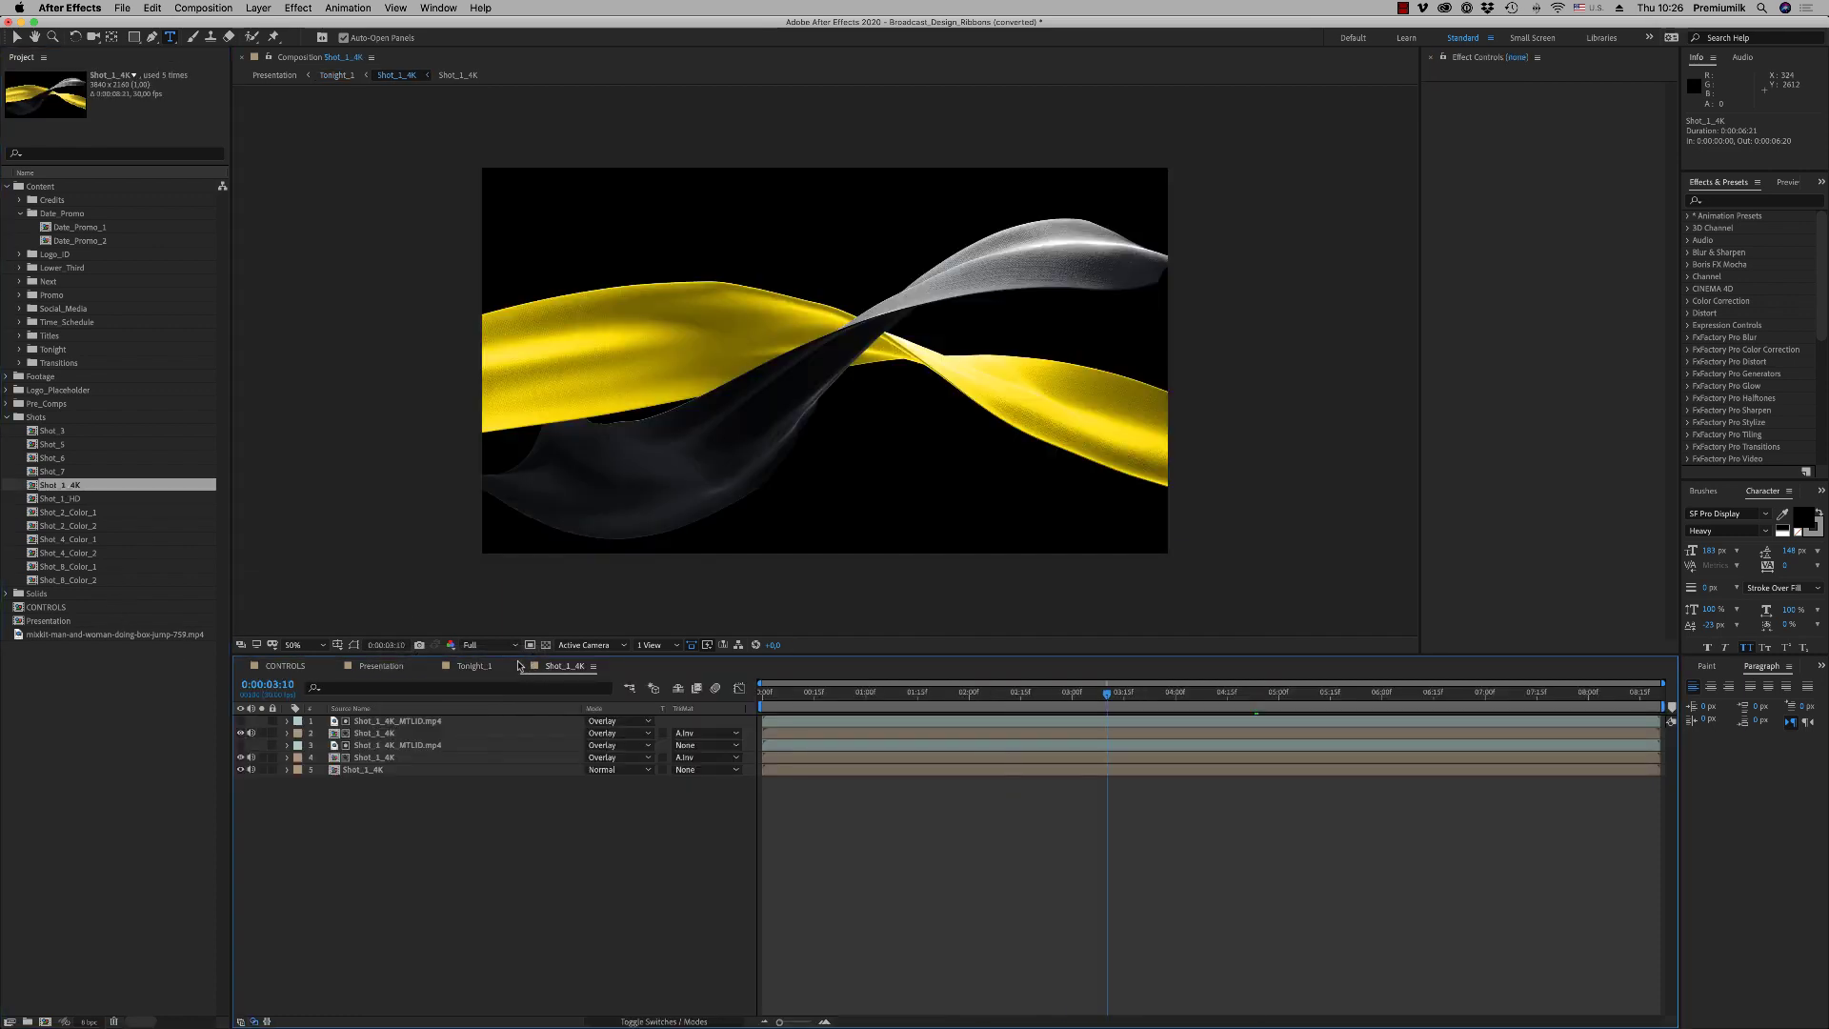
{"action": "left_click", "coordinate": [520, 666]}
{"action": "key", "text": "s"}
{"action": "left_click_drag", "start_coordinate": [1103, 698], "coordinate": [1168, 696]}
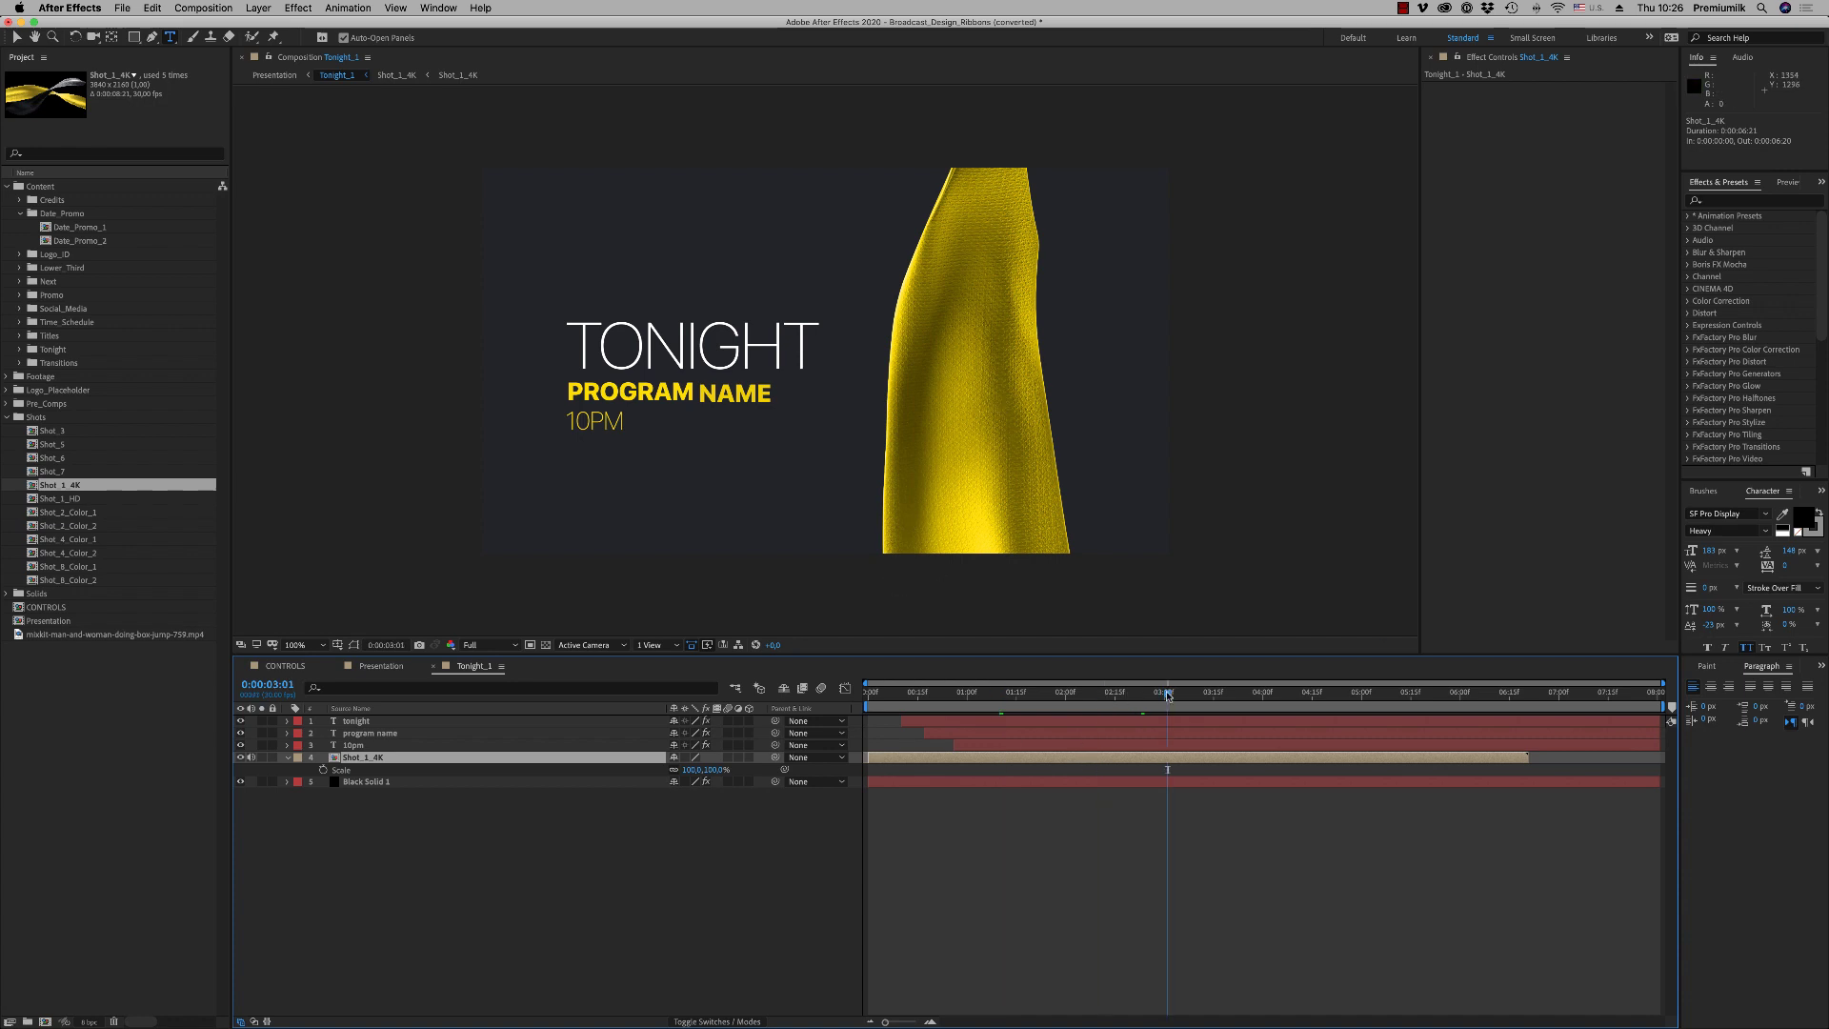
{"action": "left_click", "coordinate": [287, 757]}
{"action": "left_click", "coordinate": [431, 667]}
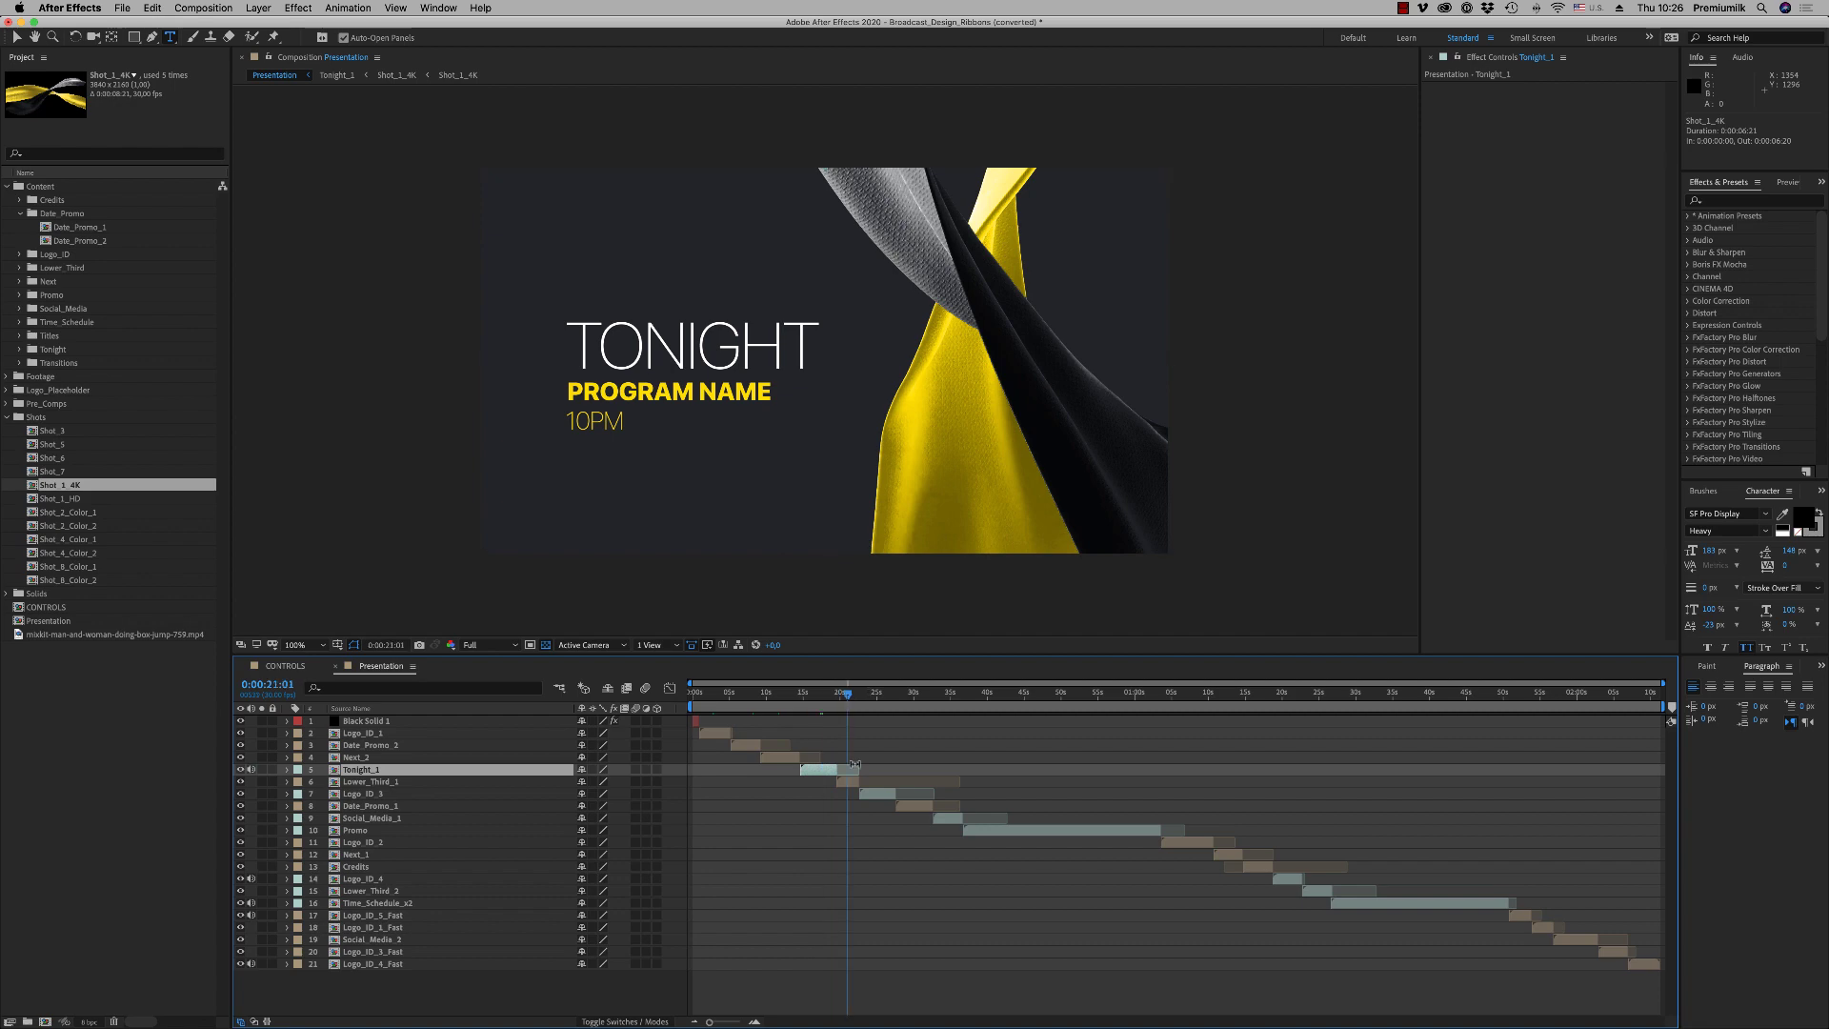
{"action": "left_click", "coordinate": [849, 782]}
Add the gym footage as Lower_Third_1's bottom layer and shift the Shot_5 ribbons up
{"action": "double_click", "coordinate": [849, 787]}
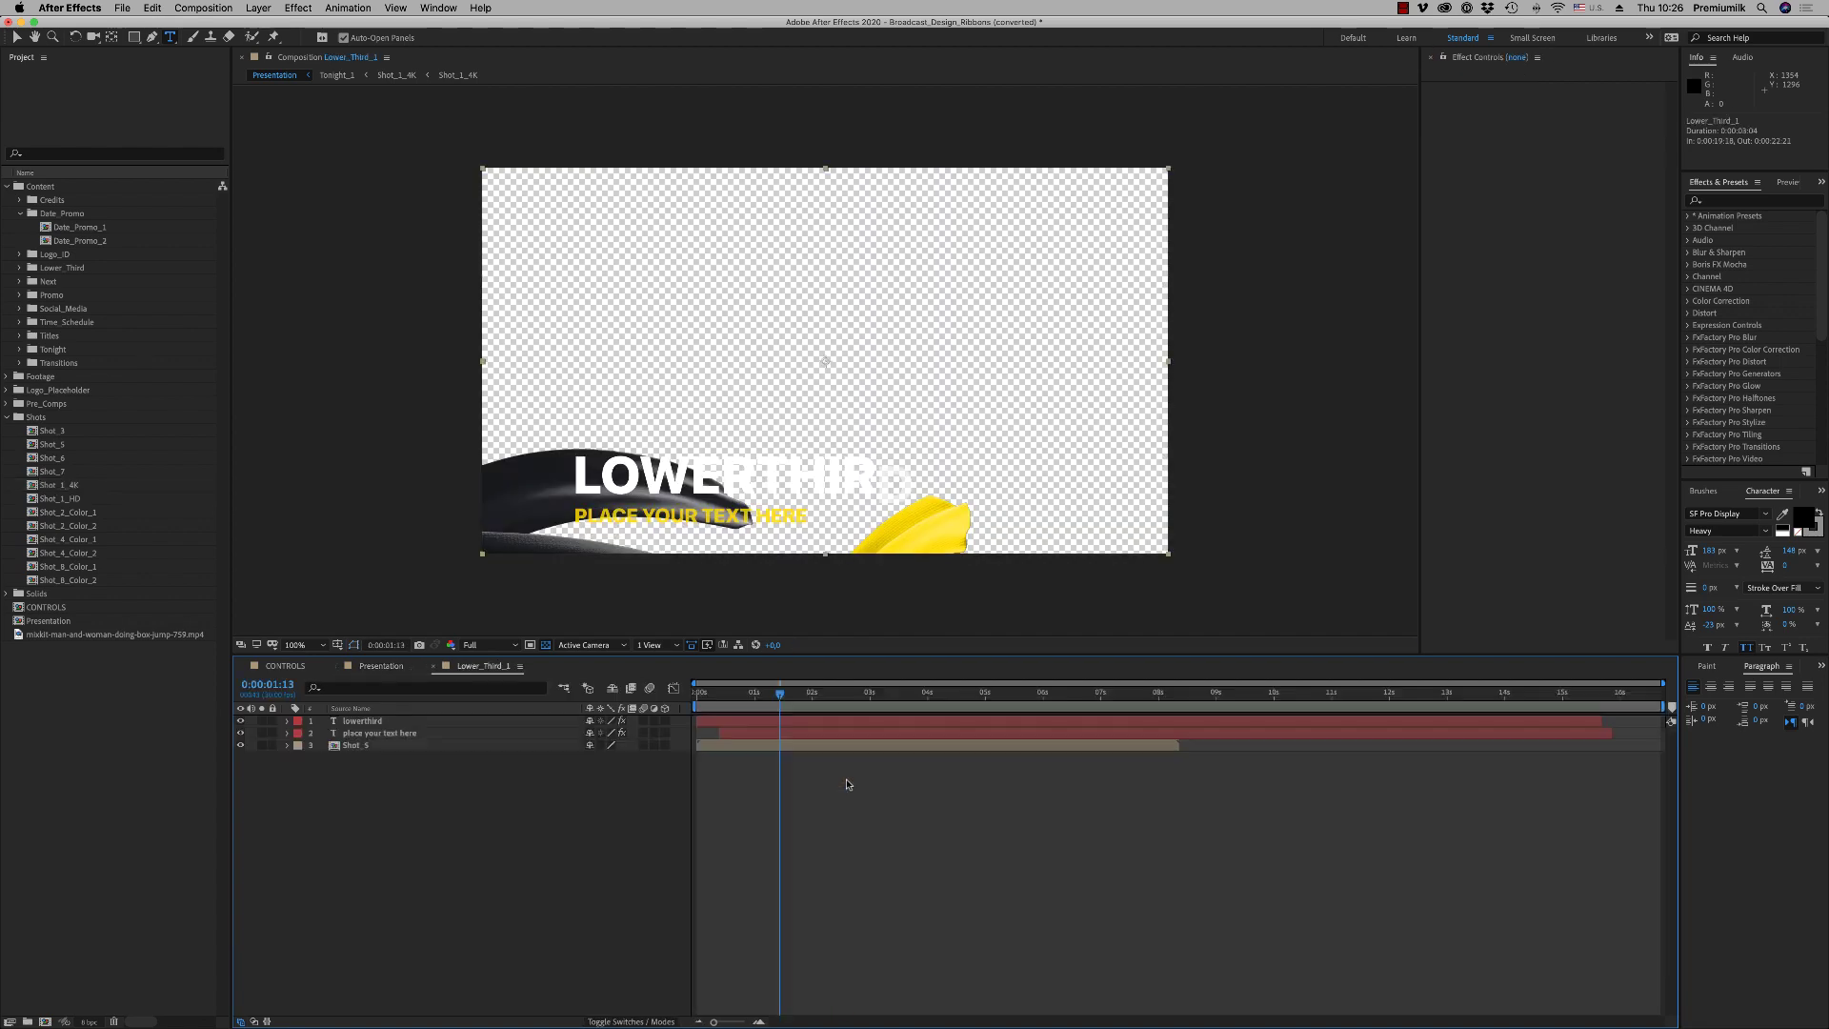
{"action": "left_click_drag", "start_coordinate": [56, 628], "coordinate": [322, 859]}
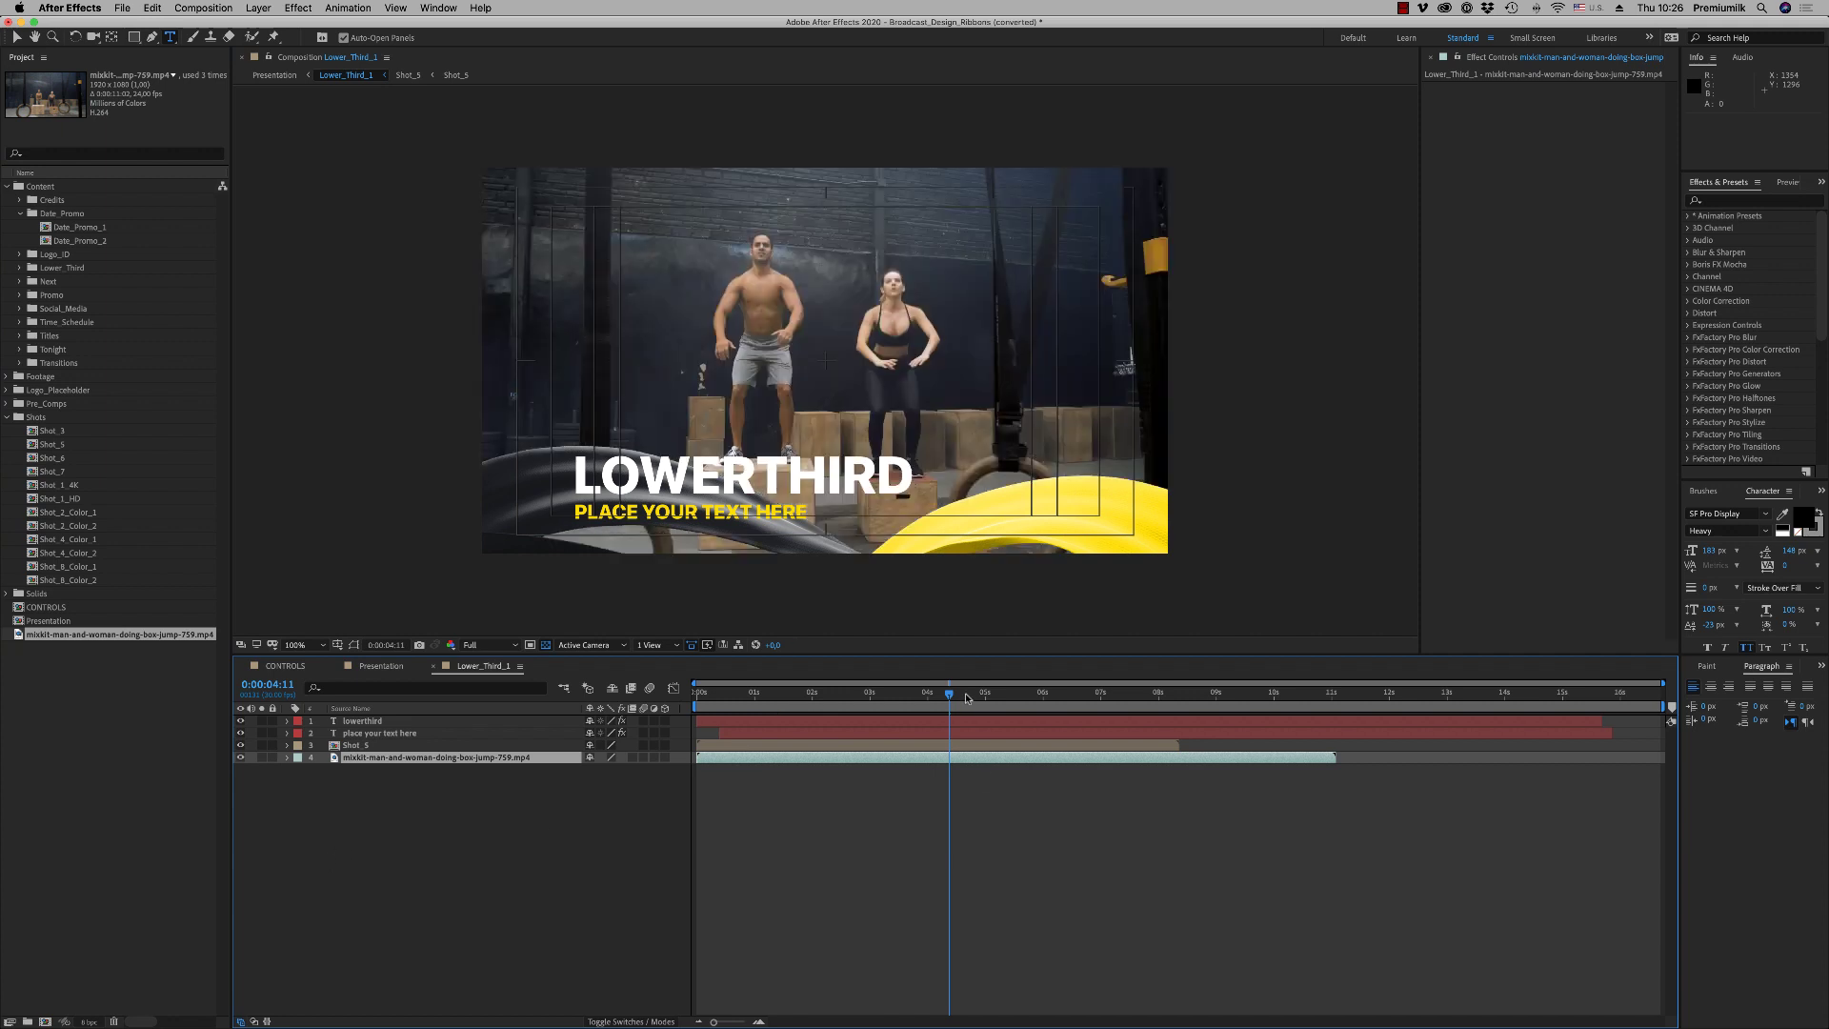
{"action": "left_click_drag", "start_coordinate": [965, 695], "coordinate": [917, 696]}
{"action": "left_click", "coordinate": [354, 745]}
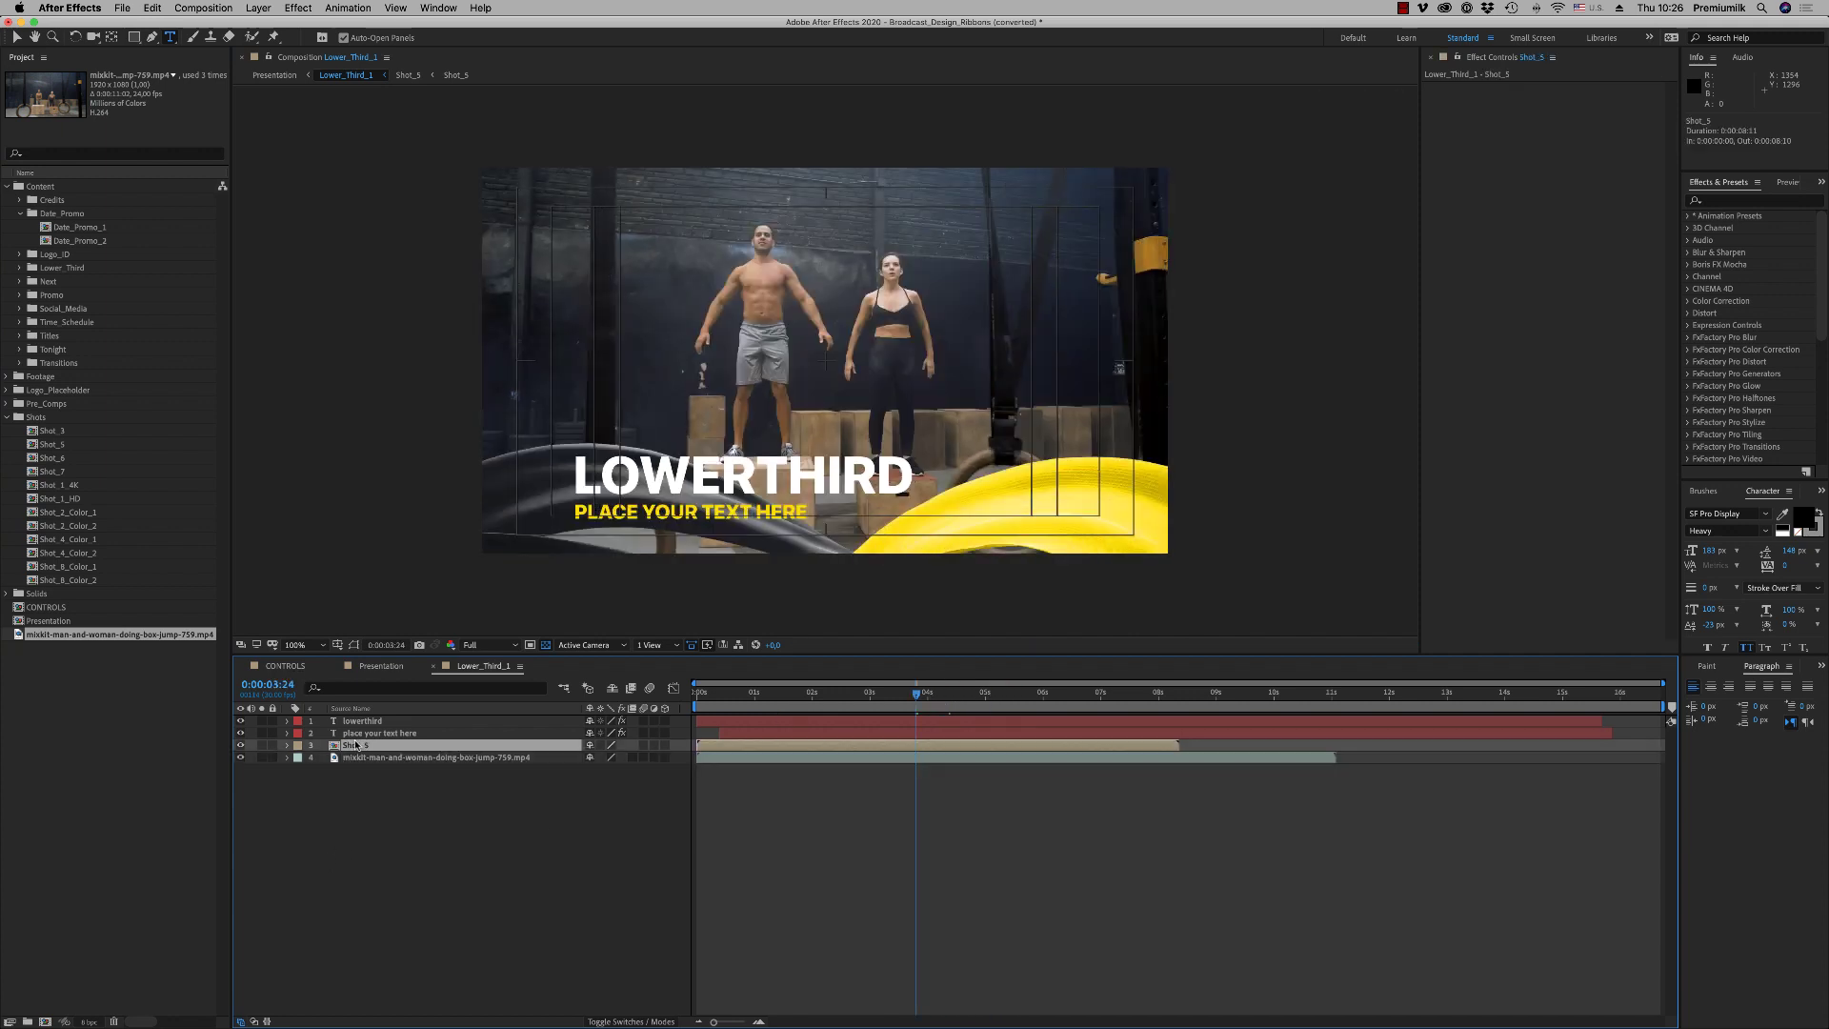
{"action": "left_click", "coordinate": [17, 37]}
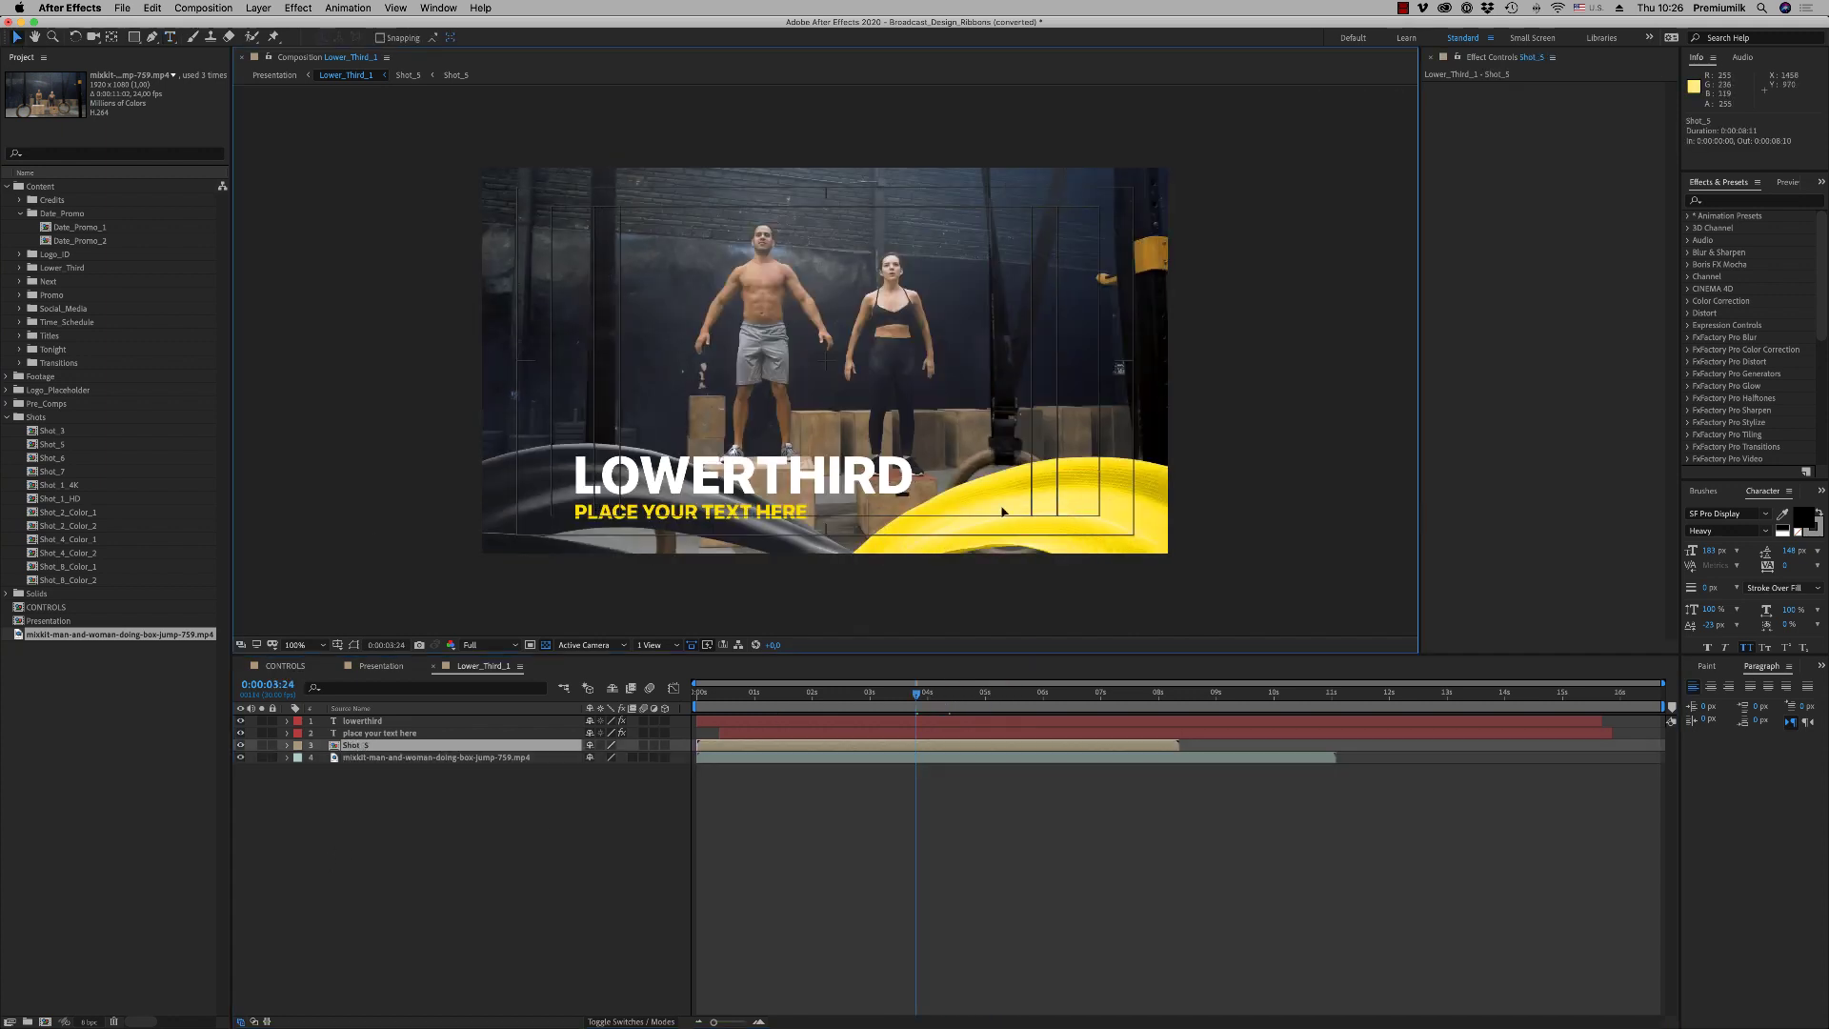
{"action": "mouse_move", "coordinate": [1005, 538]}
{"action": "left_mouse_down"}
{"action": "mouse_move", "coordinate": [1005, 505]}
{"action": "mouse_move", "coordinate": [1005, 537]}
{"action": "left_mouse_up"}
{"action": "left_click", "coordinate": [606, 787]}
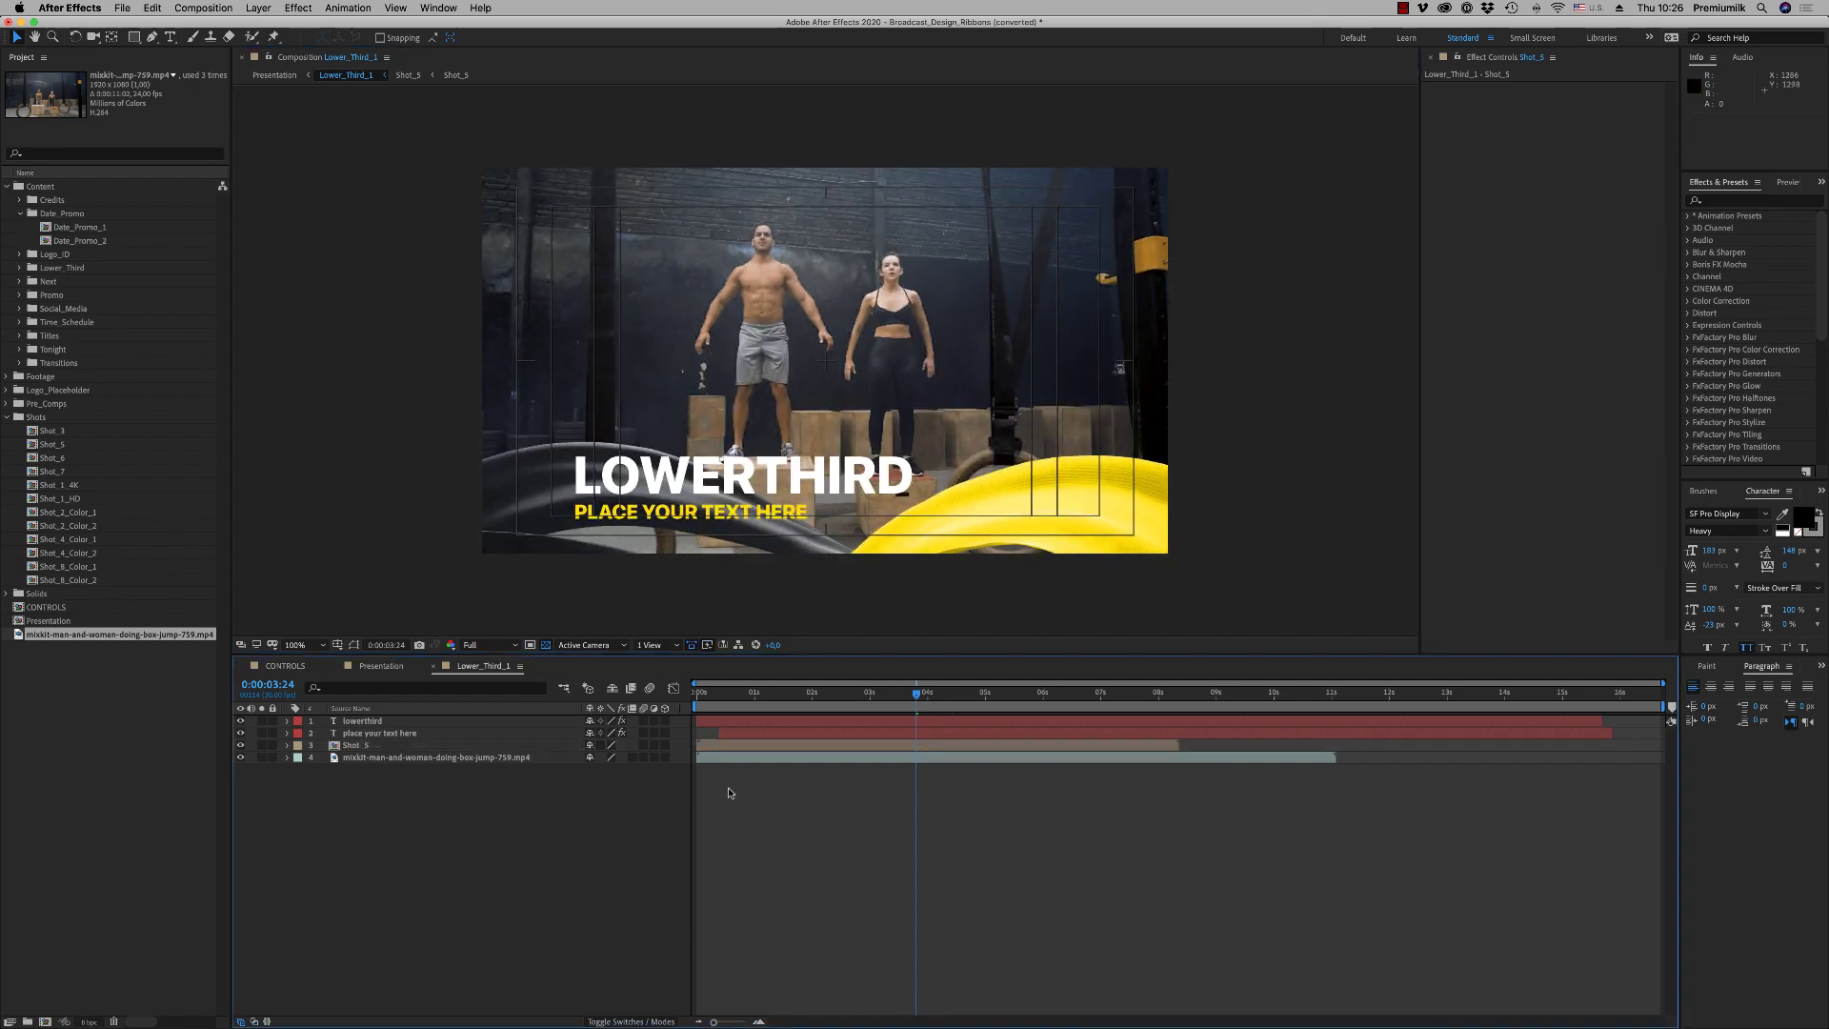
{"action": "left_click", "coordinate": [365, 735]}
{"action": "left_click", "coordinate": [502, 702]}
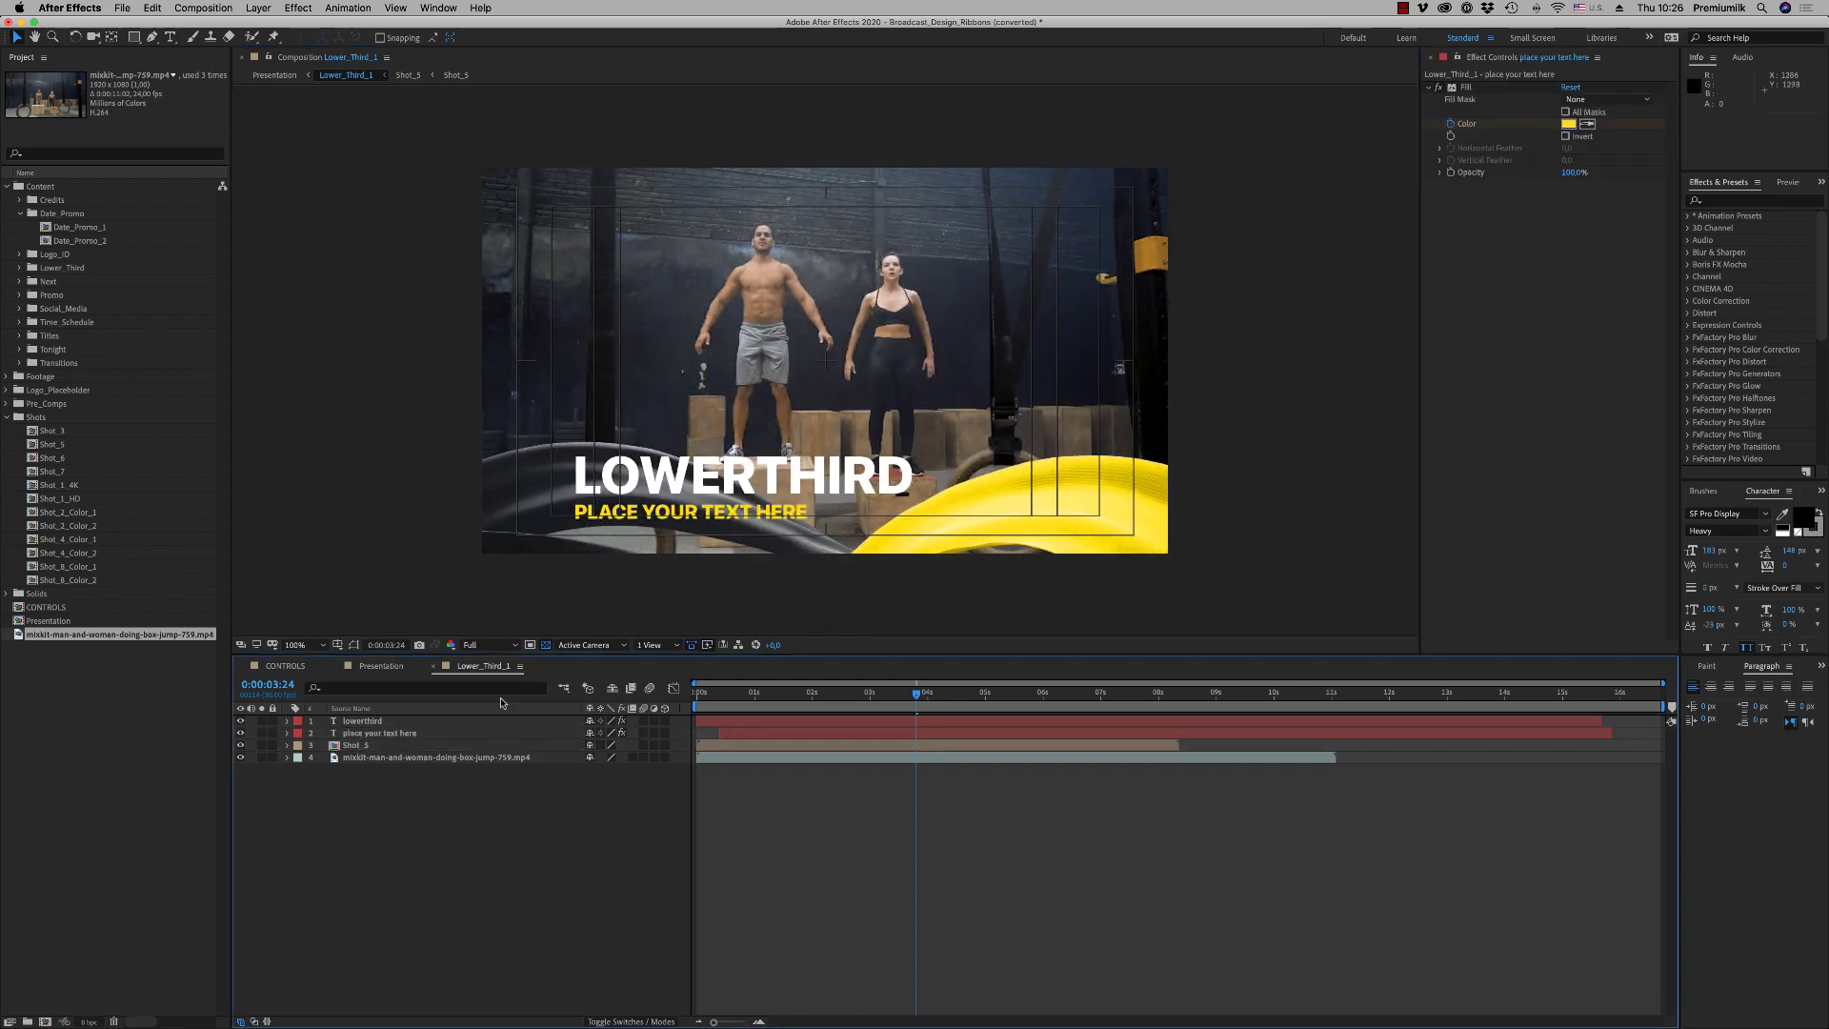
Return to Presentation and select the Social_Media_1 layer in the social media section
{"action": "left_click", "coordinate": [429, 667]}
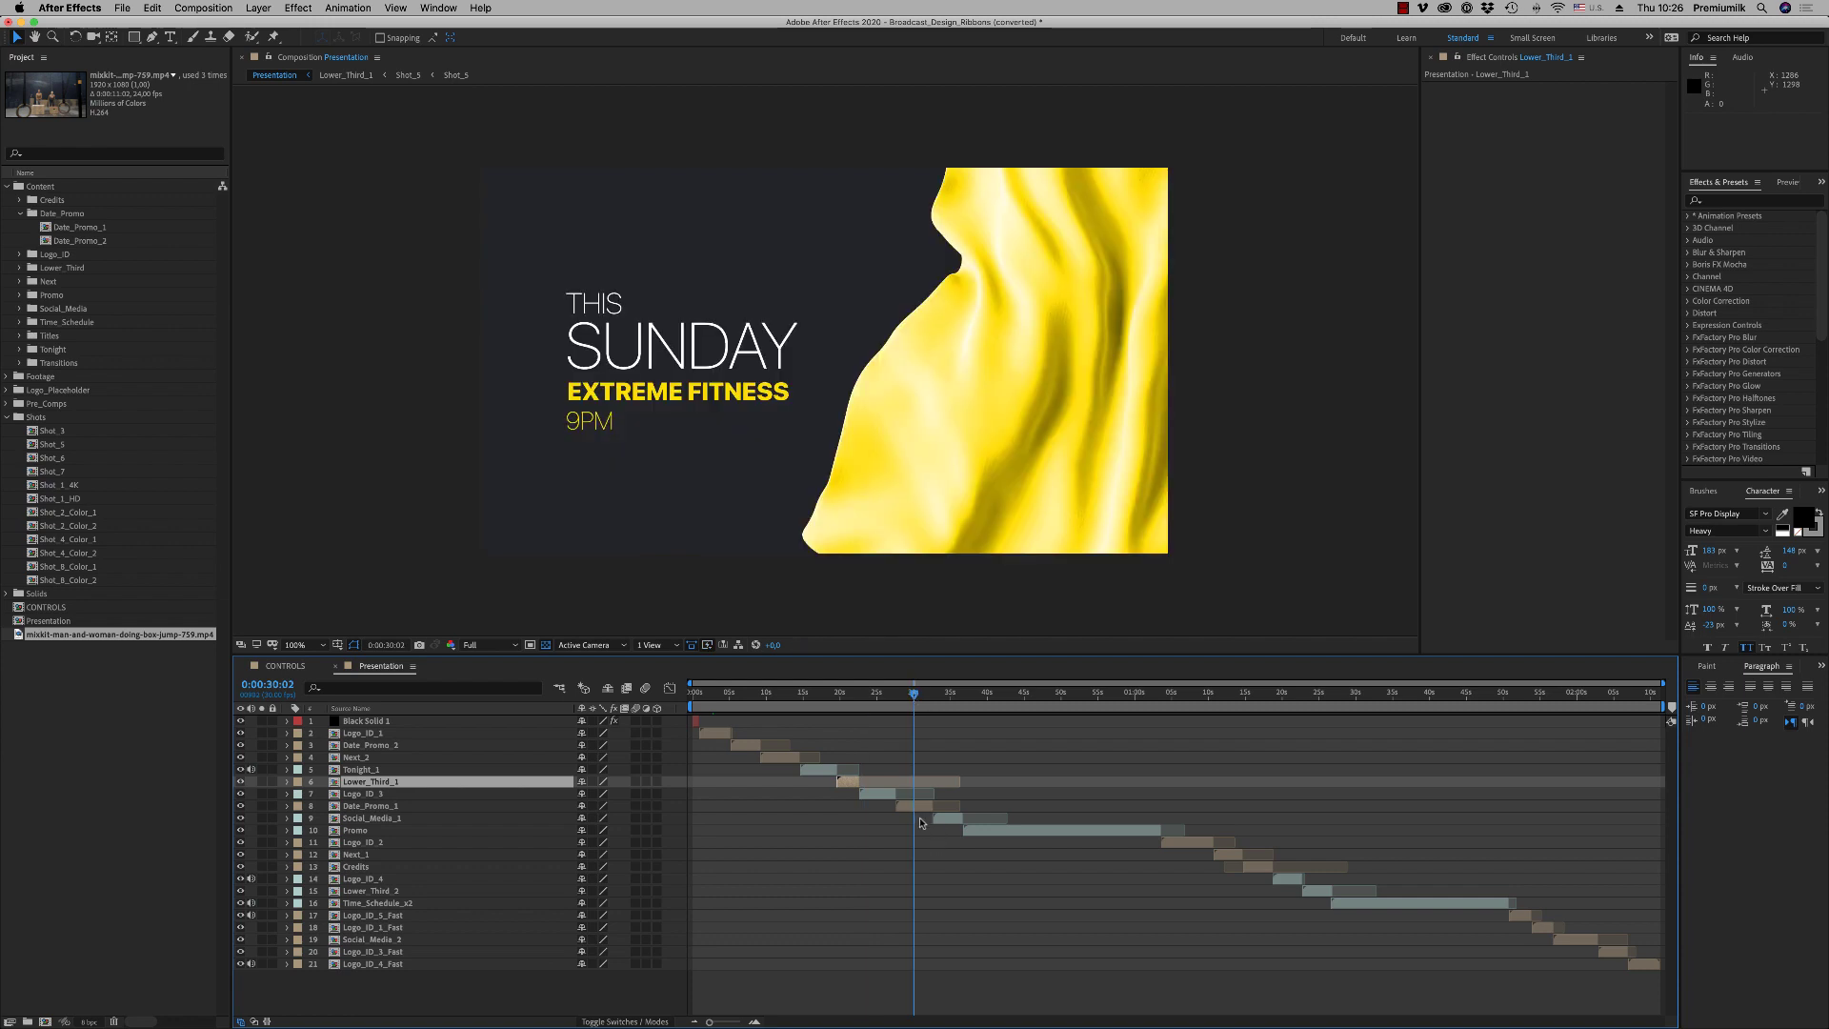
{"action": "left_click", "coordinate": [919, 807]}
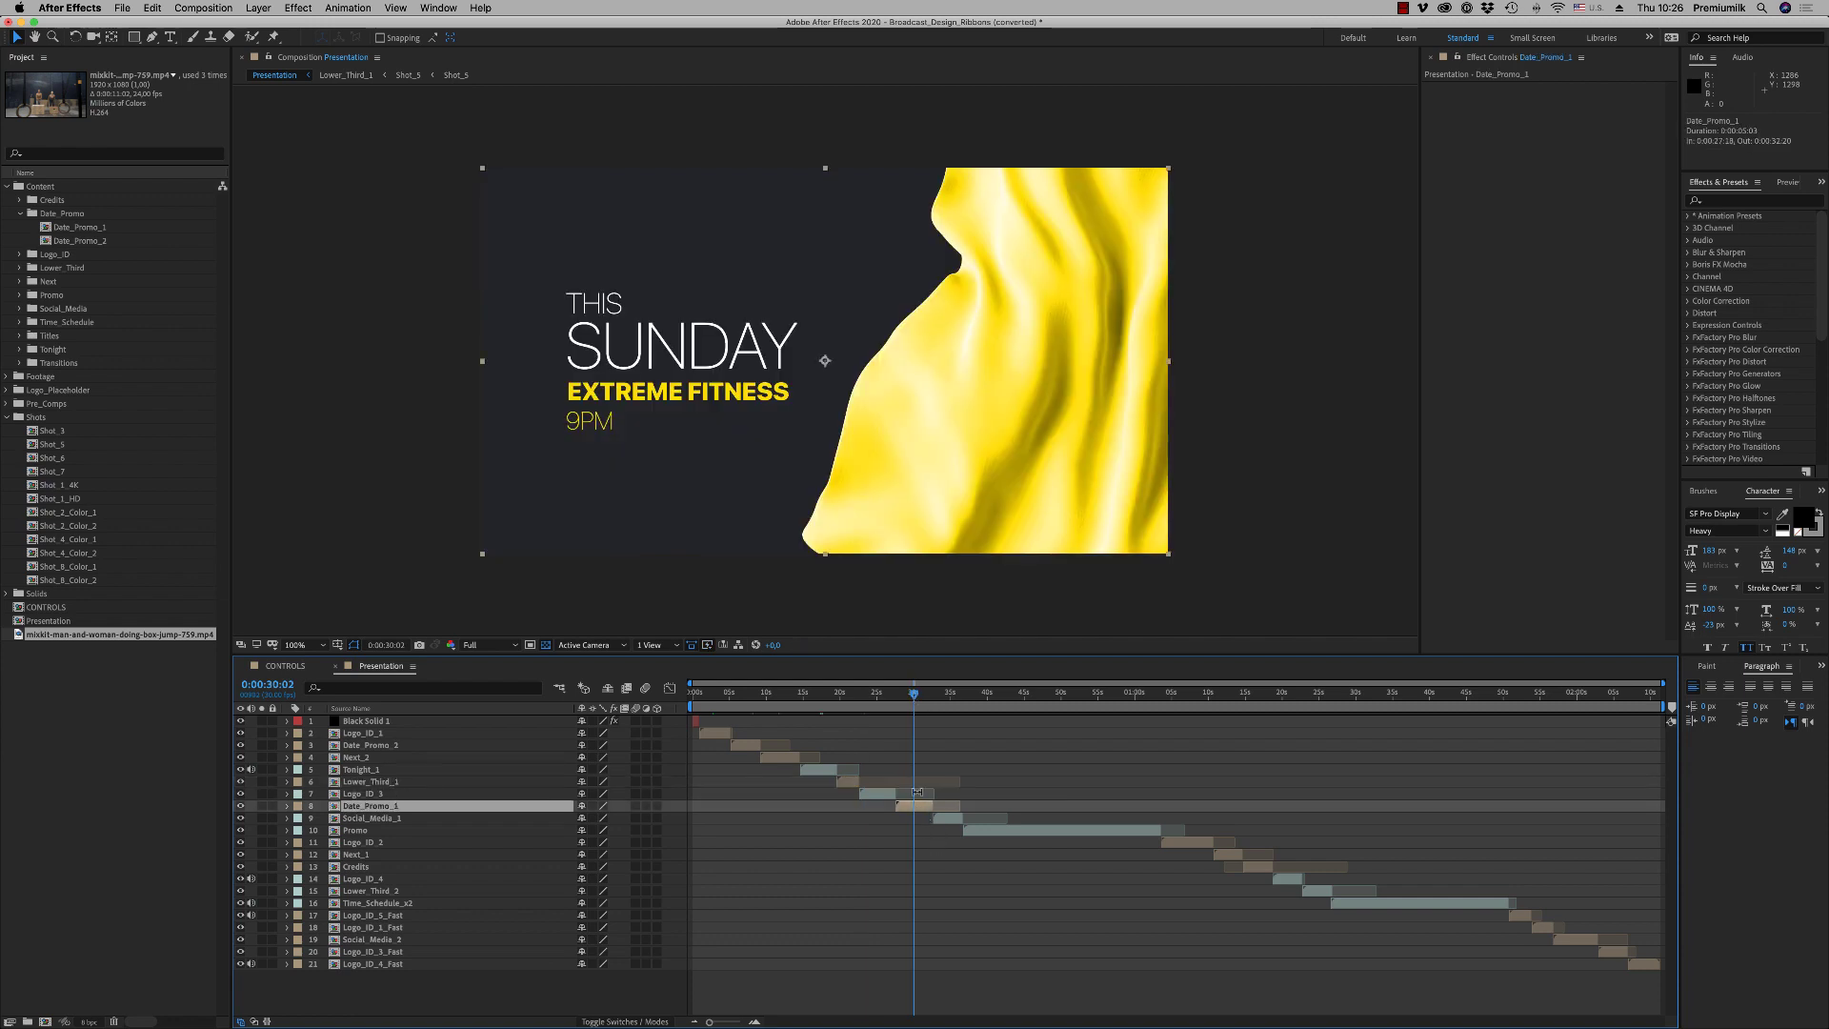
{"action": "left_click", "coordinate": [949, 695]}
{"action": "left_click", "coordinate": [965, 818]}
Open and preview Social_Media_1, then inspect the Logo_Placeholder composition on a black background
{"action": "double_click", "coordinate": [949, 821]}
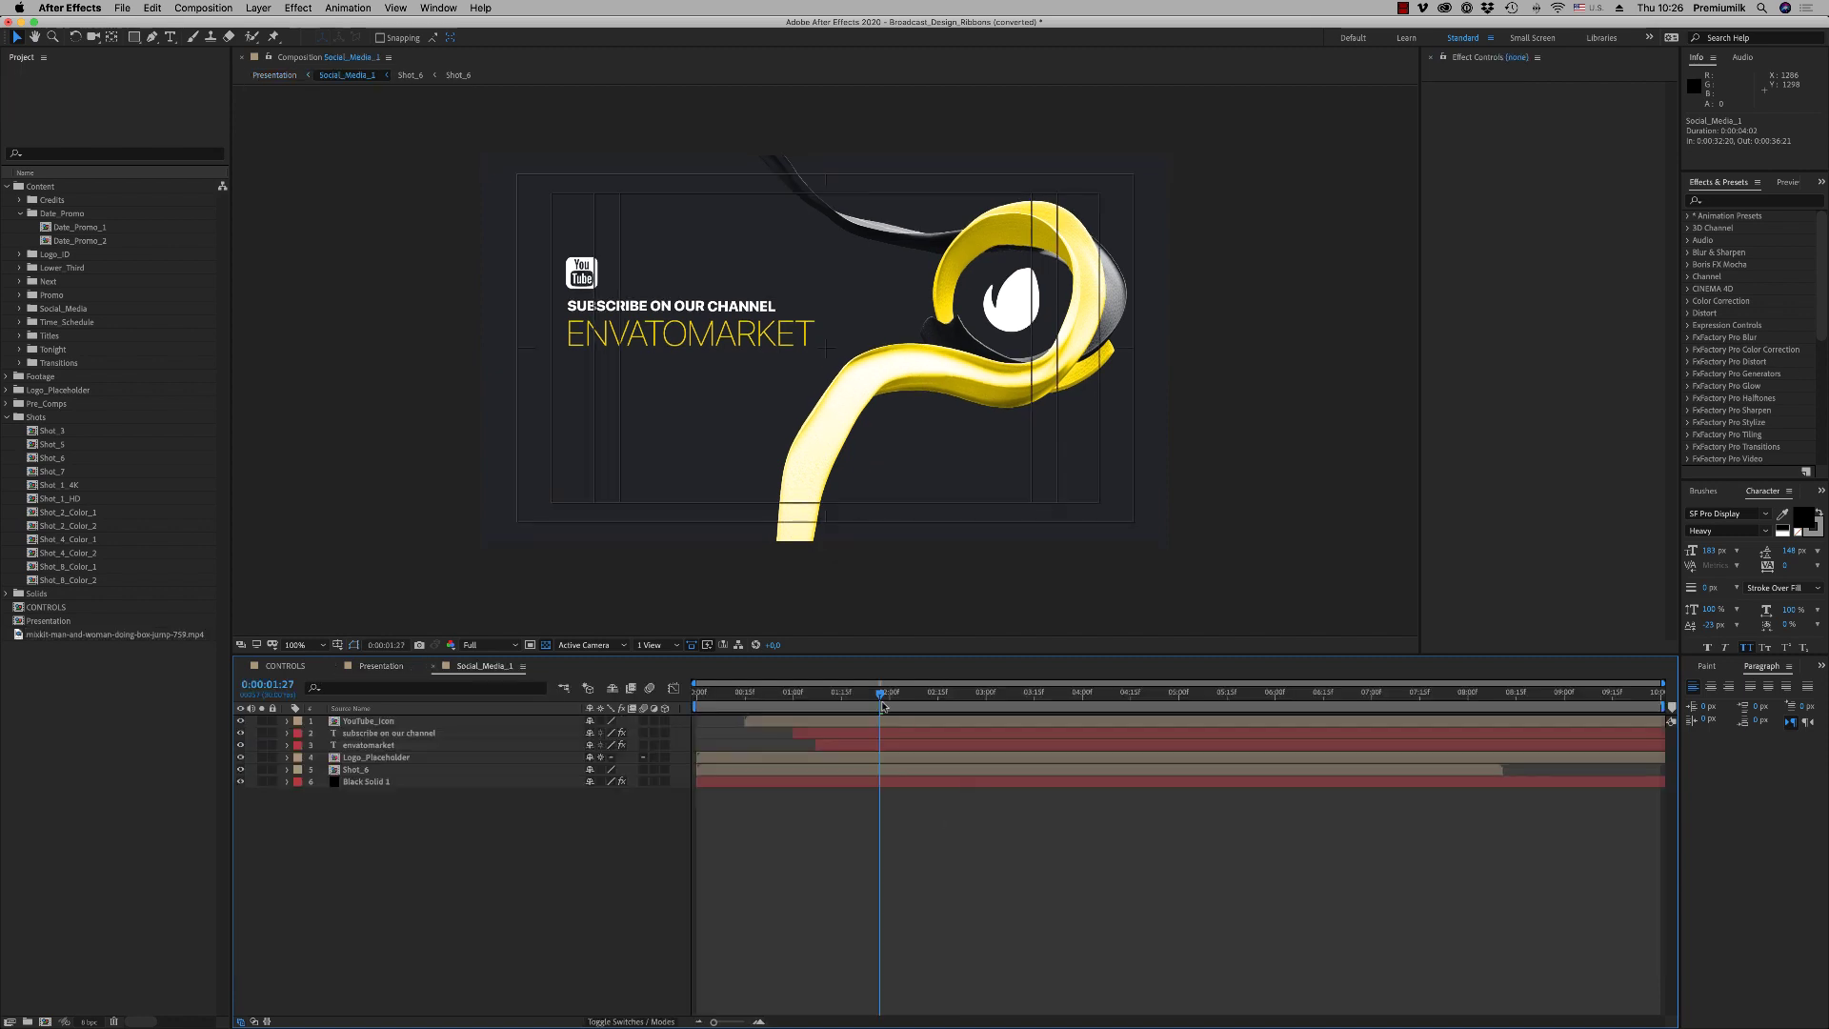
{"action": "key", "text": "space"}
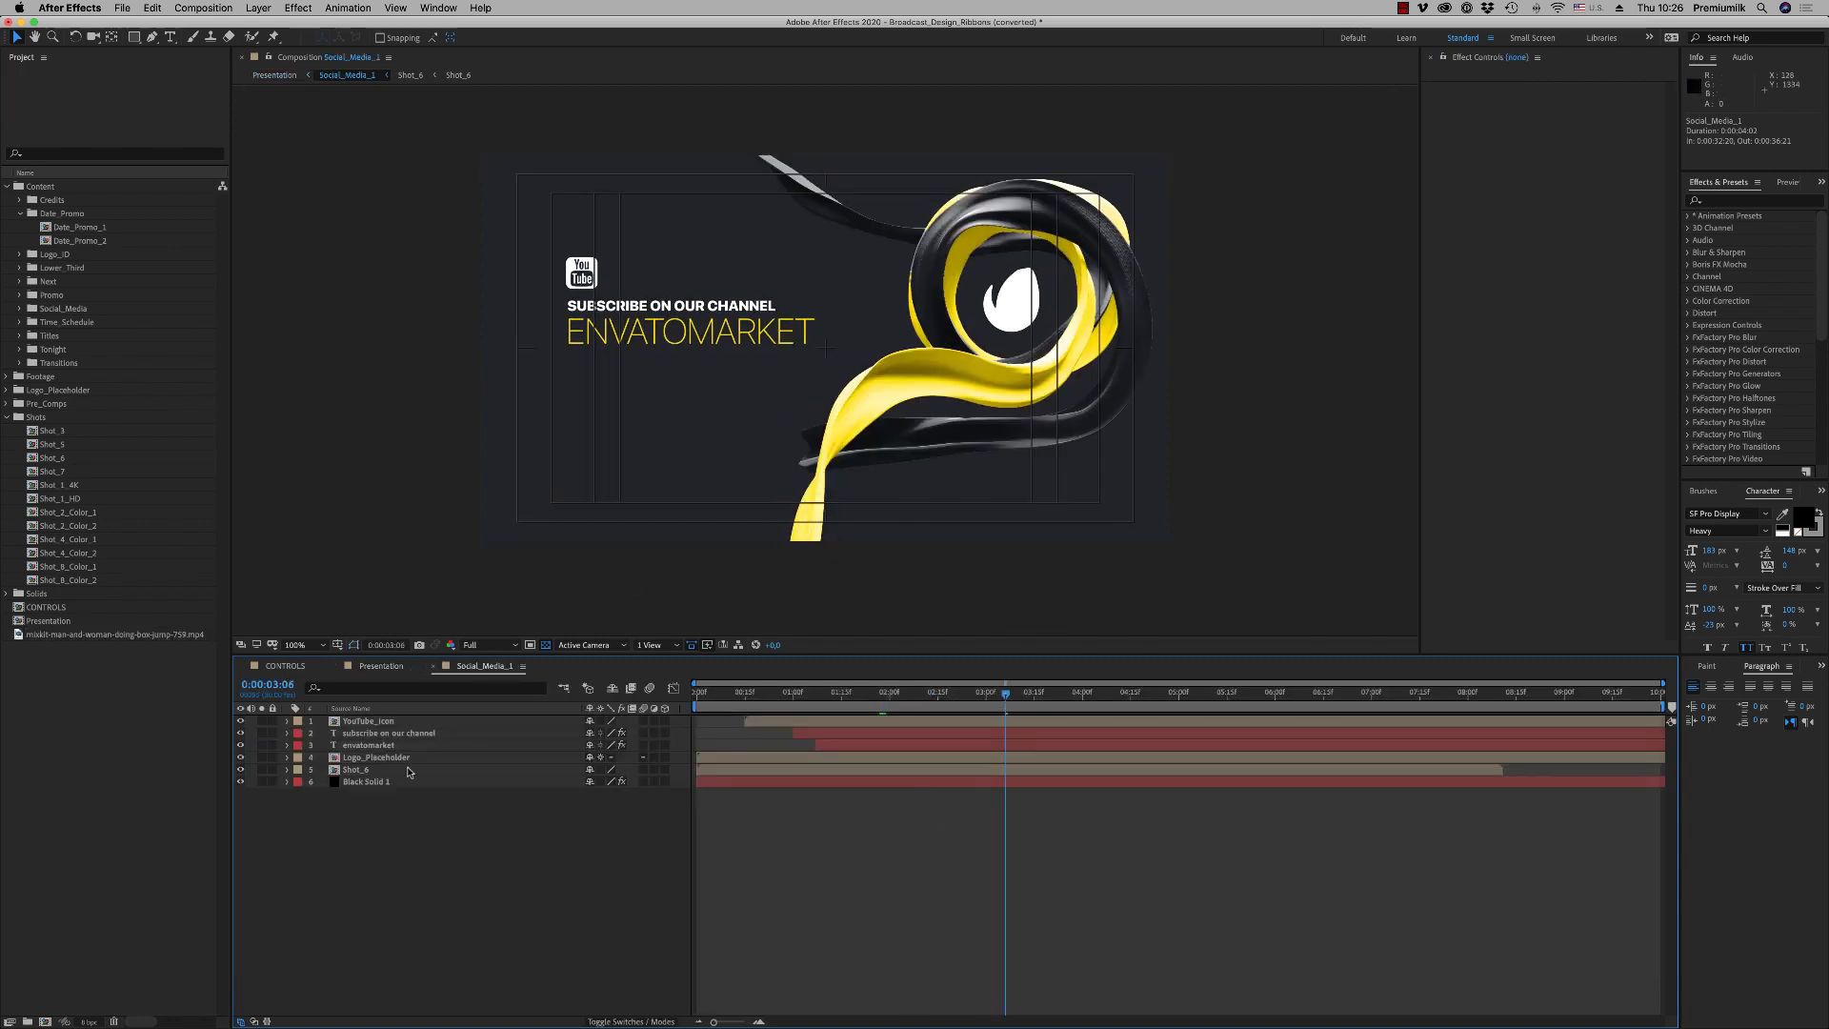
{"action": "left_click", "coordinate": [400, 759]}
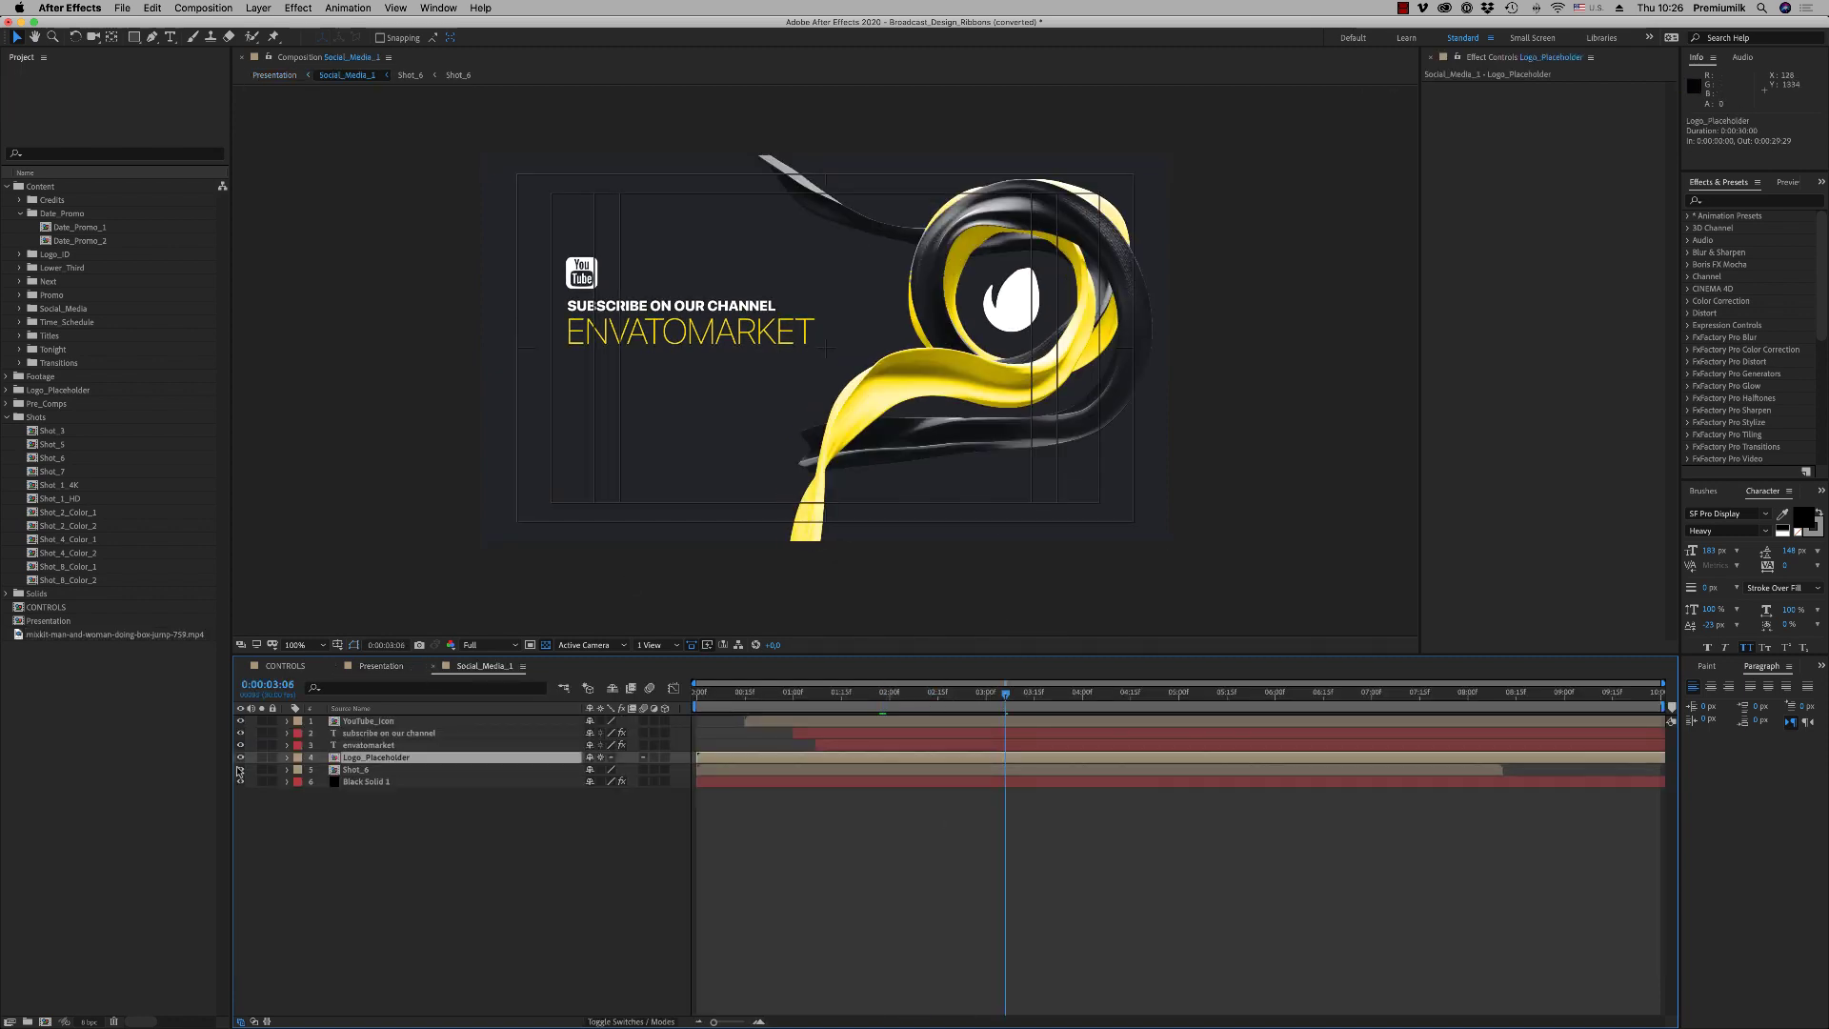
{"action": "double_click", "coordinate": [361, 760]}
{"action": "left_click", "coordinate": [546, 646]}
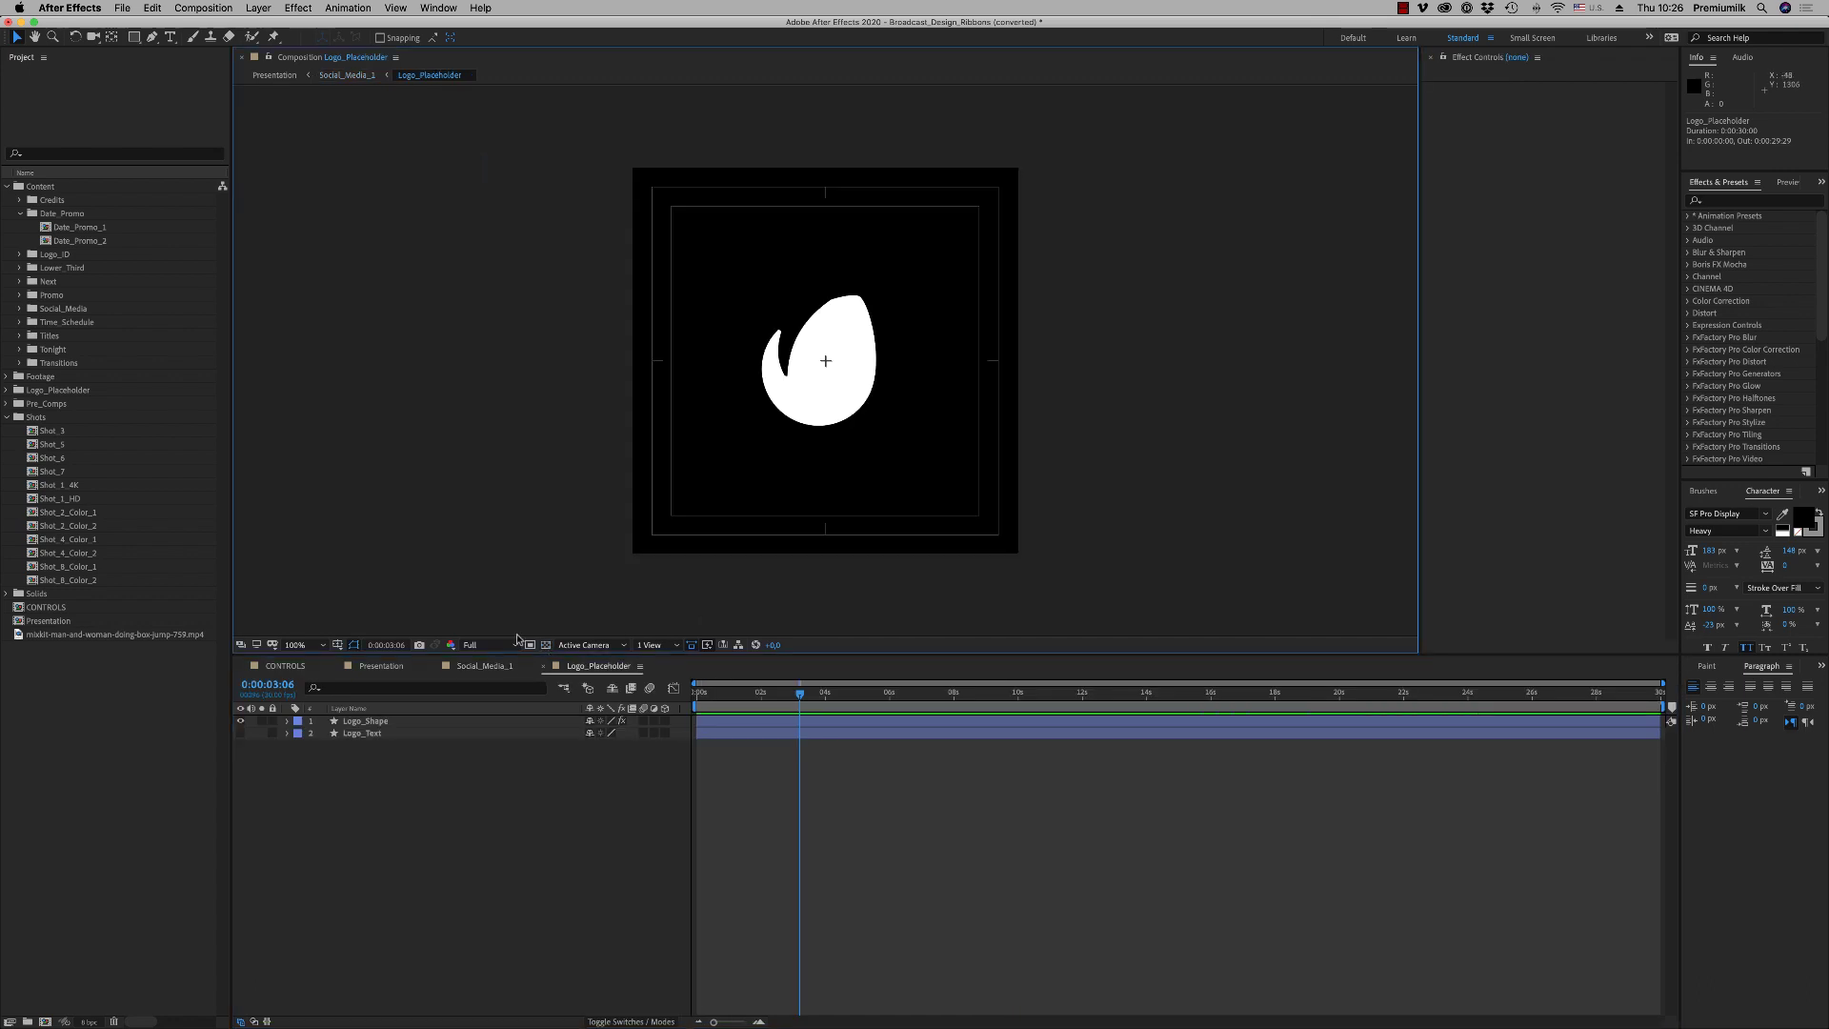
{"action": "left_click", "coordinate": [544, 667]}
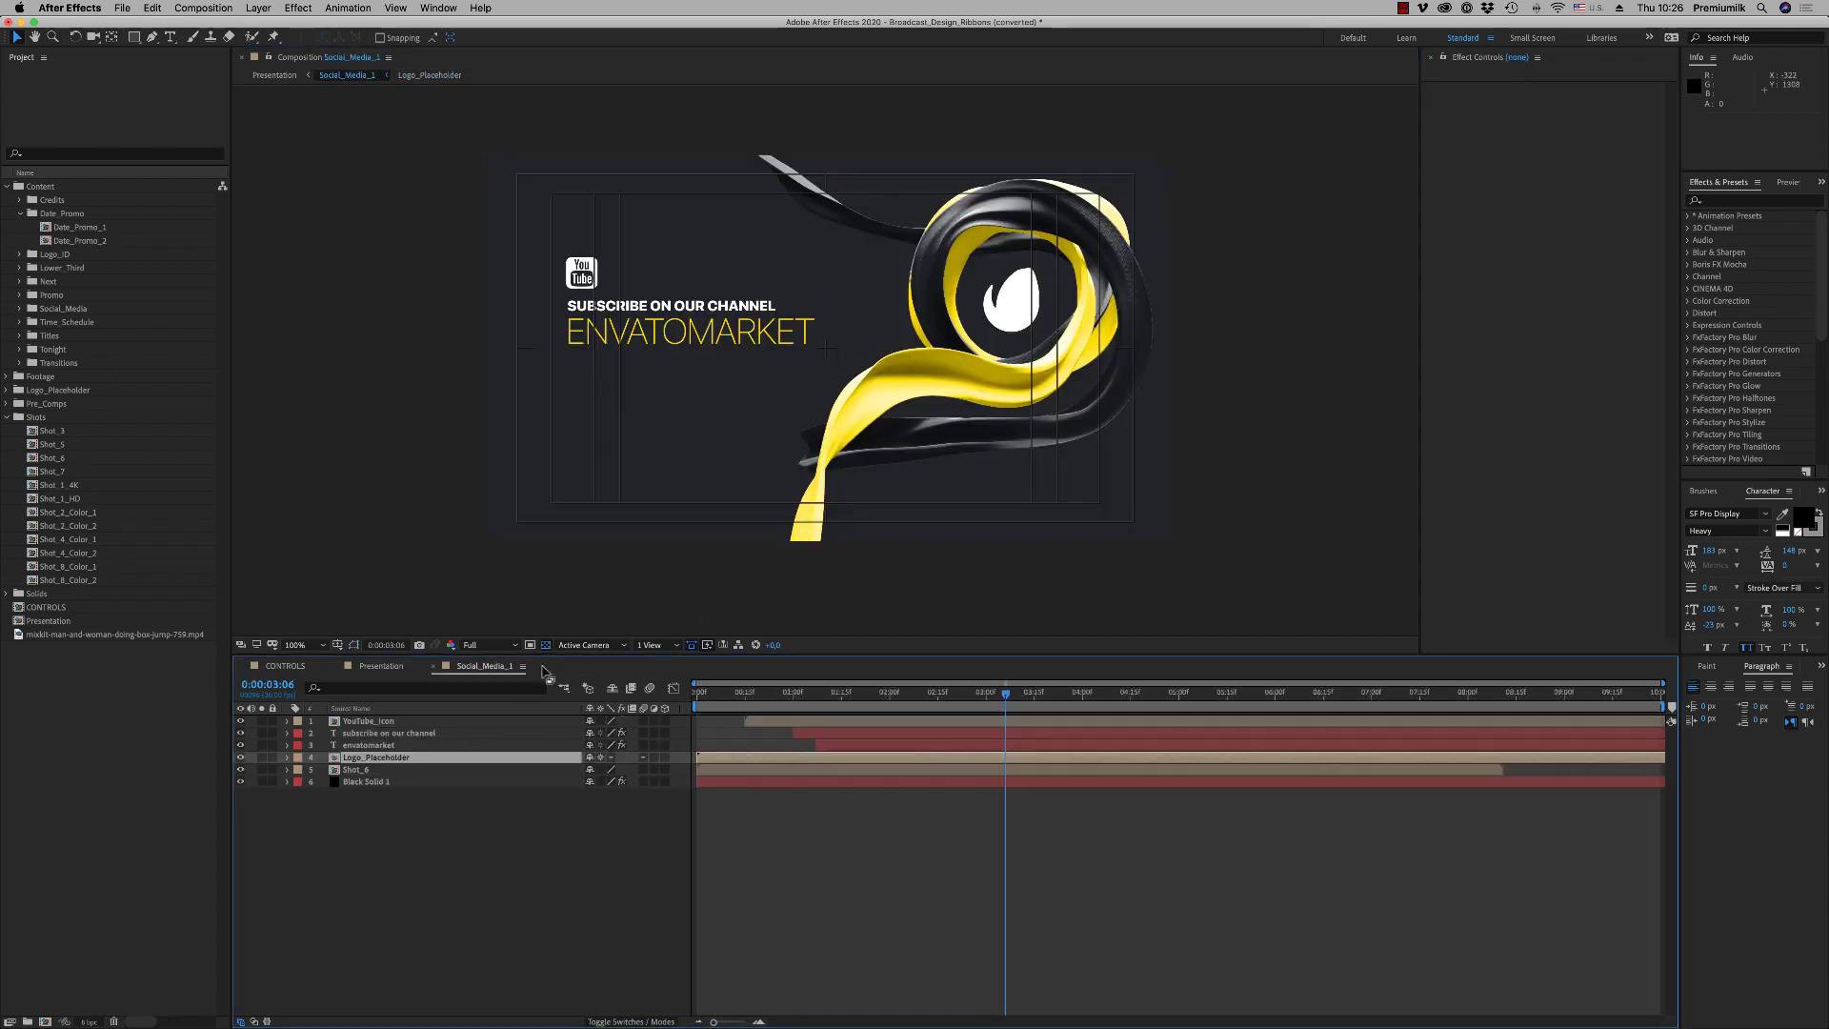
{"action": "left_click", "coordinate": [511, 836]}
Reveal the YouTube_Icon source in the Project panel and try replacing it with Instagram_Icon
{"action": "right_click", "coordinate": [367, 722]}
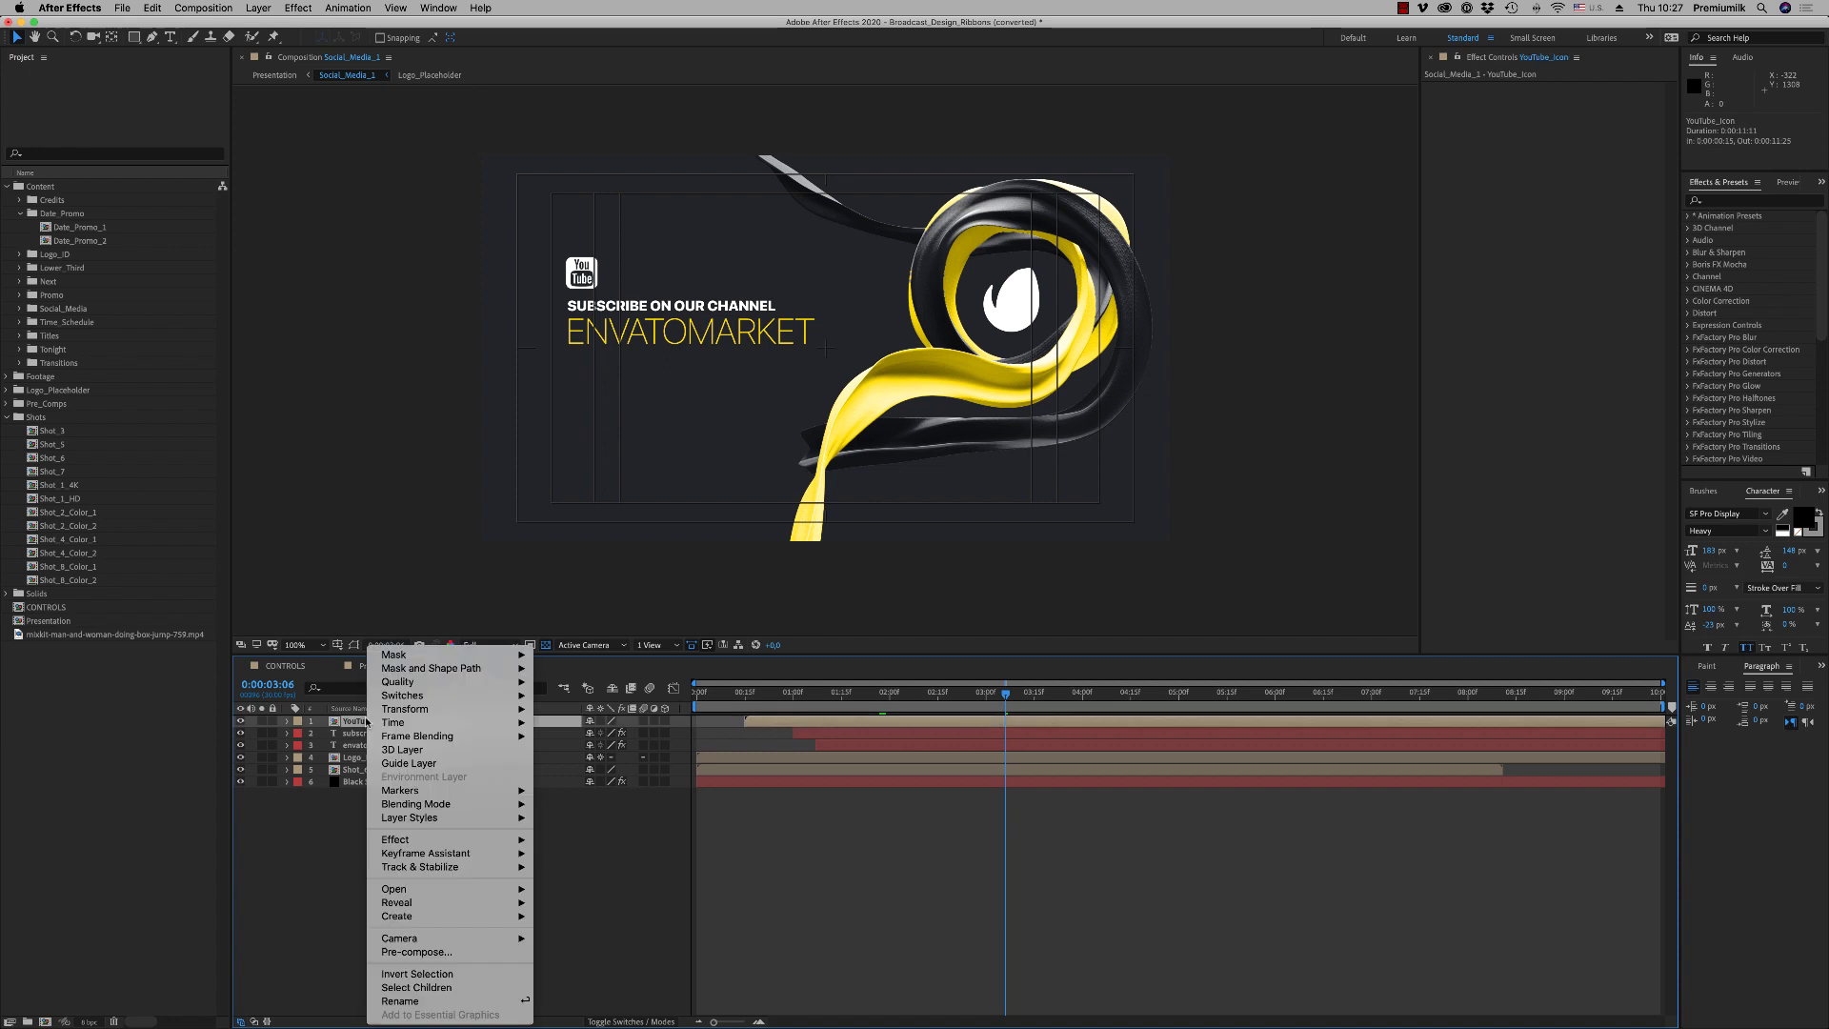
{"action": "mouse_move", "coordinate": [457, 903]}
{"action": "left_click", "coordinate": [618, 916]}
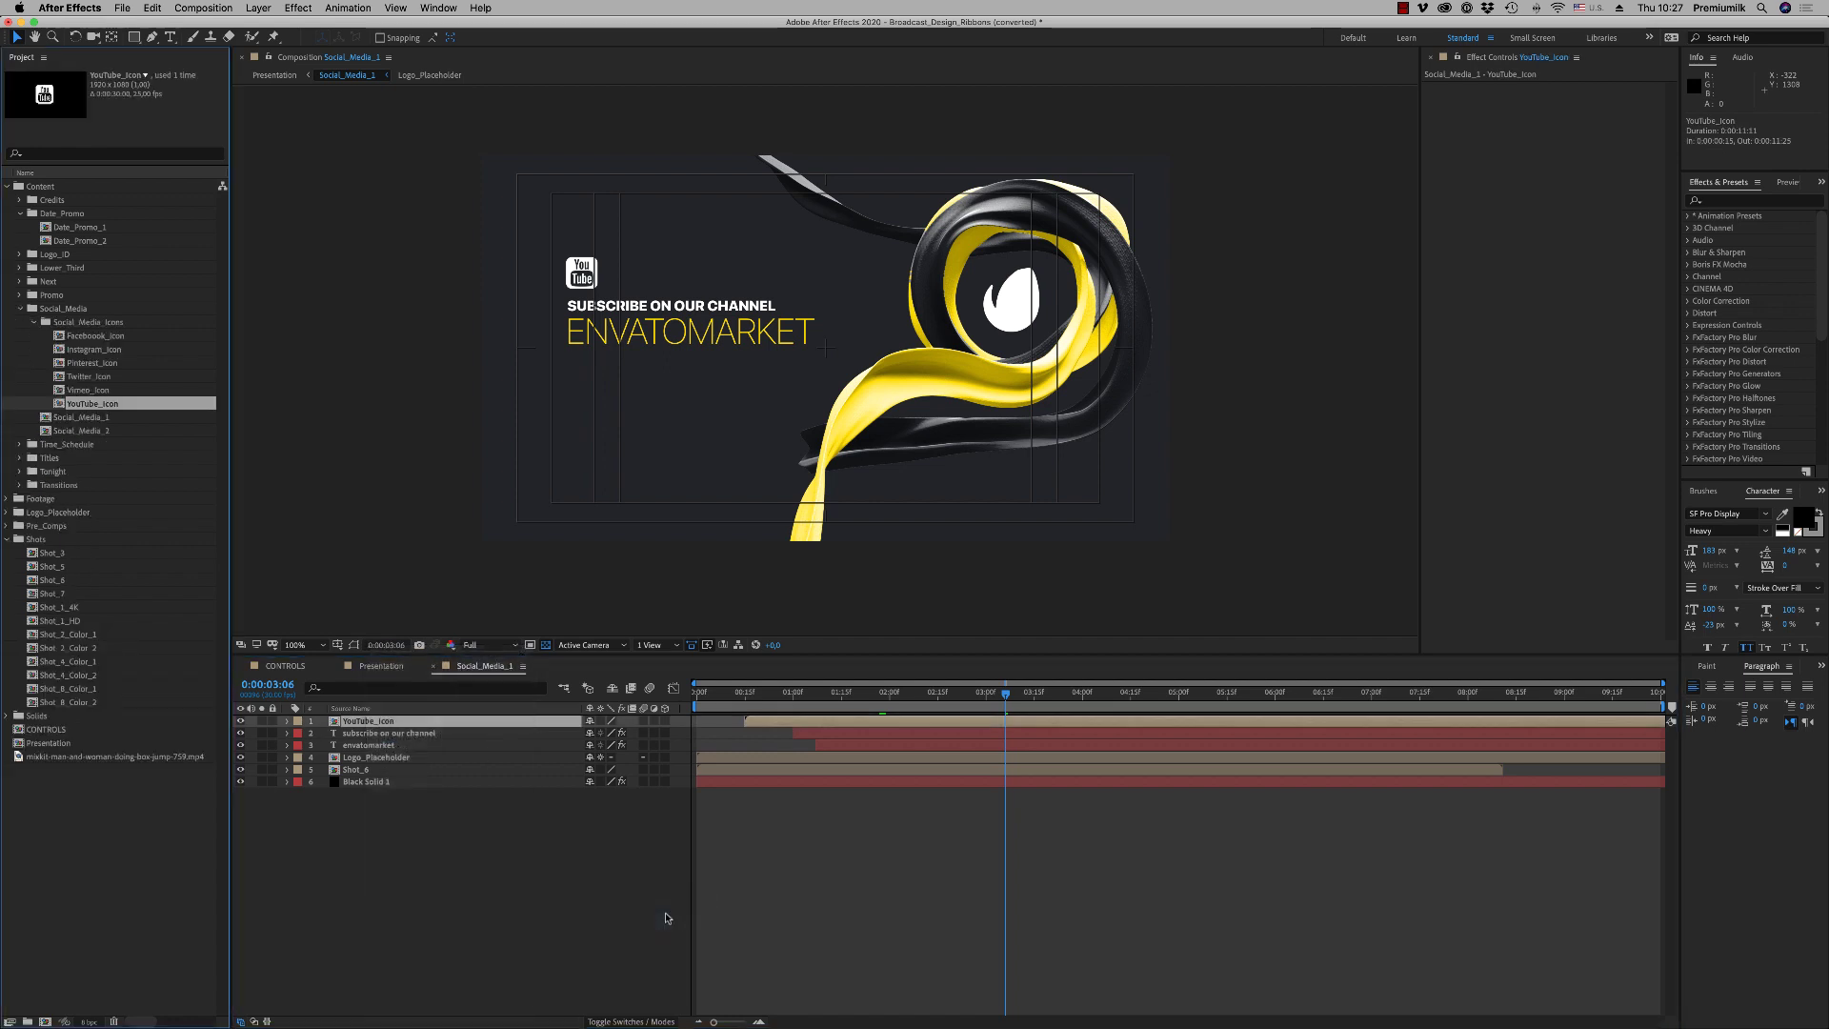
{"action": "left_click_drag", "start_coordinate": [87, 341], "coordinate": [466, 765]}
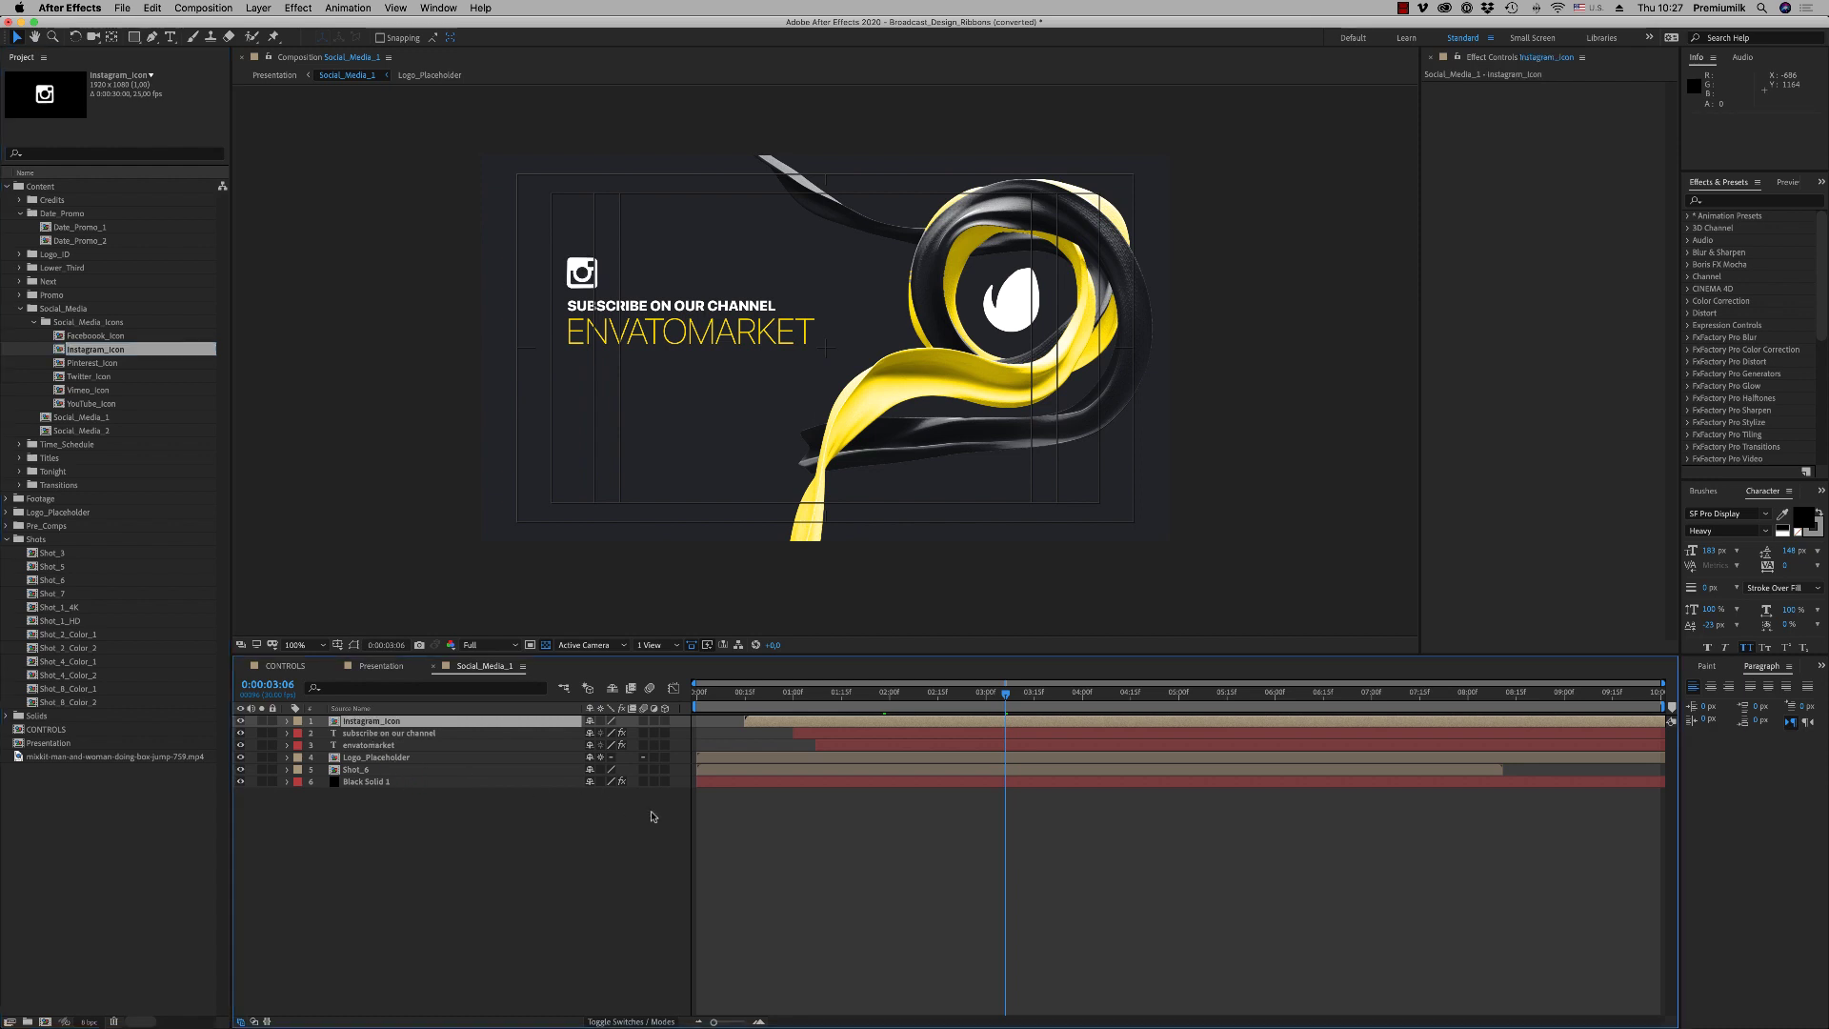
{"action": "left_click", "coordinate": [1025, 856]}
{"action": "left_click_drag", "start_coordinate": [1005, 694], "coordinate": [1091, 693]}
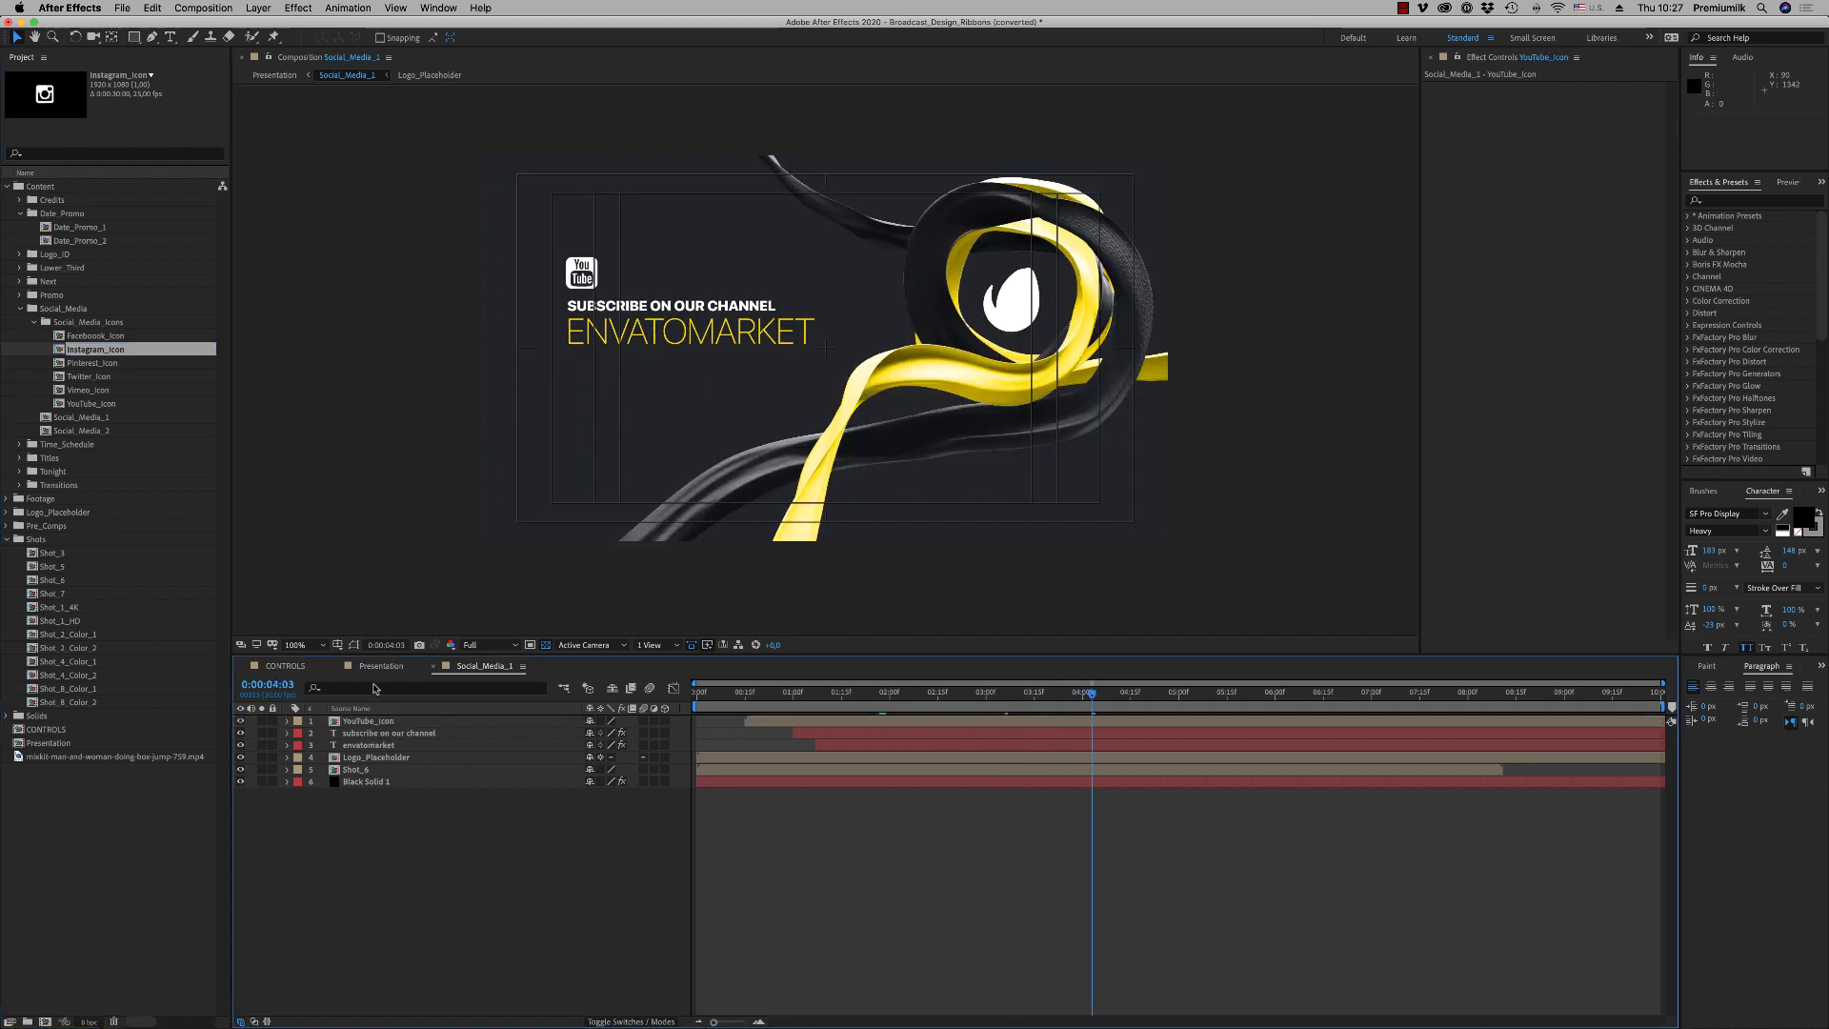
Return to Presentation, open the Promo composition and preview it
{"action": "left_click", "coordinate": [433, 666]}
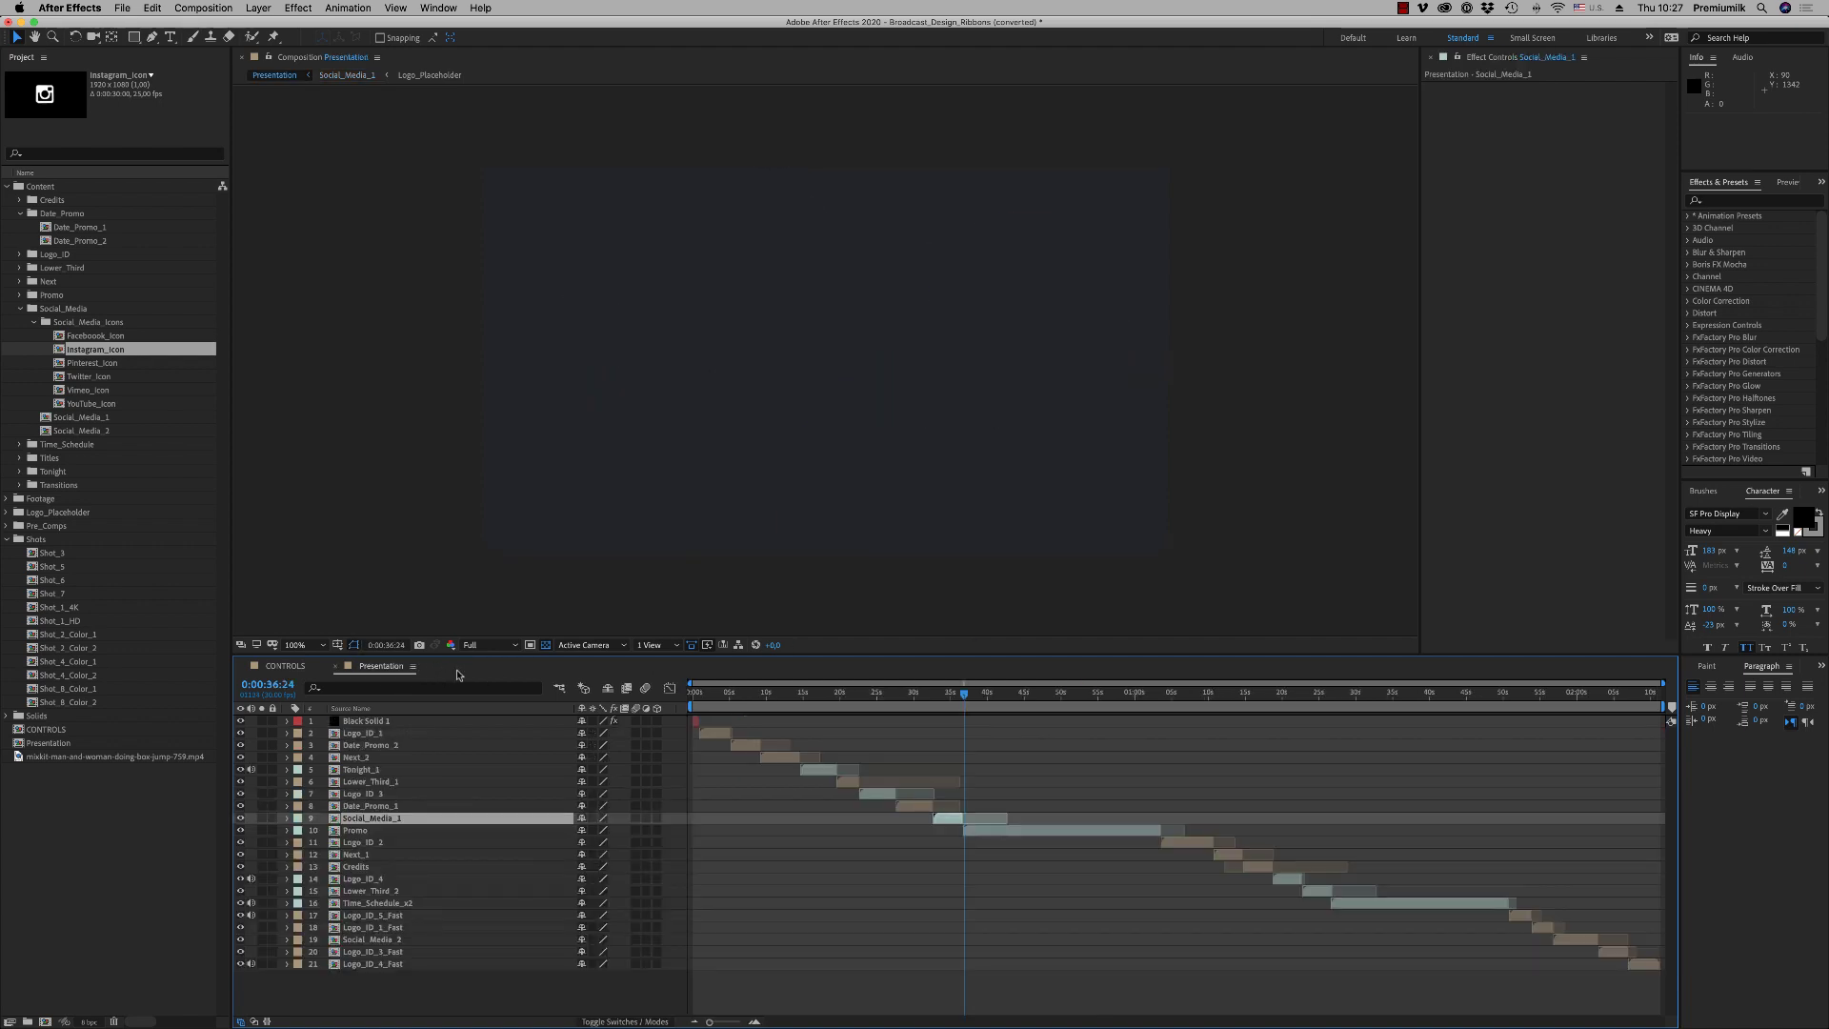
{"action": "left_click", "coordinate": [988, 696]}
{"action": "double_click", "coordinate": [996, 833]}
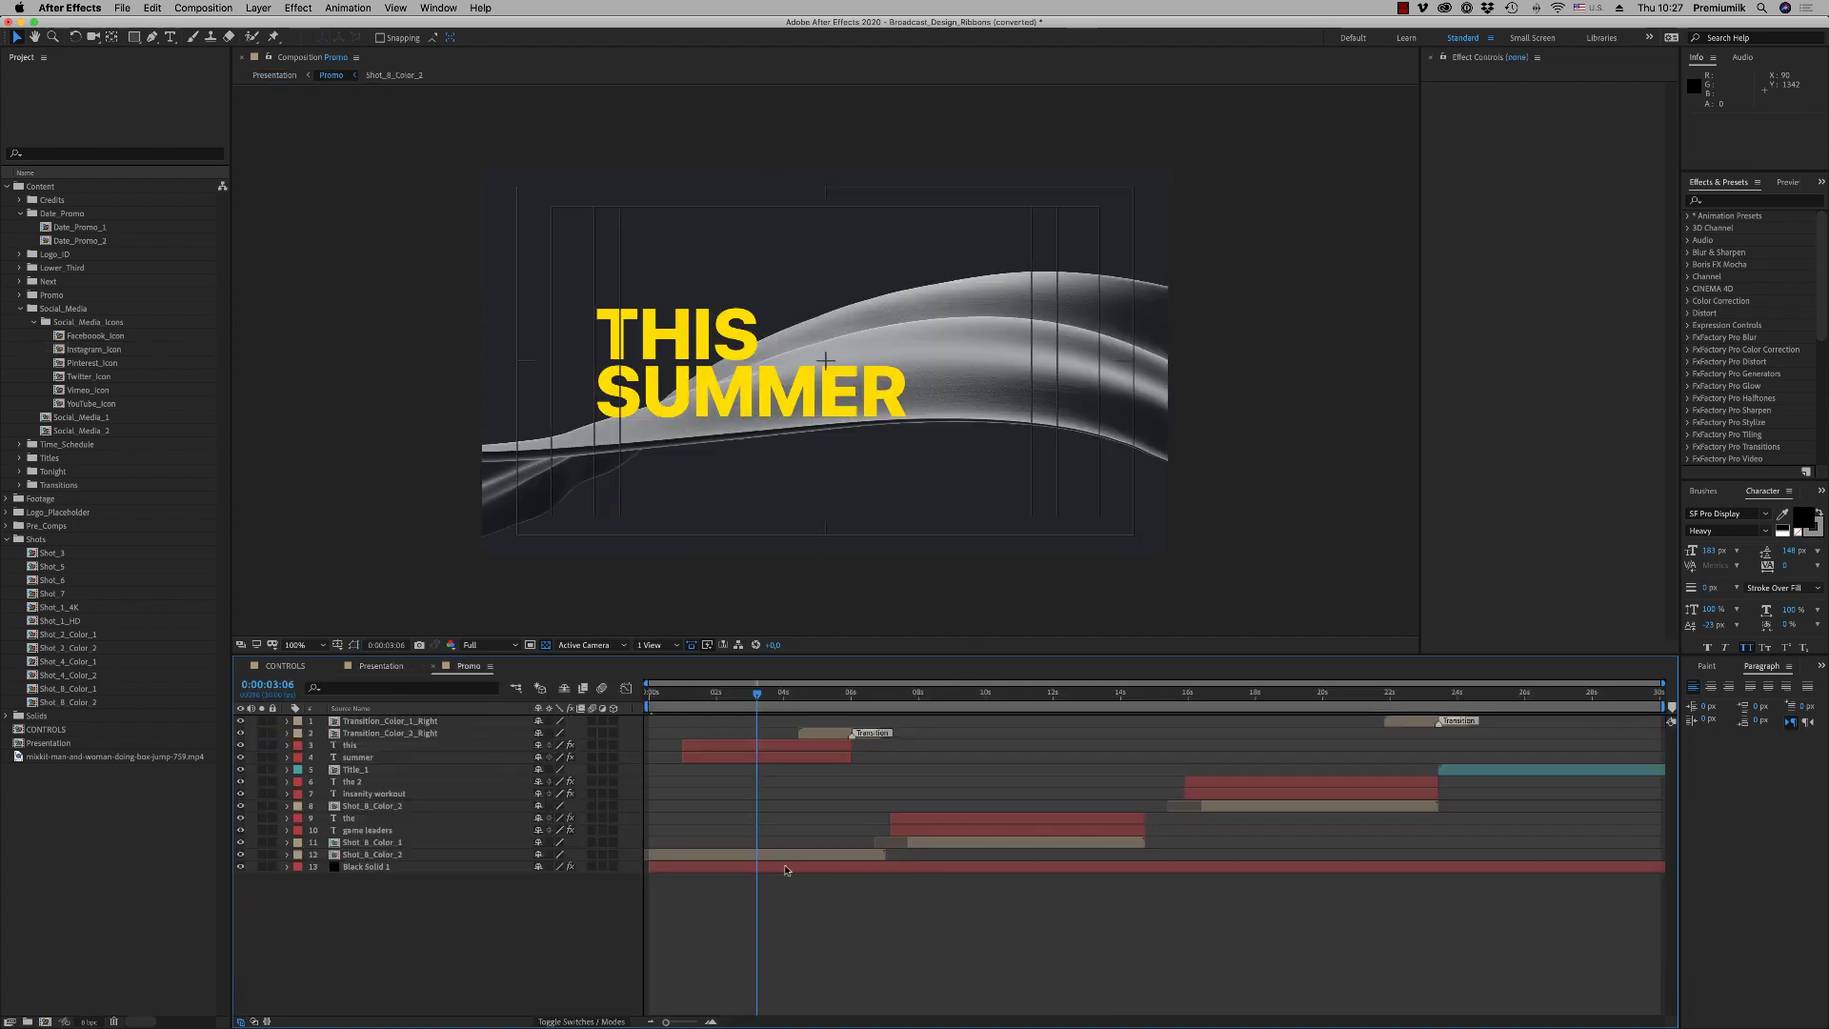
{"action": "left_click_drag", "start_coordinate": [715, 700], "coordinate": [763, 703]}
{"action": "left_click", "coordinate": [781, 750]}
{"action": "key", "text": "space"}
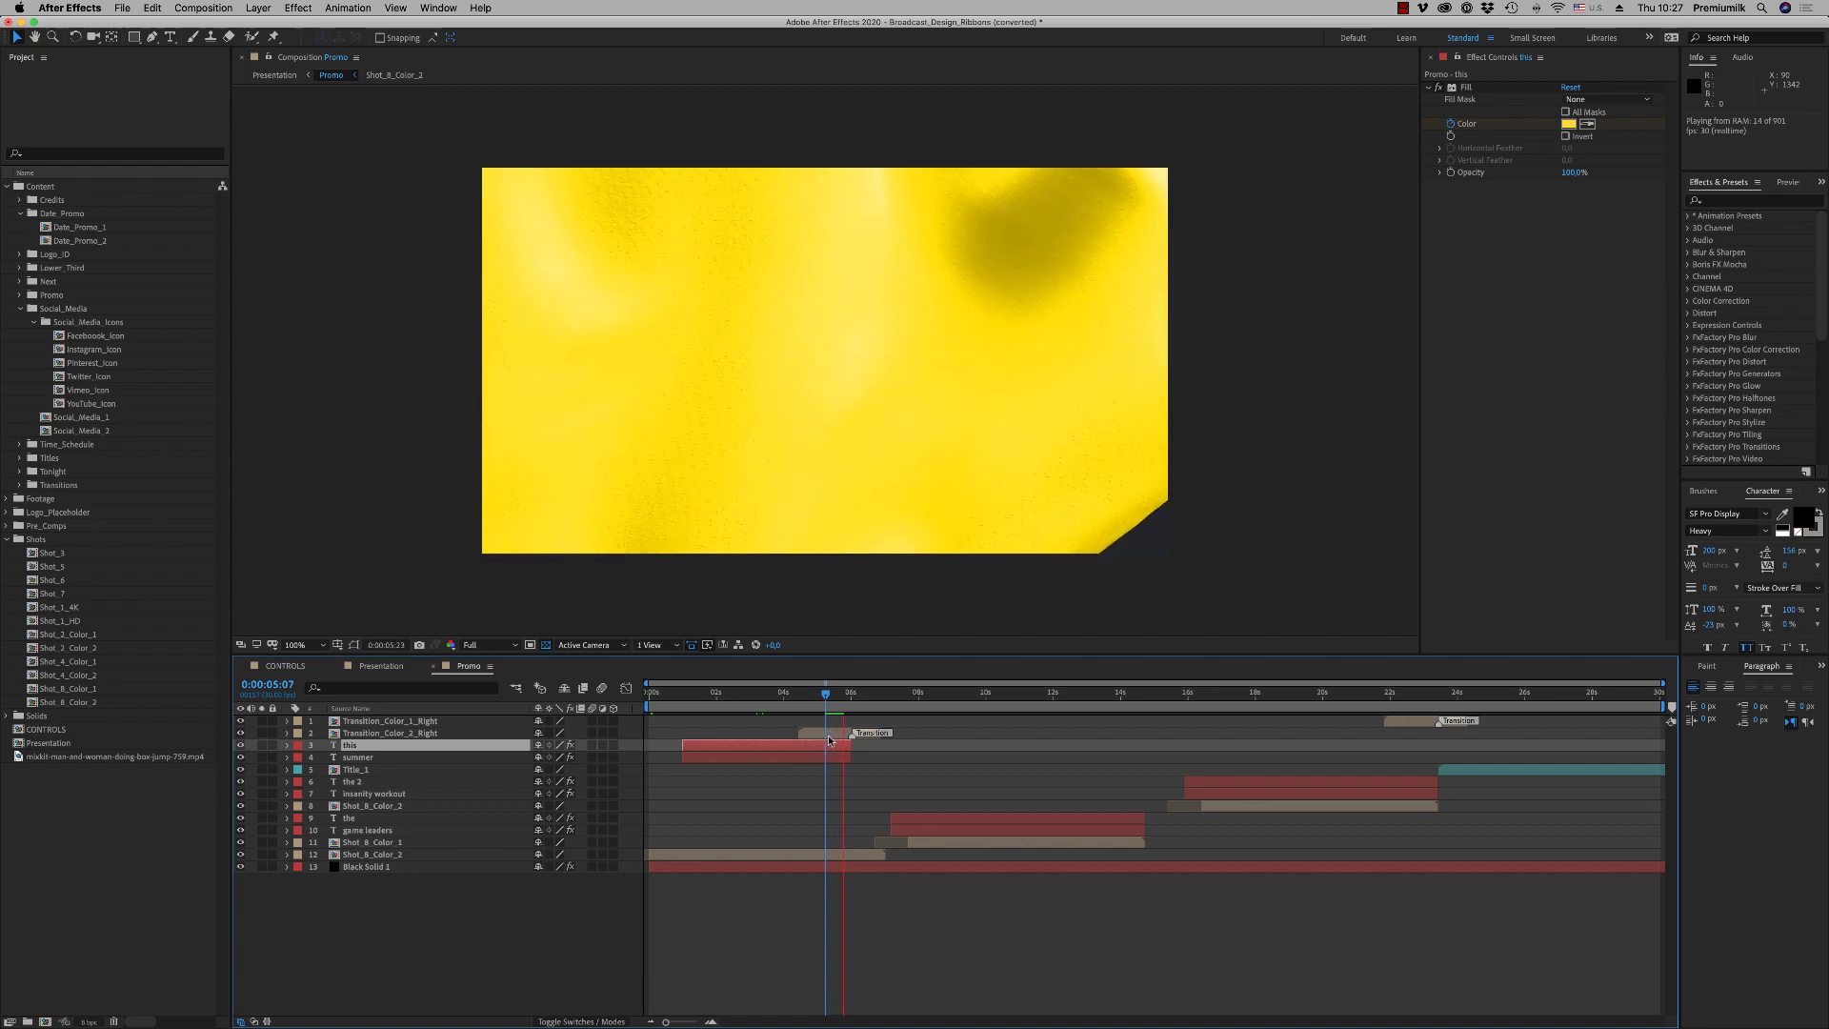
{"action": "key", "text": "space"}
Add the box-jump gym footage under THE GAME LEADERS title and start it earlier at the playhead
{"action": "left_click_drag", "start_coordinate": [917, 699], "coordinate": [952, 696]}
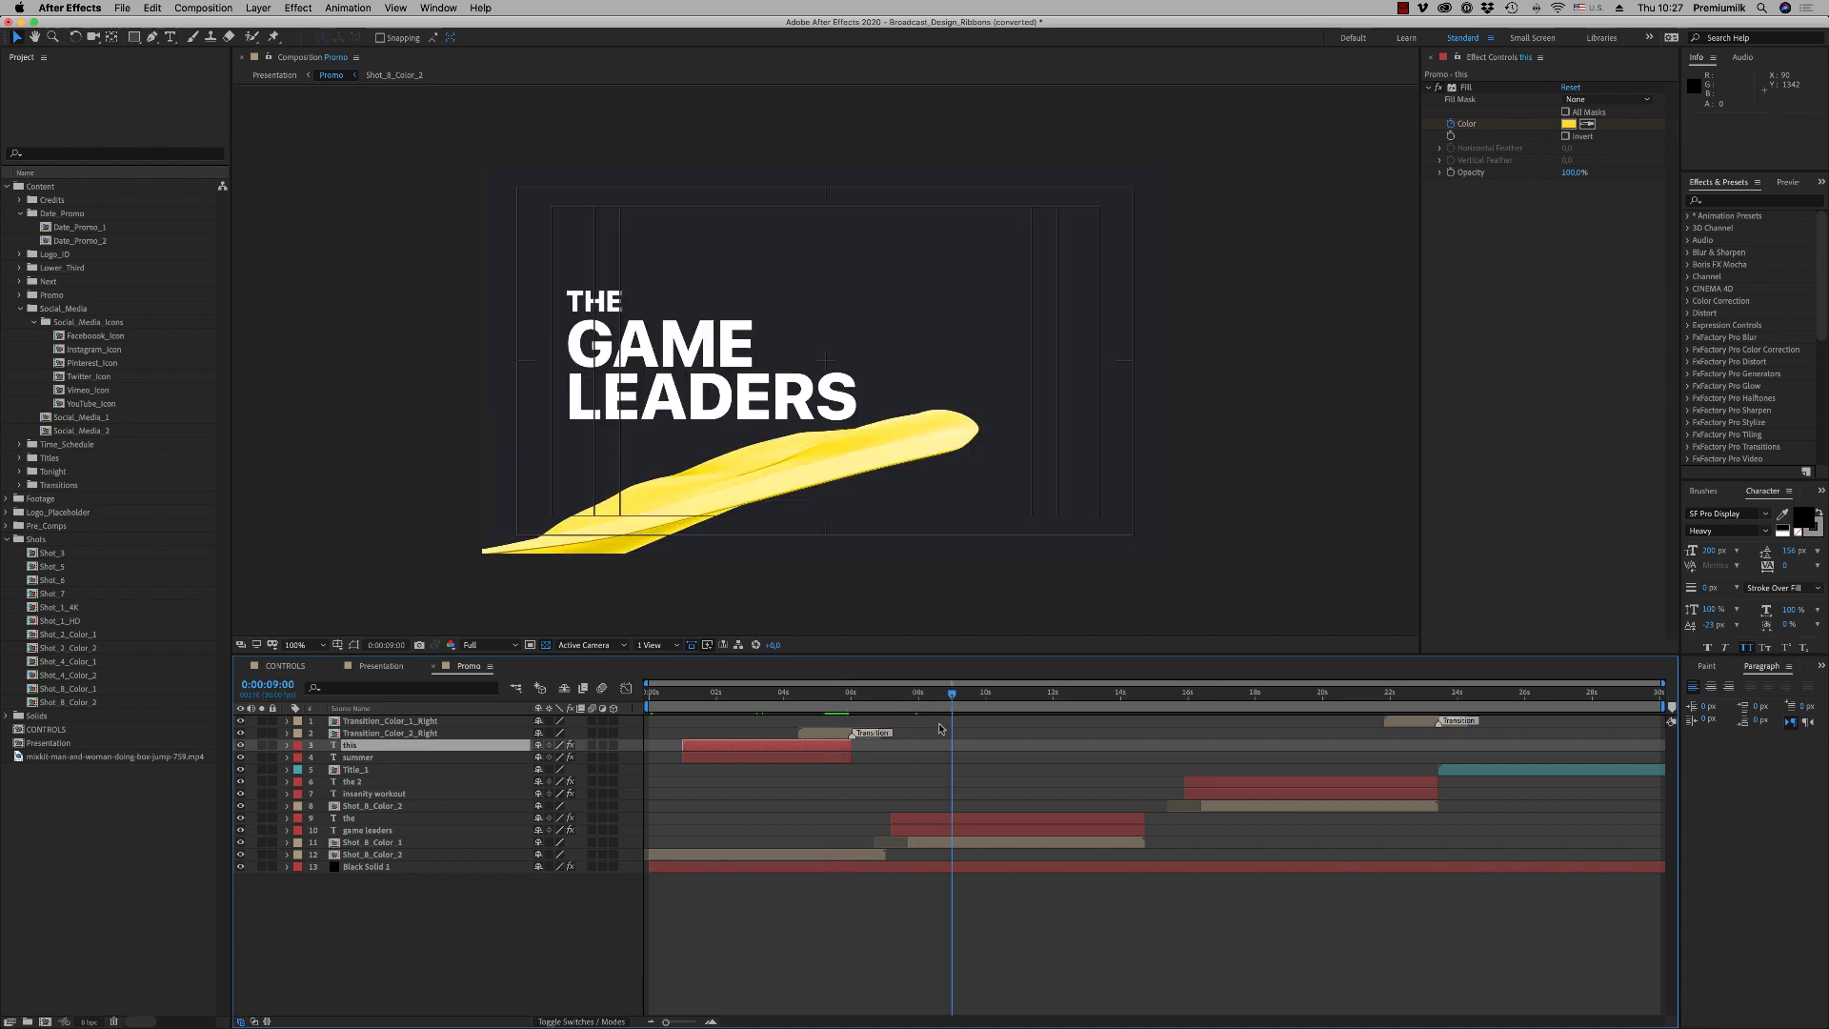
{"action": "left_click_drag", "start_coordinate": [64, 758], "coordinate": [921, 858]}
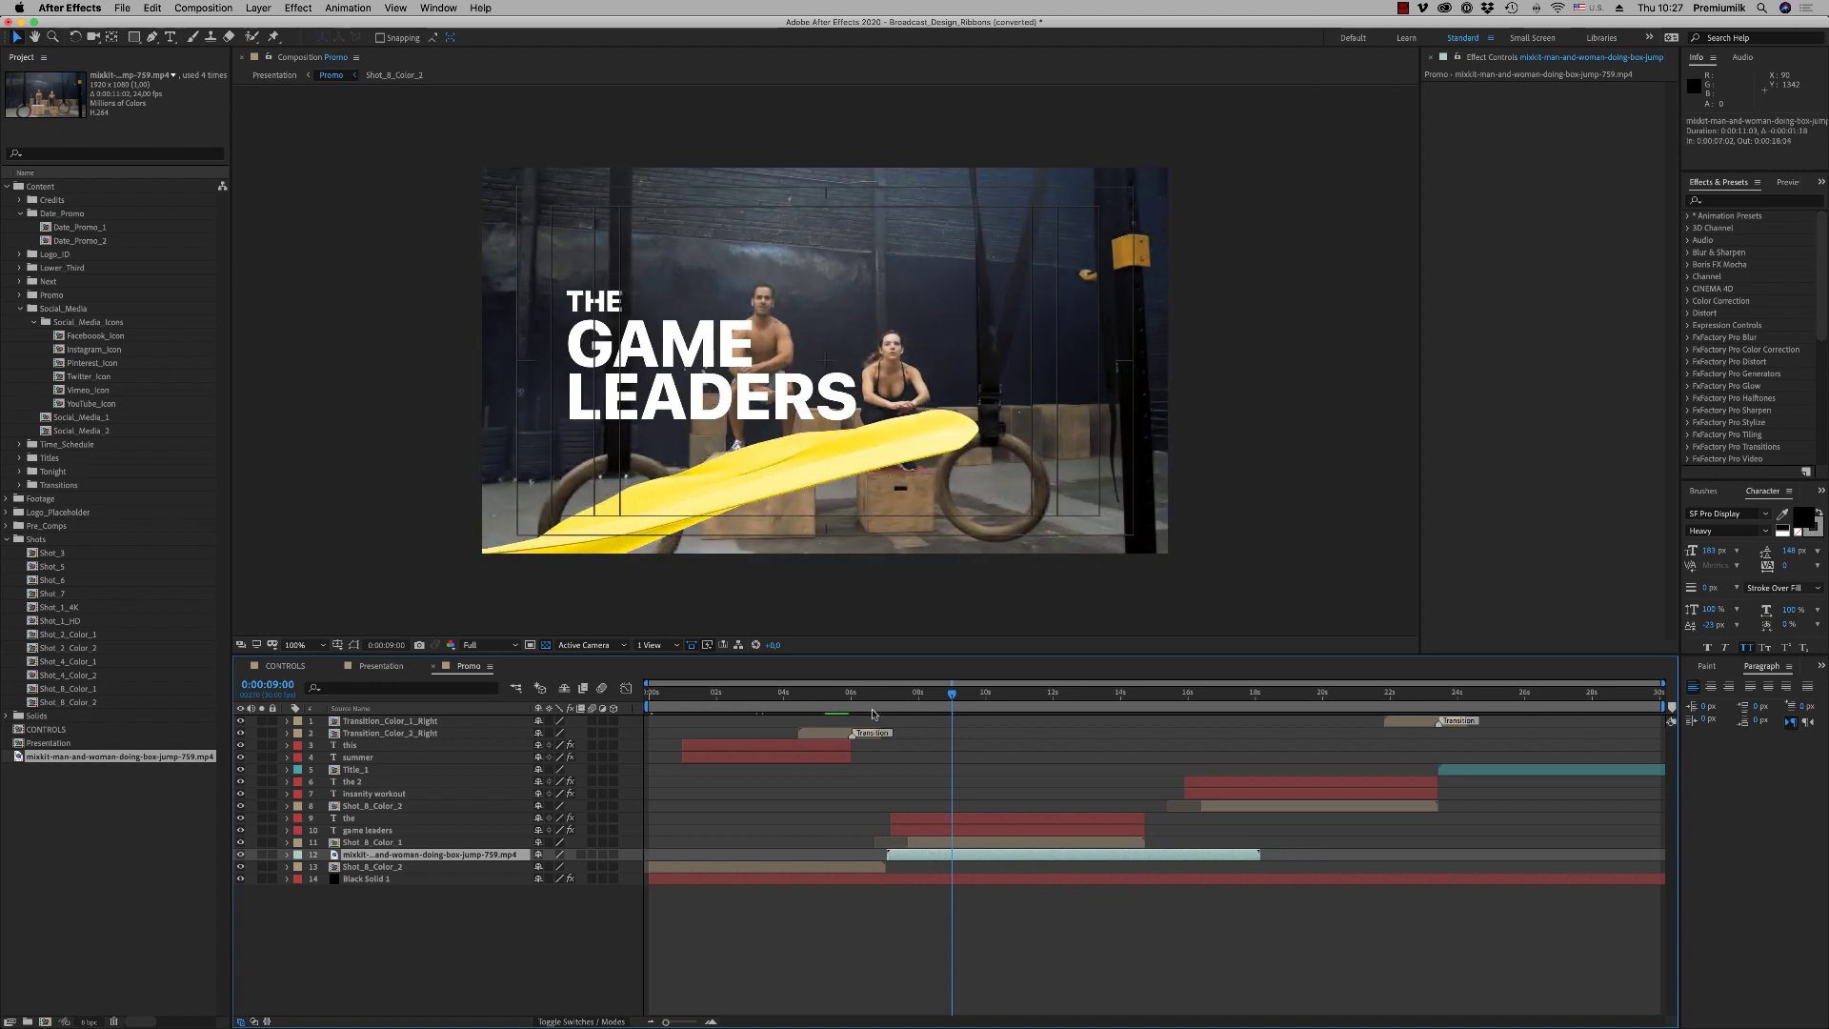
{"action": "left_click_drag", "start_coordinate": [951, 693], "coordinate": [1288, 723]}
{"action": "key", "text": "bracketleft"}
Import mixkit-fitness-man-at-a-crossfit-gym-732.mp4 into the project
{"action": "left_click", "coordinate": [162, 833]}
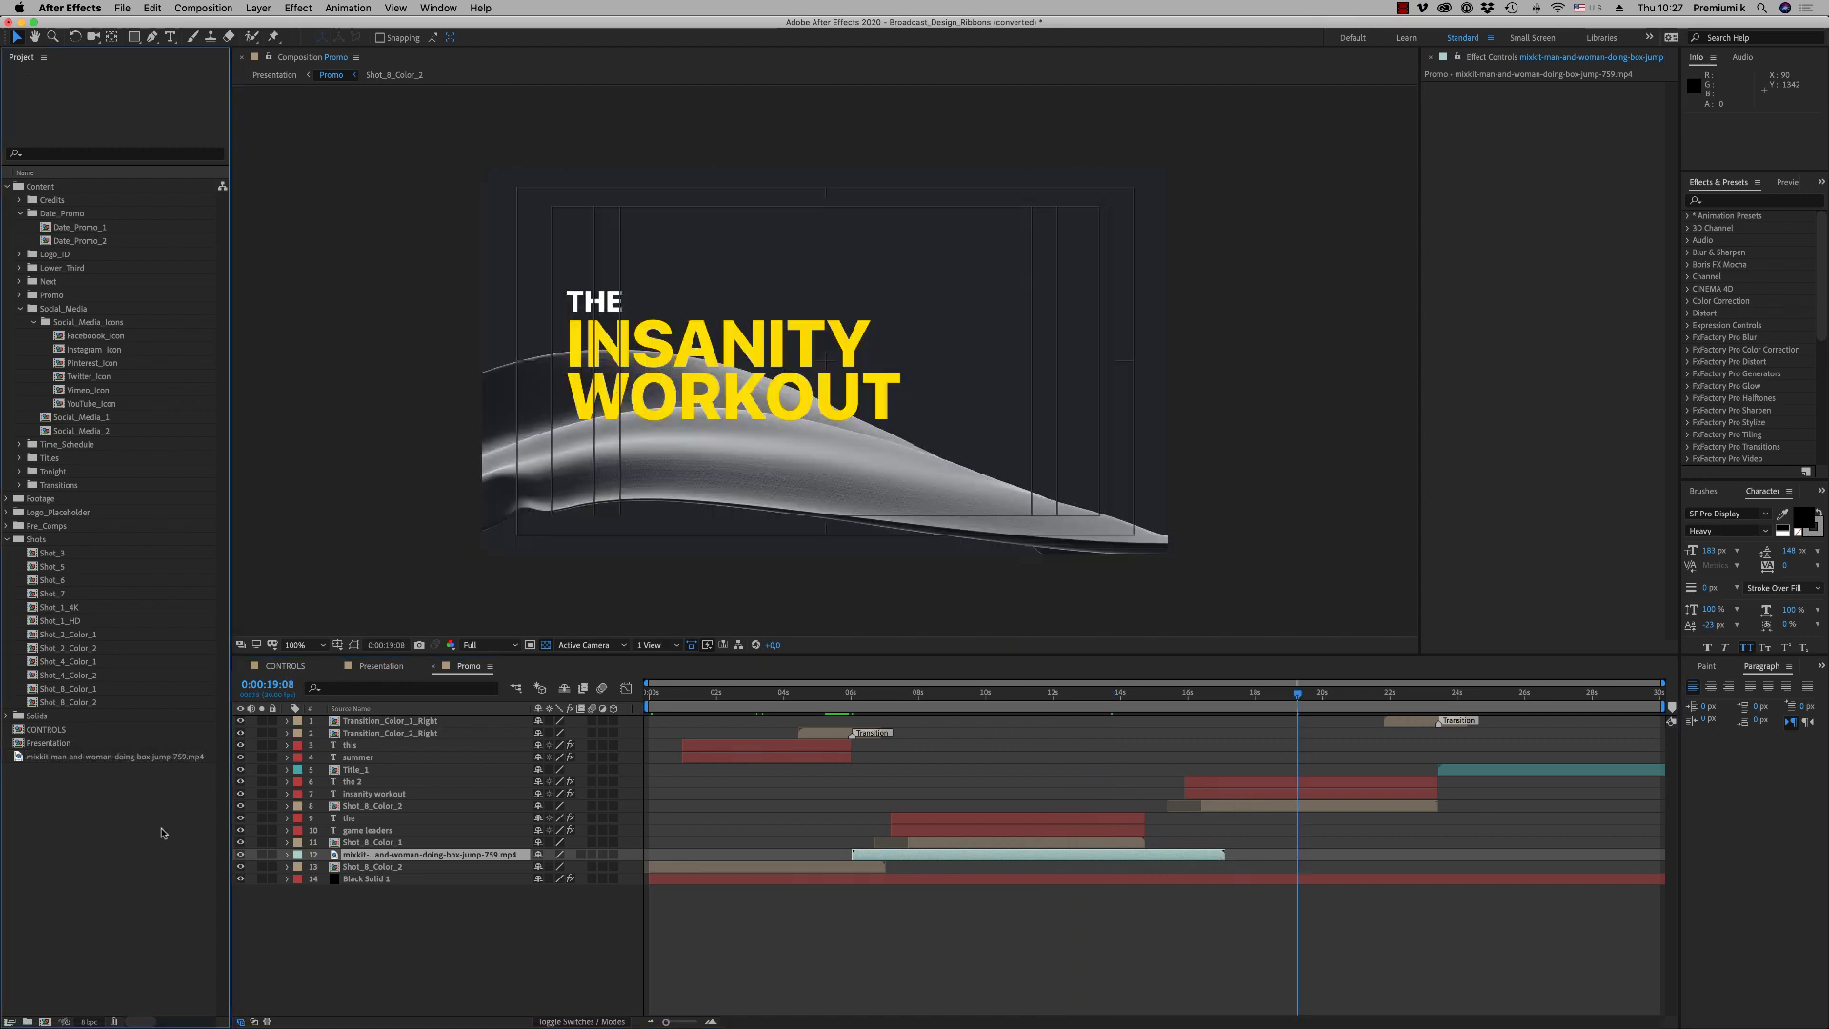
{"action": "double_click", "coordinate": [161, 833]}
{"action": "scroll", "coordinate": [1266, 612], "scroll_direction": "down", "scroll_amount": 3}
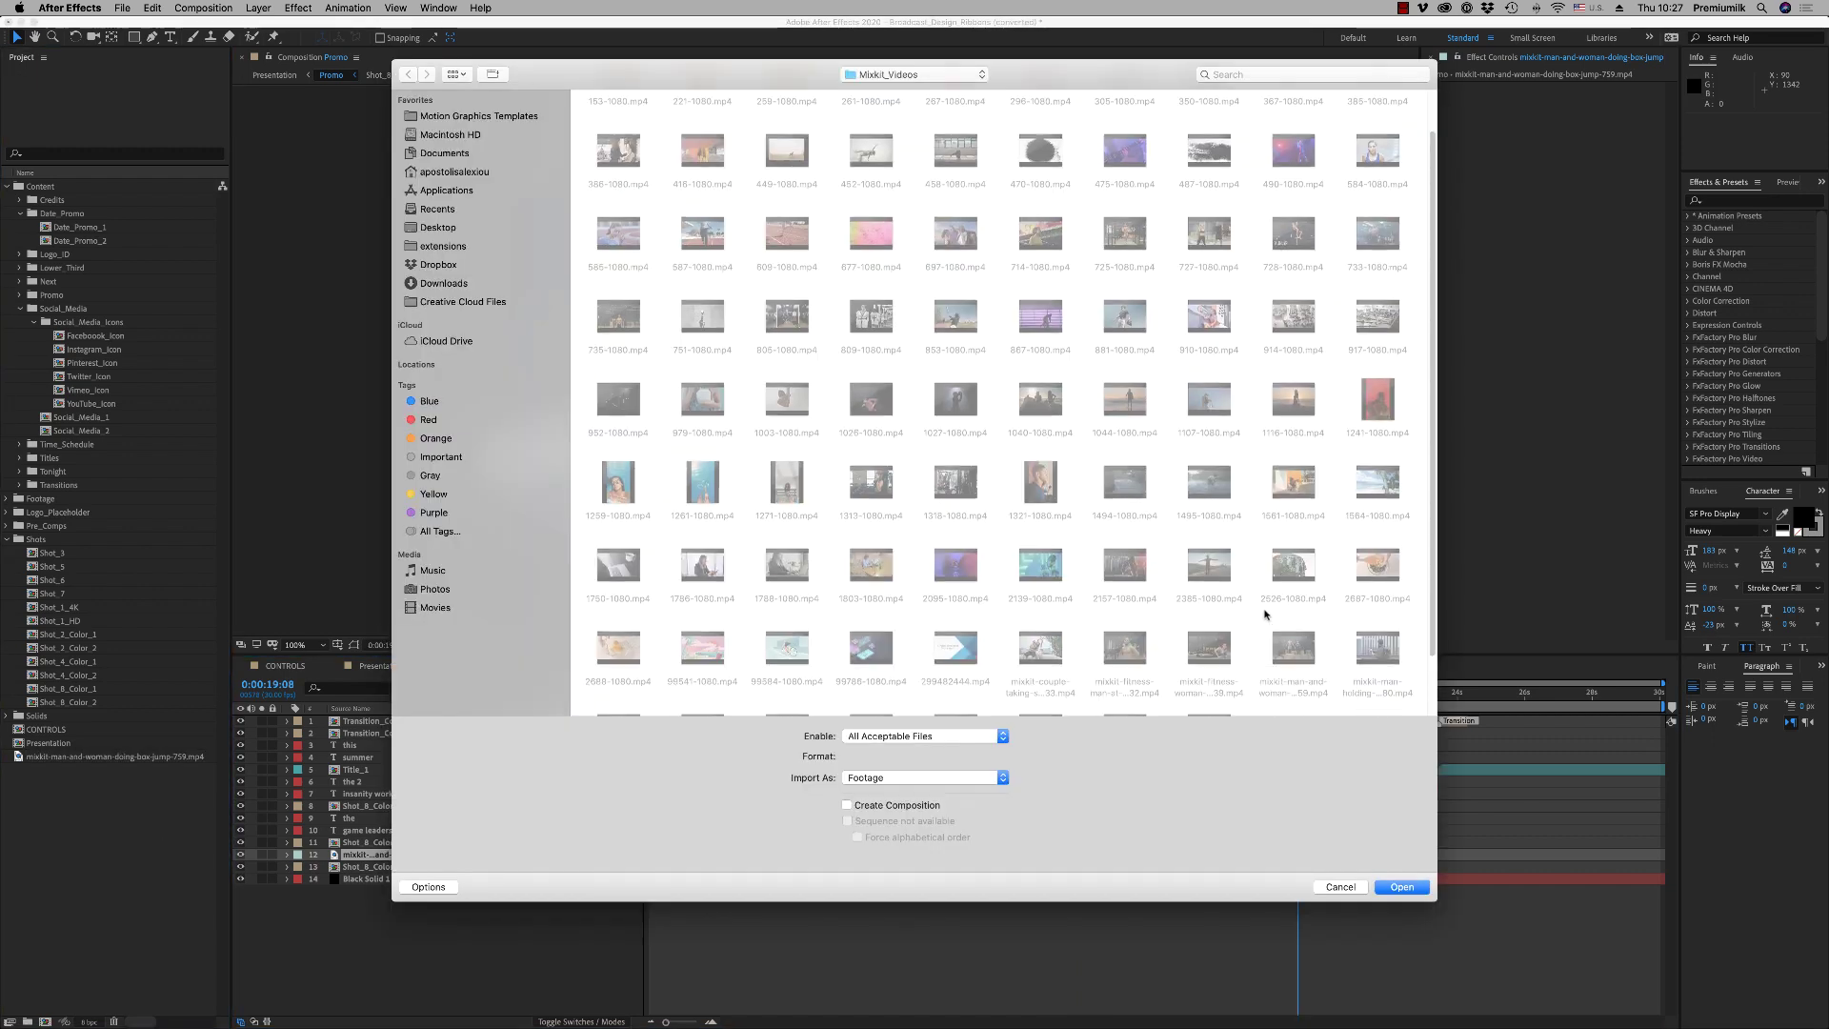
{"action": "double_click", "coordinate": [1143, 578]}
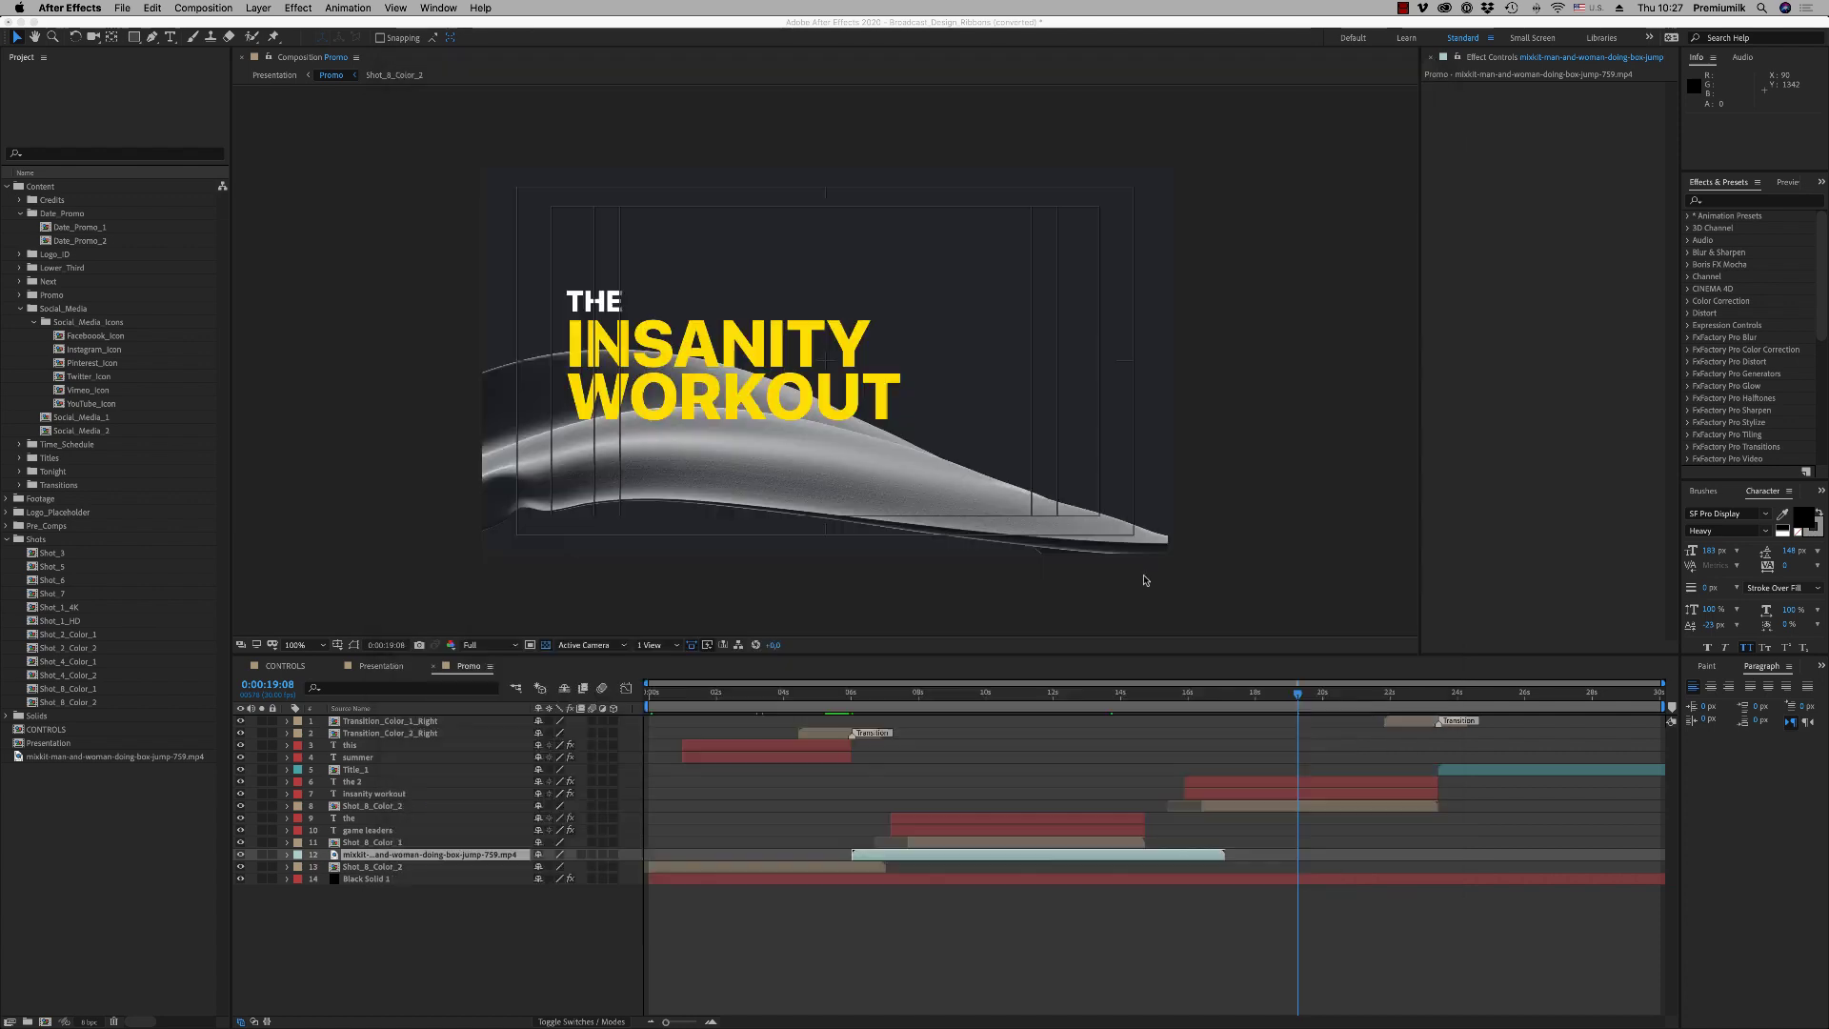
Add the crossfit clip to Promo behind INSANITY WORKOUT and trim two frames off its end
{"action": "left_click_drag", "start_coordinate": [114, 756], "coordinate": [1183, 857]}
{"action": "left_click", "coordinate": [1101, 695]}
{"action": "left_click_drag", "start_coordinate": [1112, 702], "coordinate": [1286, 712]}
{"action": "key", "text": "space"}
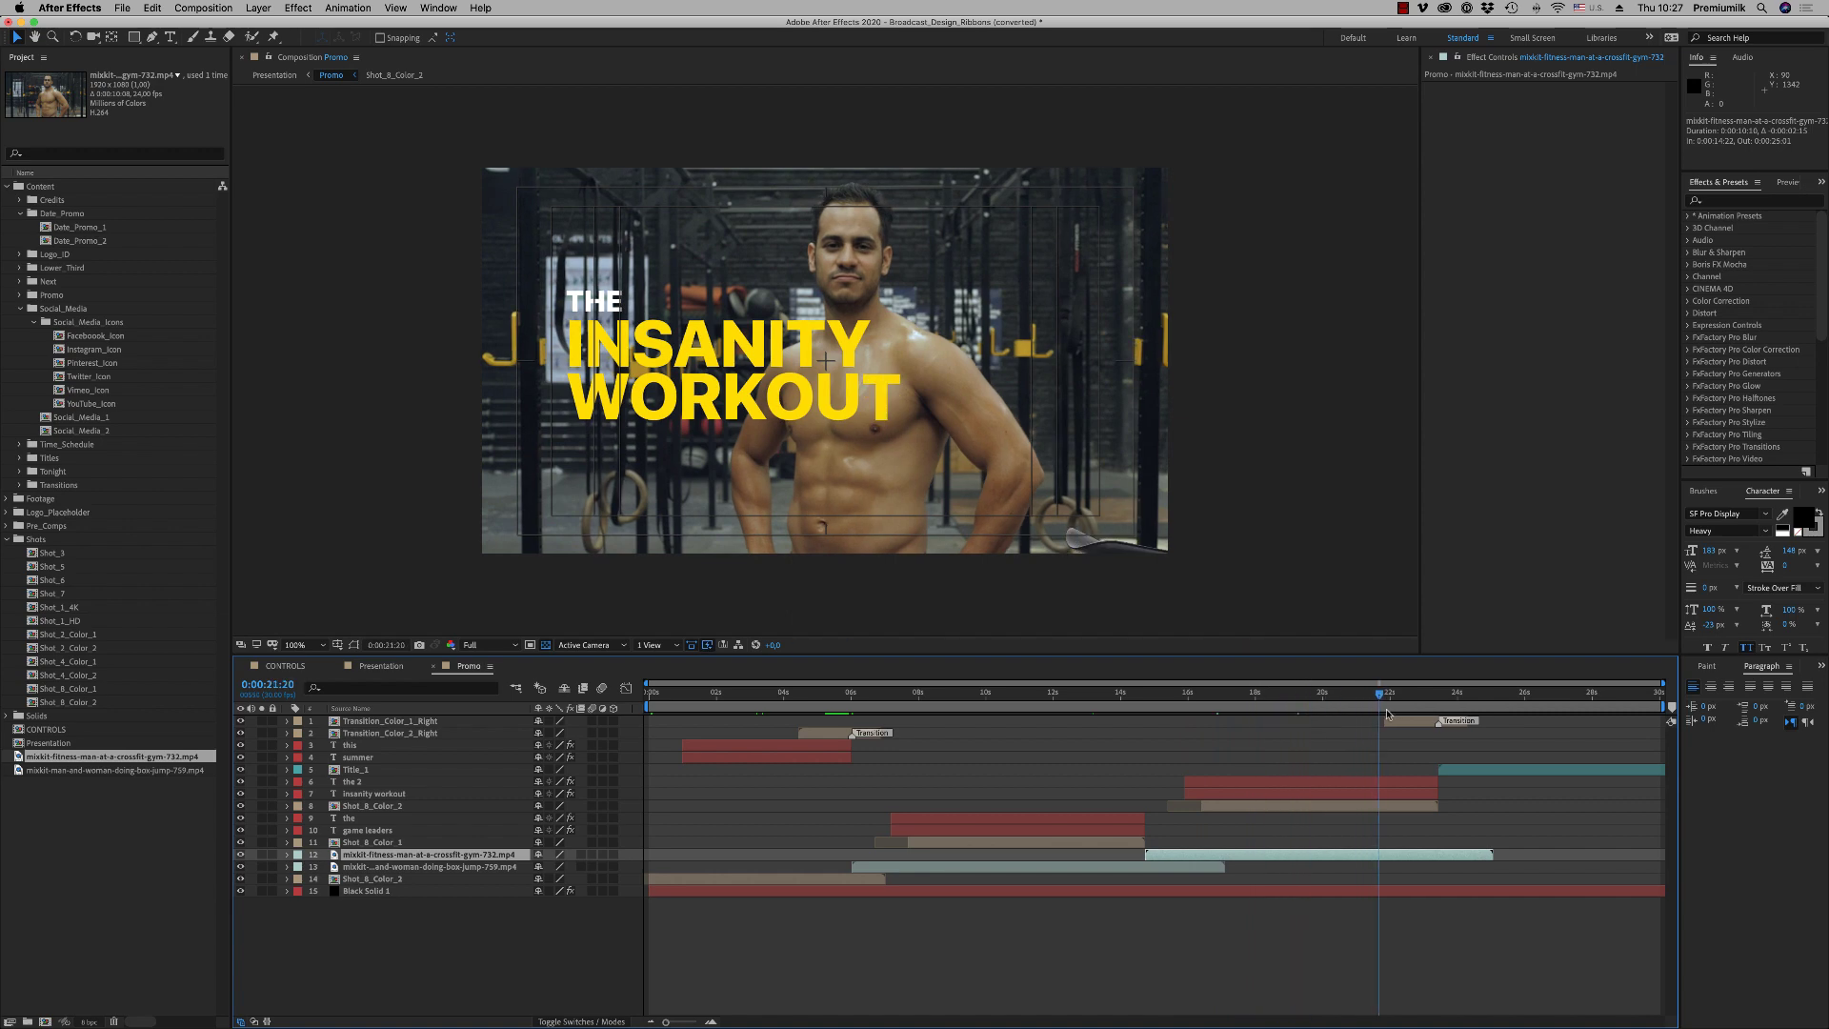
{"action": "left_click_drag", "start_coordinate": [1494, 855], "coordinate": [1474, 856]}
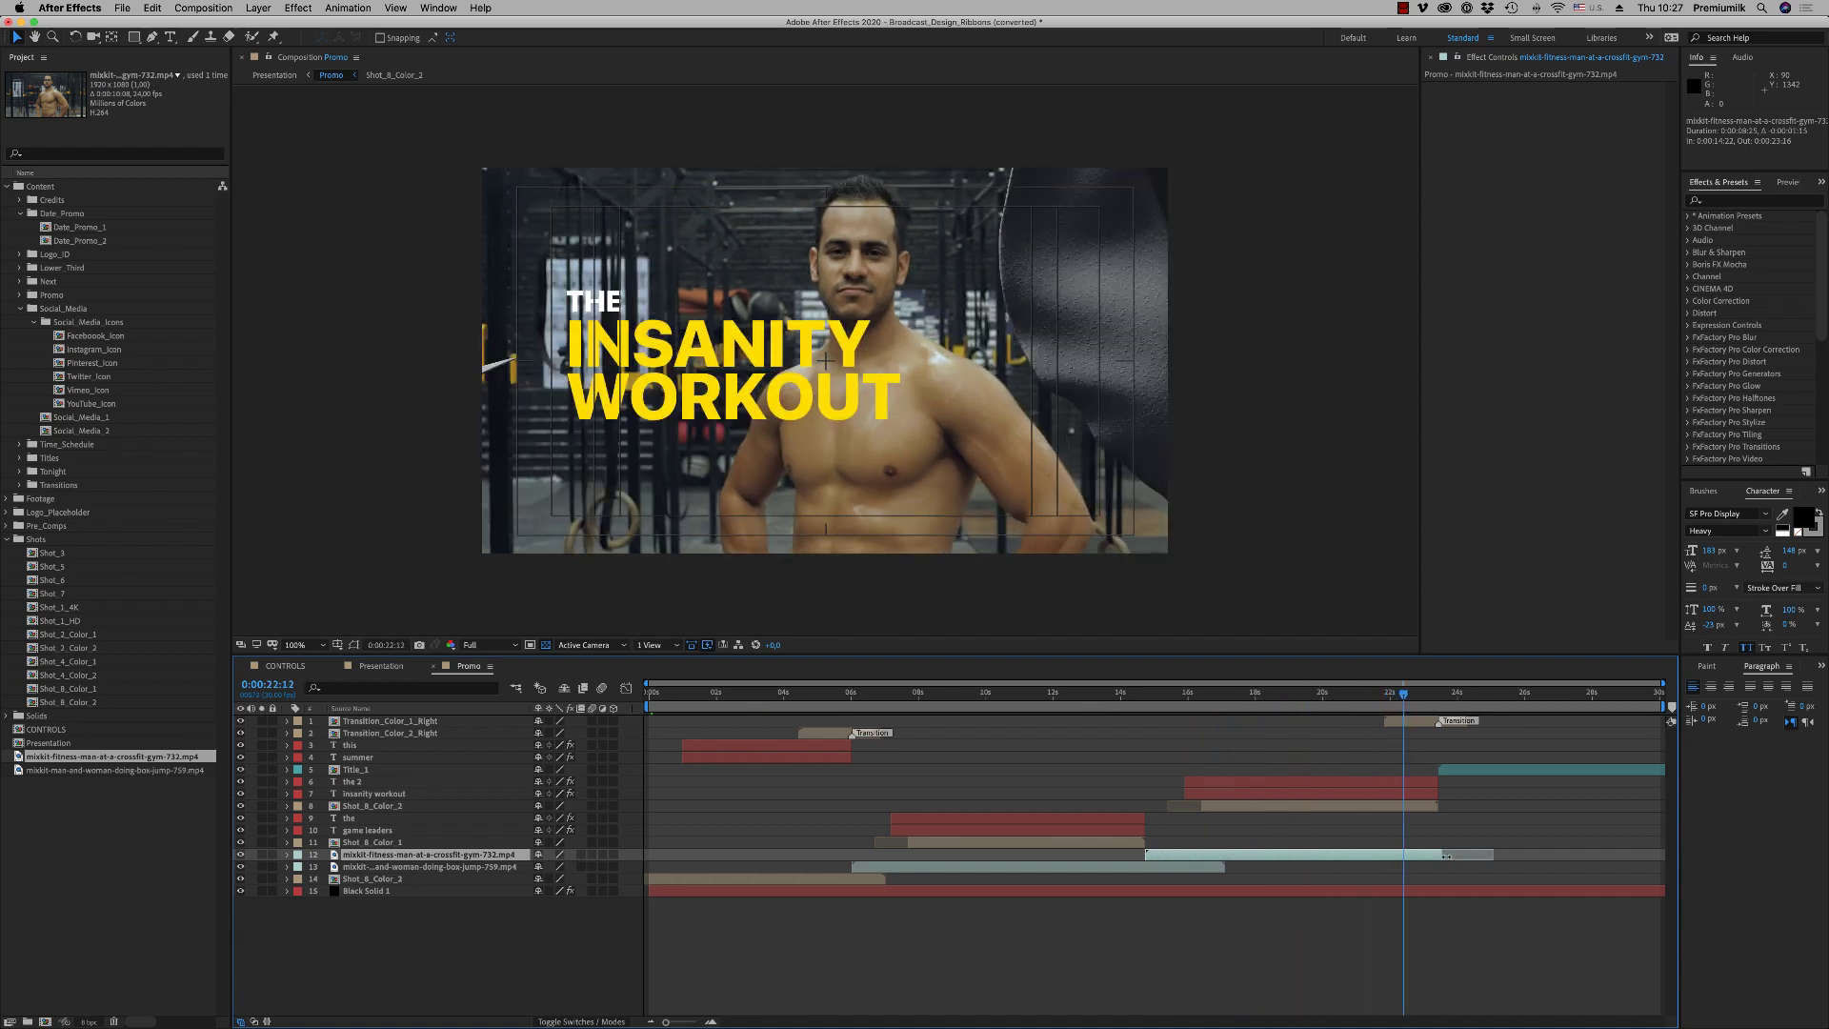
{"action": "left_click_drag", "start_coordinate": [1406, 697], "coordinate": [1567, 700]}
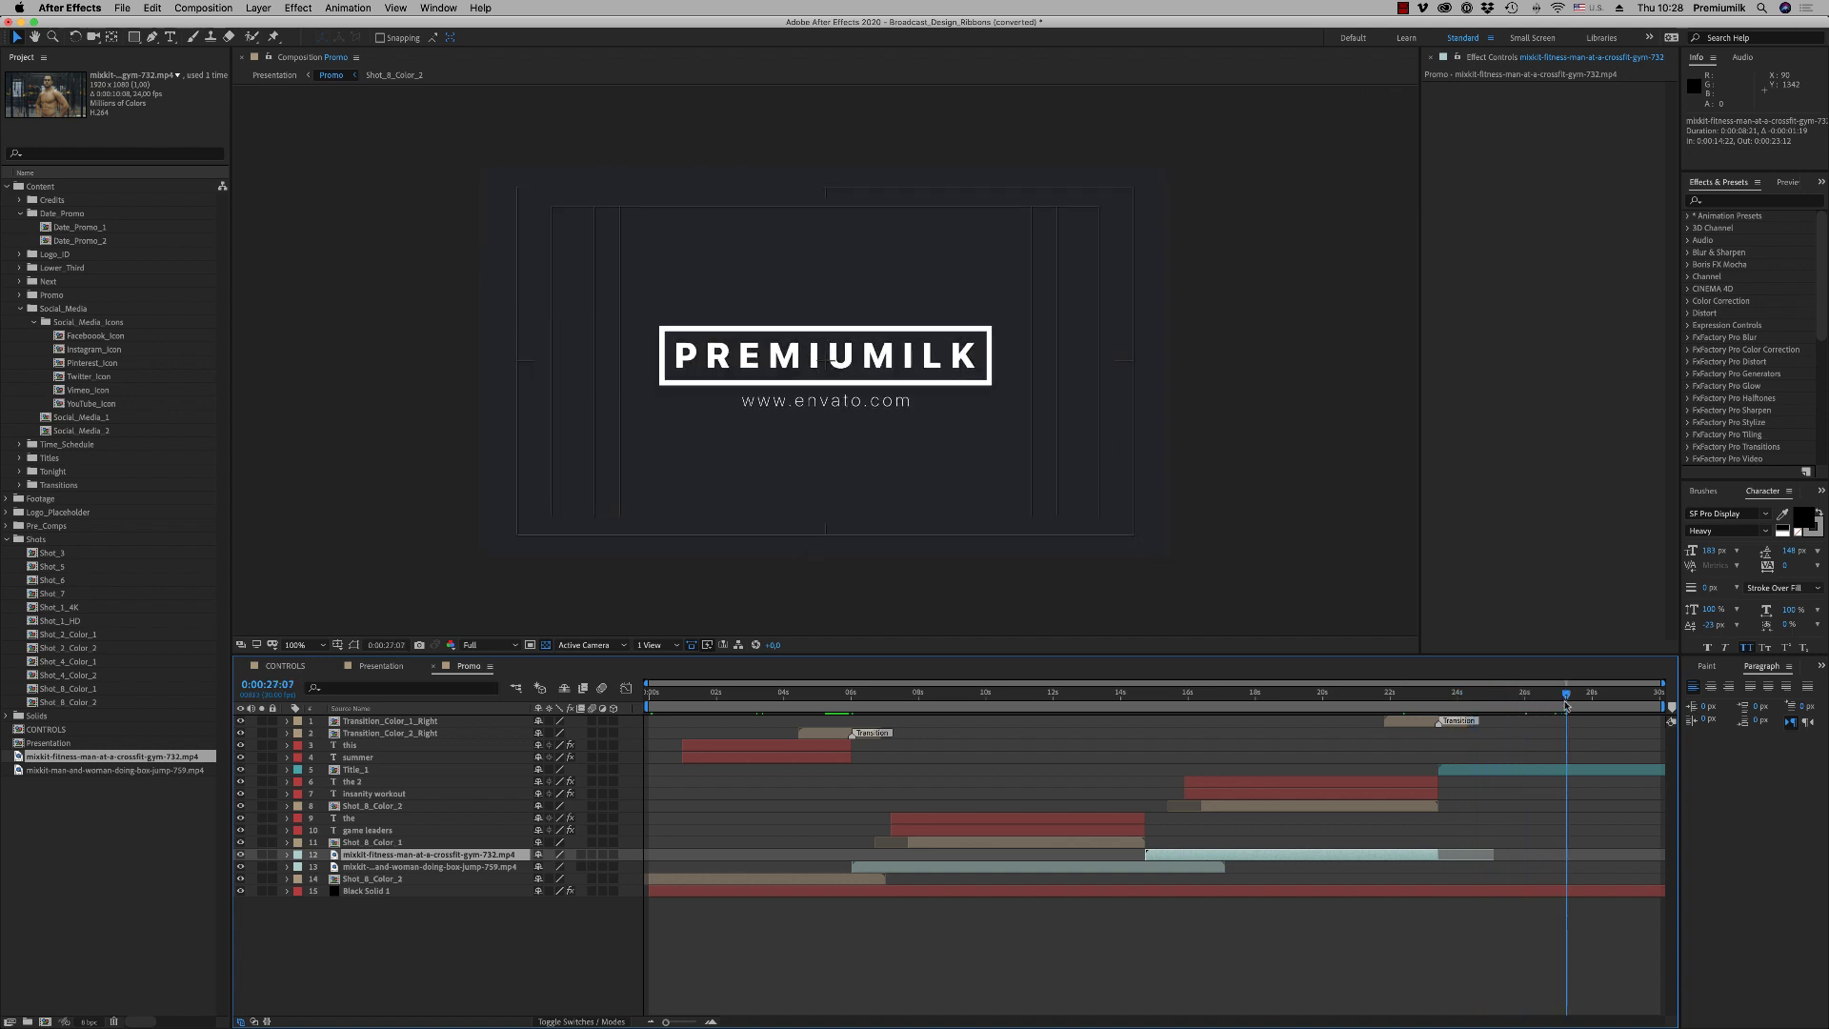
{"action": "right_click", "coordinate": [1425, 726]}
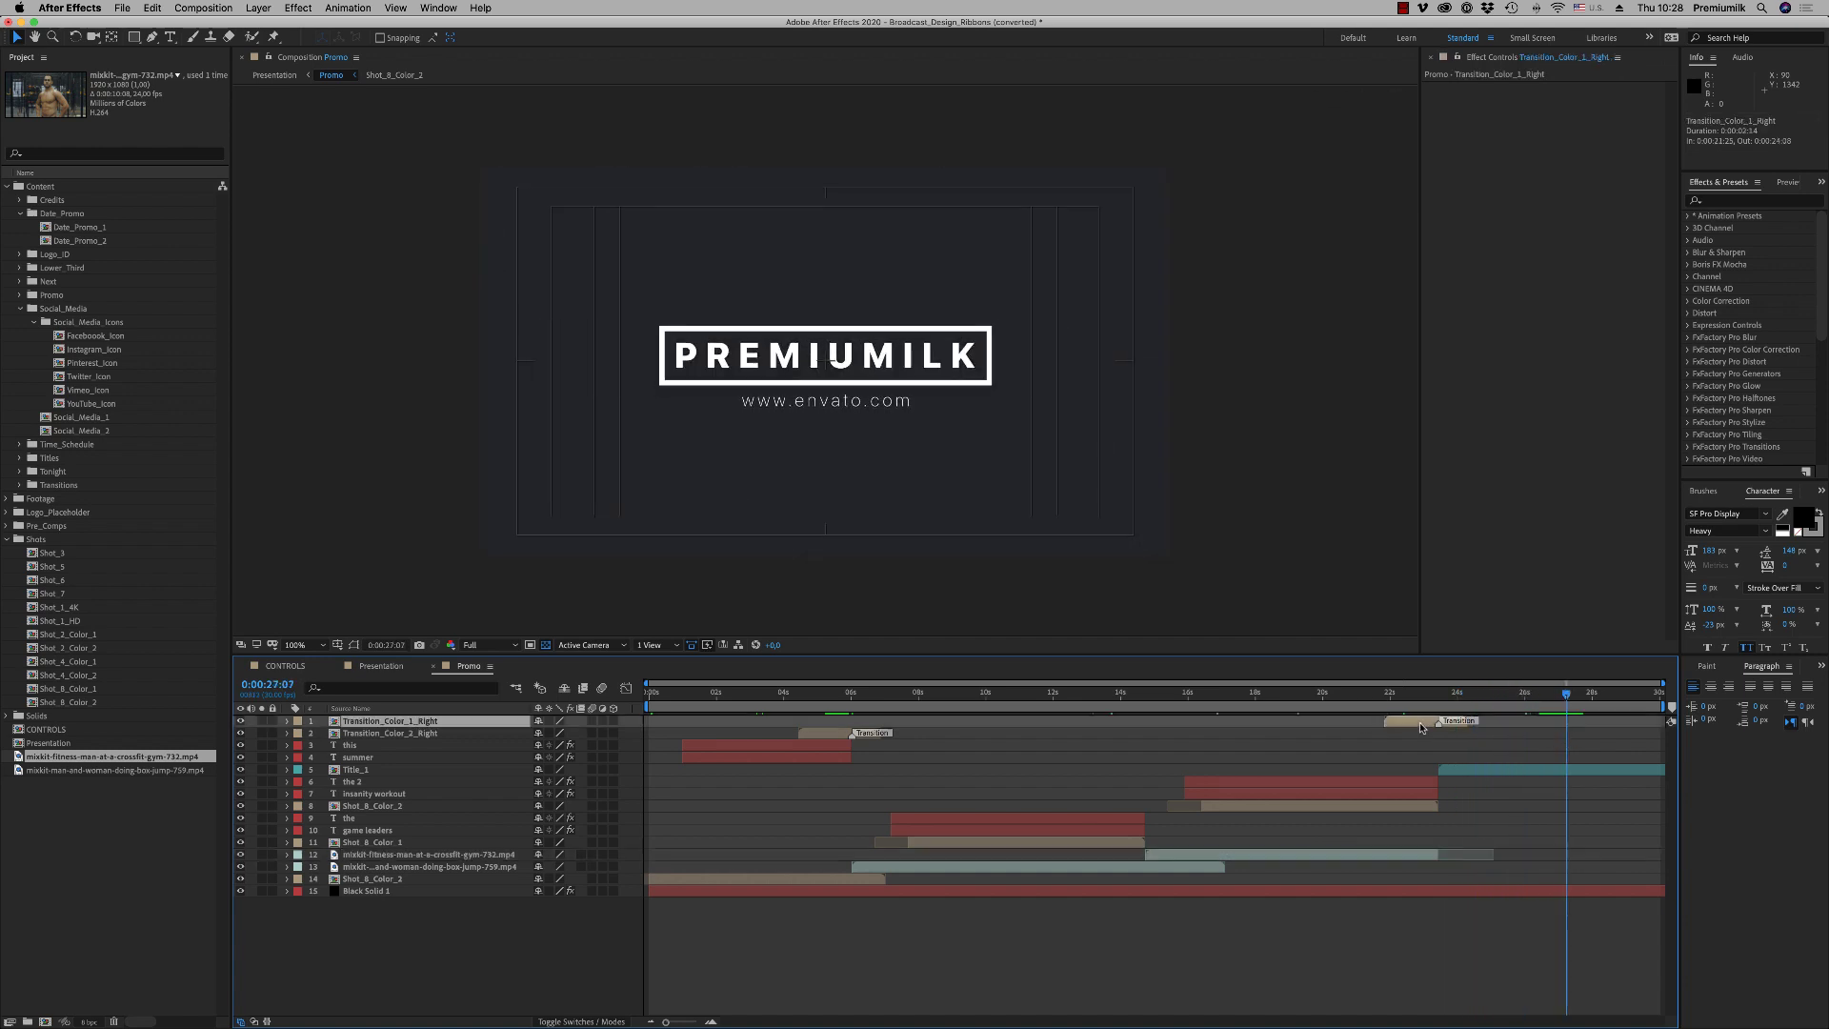
{"action": "mouse_move", "coordinate": [1519, 903]}
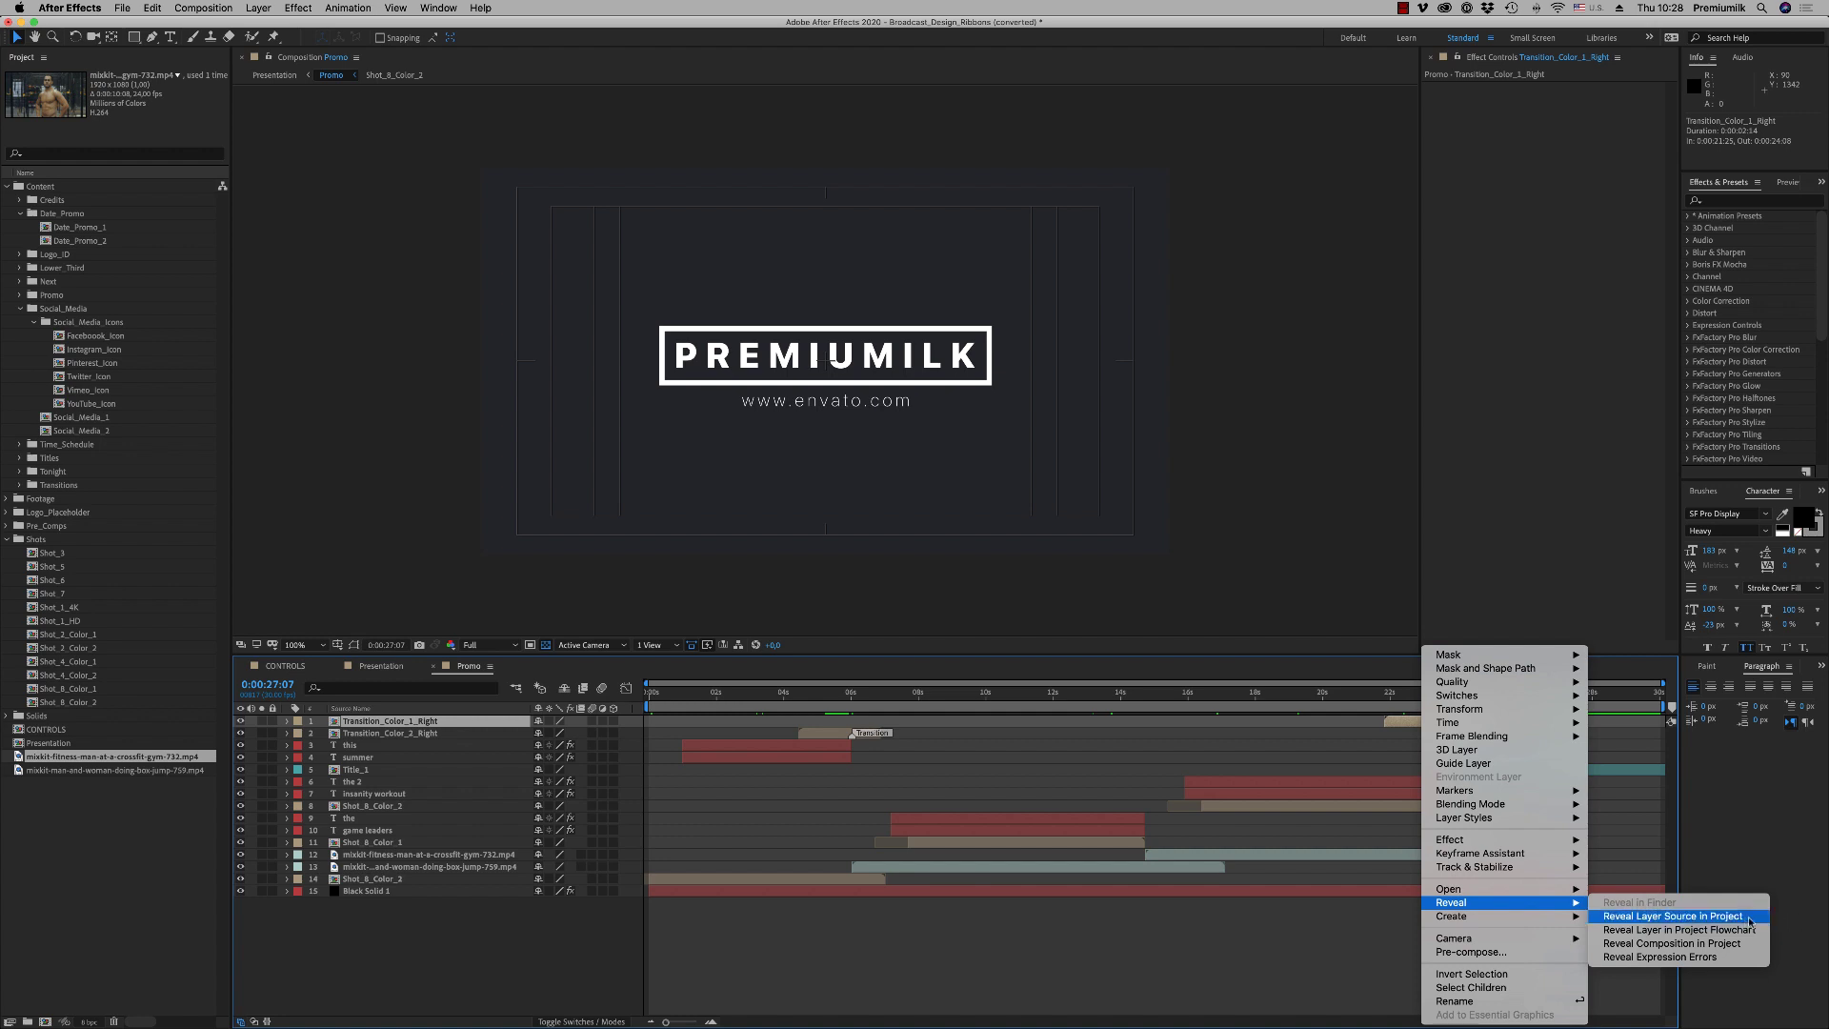
{"action": "left_click", "coordinate": [1671, 916]}
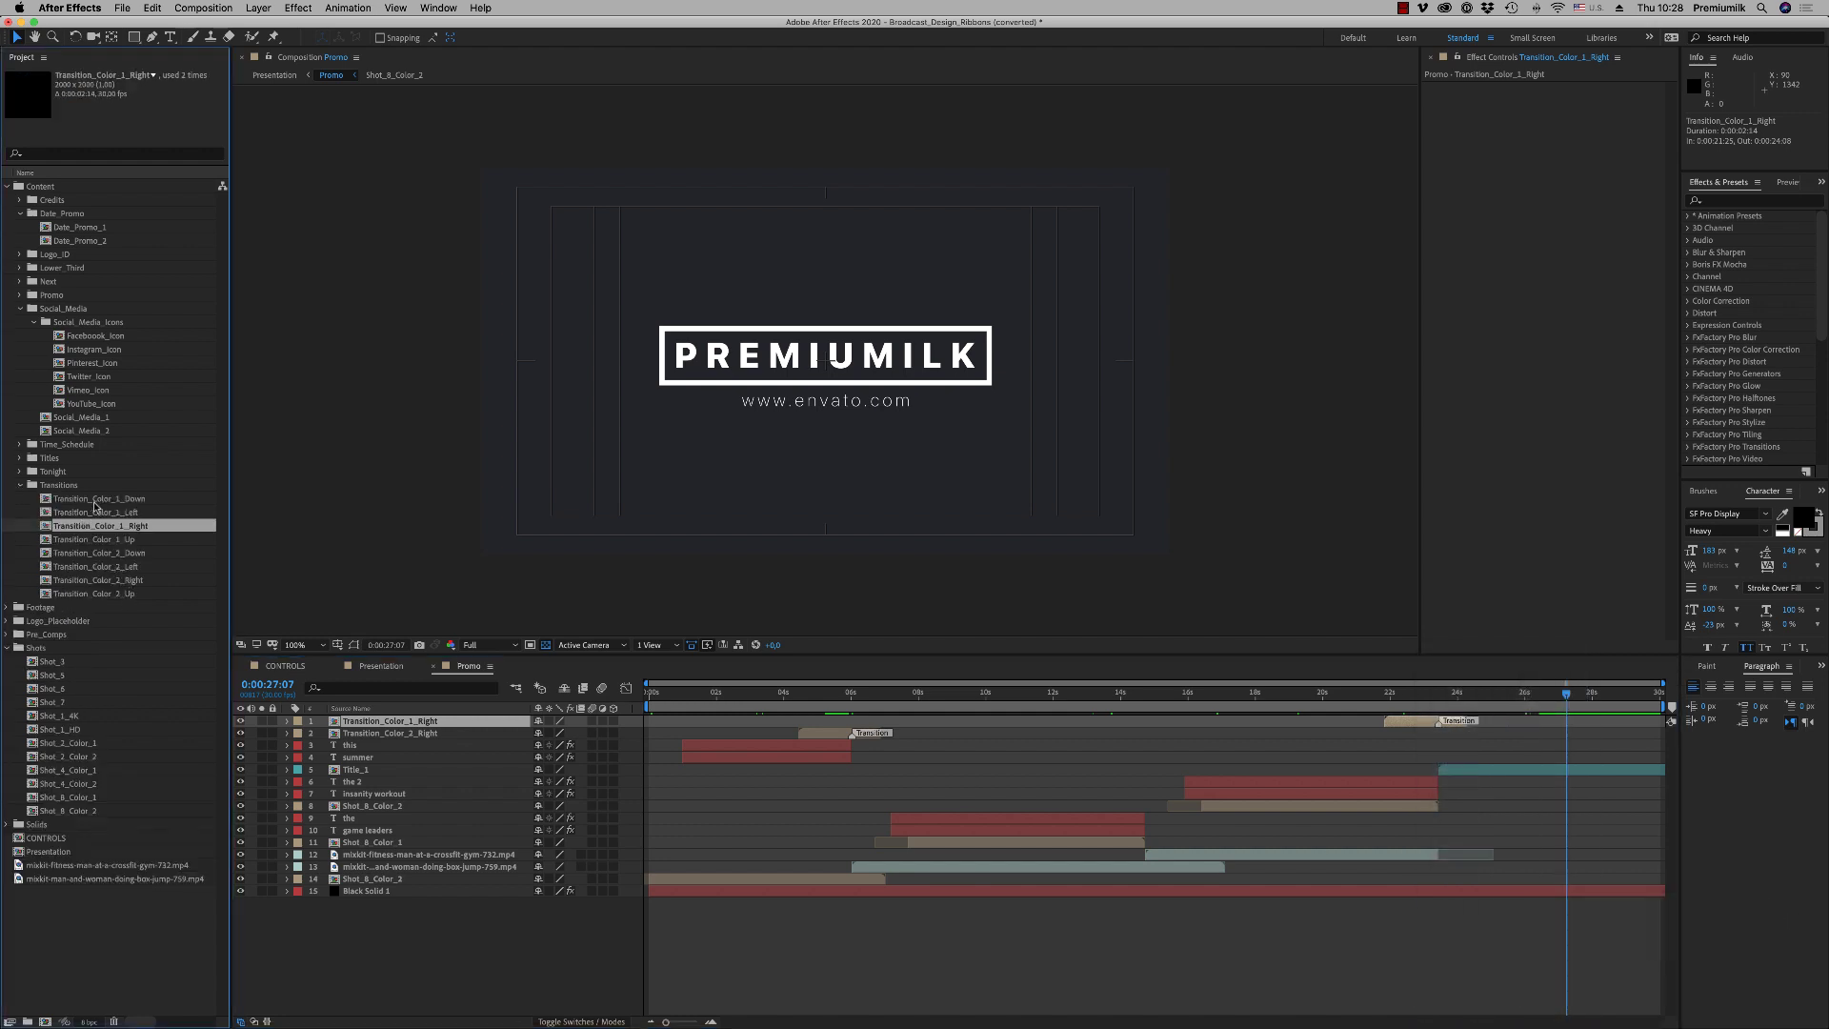
{"action": "left_click", "coordinate": [95, 499]}
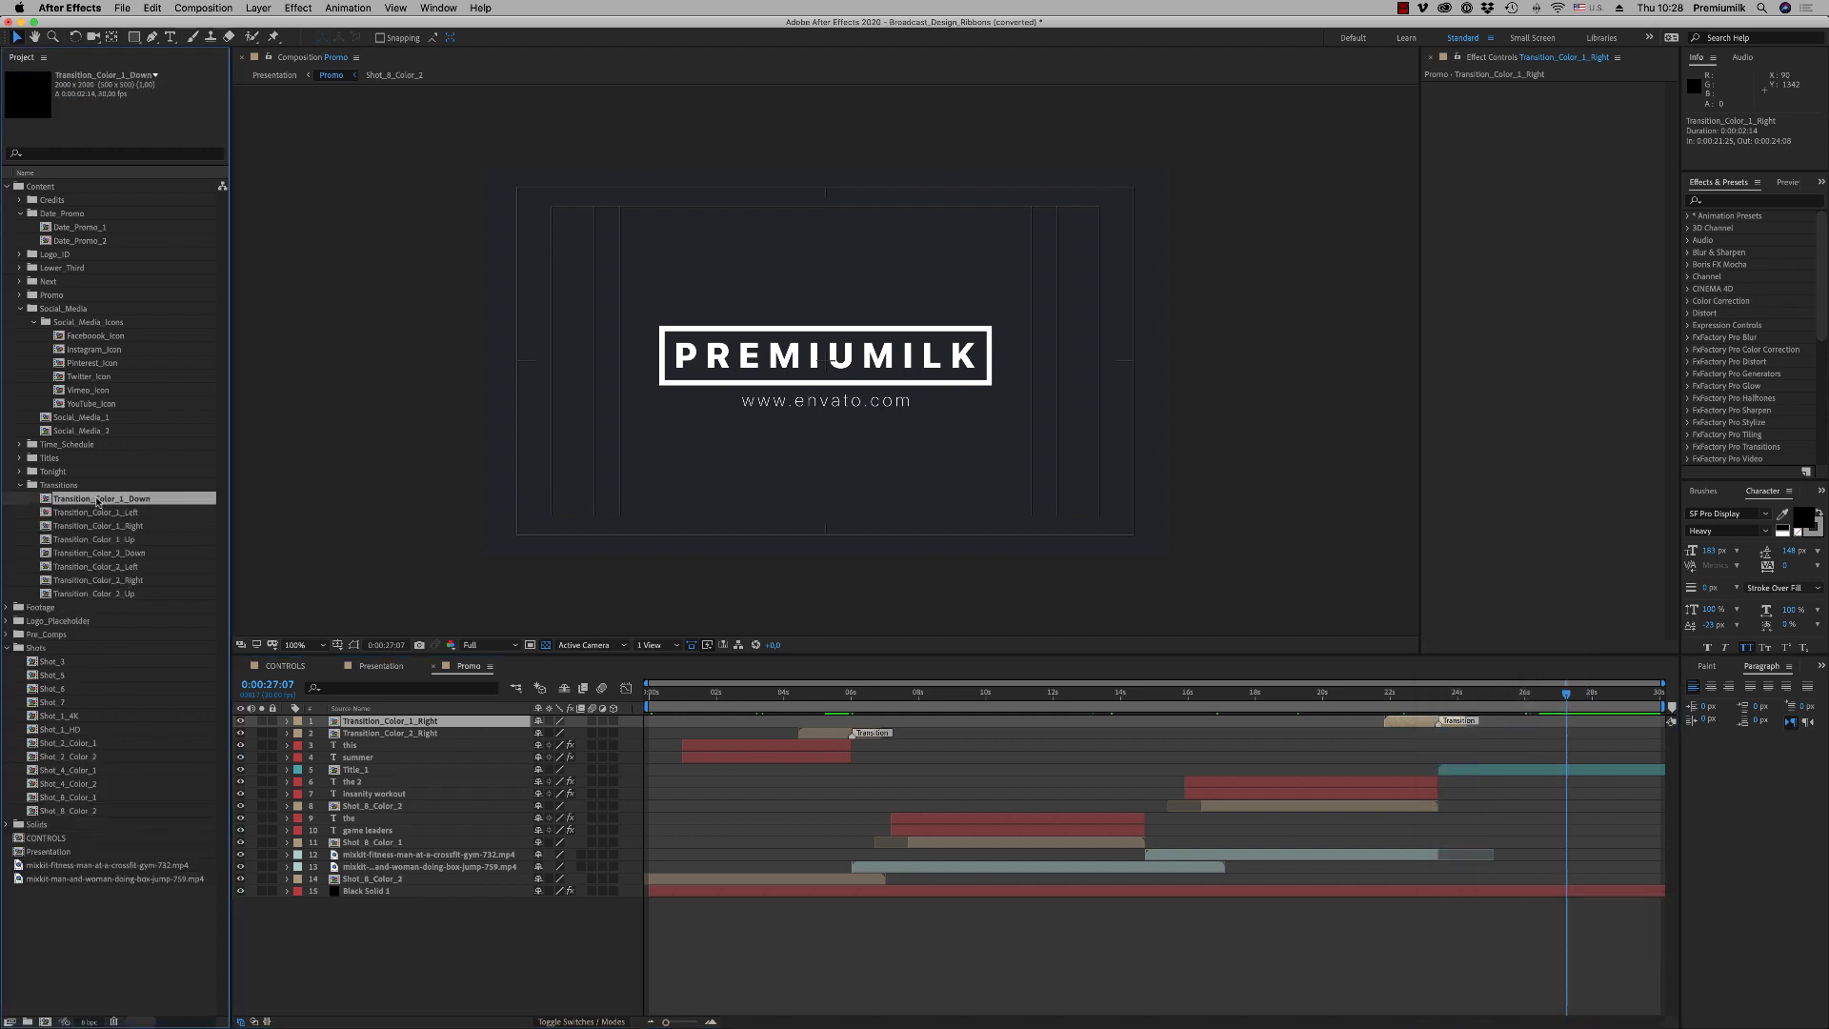
{"action": "double_click", "coordinate": [97, 499]}
{"action": "key", "text": "space"}
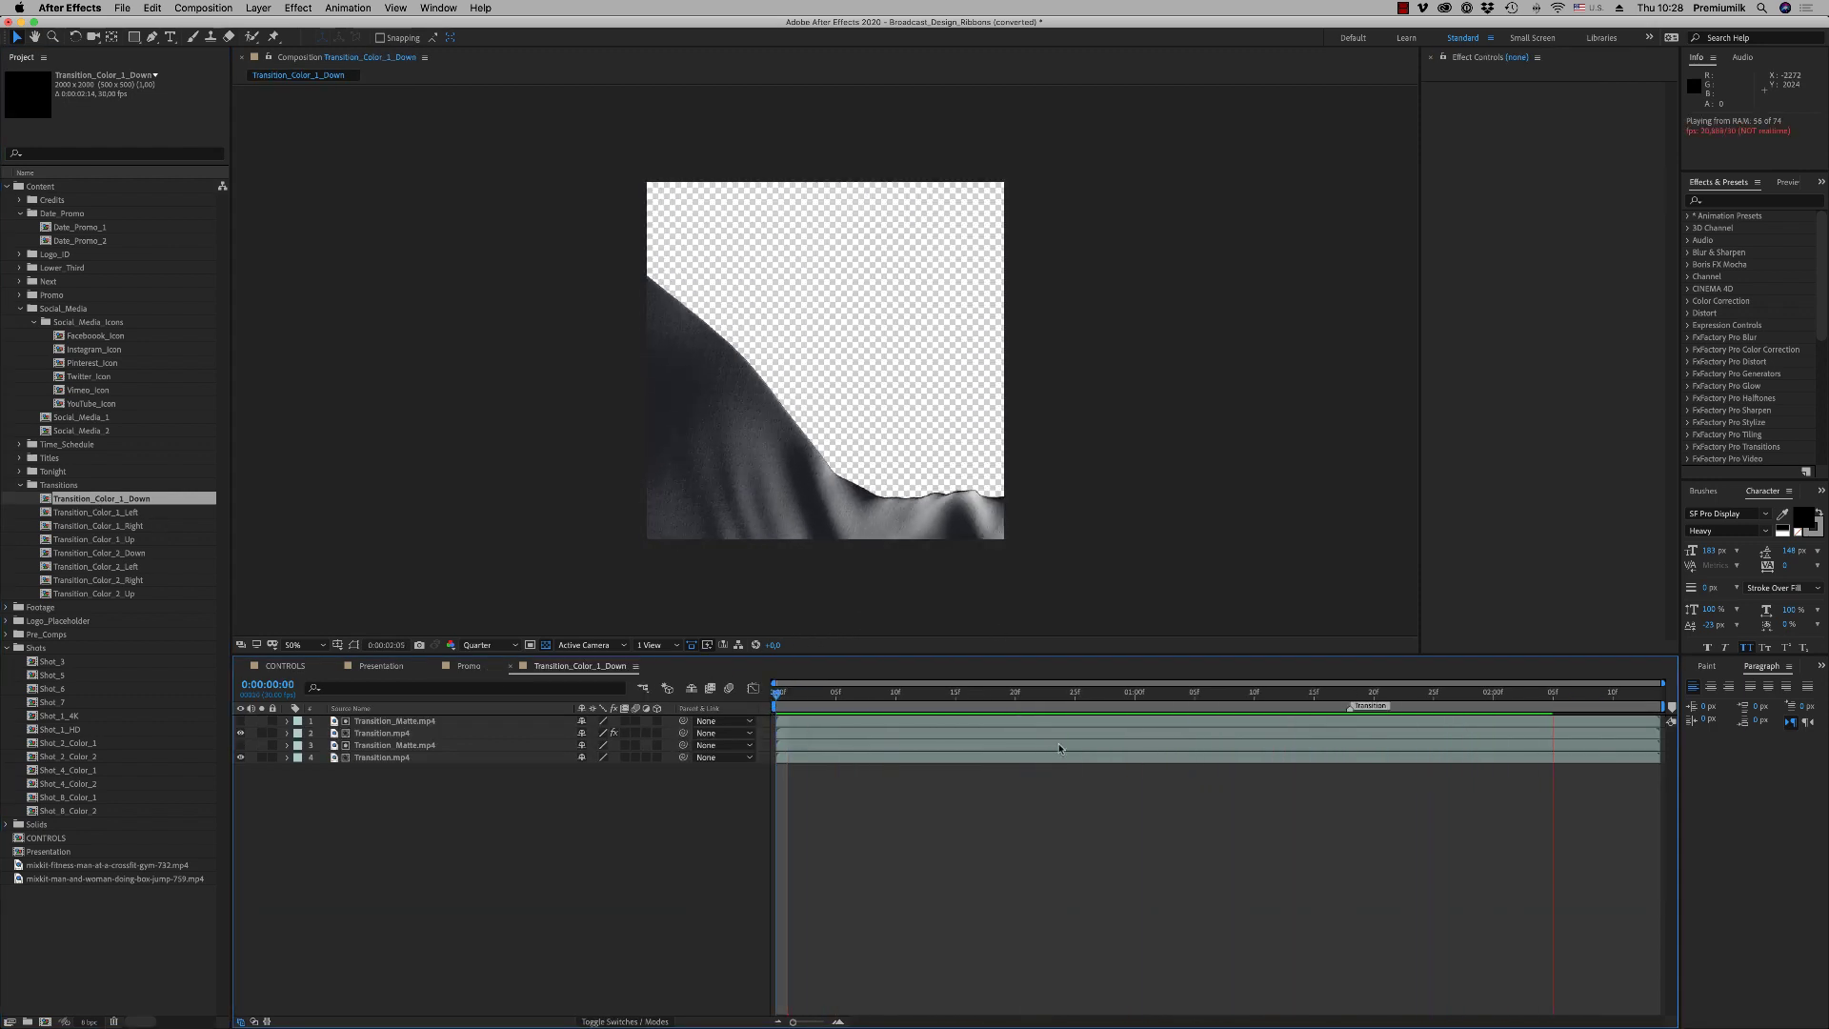
{"action": "key", "text": "space"}
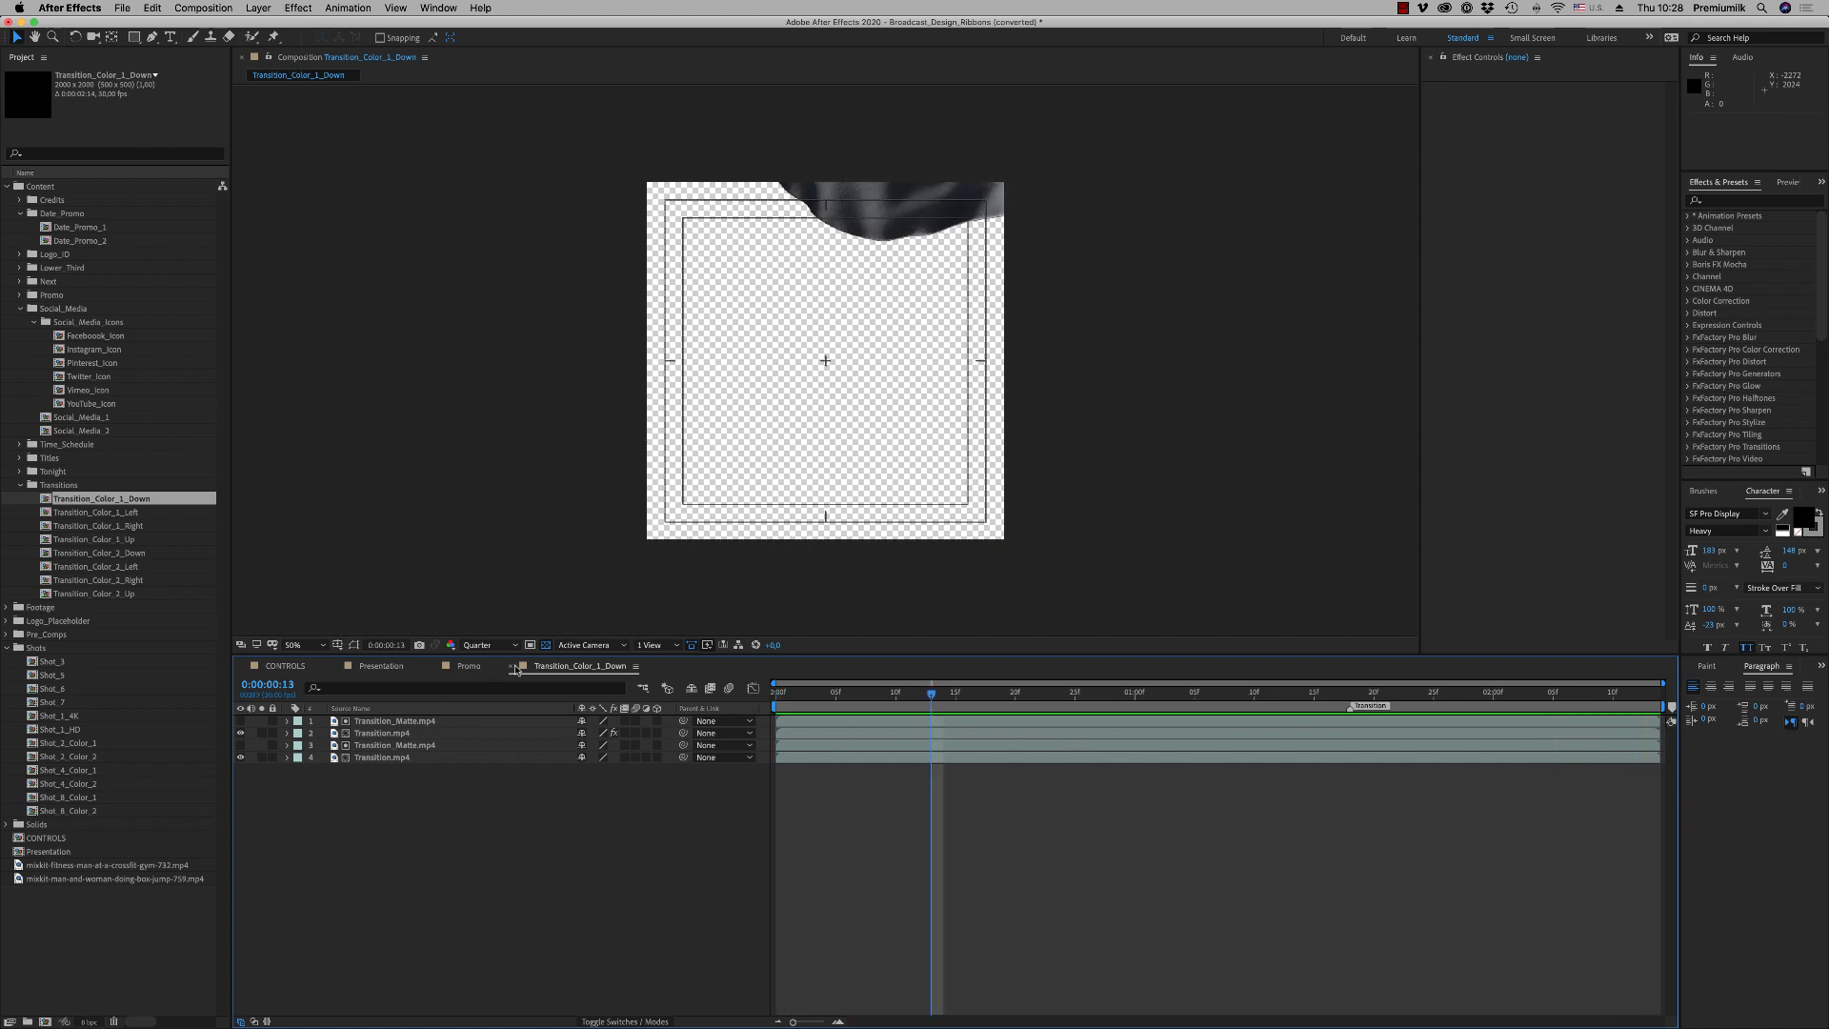
{"action": "left_click", "coordinate": [512, 668]}
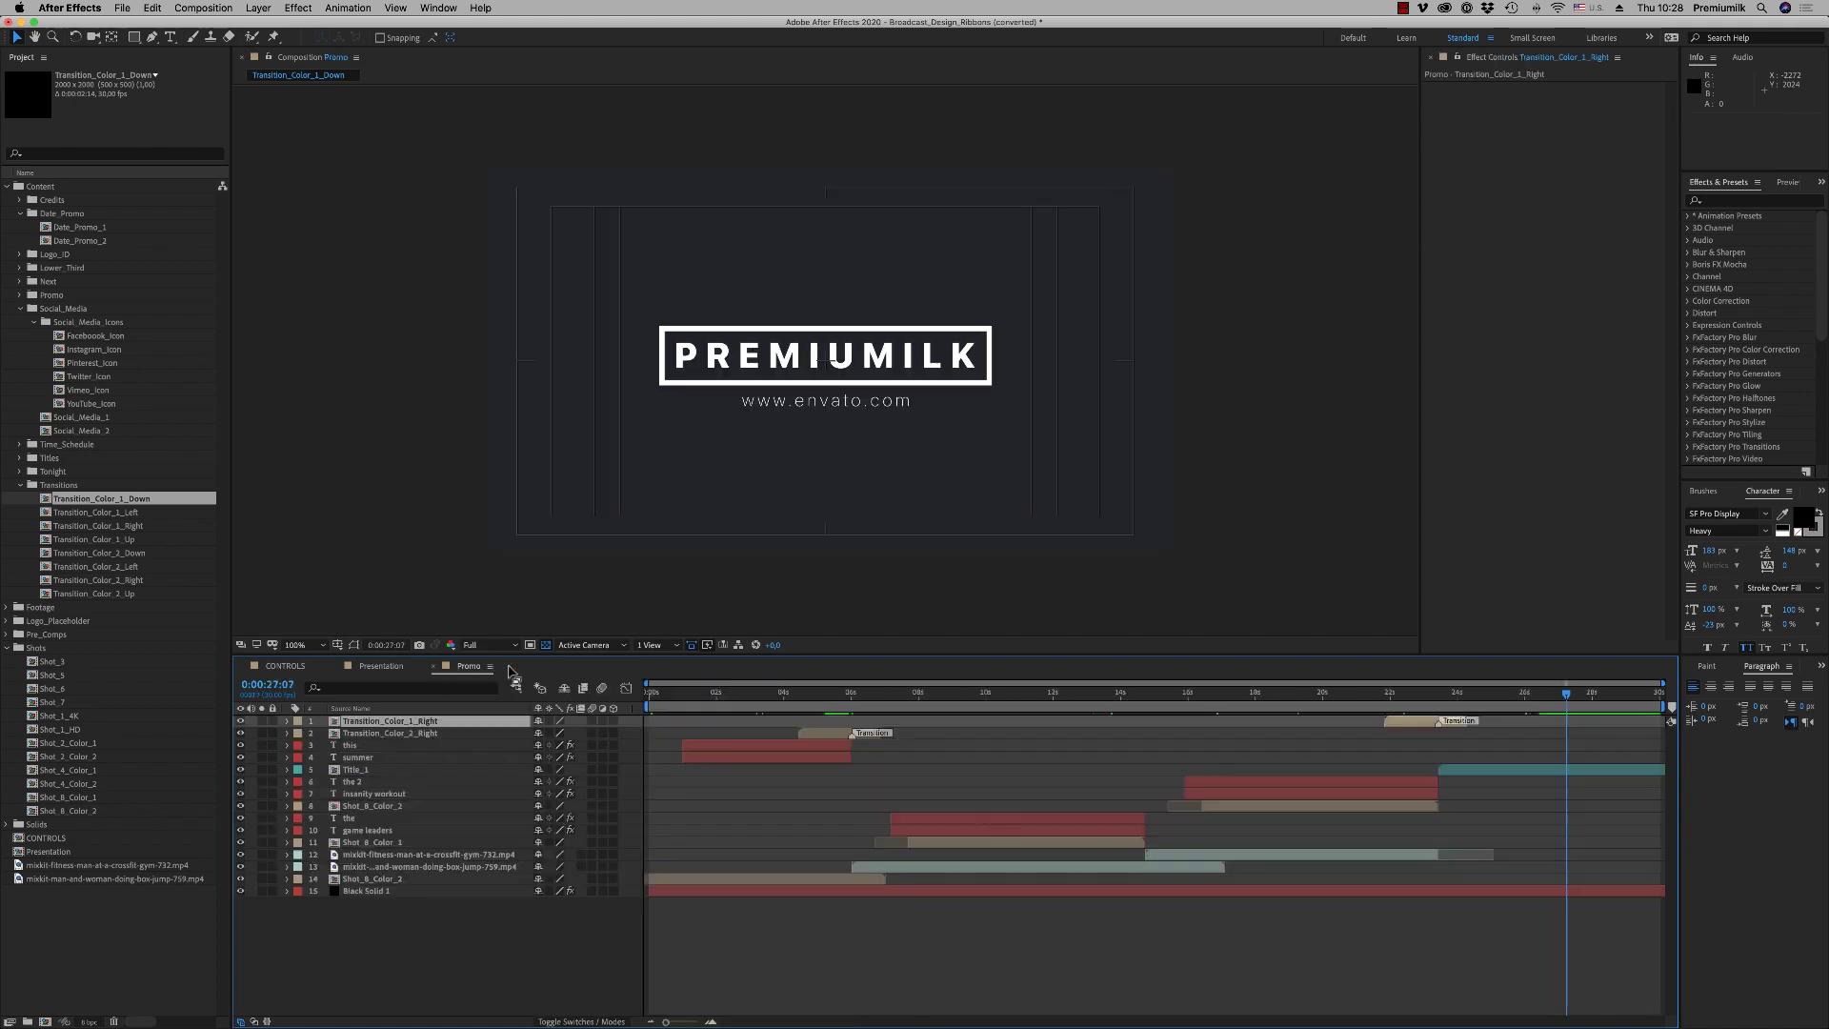
Back in Presentation, select Logo_ID_2, Credits and Next_1 and preview the NEXT title section
{"action": "left_click", "coordinate": [432, 667]}
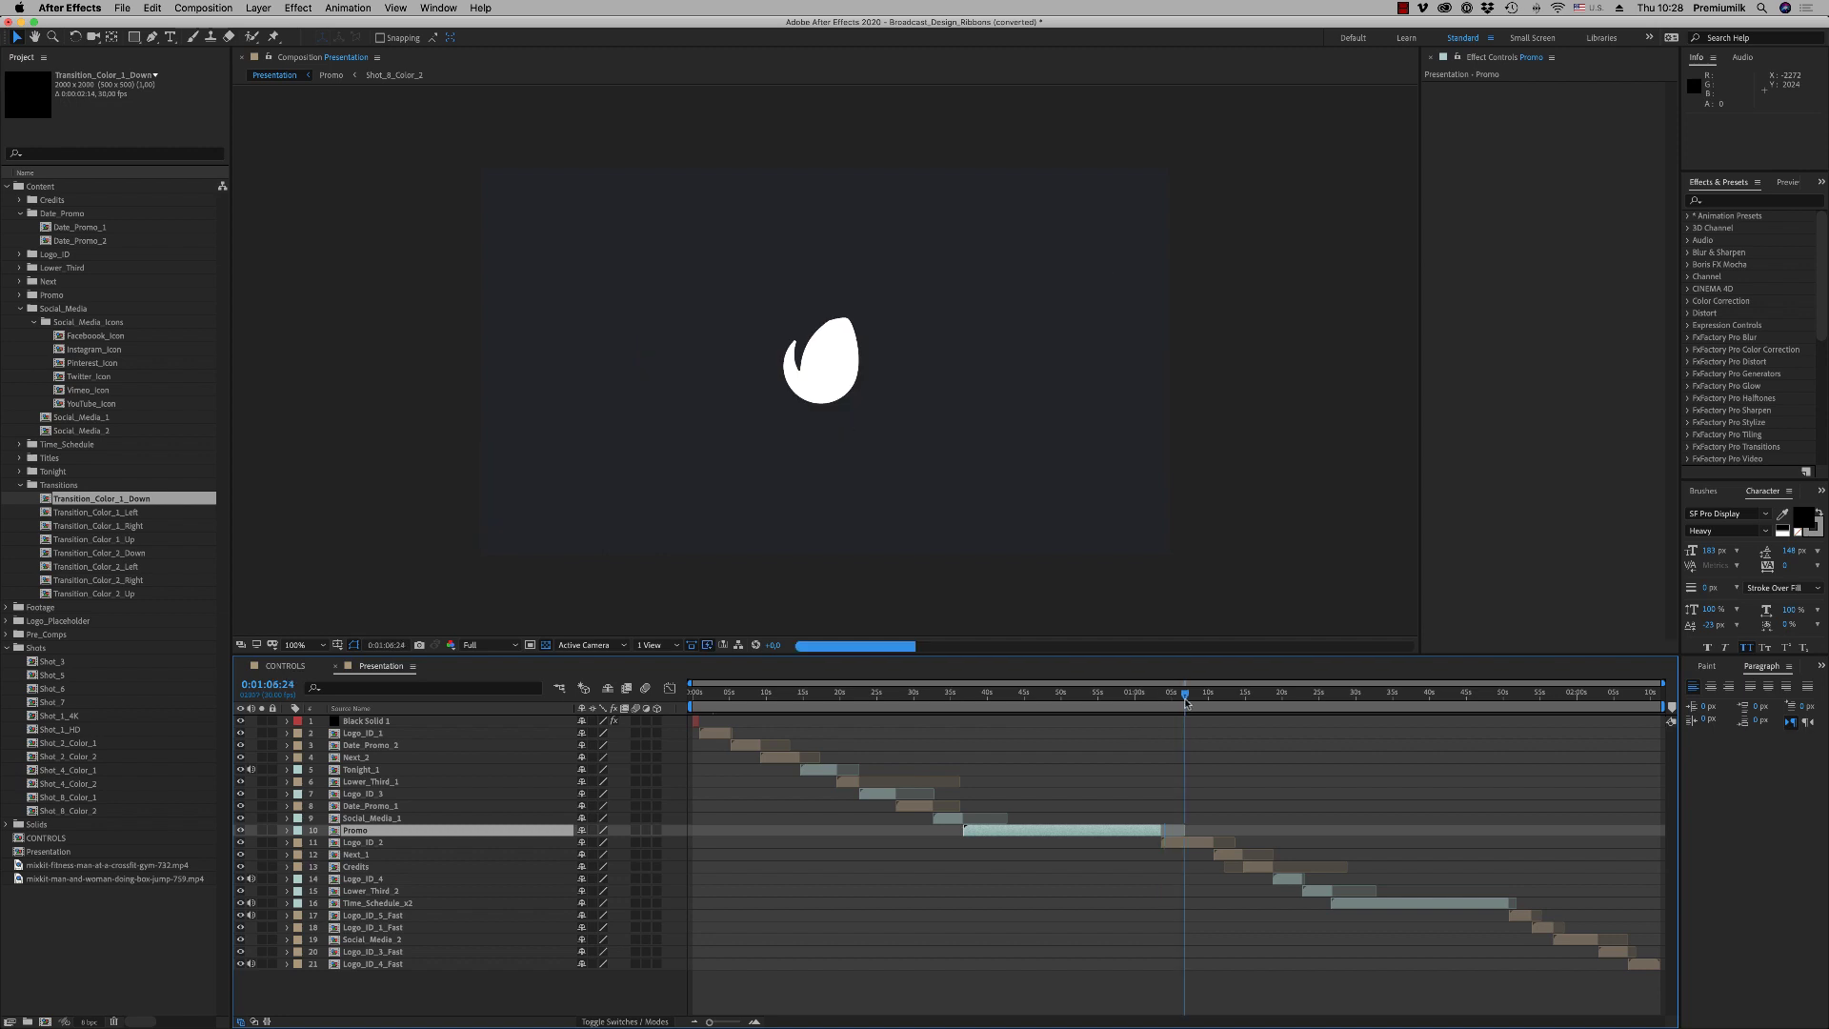
{"action": "left_click", "coordinate": [1188, 844]}
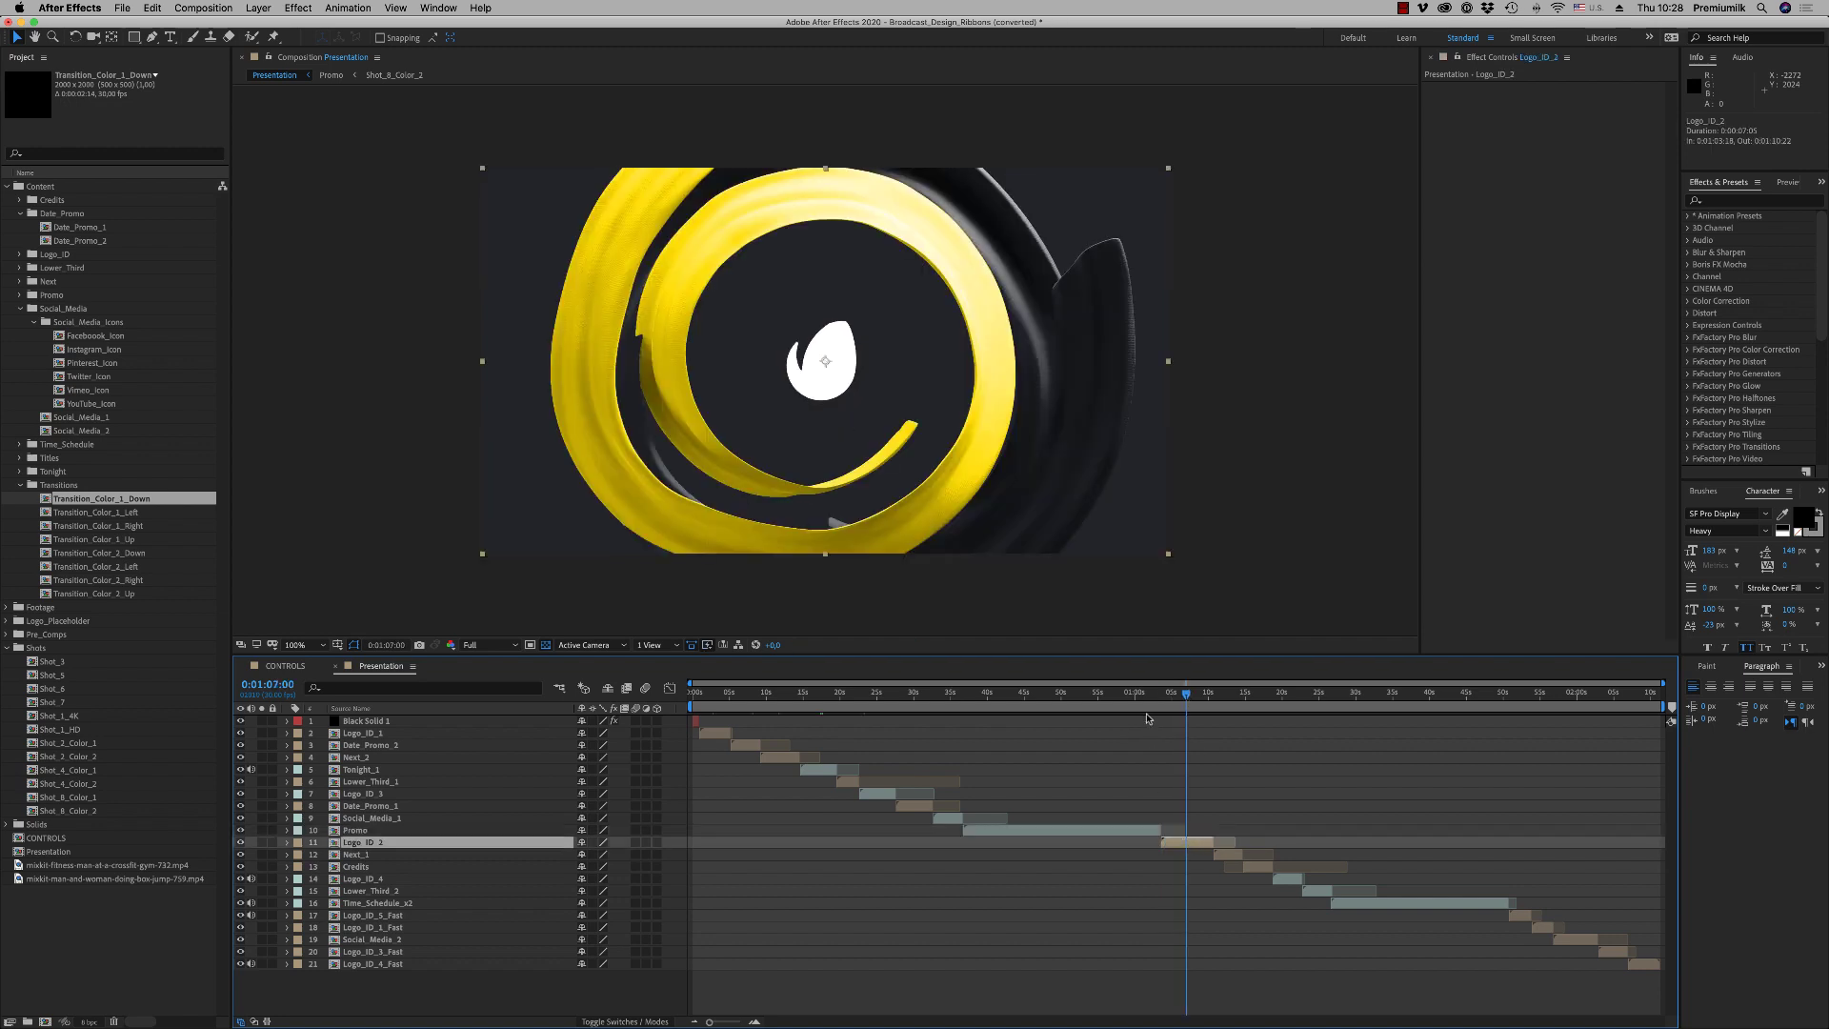
{"action": "mouse_move", "coordinate": [1186, 693]}
{"action": "left_mouse_down"}
{"action": "mouse_move", "coordinate": [1211, 697]}
{"action": "mouse_move", "coordinate": [1185, 694]}
{"action": "left_mouse_up"}
{"action": "left_click", "coordinate": [1223, 694]}
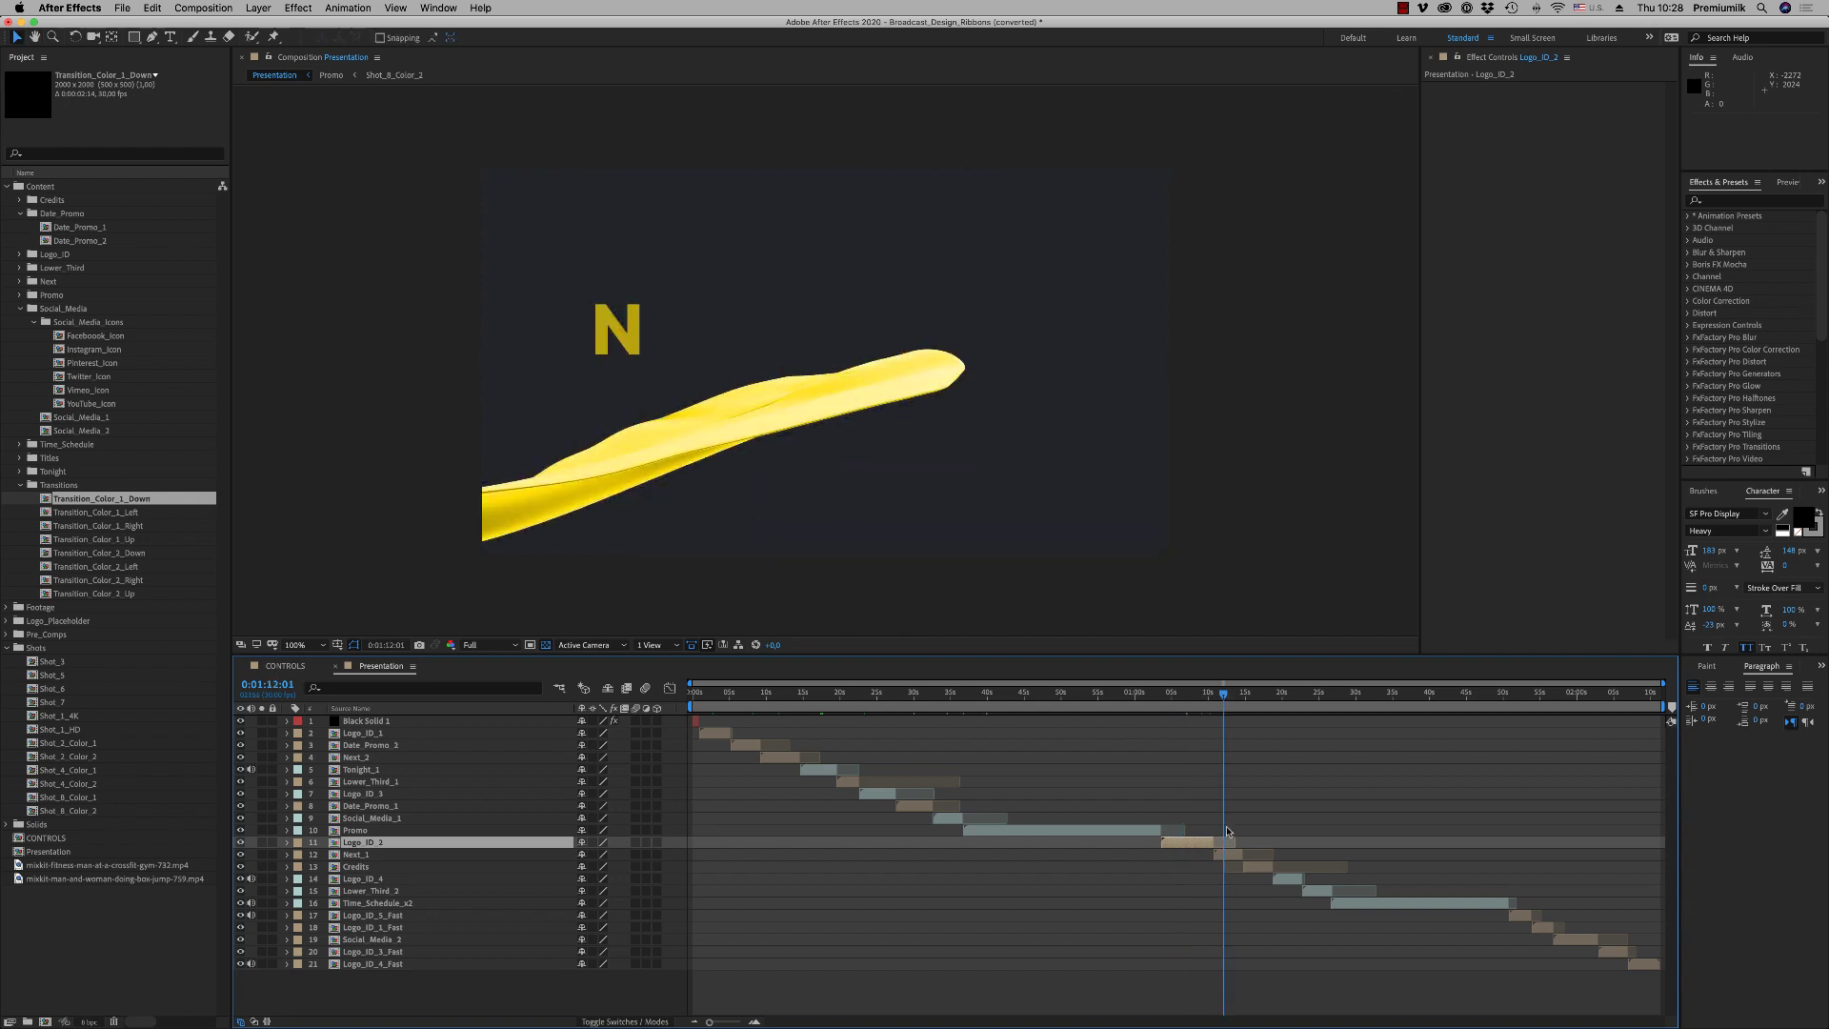
{"action": "left_click", "coordinate": [1231, 863]}
{"action": "left_click", "coordinate": [1230, 854]}
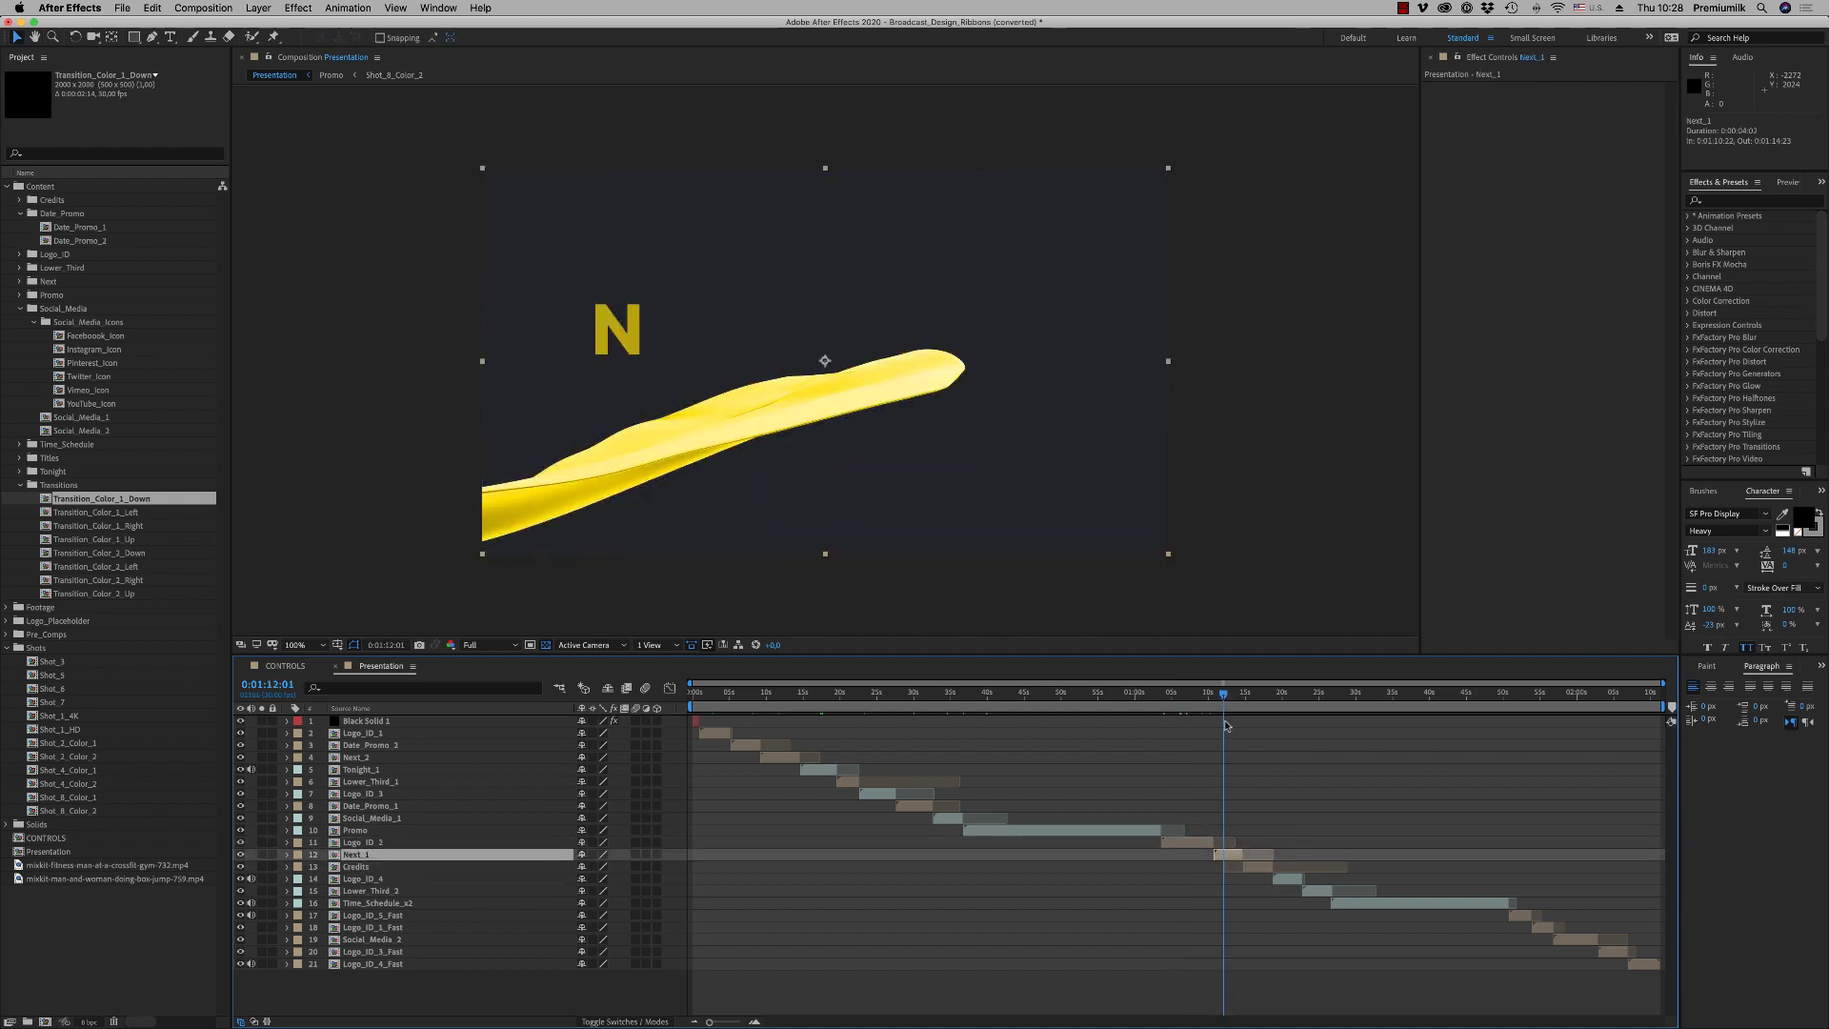
{"action": "key", "text": "space"}
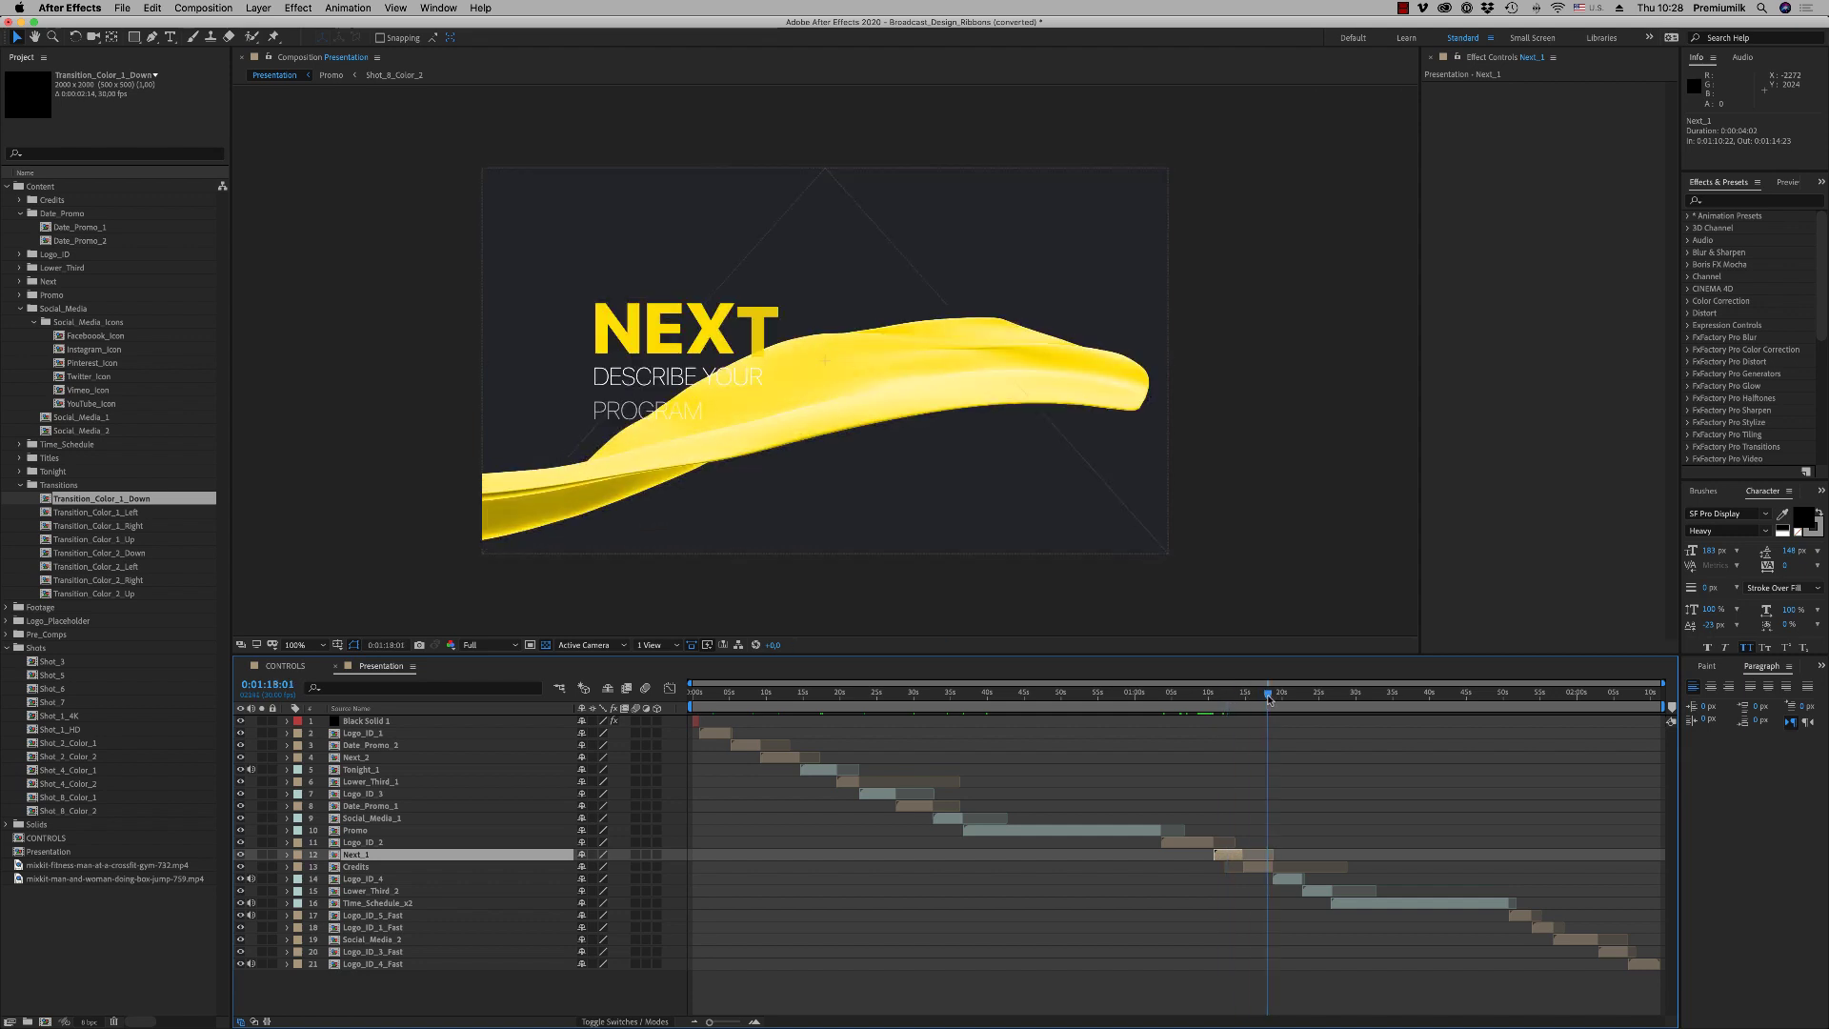
Open the Credits precomp, then Credits_Text_Placeholder, zoomed out to show the whole list
{"action": "left_click", "coordinate": [1262, 867]}
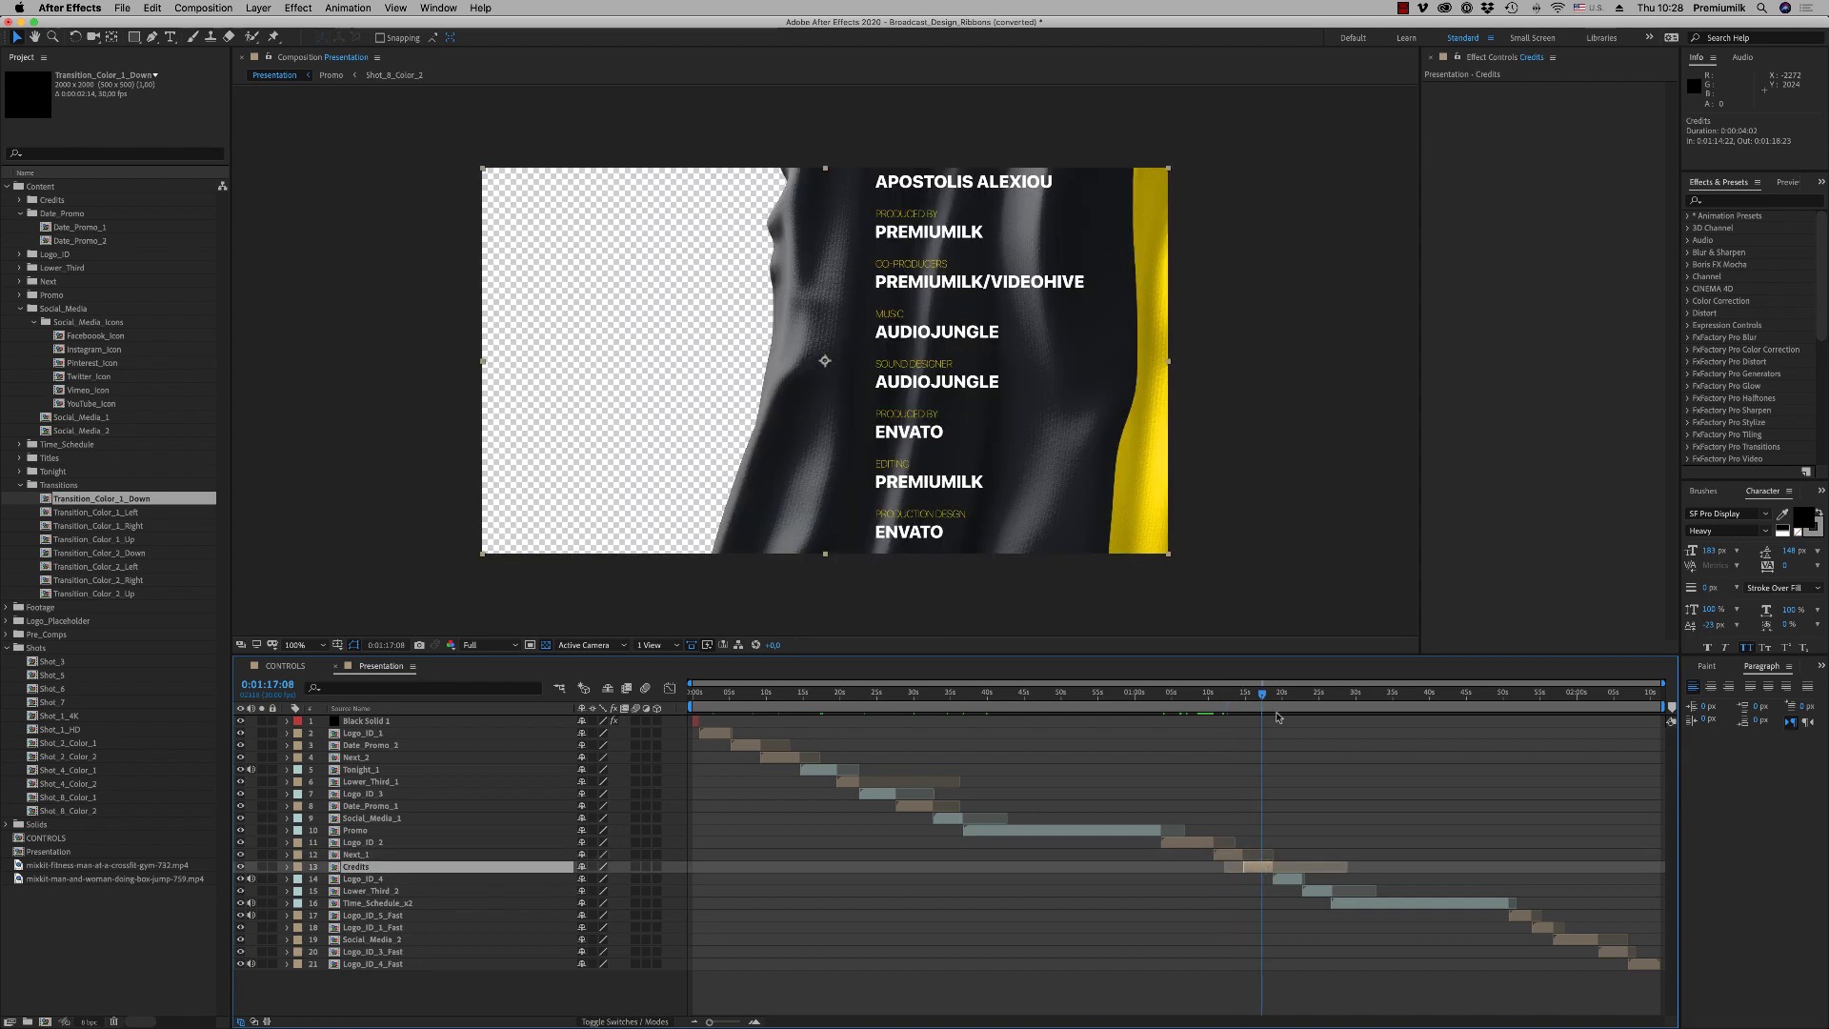
{"action": "double_click", "coordinate": [1263, 865]}
{"action": "left_click", "coordinate": [711, 695]}
{"action": "left_click", "coordinate": [406, 734]}
{"action": "double_click", "coordinate": [390, 721]}
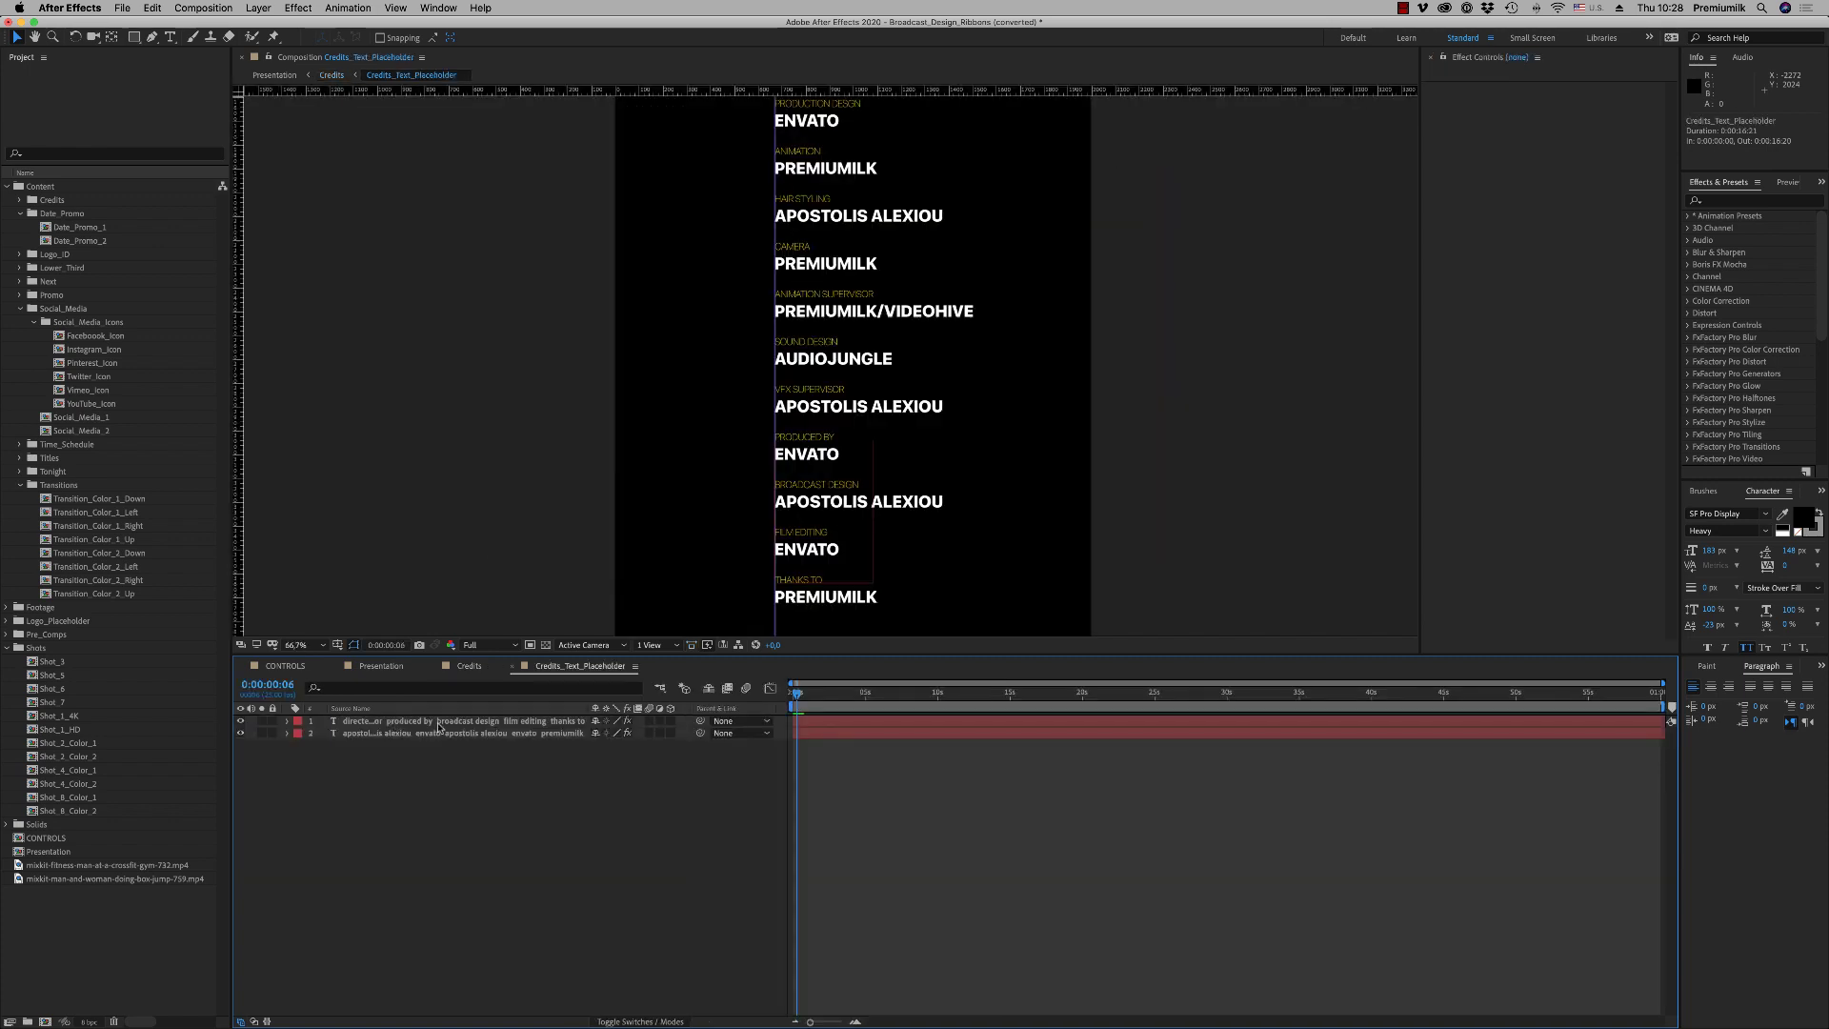
{"action": "key", "text": "comma"}
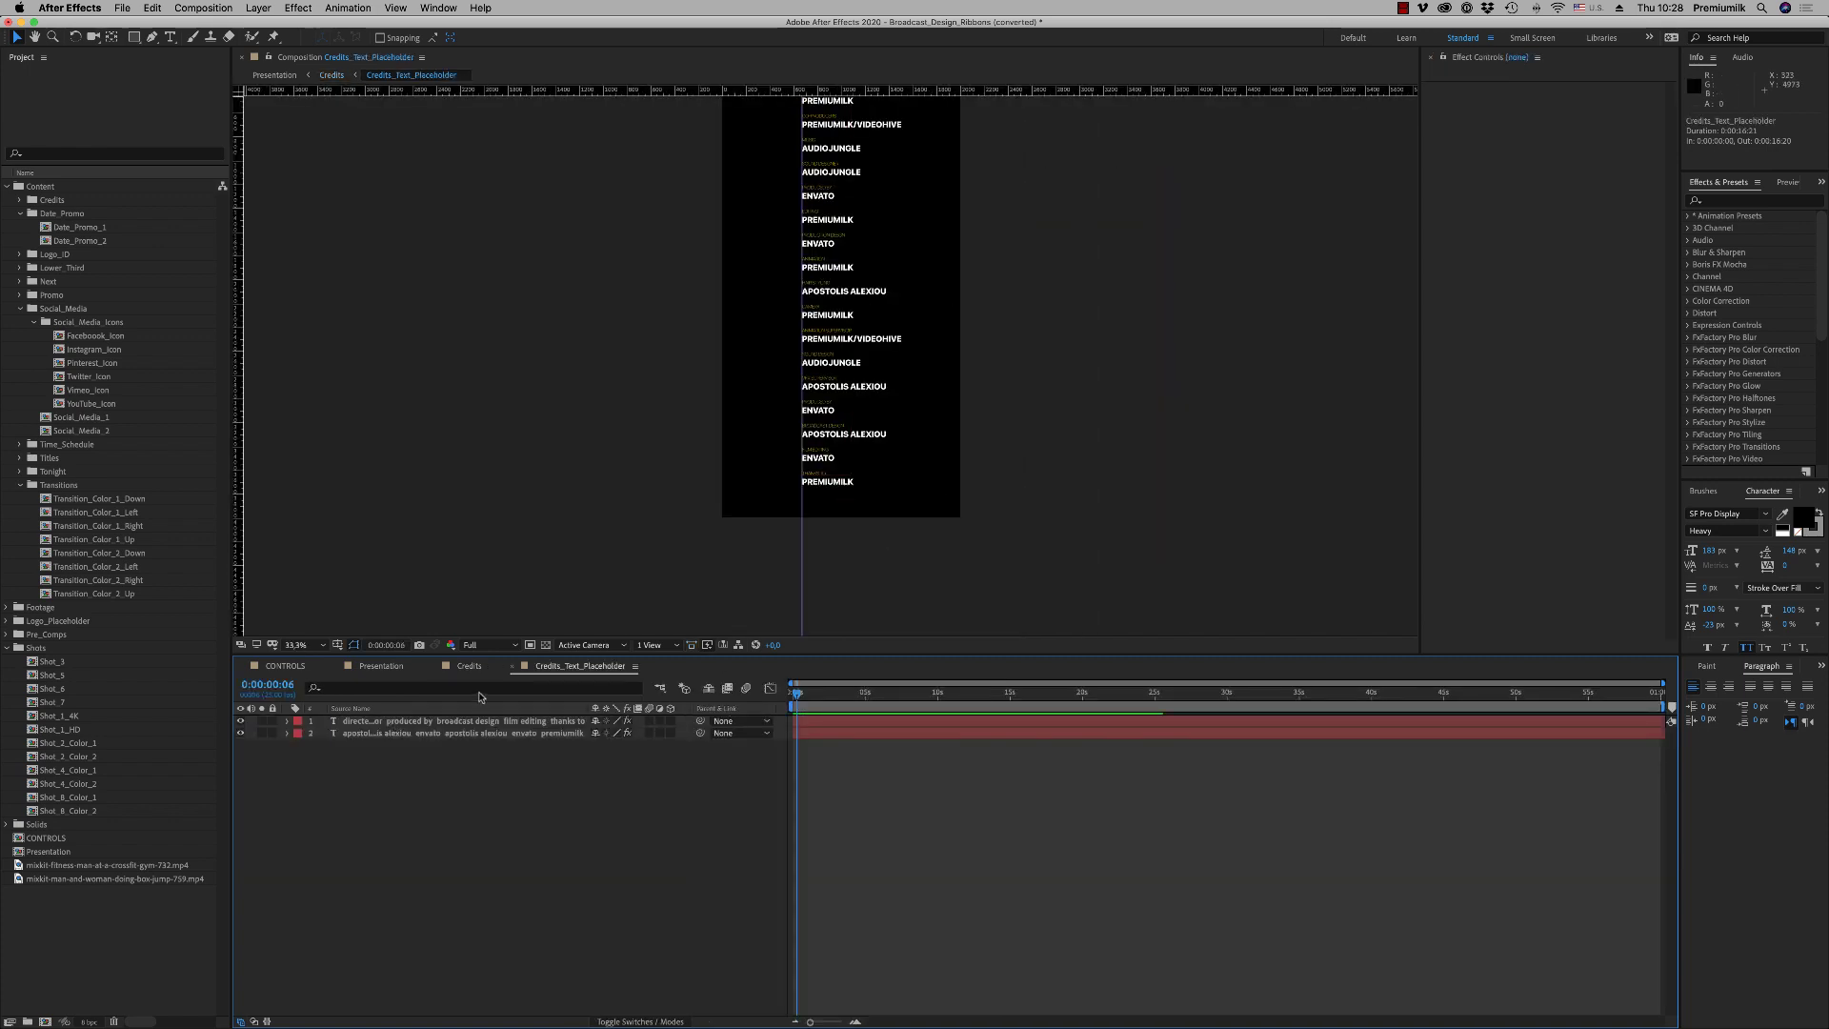
Scrub the Credits animation, check the placeholder layer's Position, then close Credits
{"action": "left_click", "coordinate": [469, 665]}
{"action": "left_click_drag", "start_coordinate": [717, 696], "coordinate": [1587, 694]}
{"action": "left_click", "coordinate": [413, 800]}
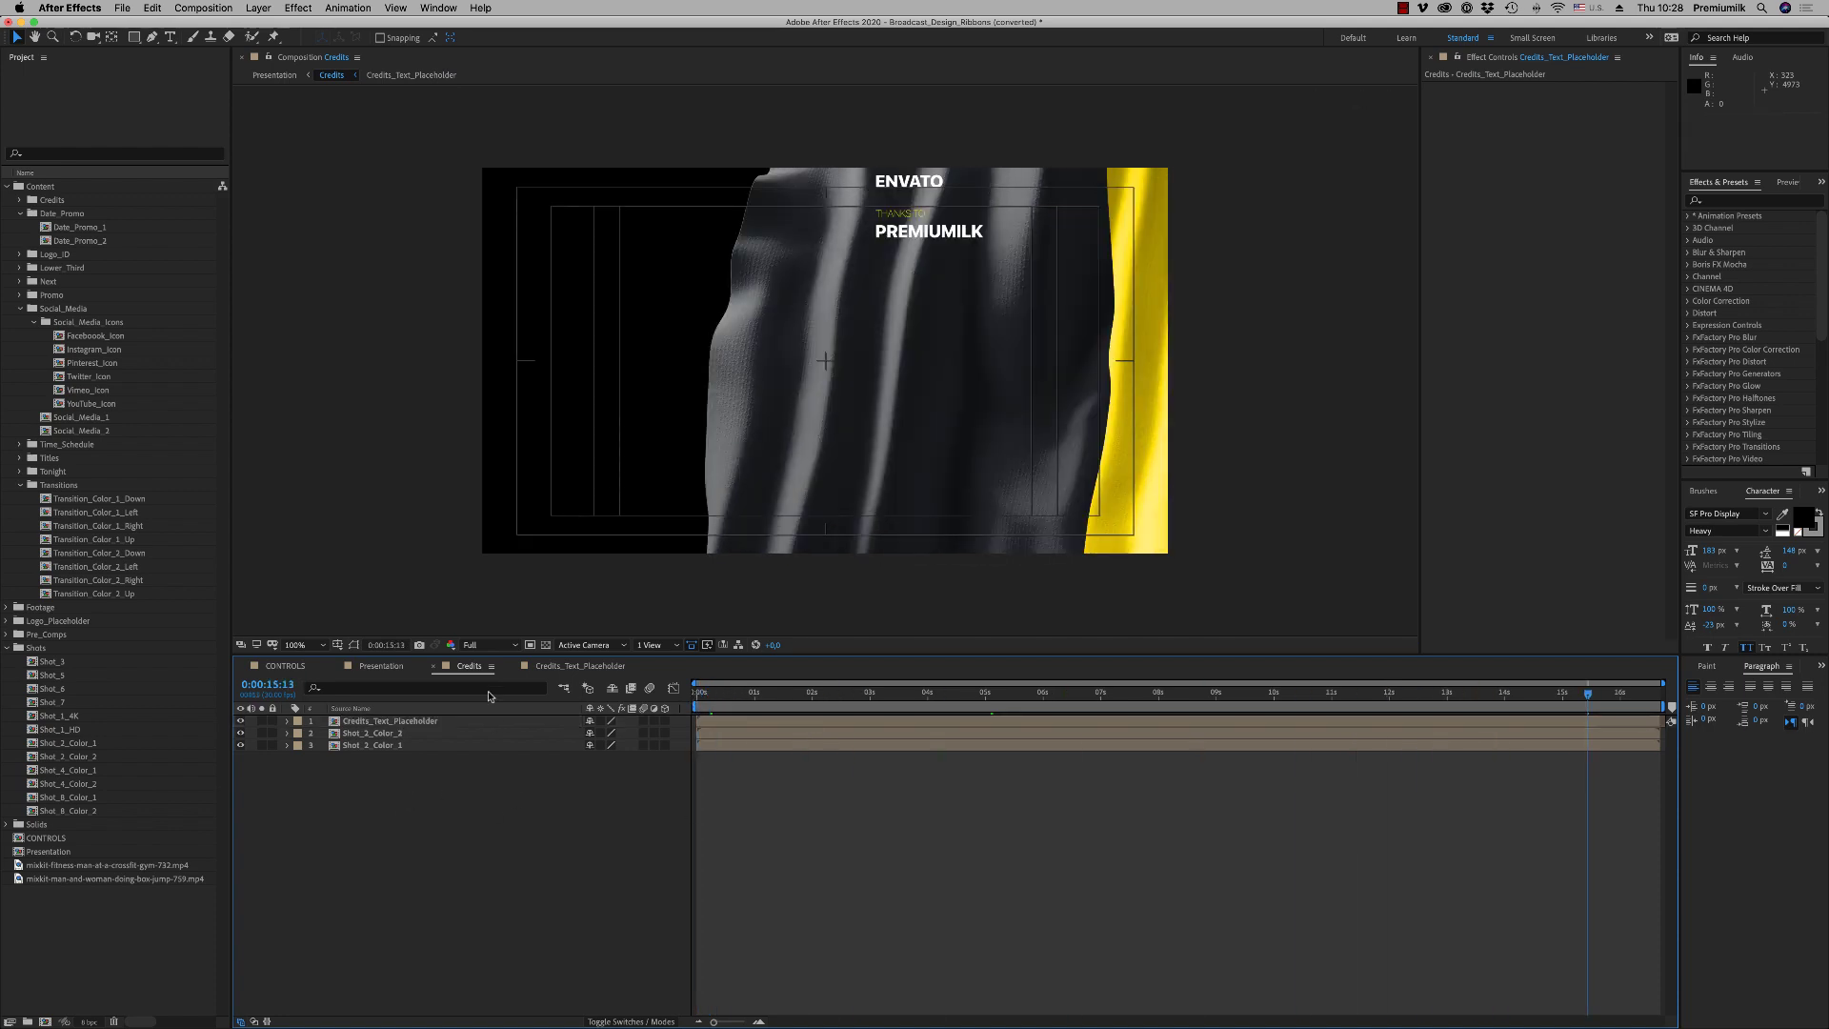
{"action": "left_click", "coordinate": [381, 721]}
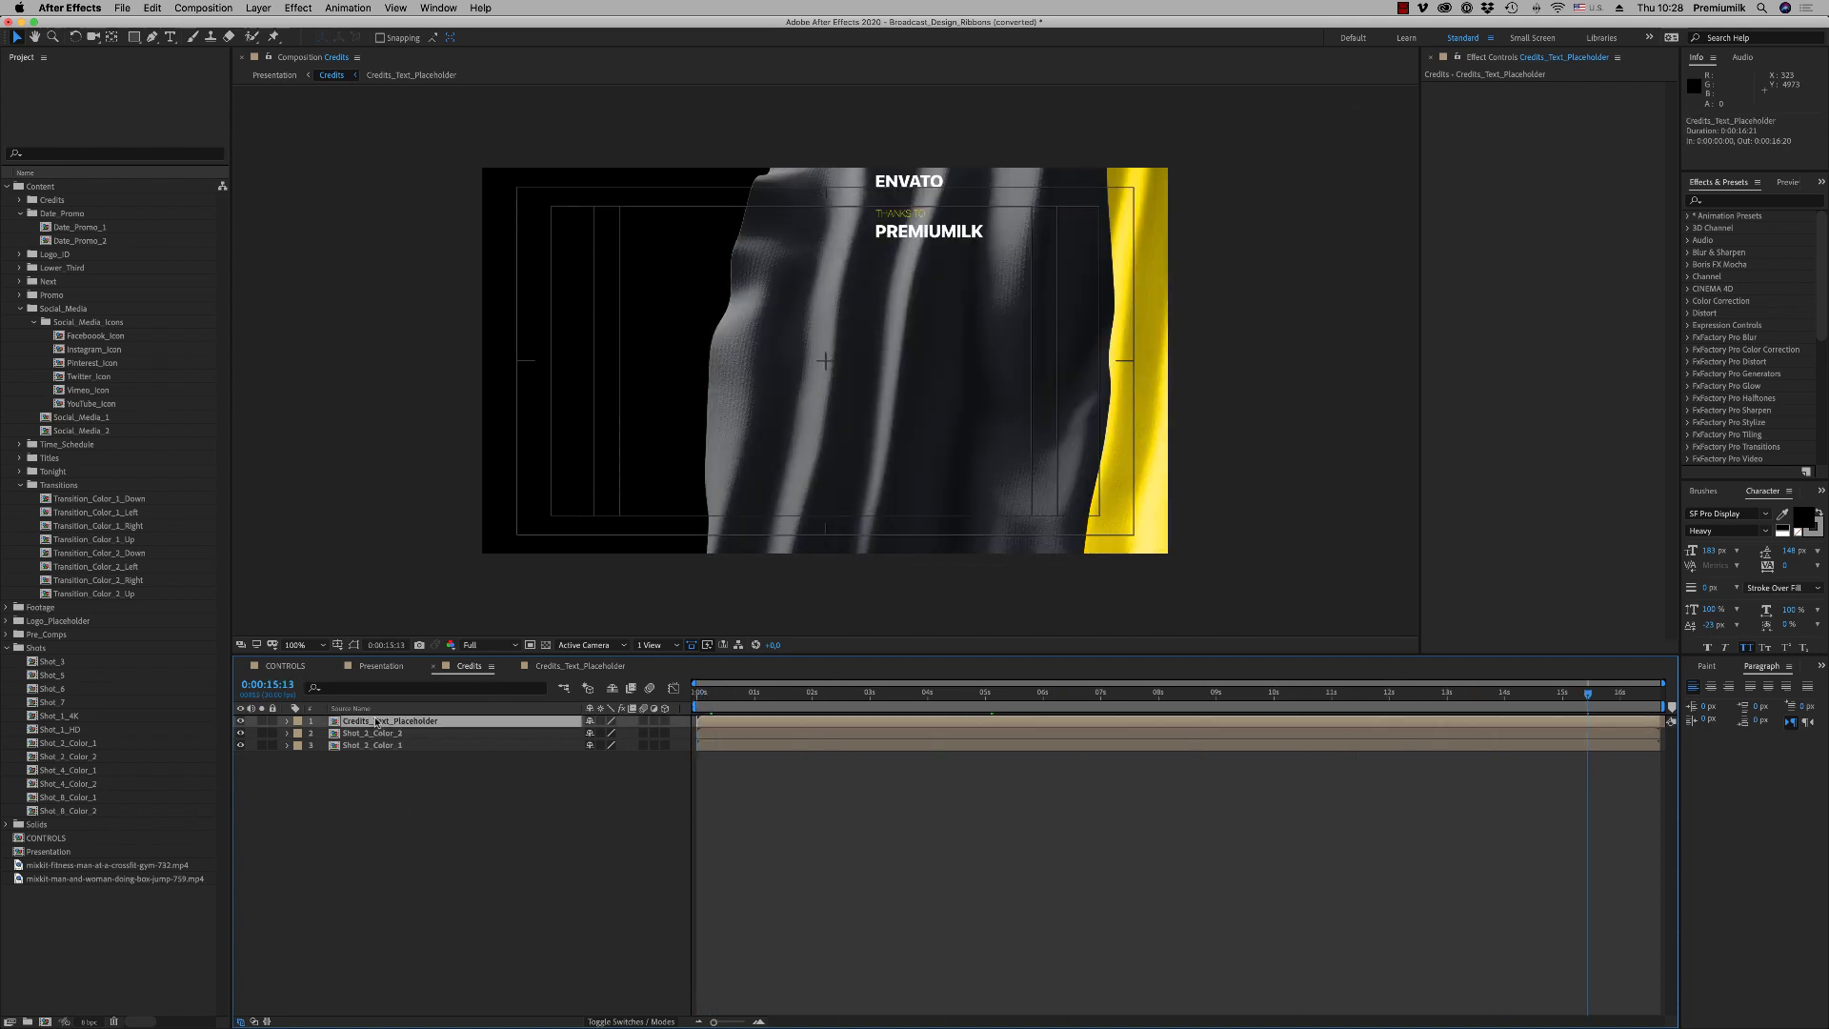
{"action": "key", "text": "p"}
{"action": "left_click", "coordinate": [1633, 694]}
{"action": "left_click", "coordinate": [1658, 695]}
{"action": "left_click", "coordinate": [780, 878]}
{"action": "left_click", "coordinate": [433, 666]}
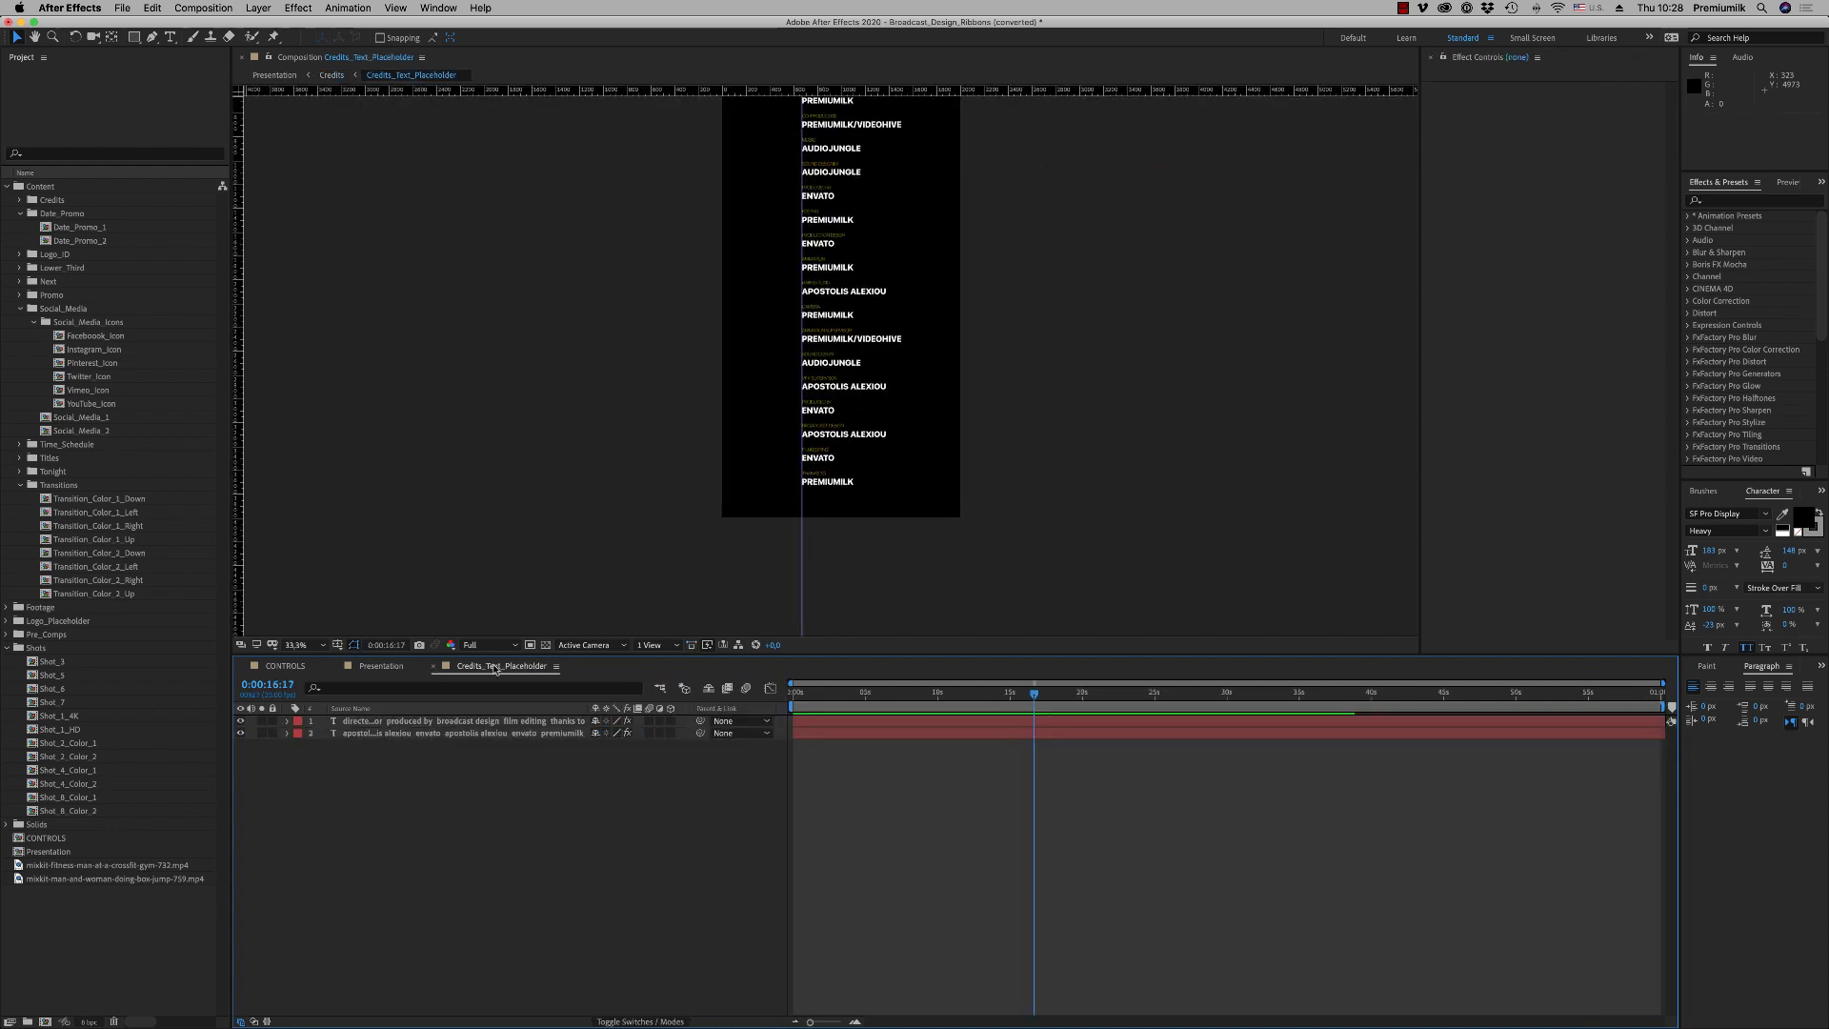
Open Time_Schedule_x2 and add the gym clip on the right half of the frame
{"action": "left_click", "coordinate": [435, 667]}
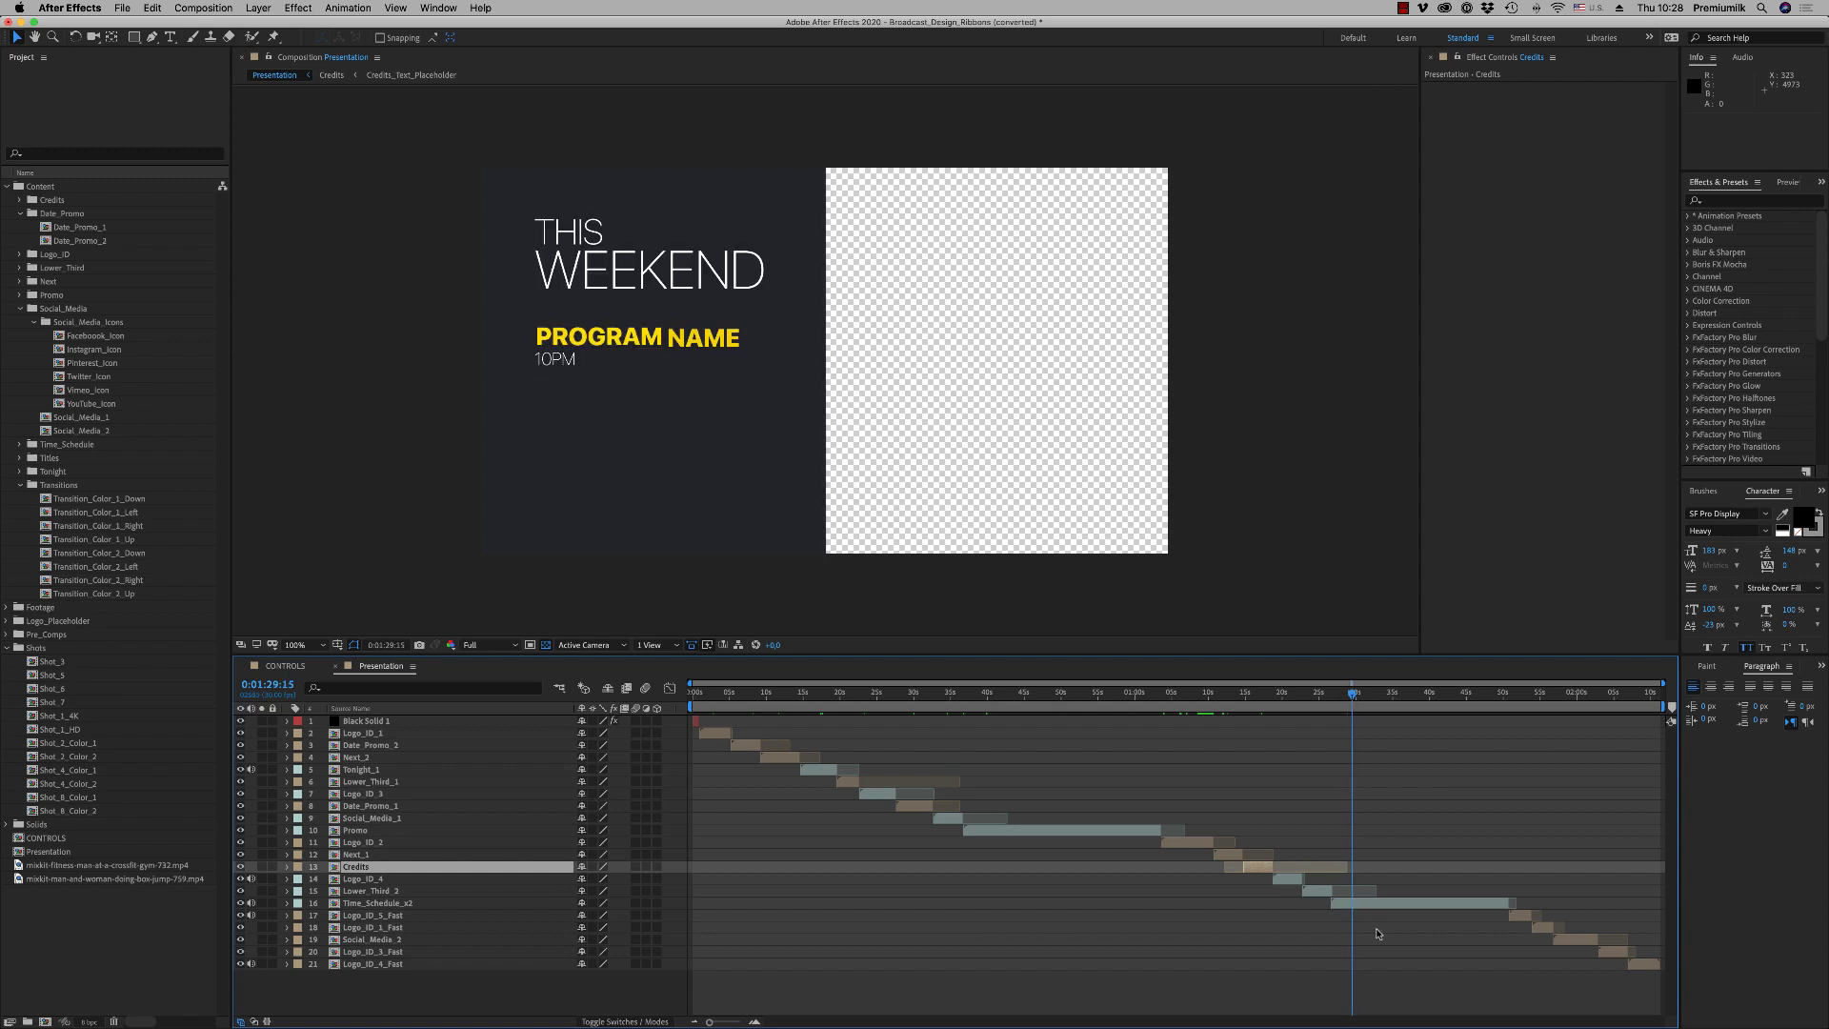
{"action": "double_click", "coordinate": [1369, 905]}
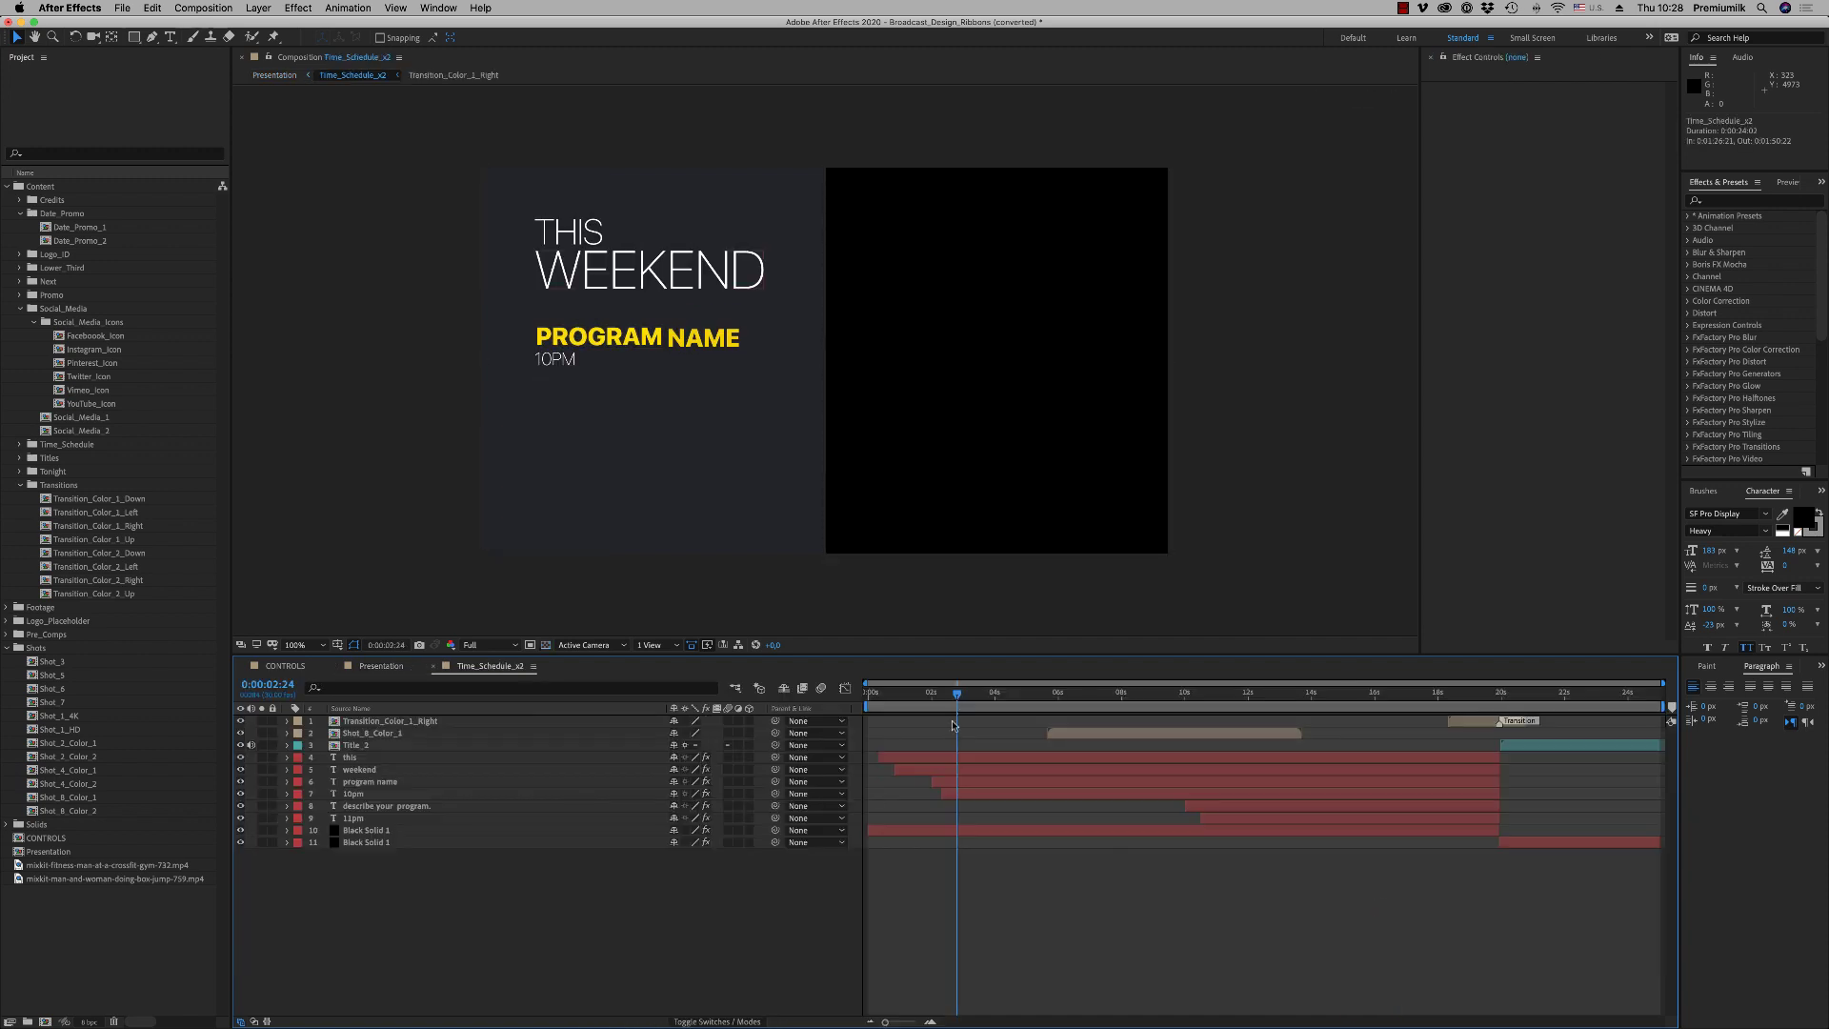
{"action": "left_click", "coordinate": [1008, 695]}
{"action": "left_click_drag", "start_coordinate": [1217, 703], "coordinate": [1223, 703]}
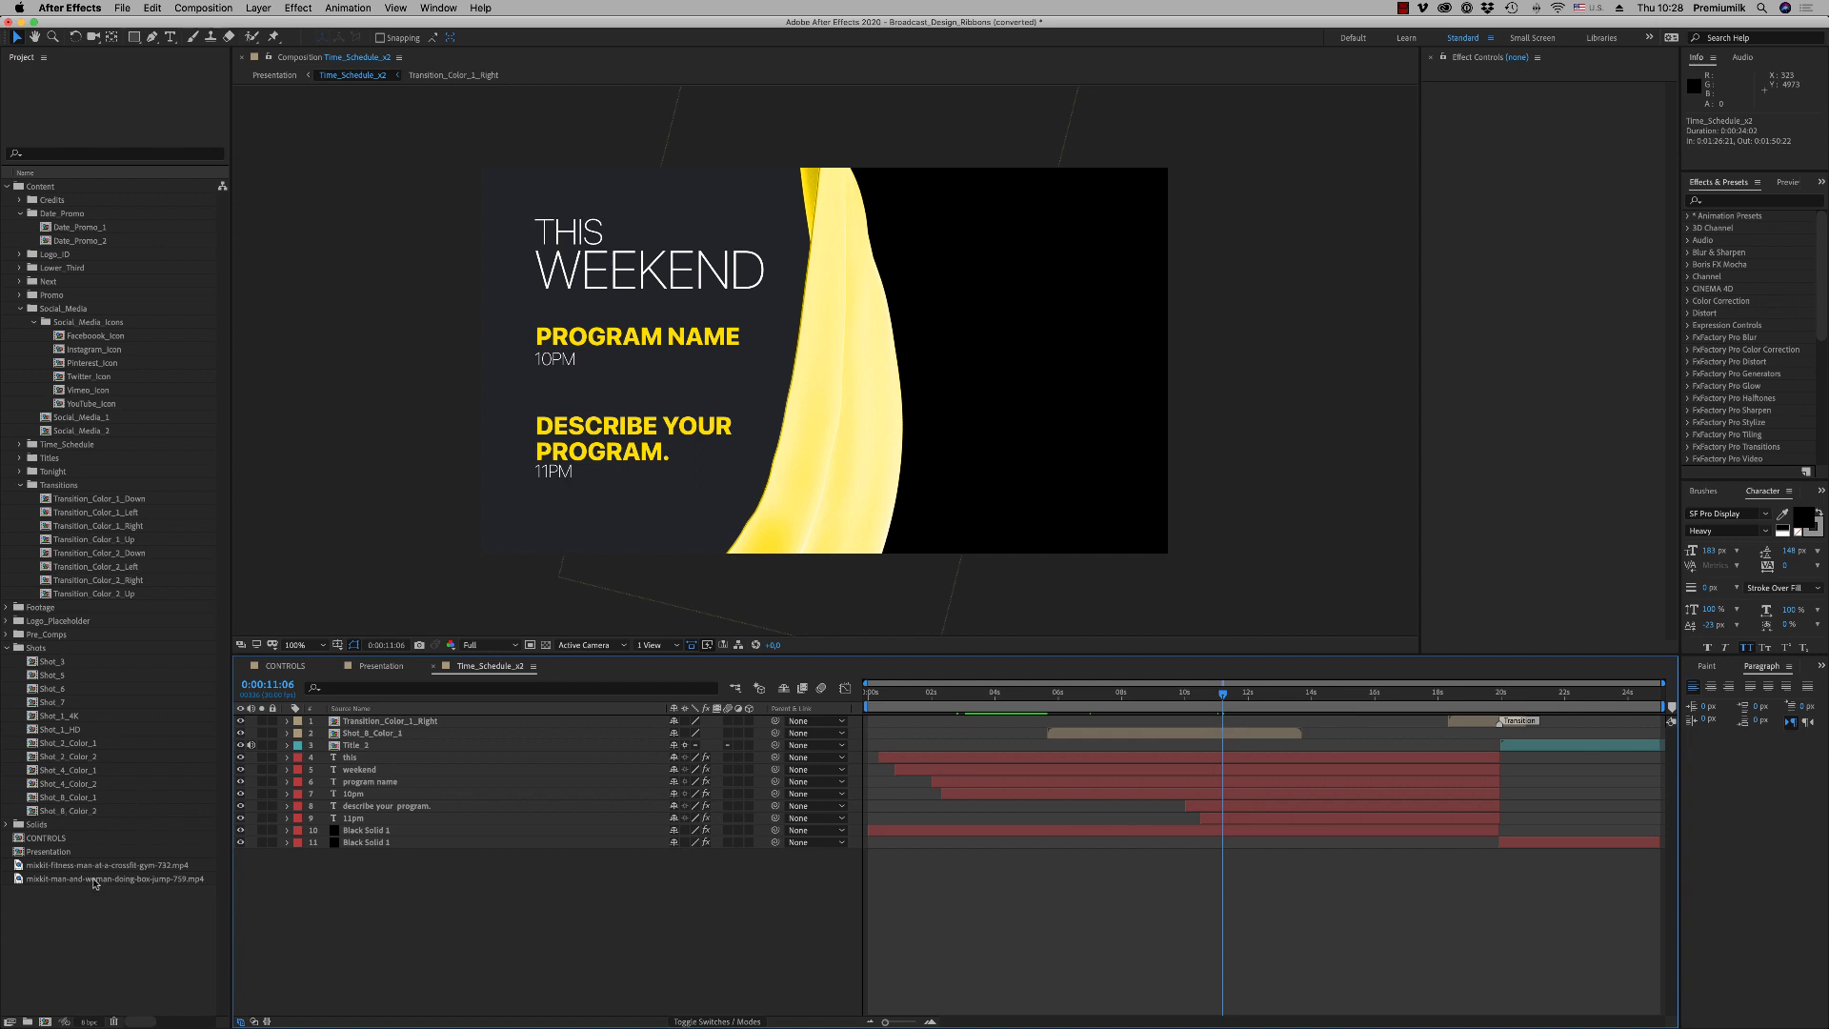
{"action": "left_click_drag", "start_coordinate": [93, 867], "coordinate": [653, 930]}
{"action": "left_click_drag", "start_coordinate": [1147, 855], "coordinate": [1378, 855]}
{"action": "left_click_drag", "start_coordinate": [1011, 491], "coordinate": [1168, 491]}
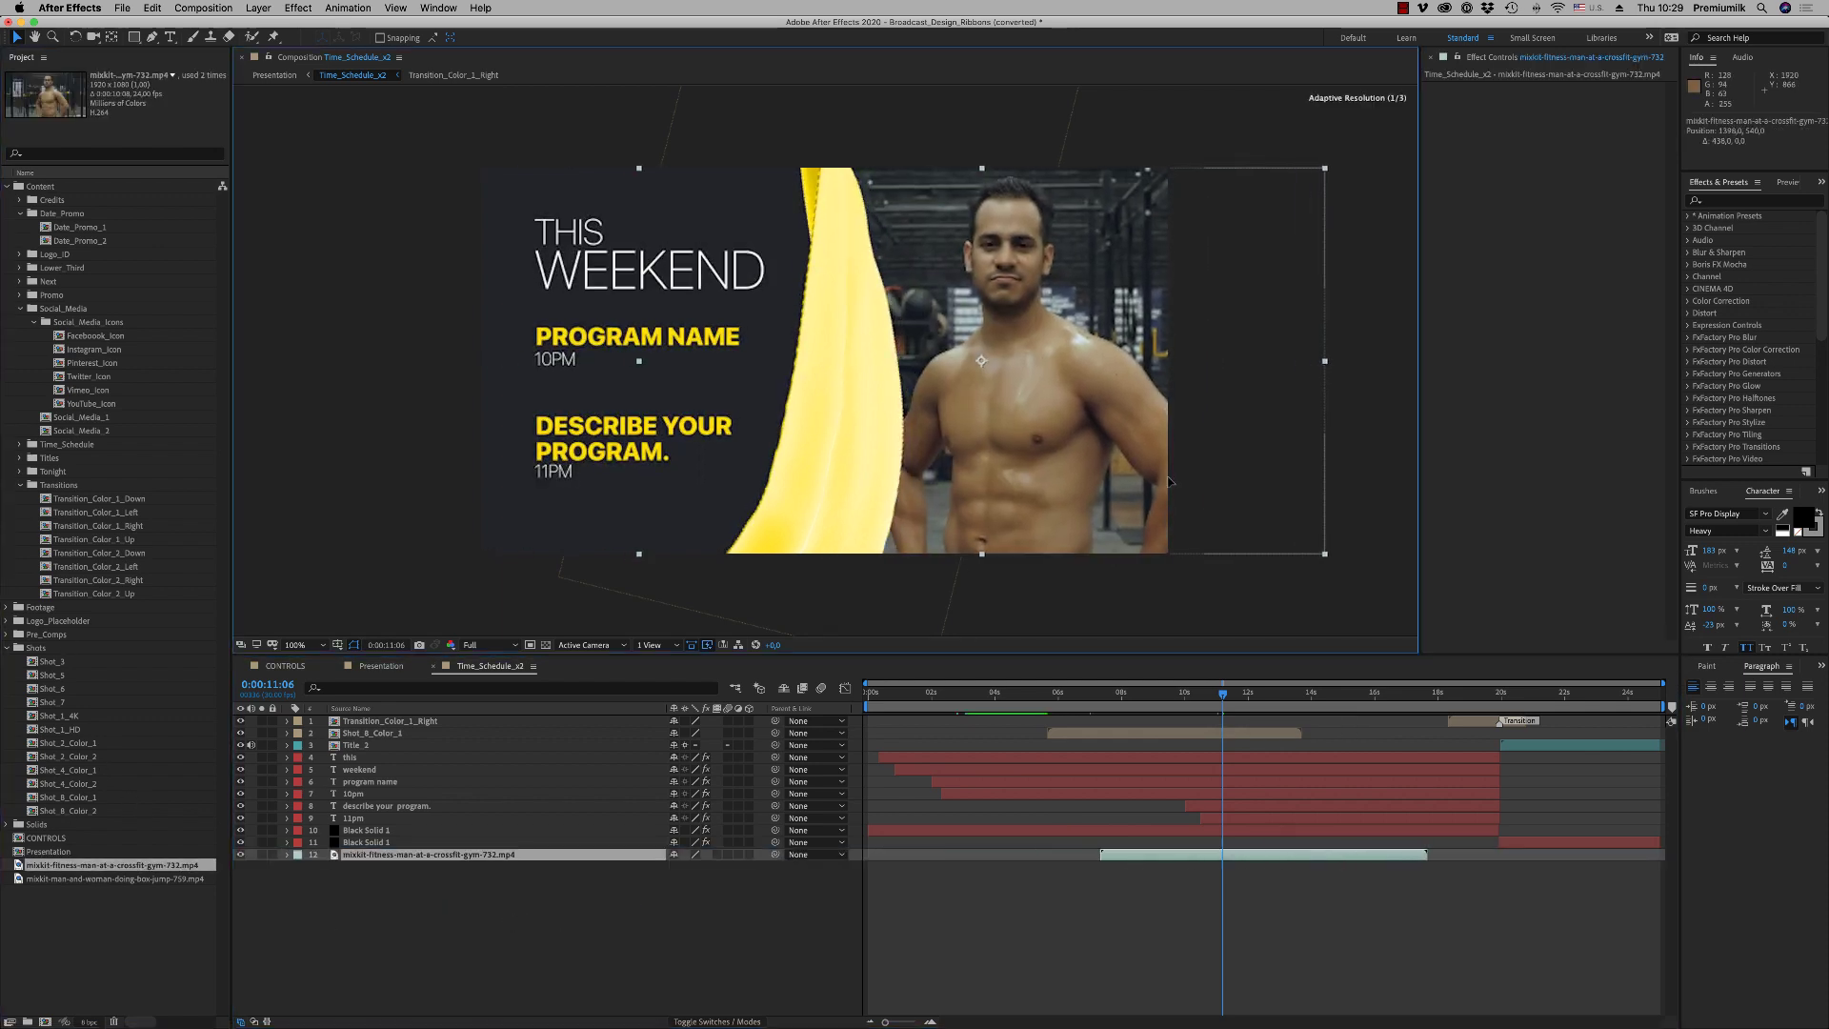
{"action": "mouse_move", "coordinate": [881, 700]}
{"action": "left_mouse_down"}
{"action": "mouse_move", "coordinate": [953, 700]}
{"action": "mouse_move", "coordinate": [846, 693]}
{"action": "left_mouse_up"}
{"action": "key", "text": "["}
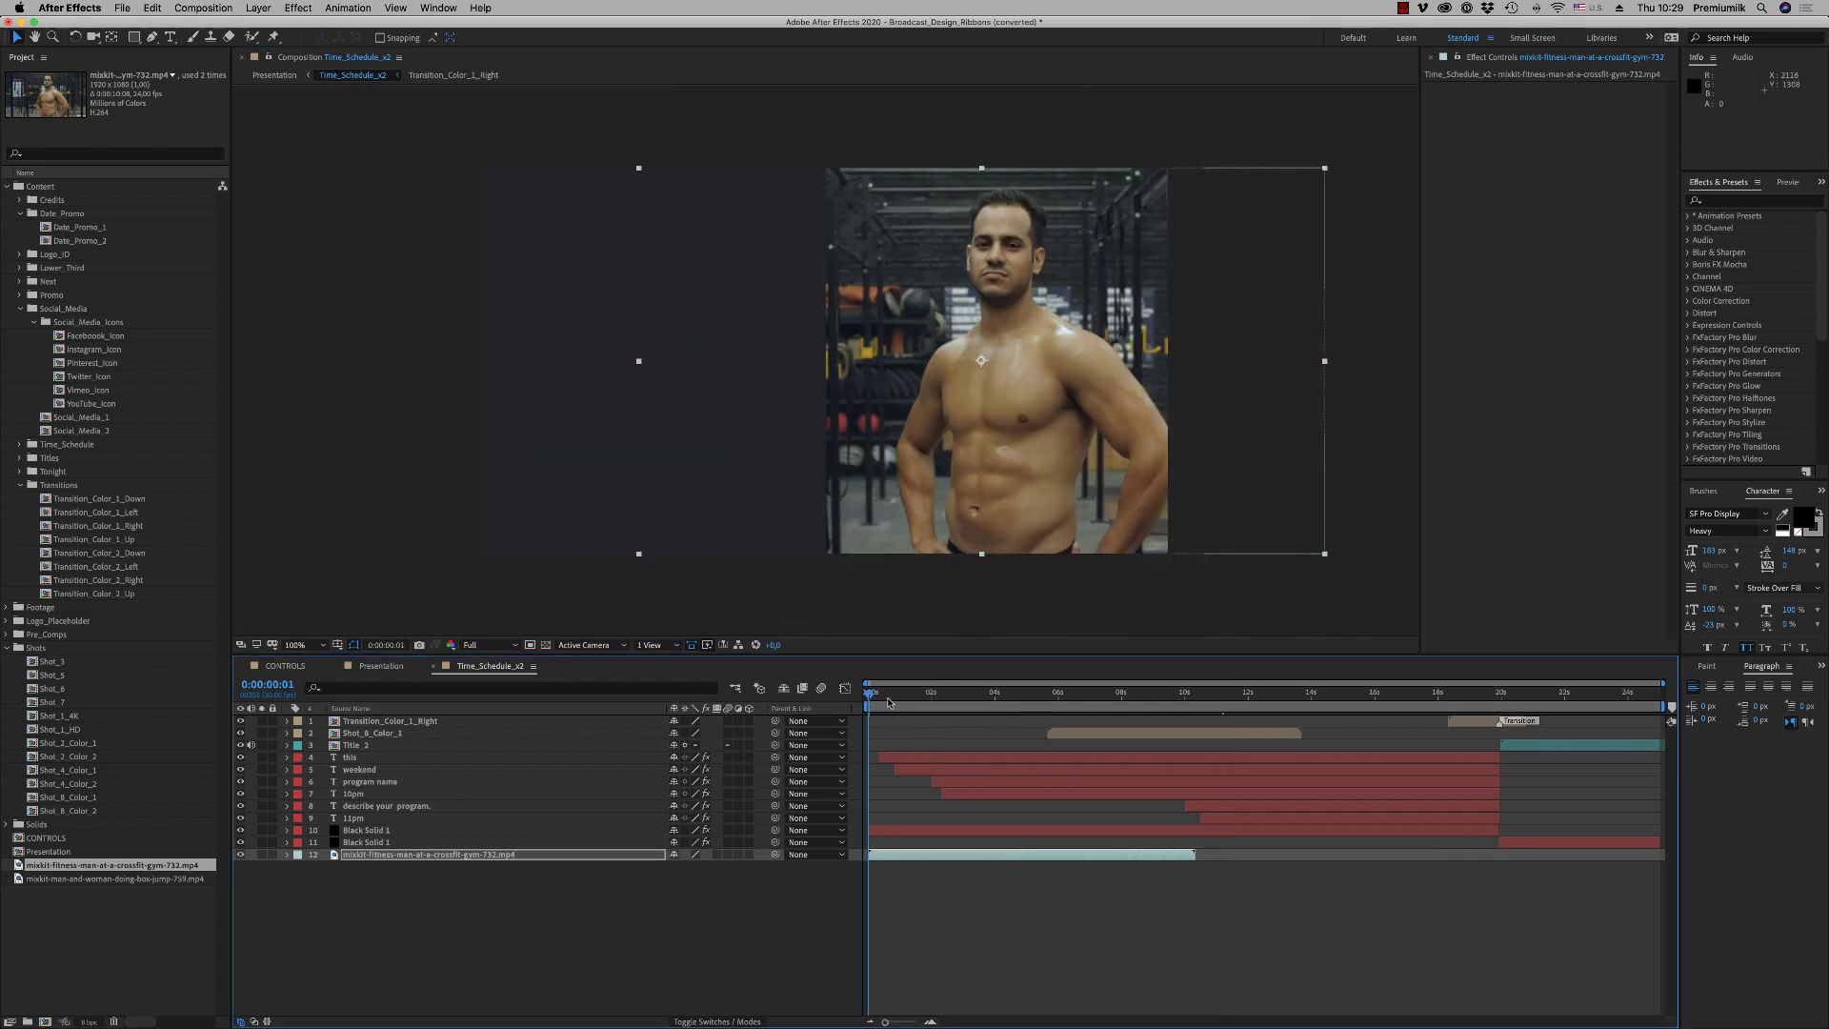
Slide the gym clip to about 10–20 seconds and check it against the schedule titles
{"action": "left_click", "coordinate": [994, 694]}
{"action": "left_click_drag", "start_coordinate": [1089, 708], "coordinate": [1183, 698]}
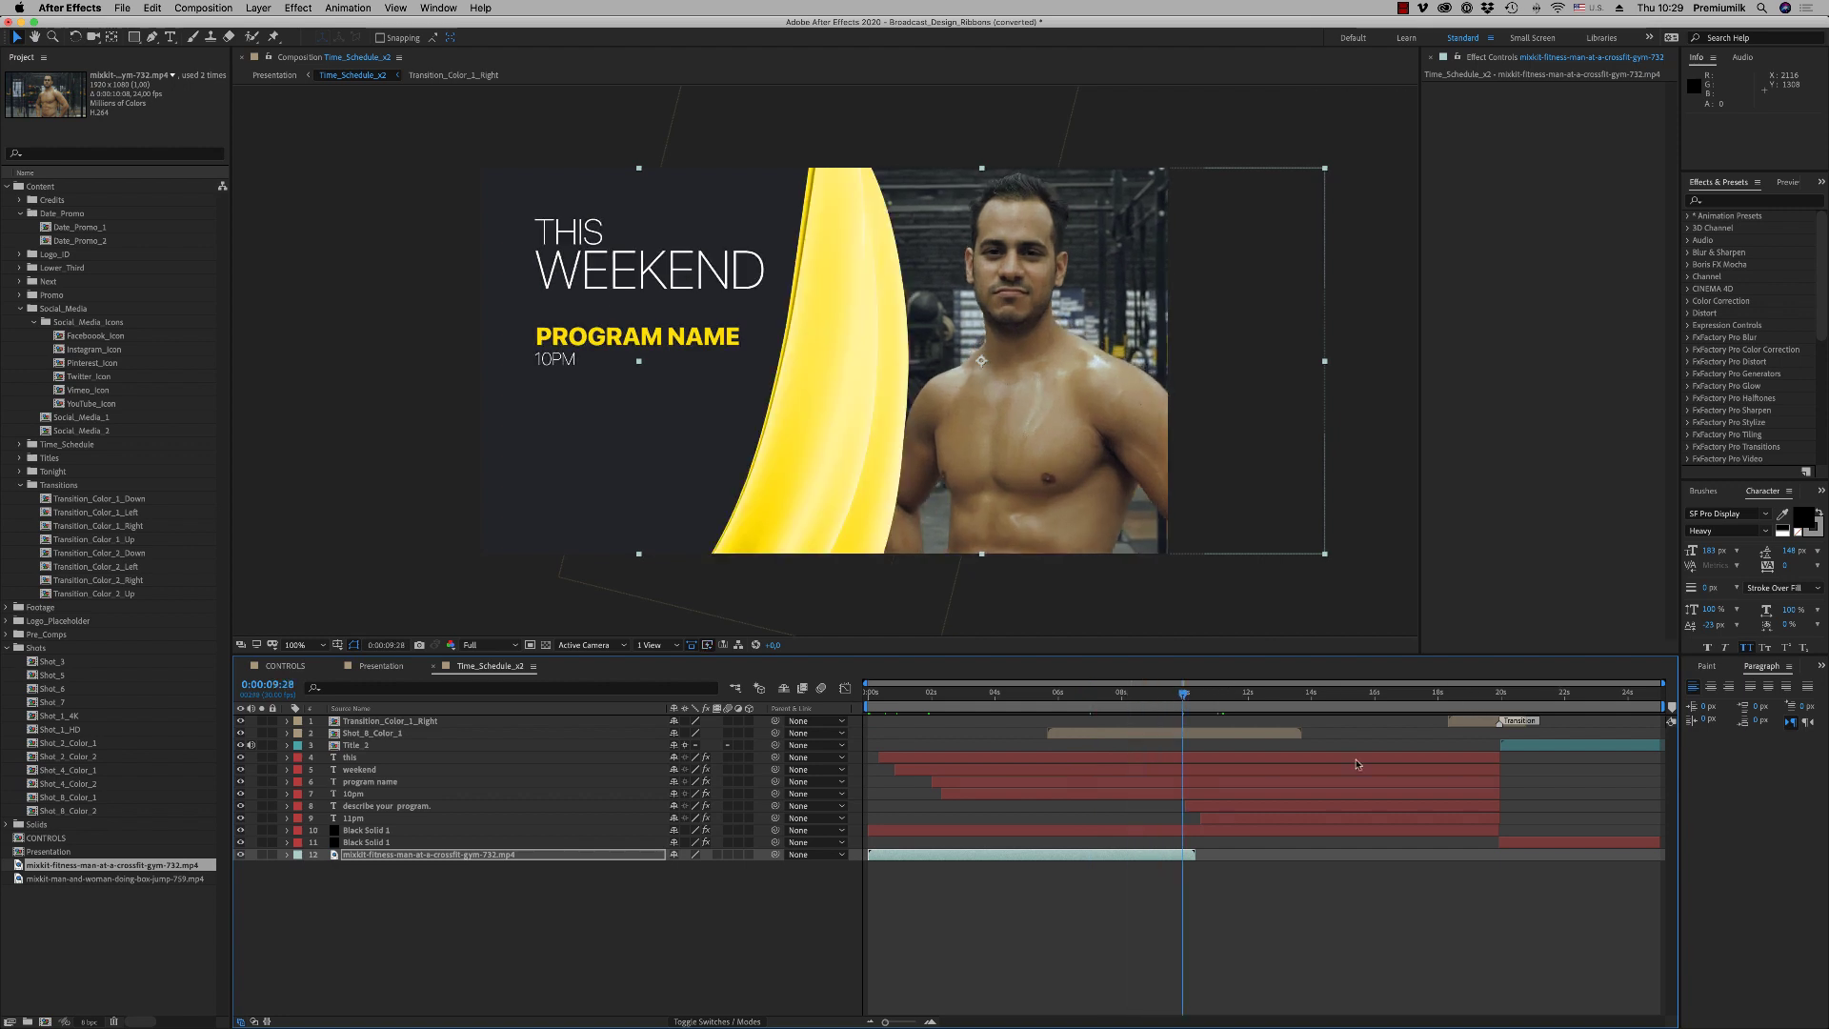
{"action": "left_click_drag", "start_coordinate": [1082, 858], "coordinate": [1405, 858]}
{"action": "left_click_drag", "start_coordinate": [1444, 698], "coordinate": [1529, 701]}
{"action": "left_click", "coordinate": [1537, 749]}
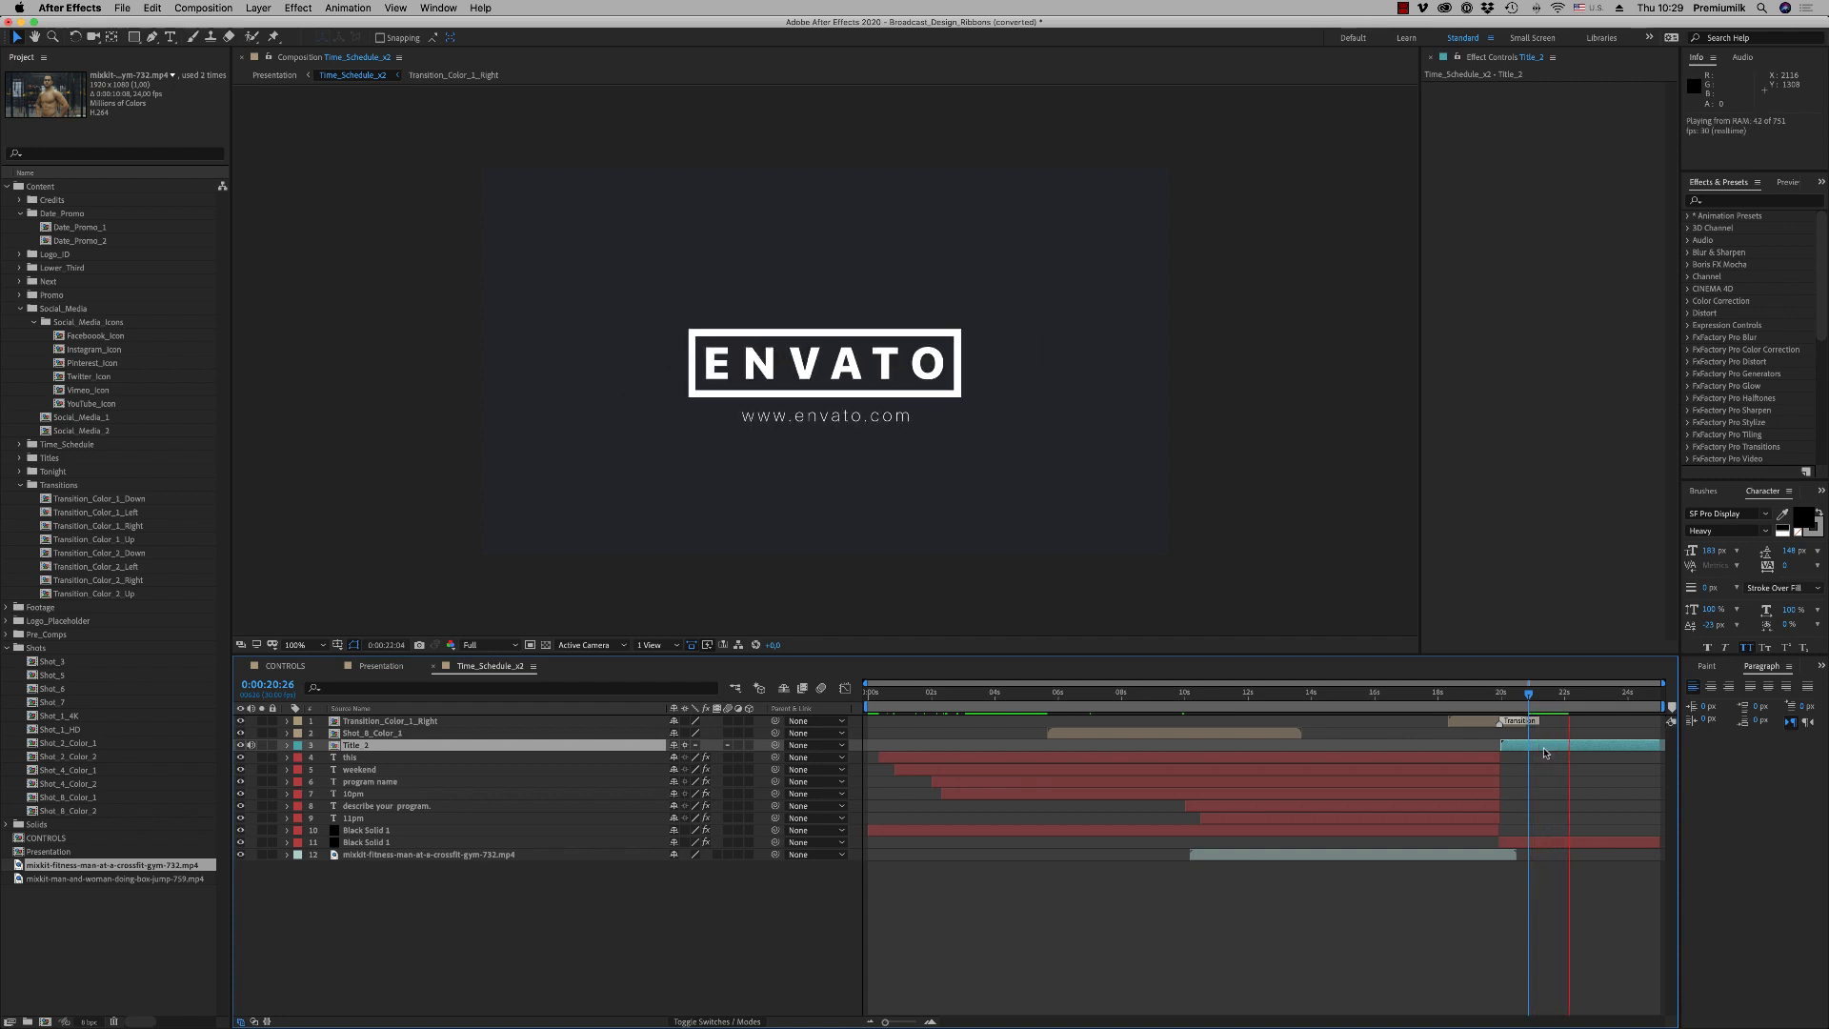
{"action": "left_click", "coordinate": [555, 905]}
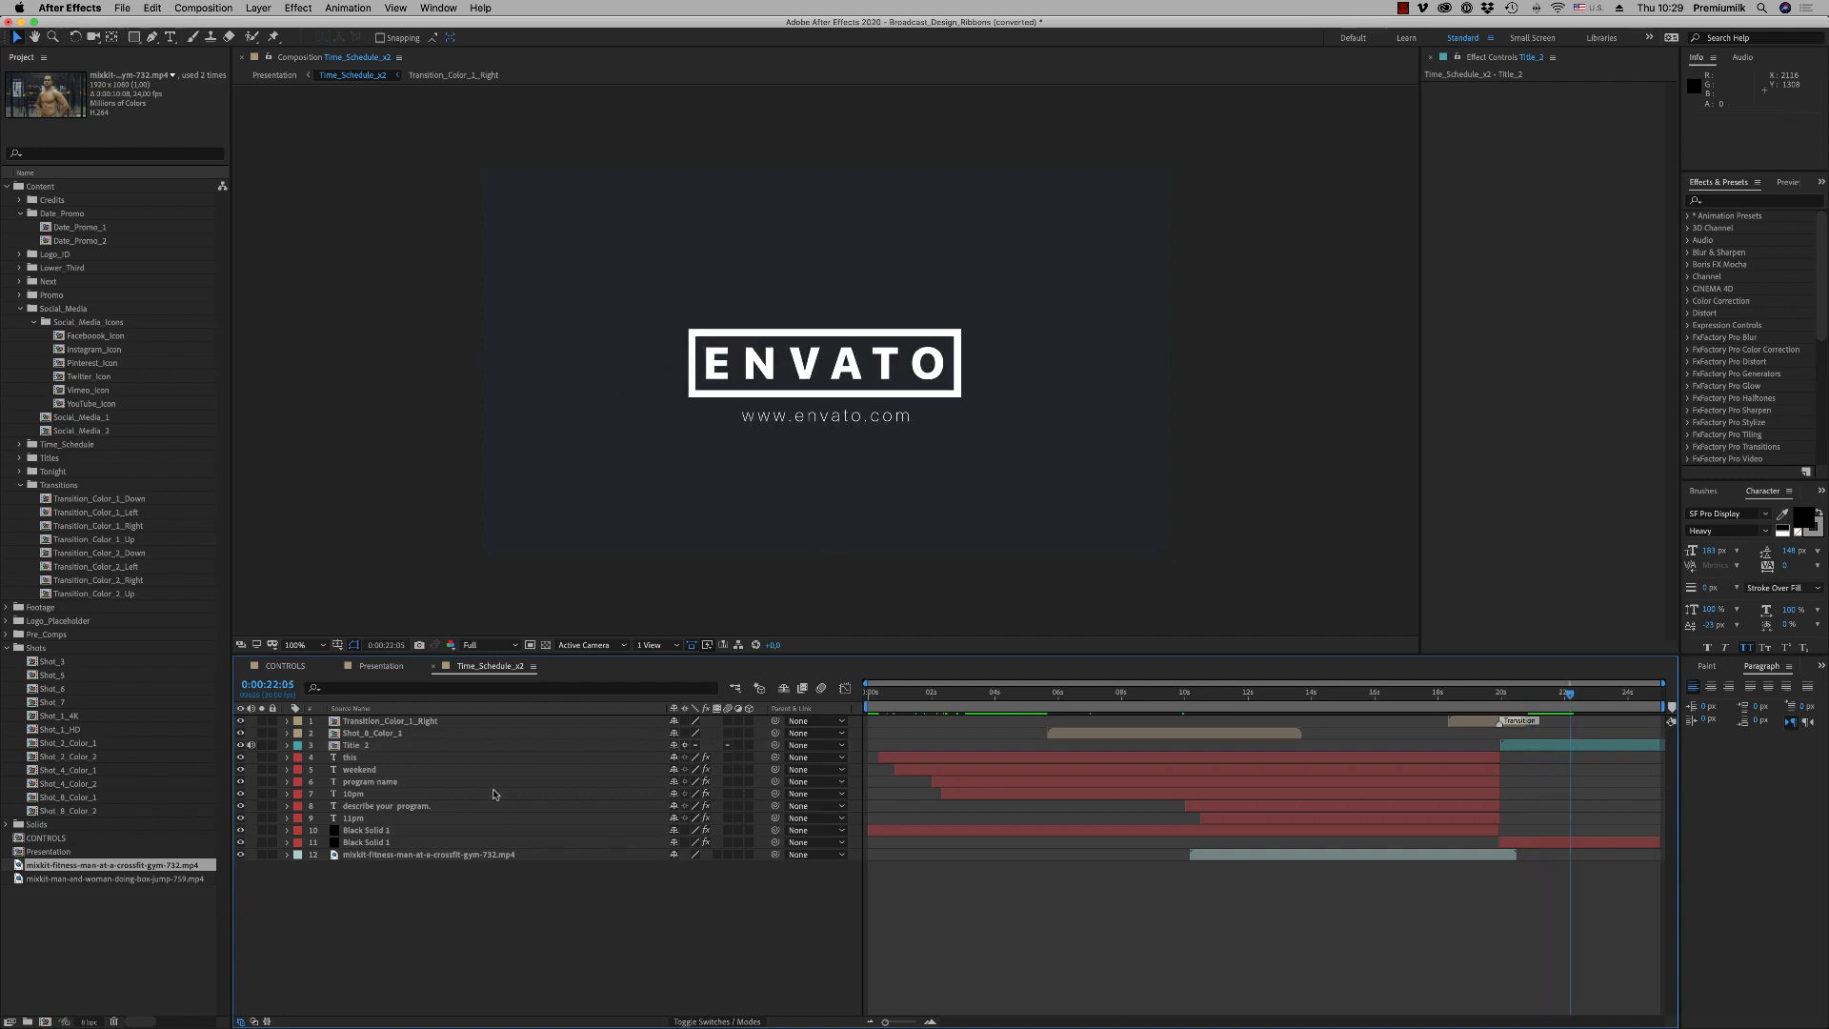
Close Time_Schedule_x2 and reveal the Logo_ID_5_Fast source in the Project panel
{"action": "left_click", "coordinate": [432, 666]}
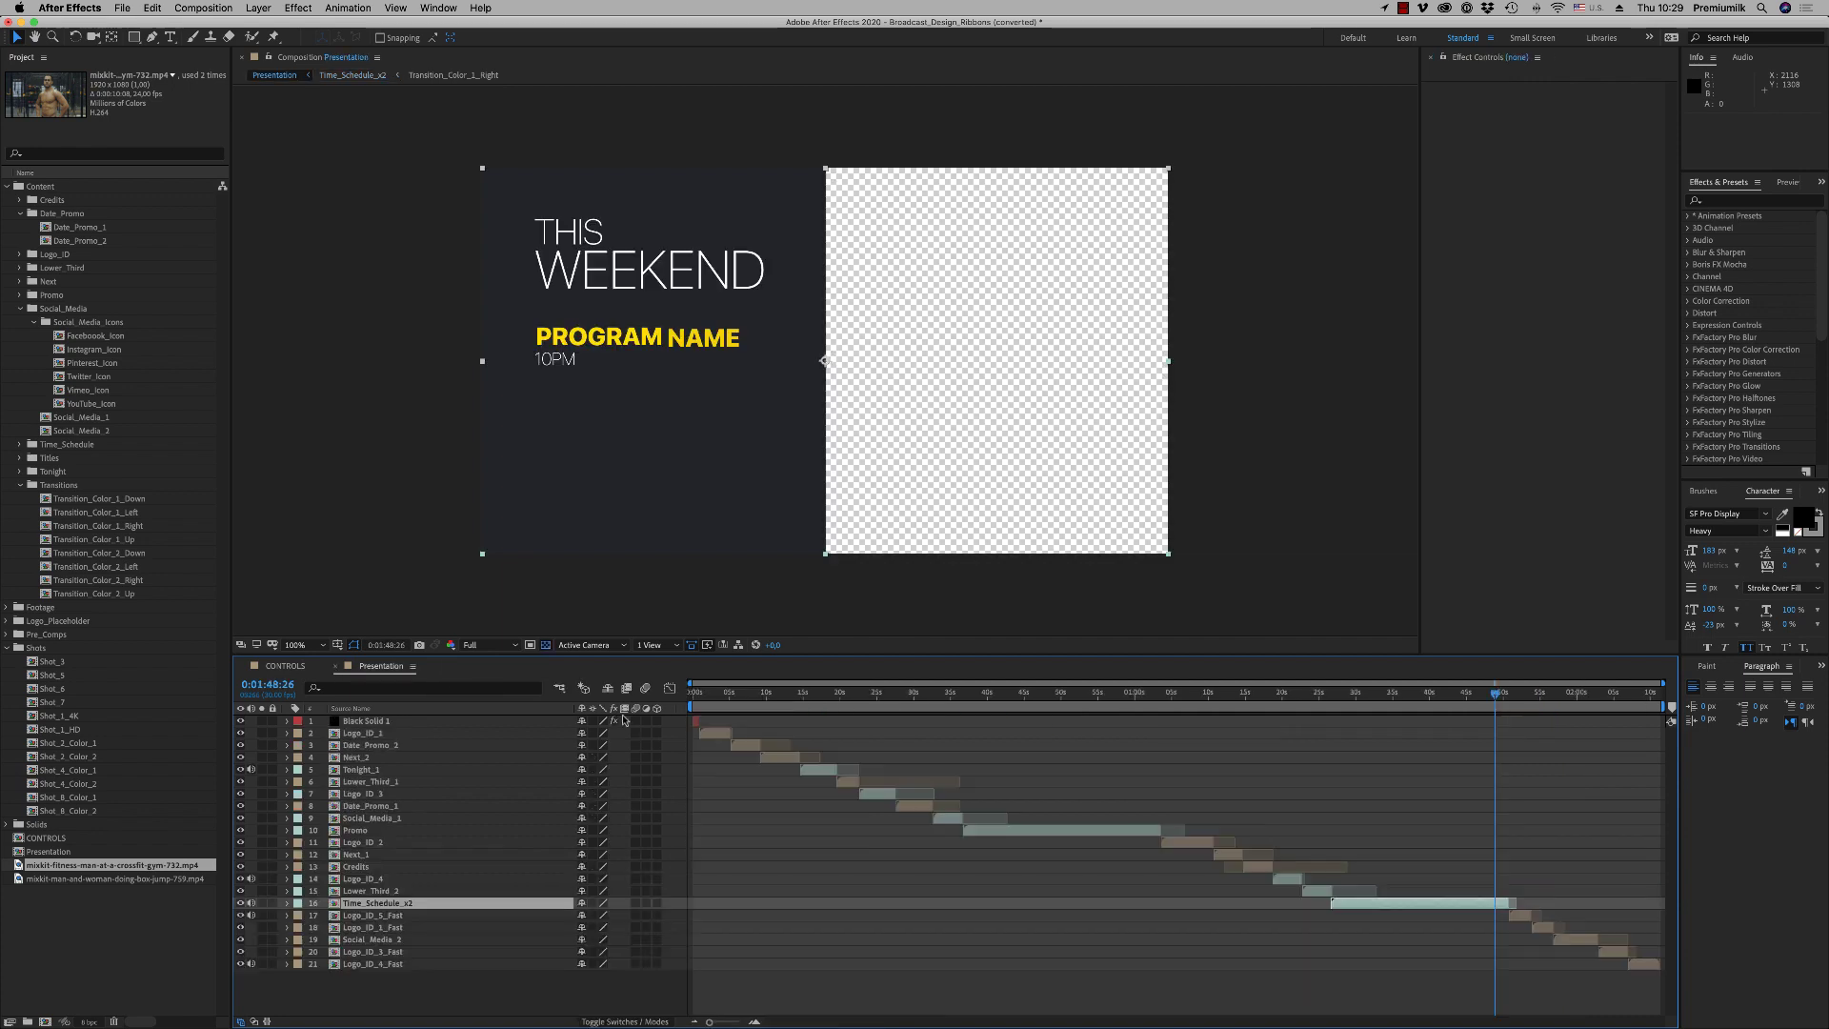
{"action": "left_click", "coordinate": [1513, 696]}
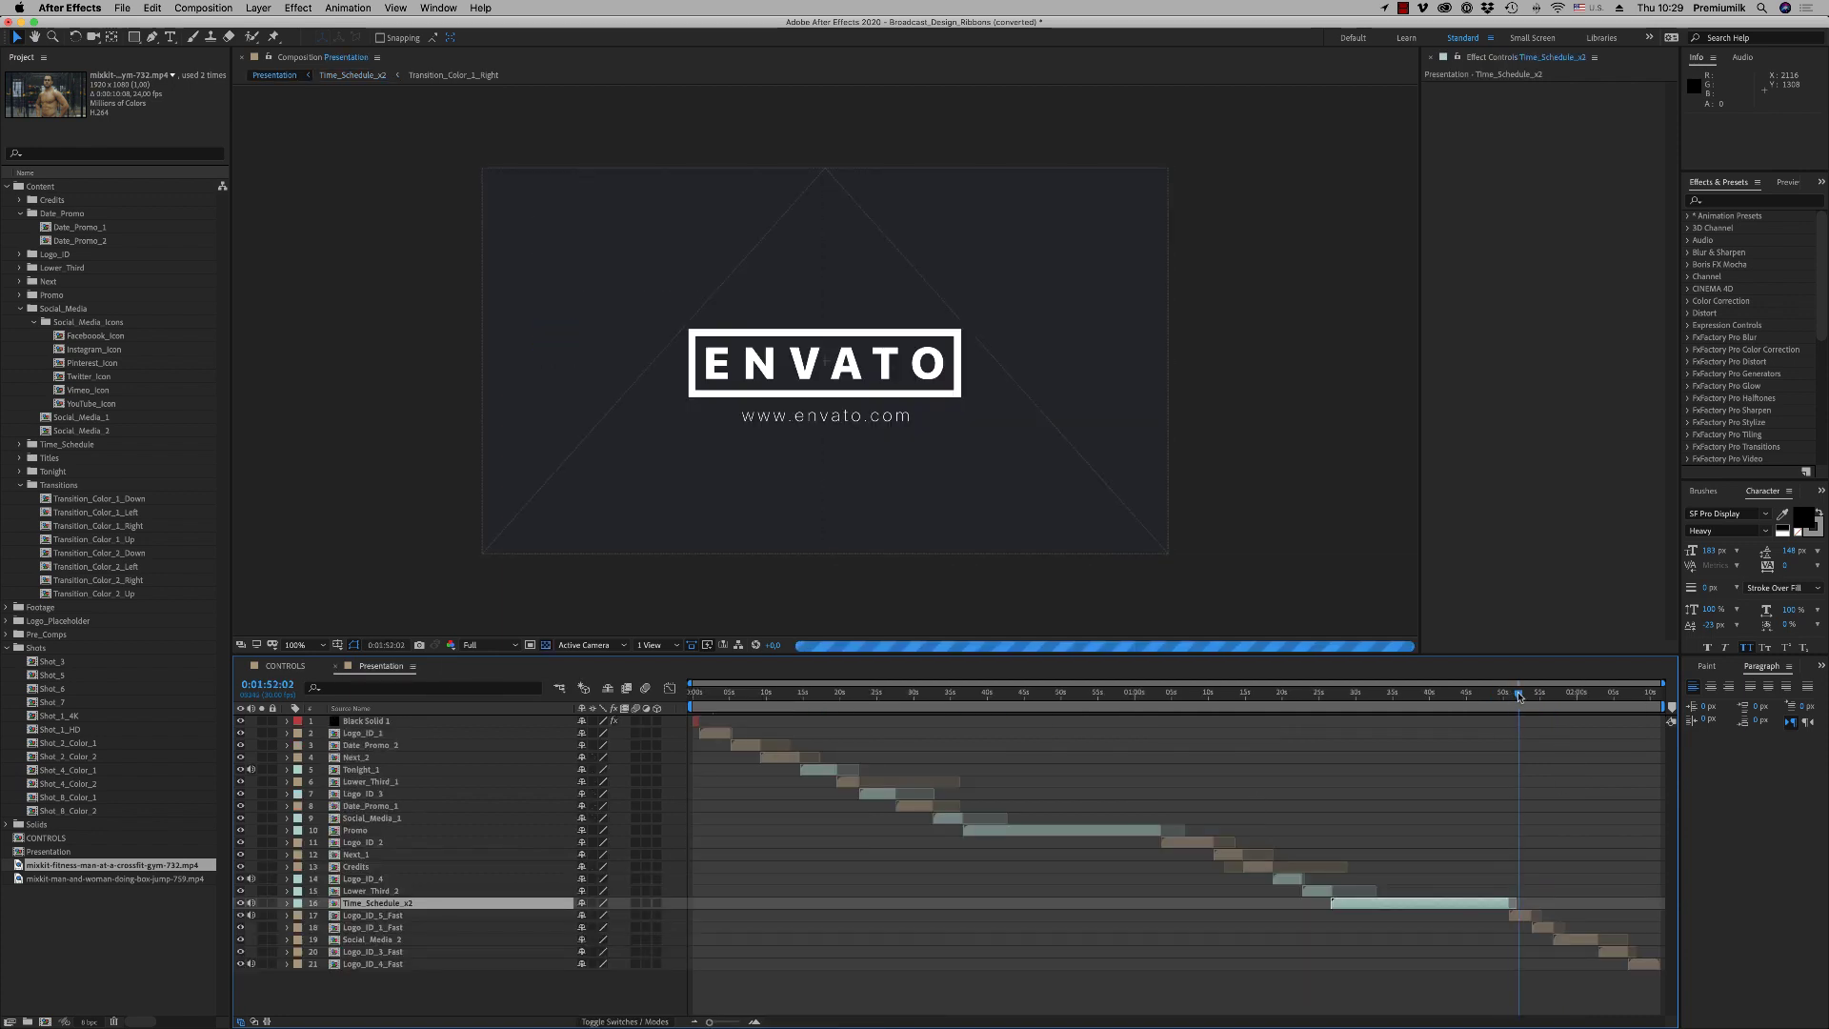
{"action": "left_click", "coordinate": [1521, 917]}
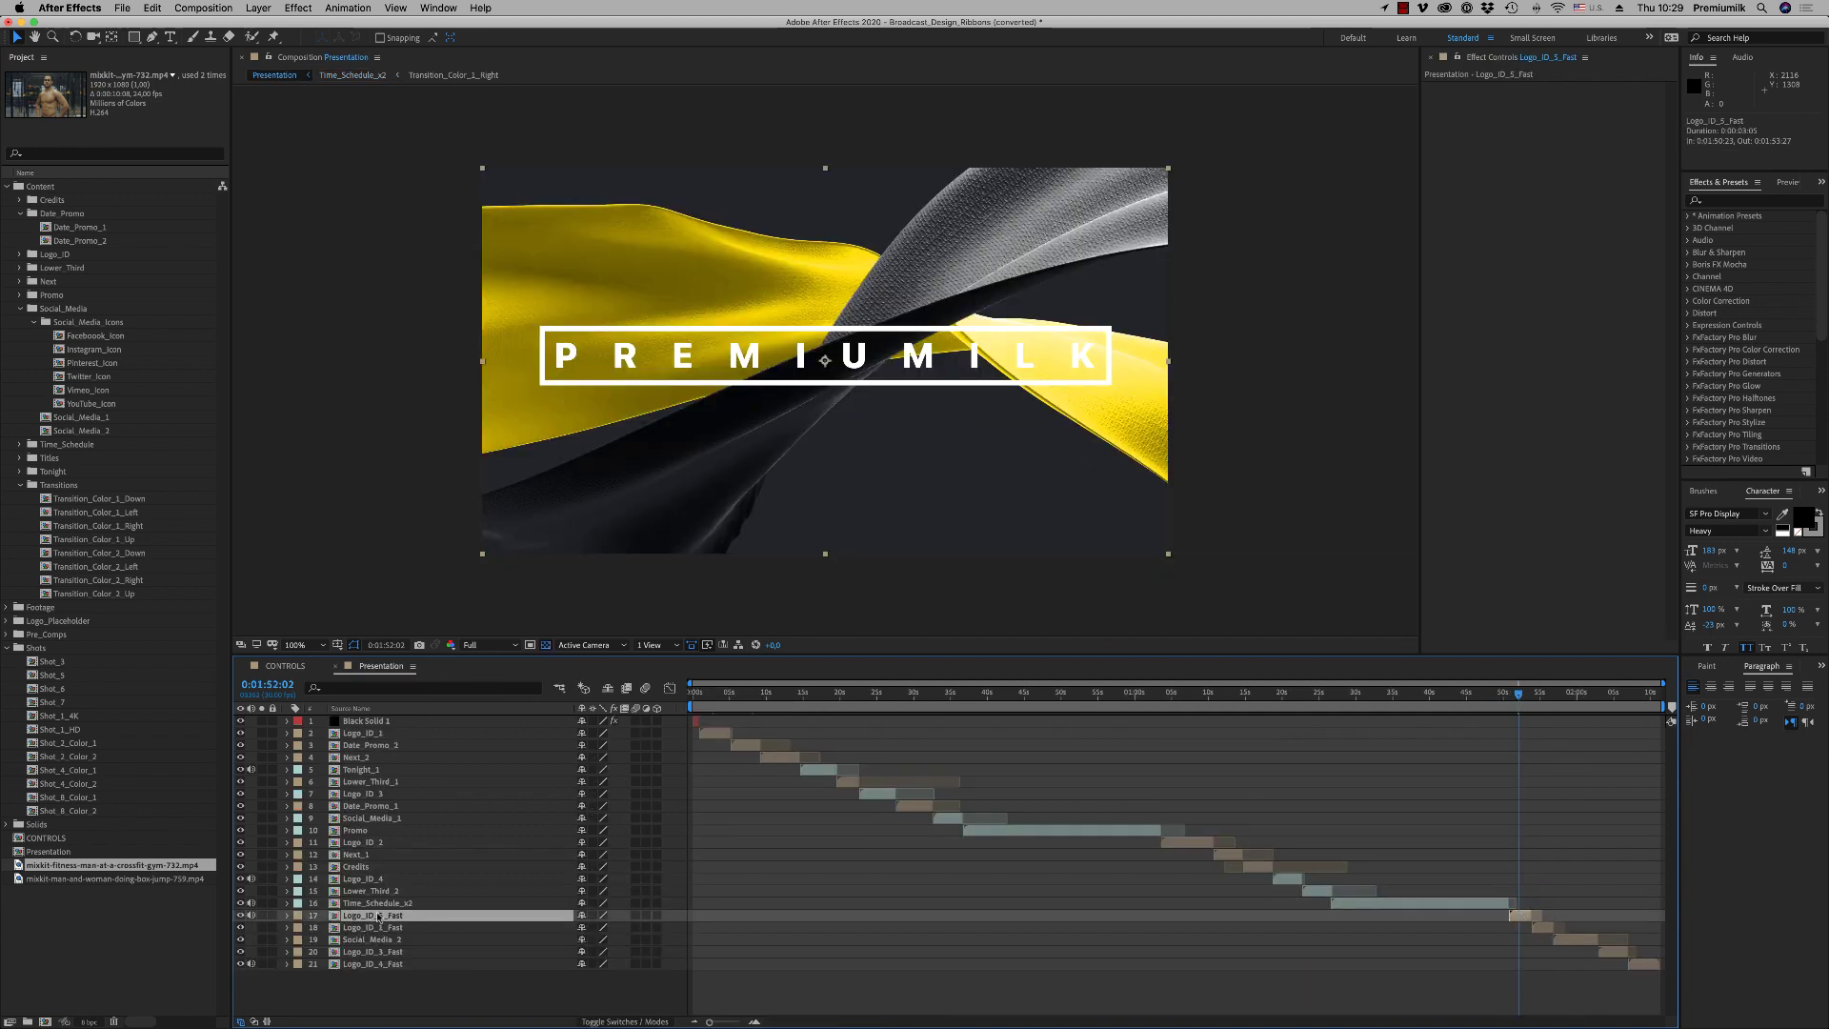
{"action": "right_click", "coordinate": [378, 917]}
{"action": "mouse_move", "coordinate": [448, 909]}
{"action": "left_click", "coordinate": [610, 908]}
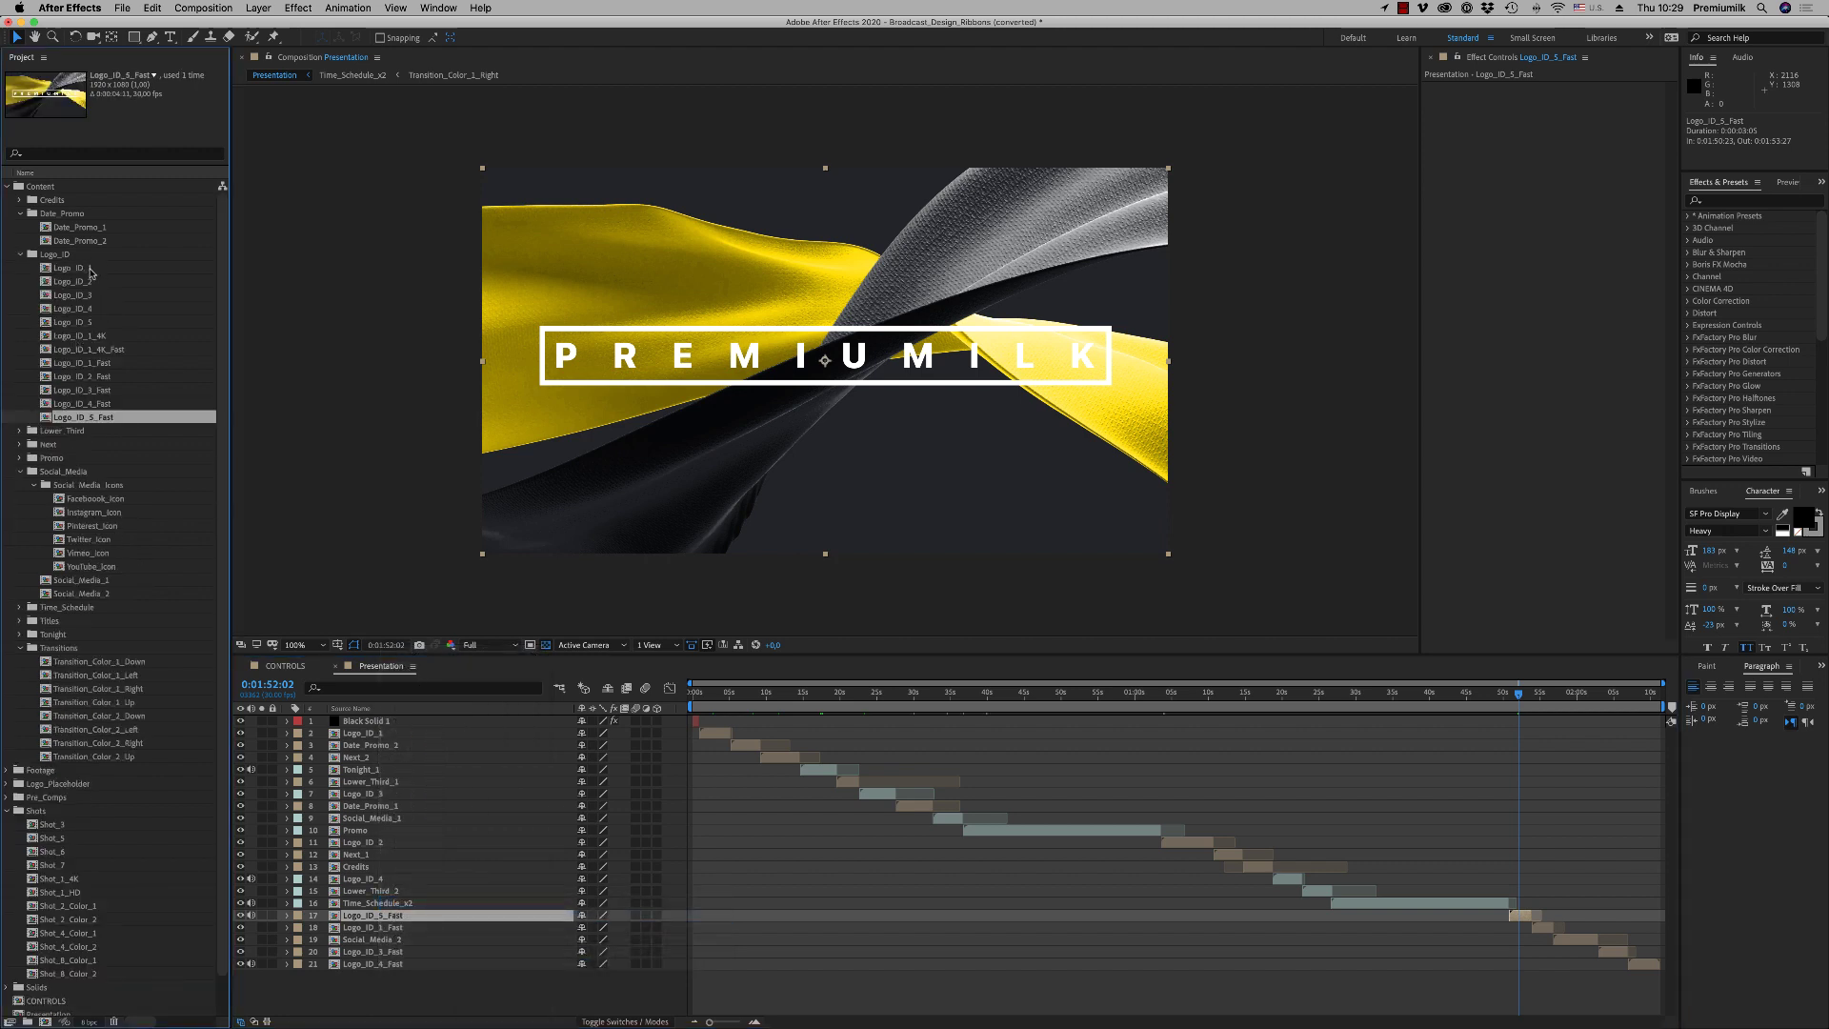
{"action": "left_click", "coordinate": [84, 323]}
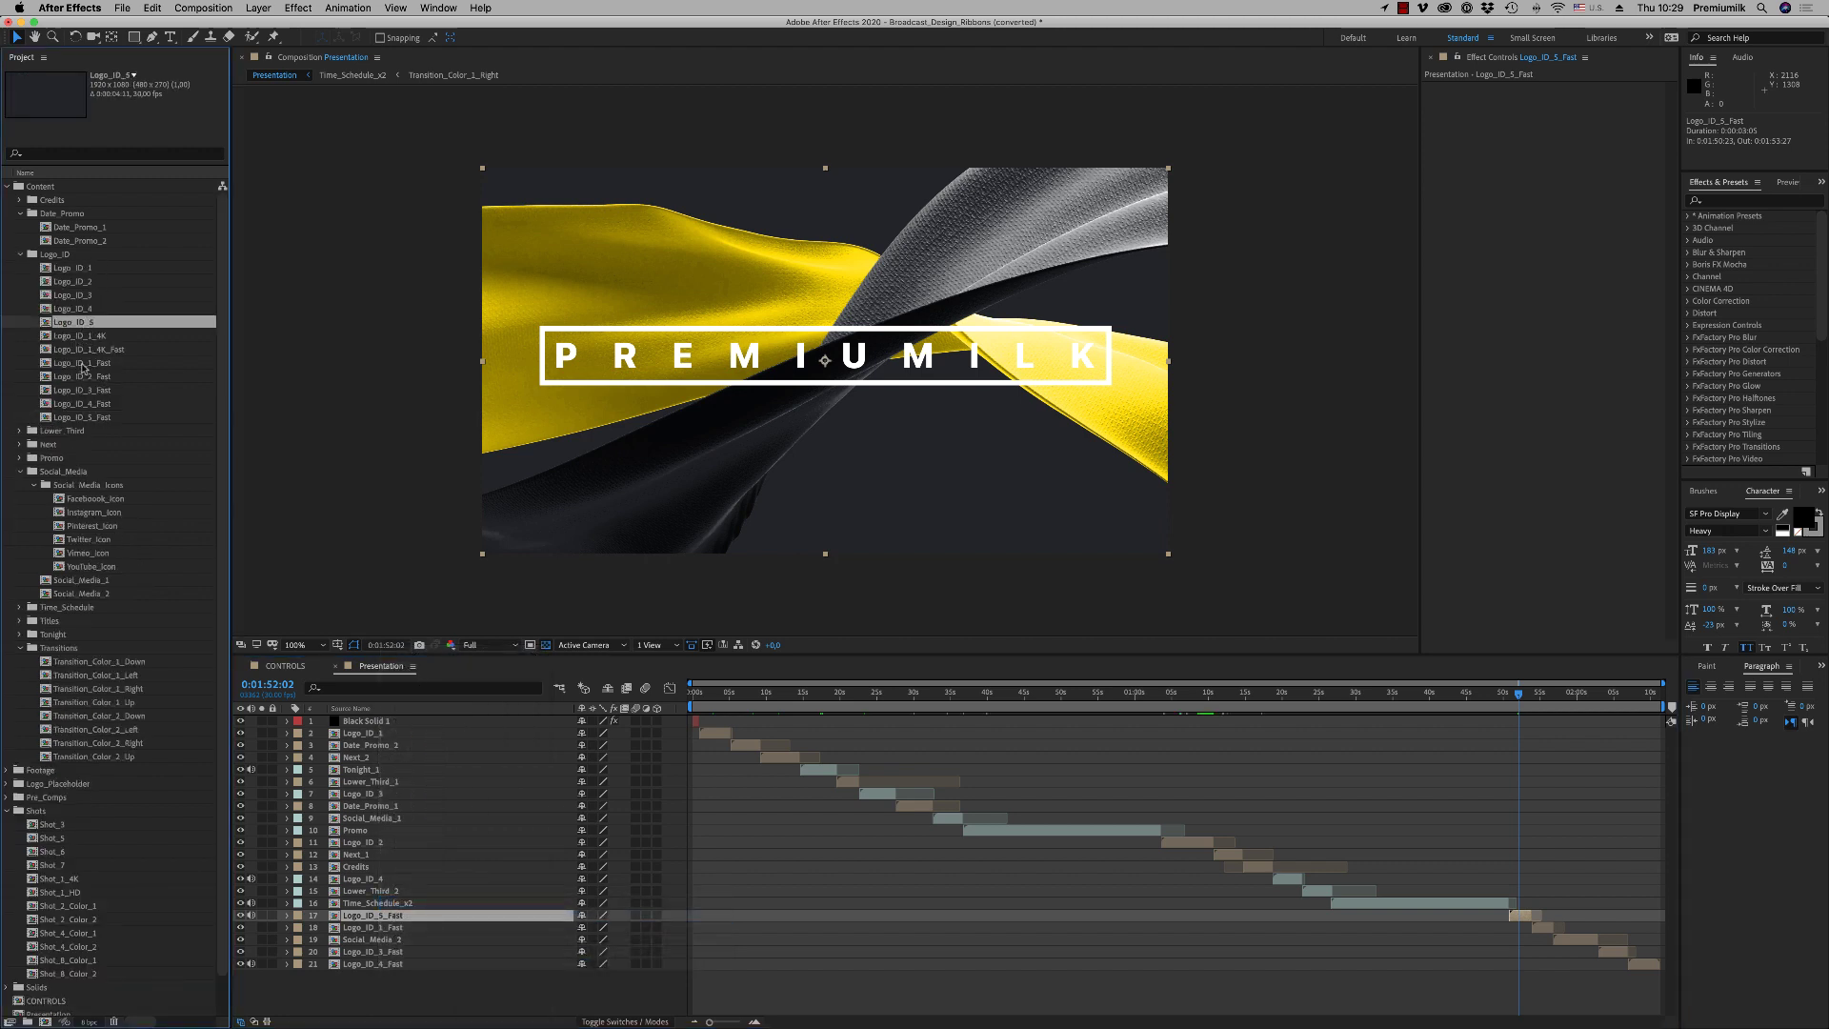
{"action": "left_click", "coordinate": [85, 363]}
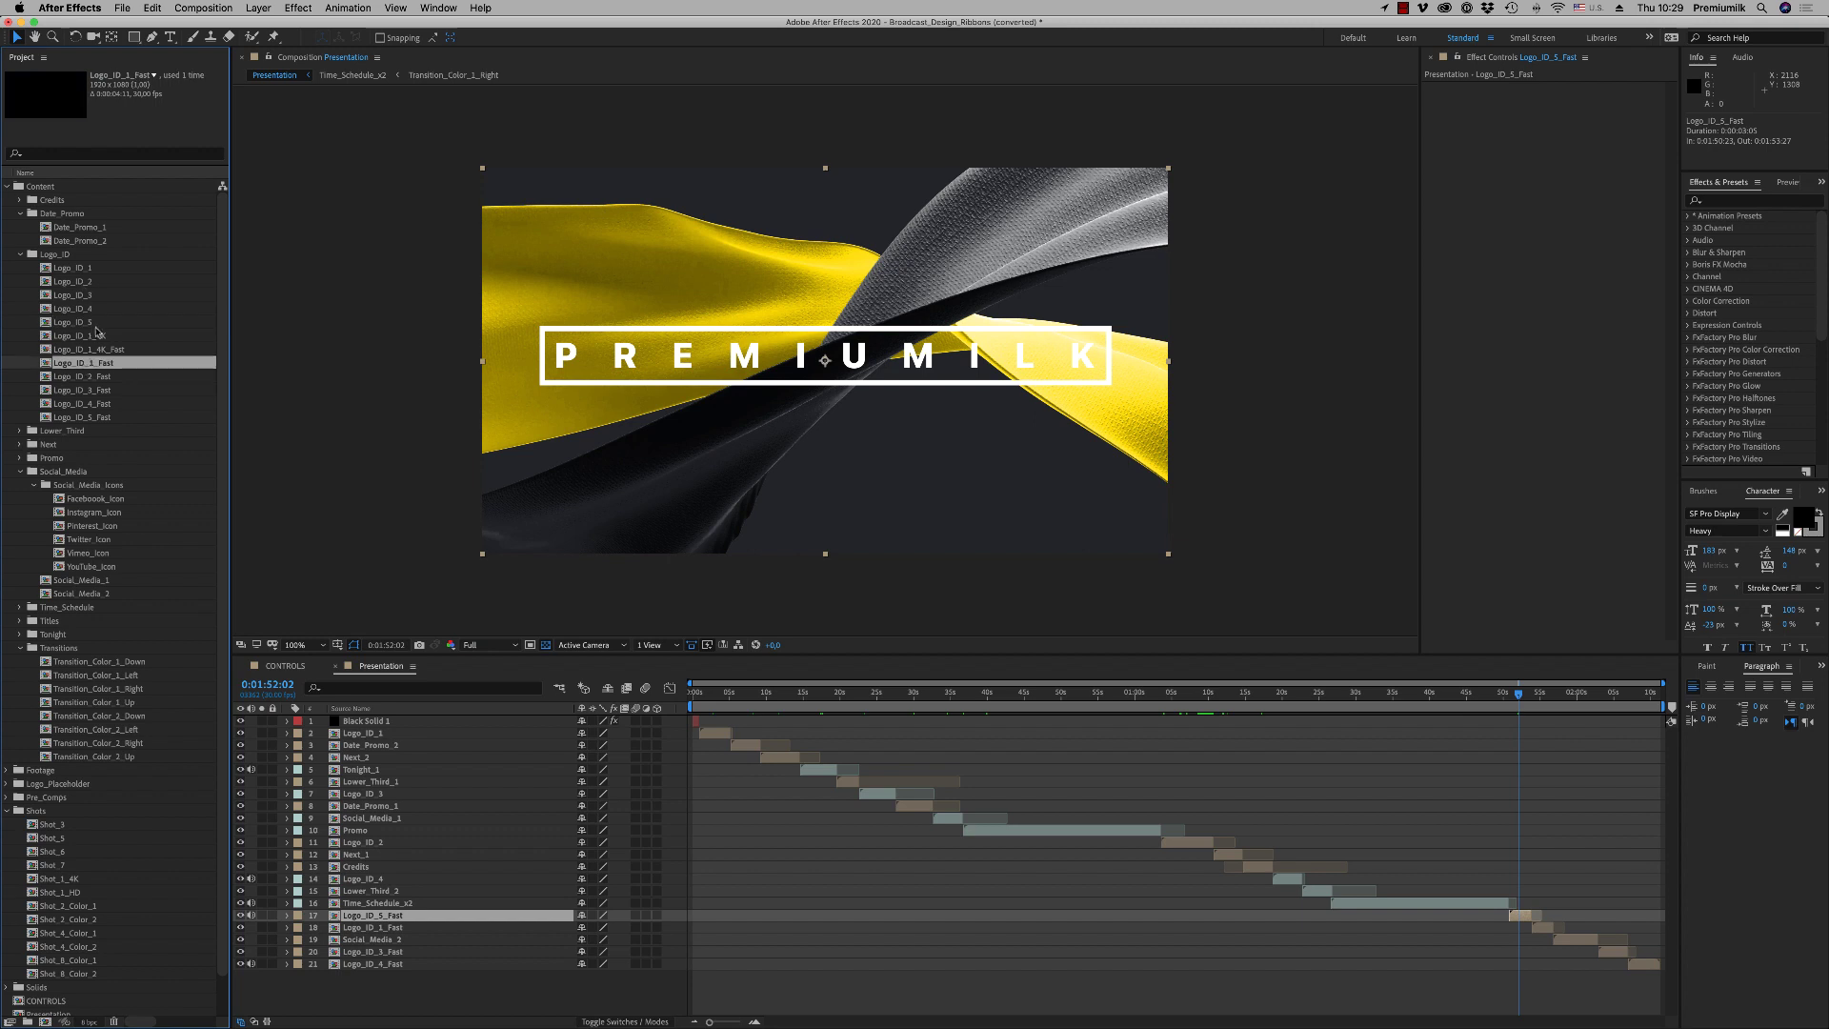
Open Logo_ID_1 and Logo_ID_1_Fast and preview the PREMIUMILK logo animation
{"action": "double_click", "coordinate": [76, 269]}
{"action": "left_click_drag", "start_coordinate": [783, 697], "coordinate": [1131, 697]}
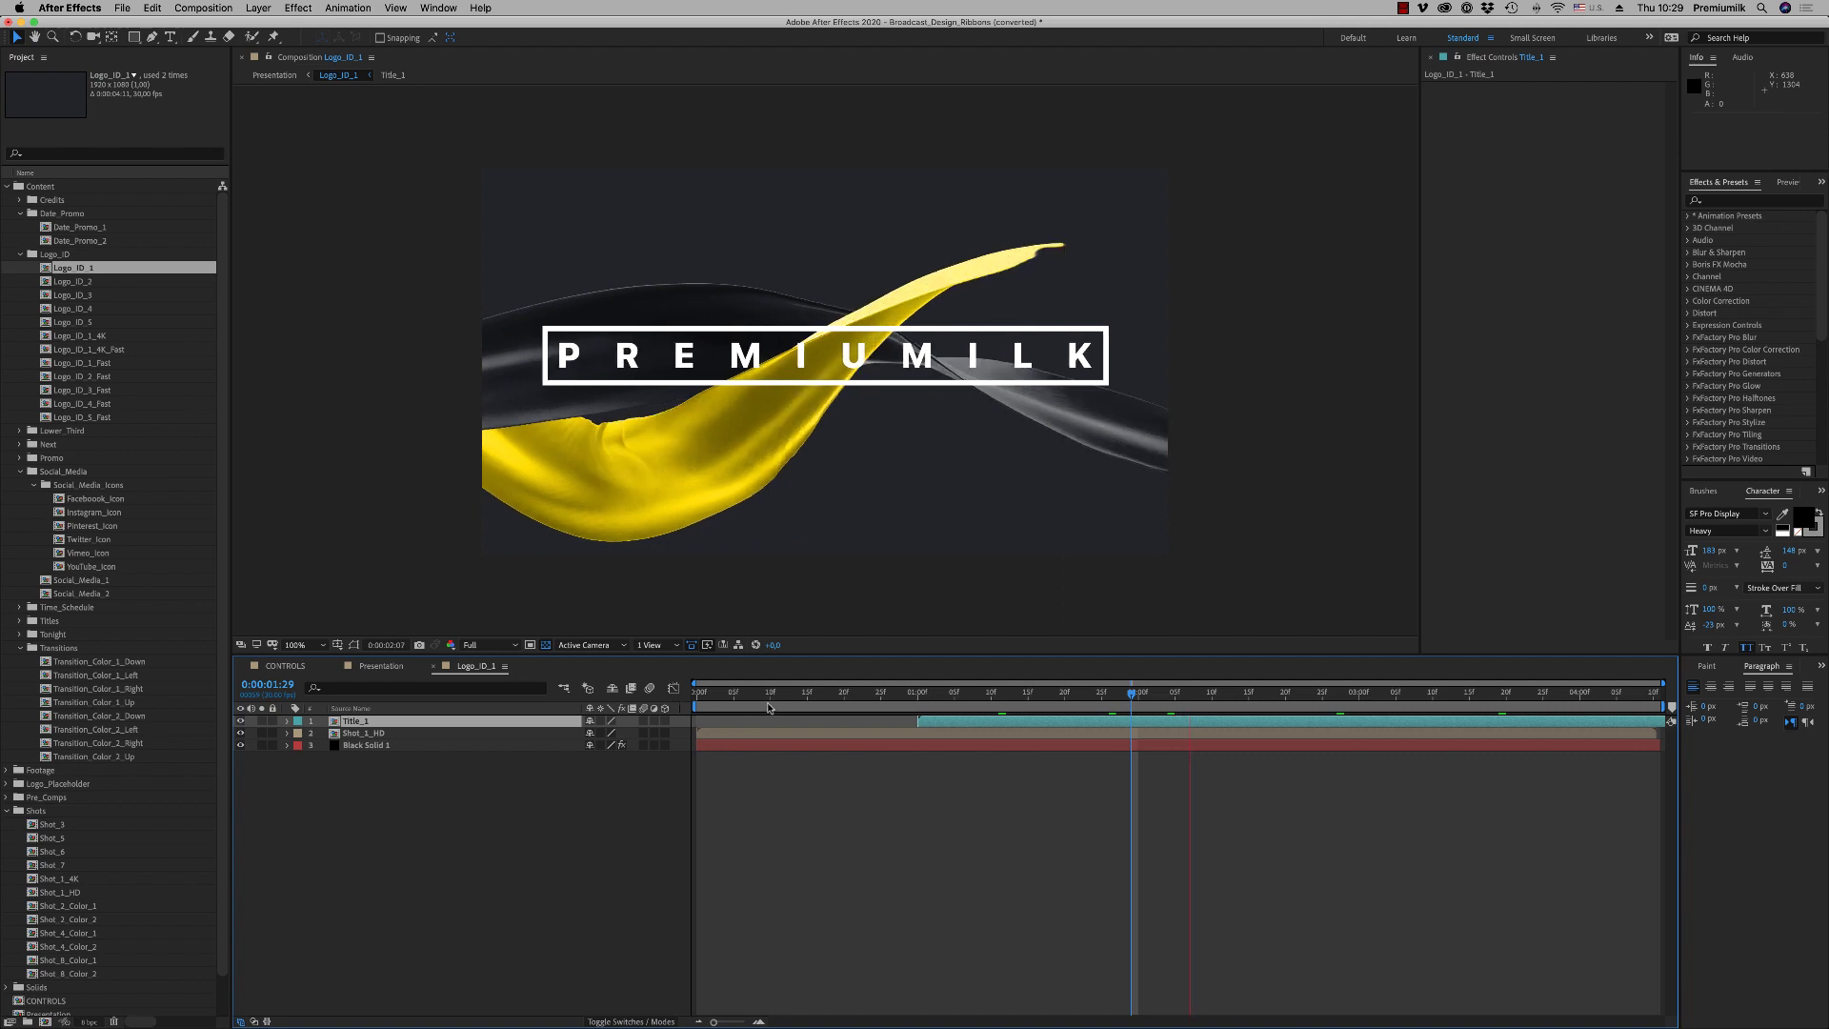
{"action": "key", "text": "space"}
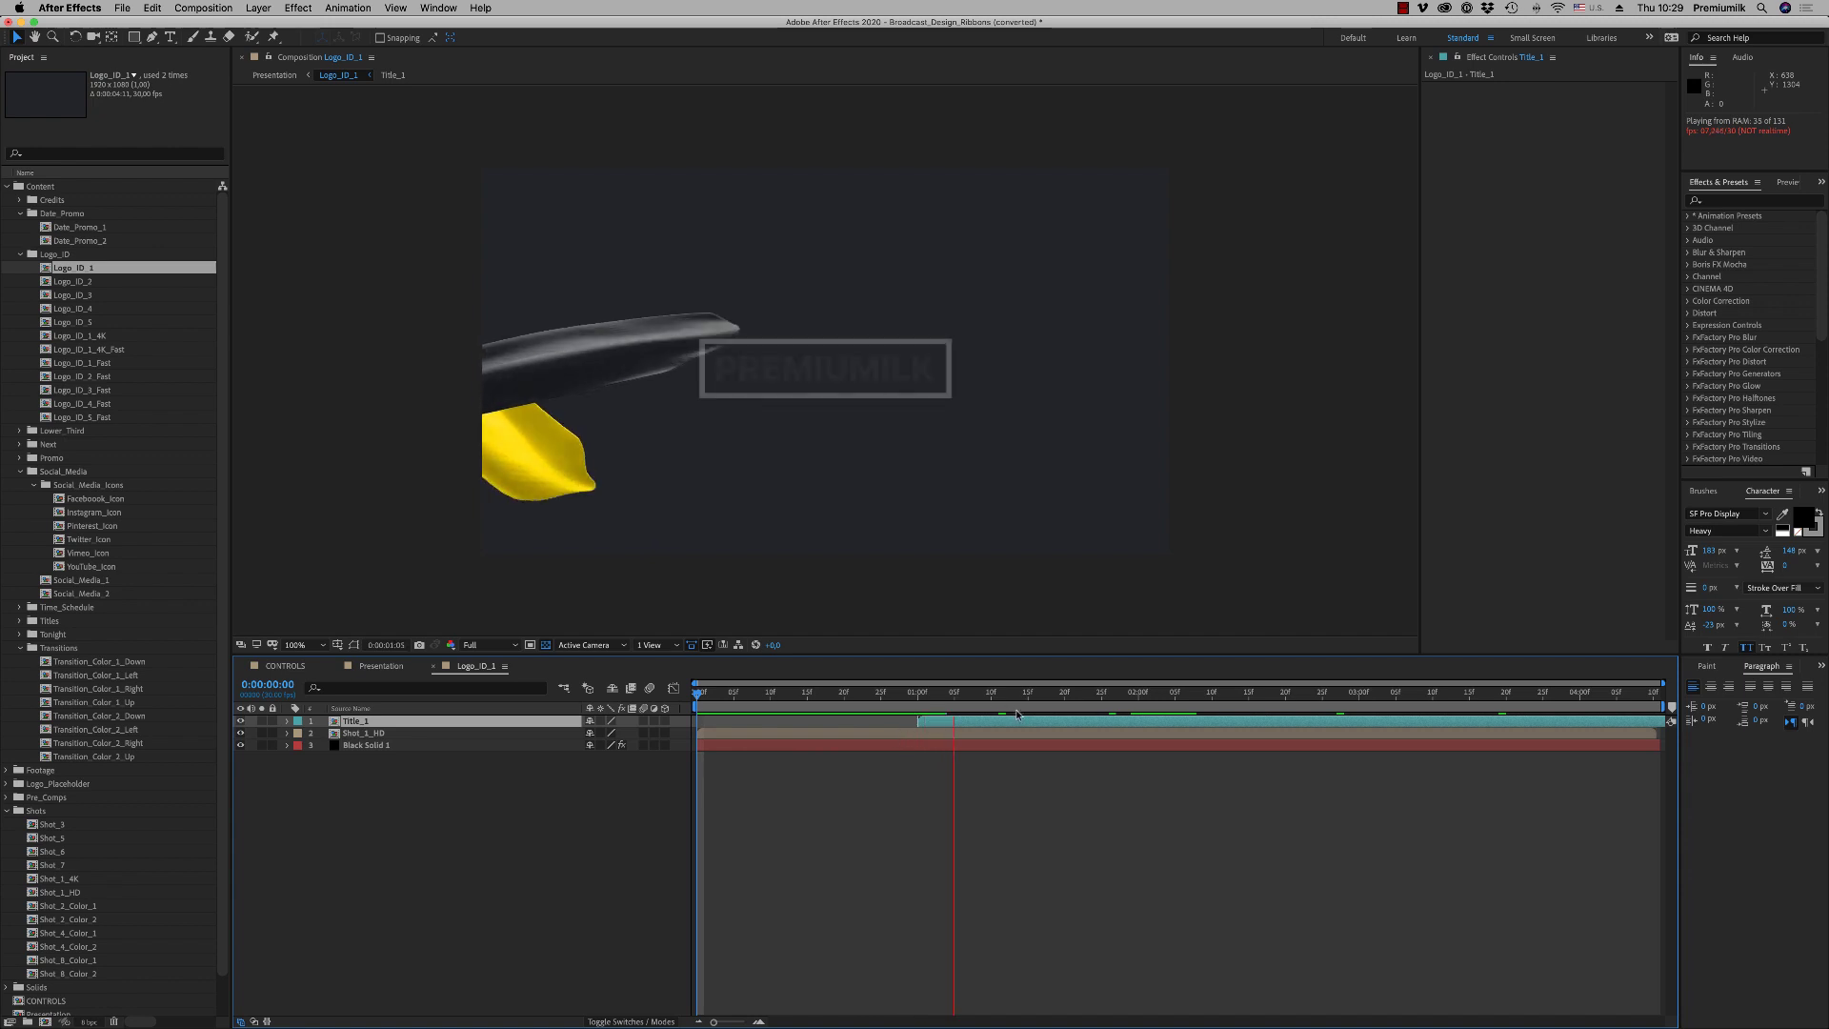
{"action": "left_click_drag", "start_coordinate": [958, 693], "coordinate": [1571, 701]}
{"action": "double_click", "coordinate": [82, 365]}
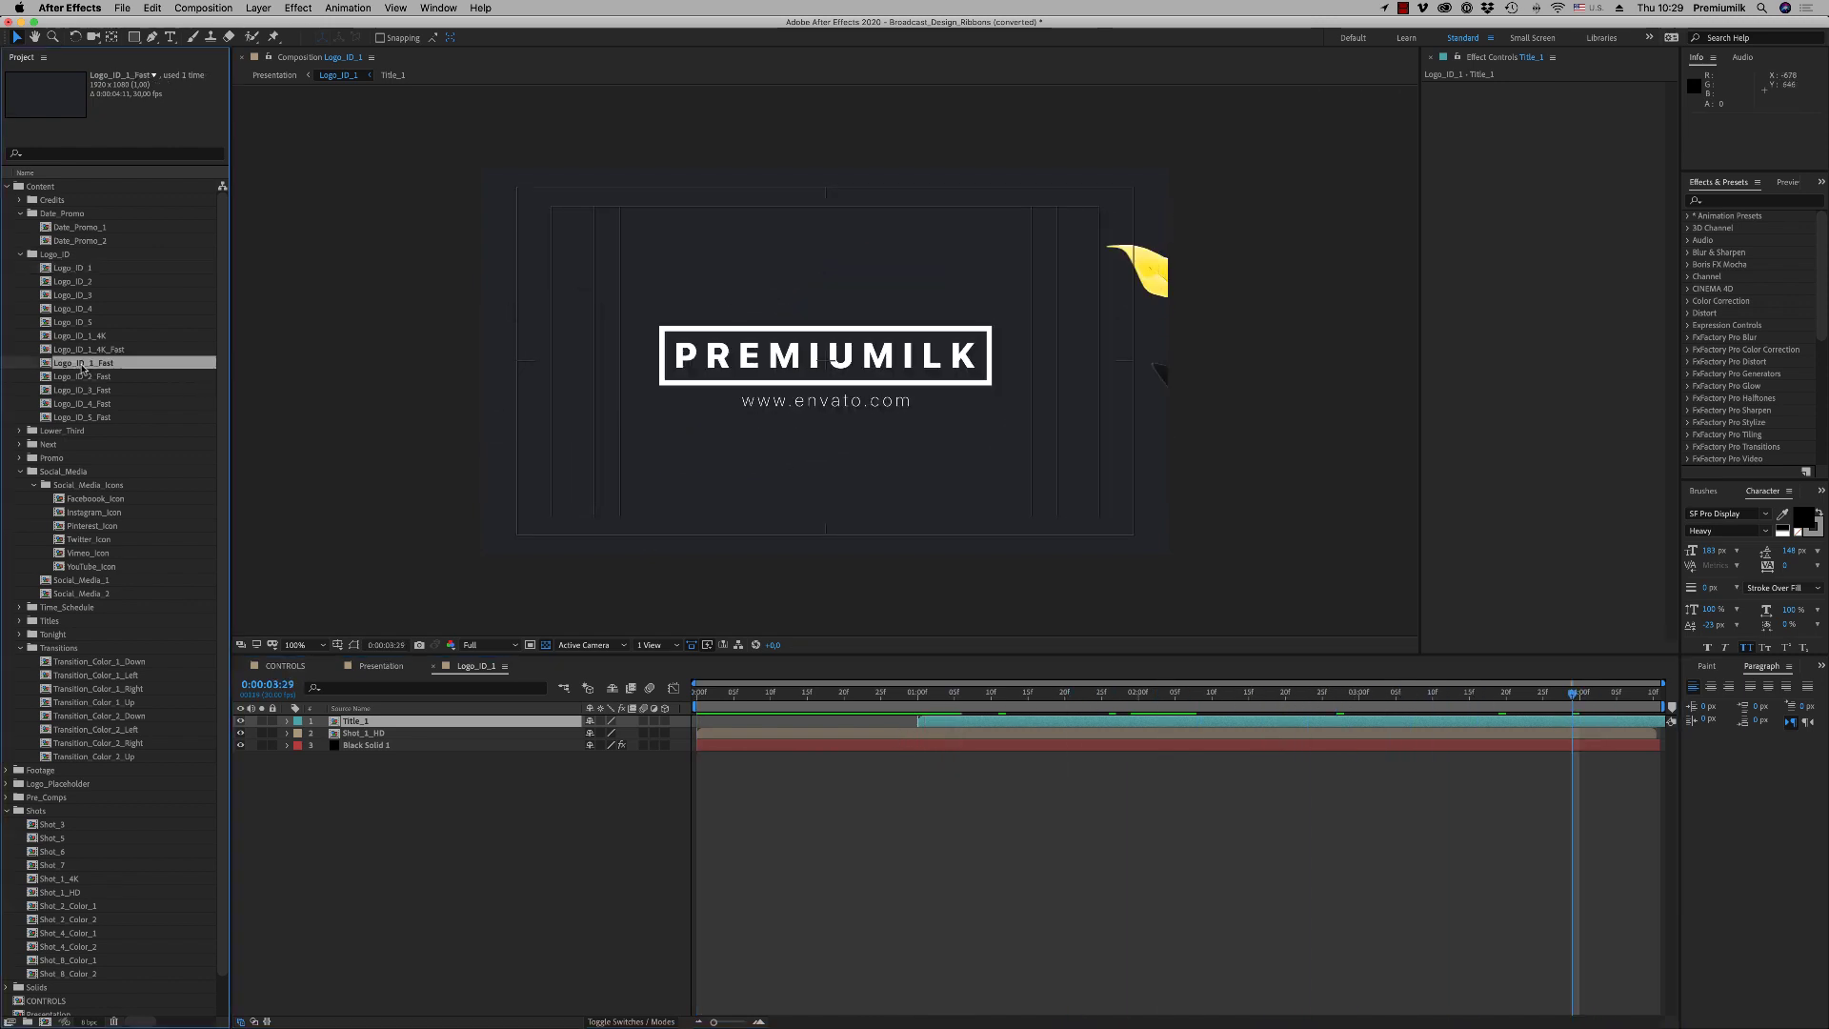
{"action": "key", "text": "space"}
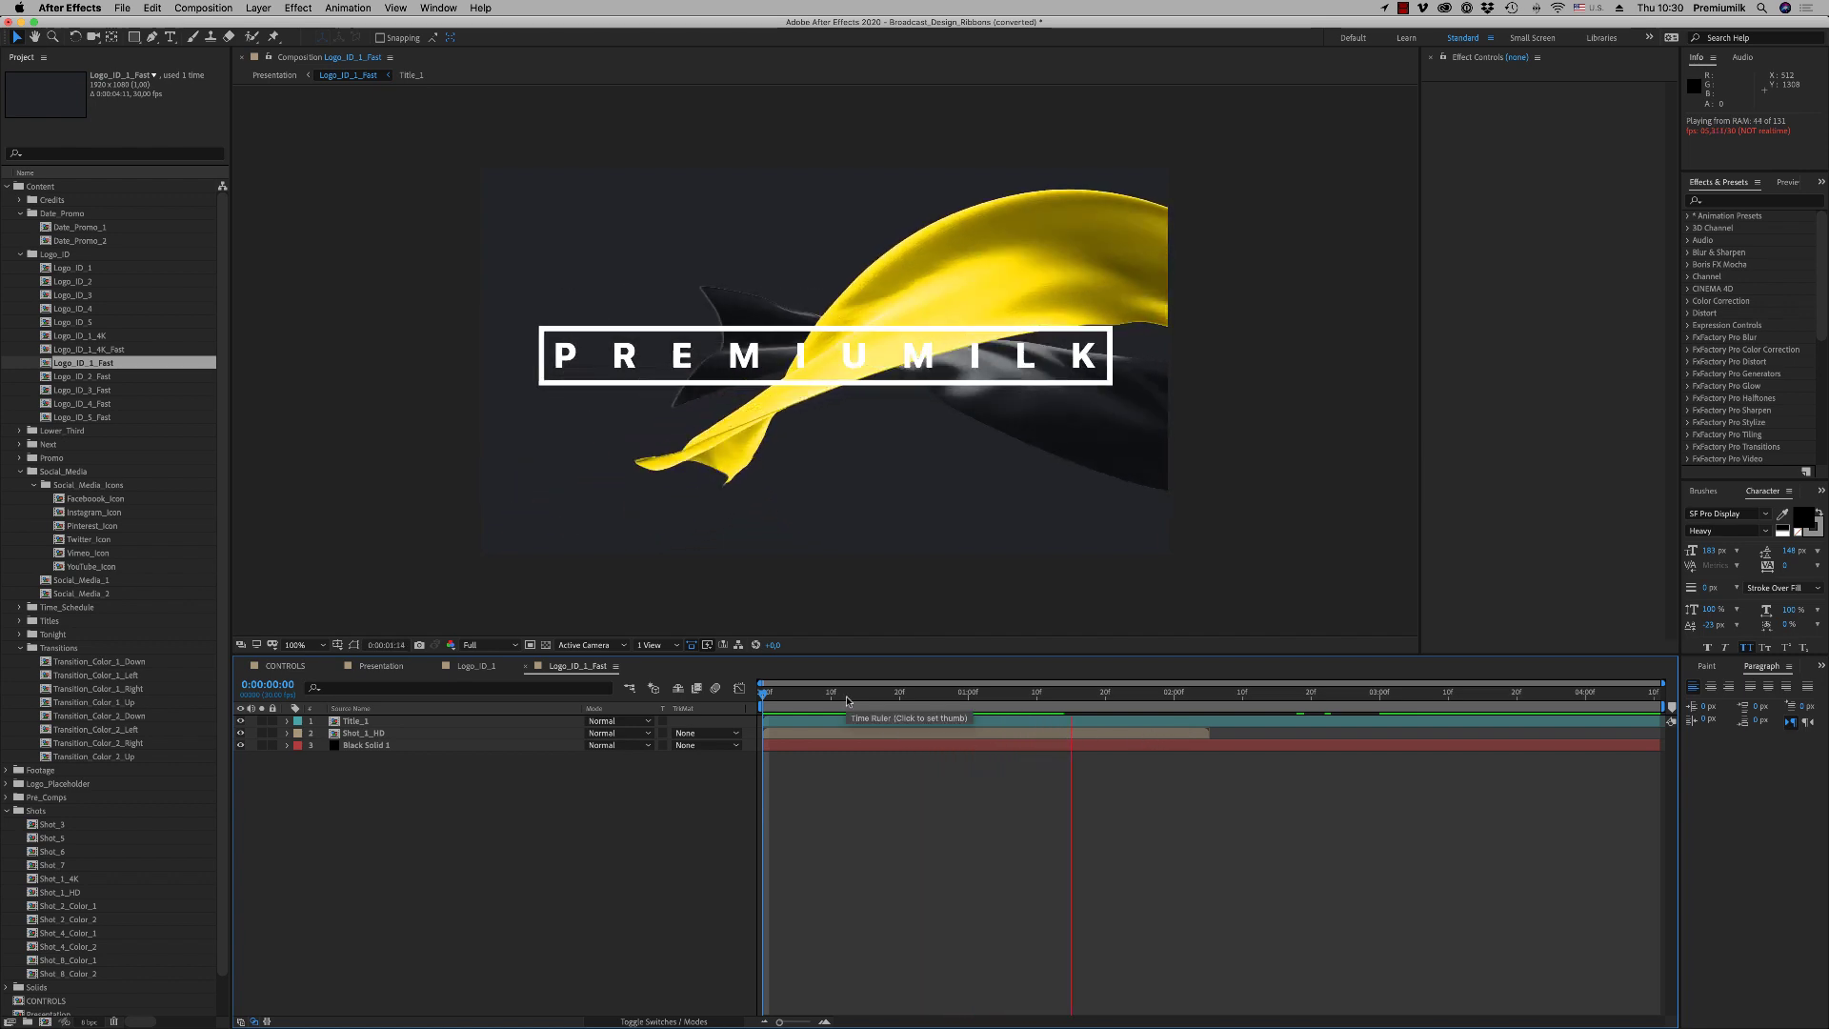
{"action": "key", "text": "space"}
{"action": "key", "text": "space"}
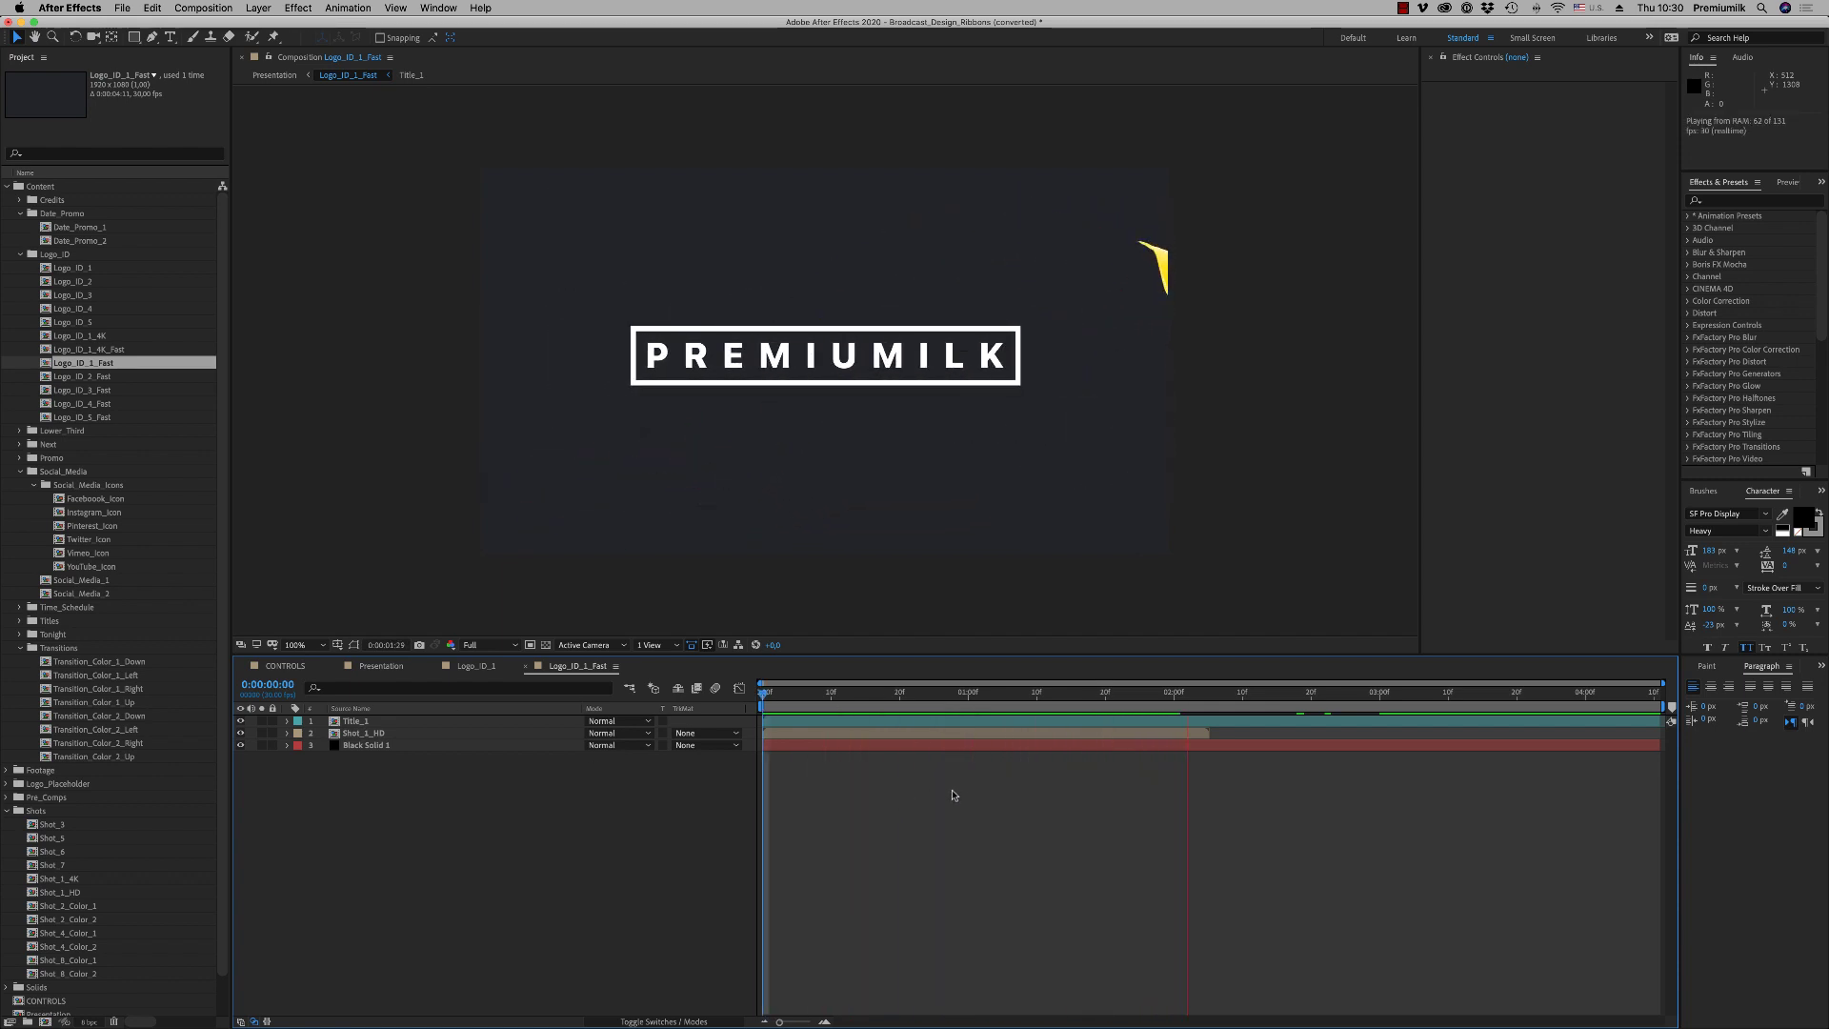
{"action": "key", "text": "space"}
Hide Title_1 and add Logo_Placeholder below Shot_1_HD at 70% scale
{"action": "left_click", "coordinate": [240, 721]}
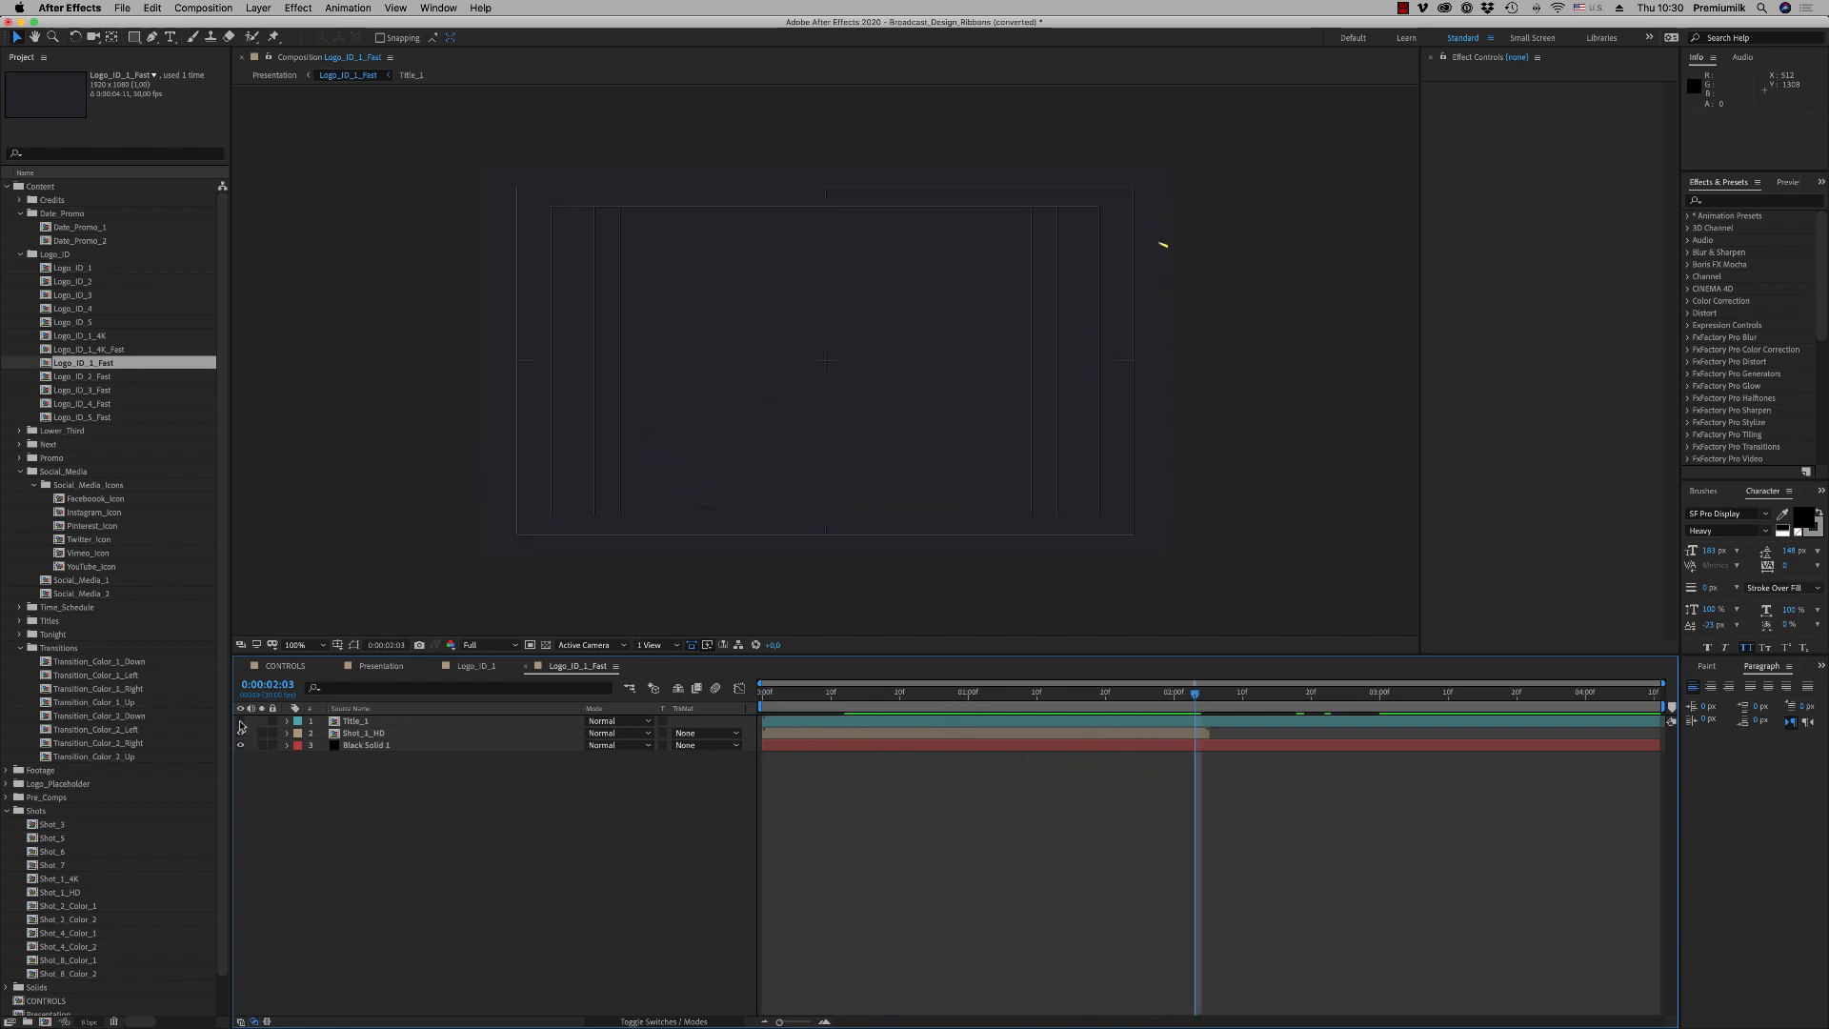
{"action": "left_click_drag", "start_coordinate": [892, 693], "coordinate": [984, 699]}
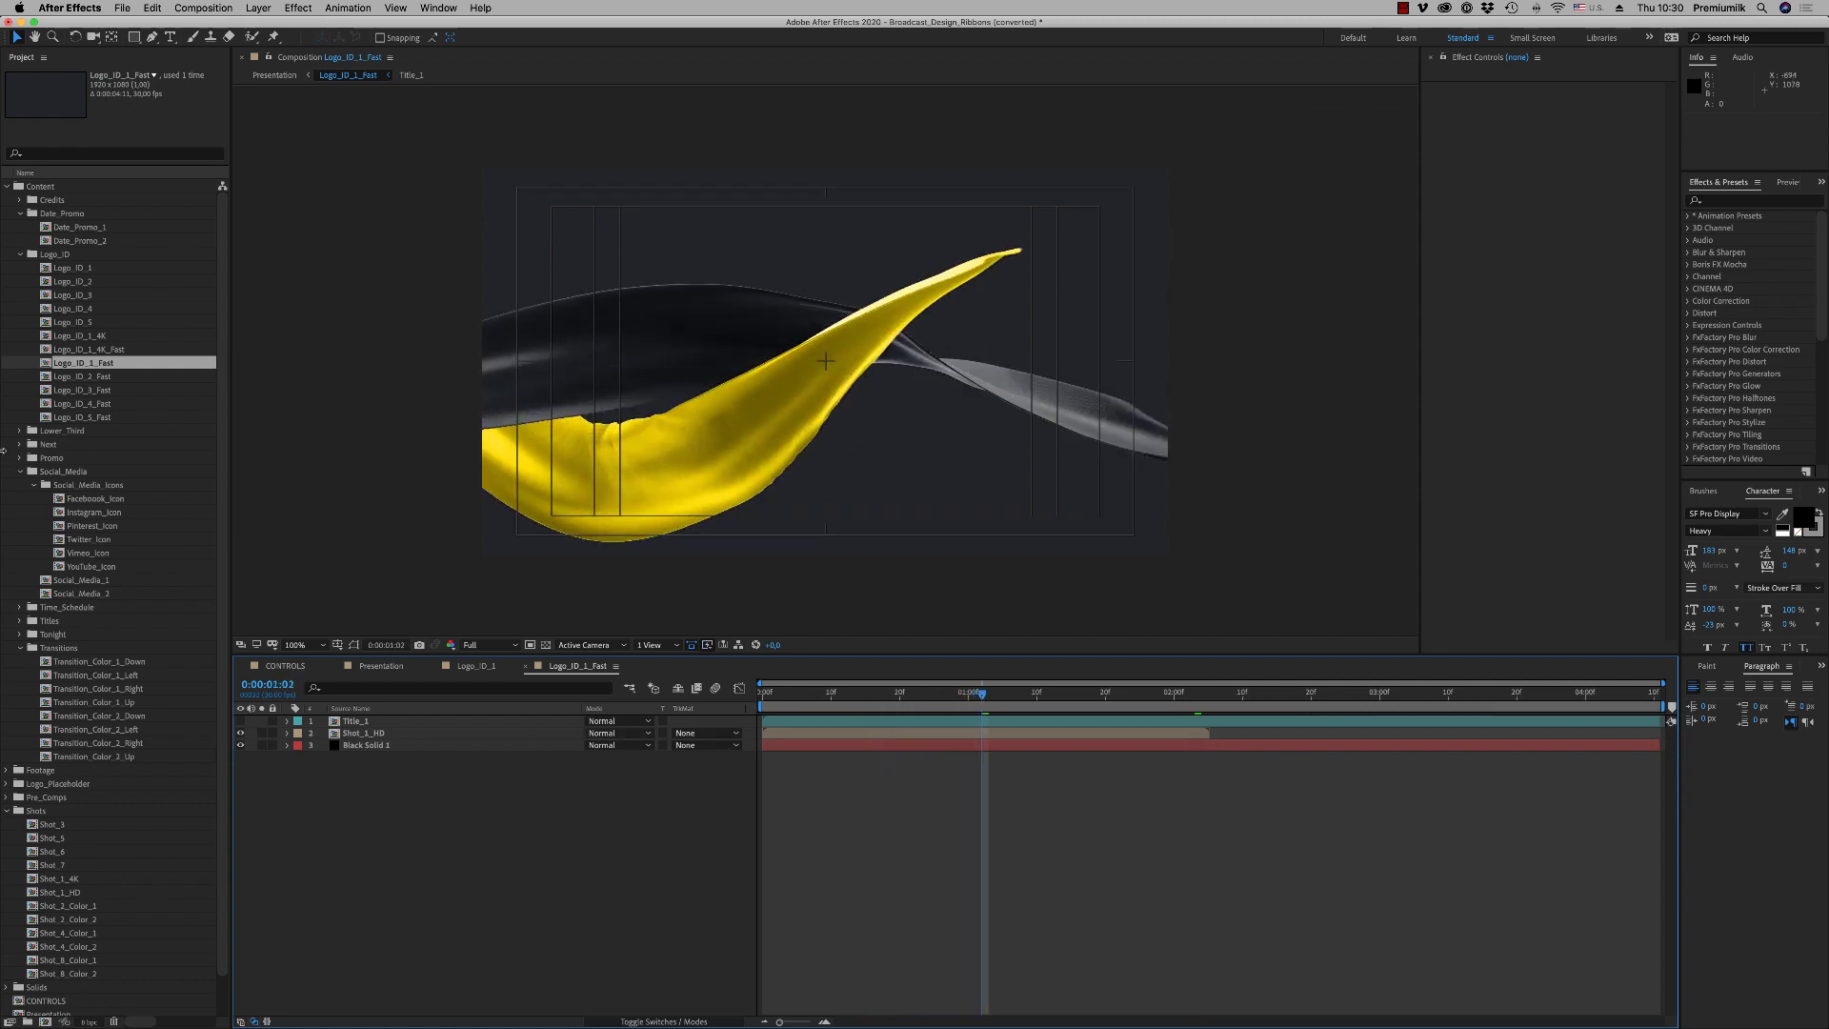
{"action": "left_click", "coordinate": [21, 256]}
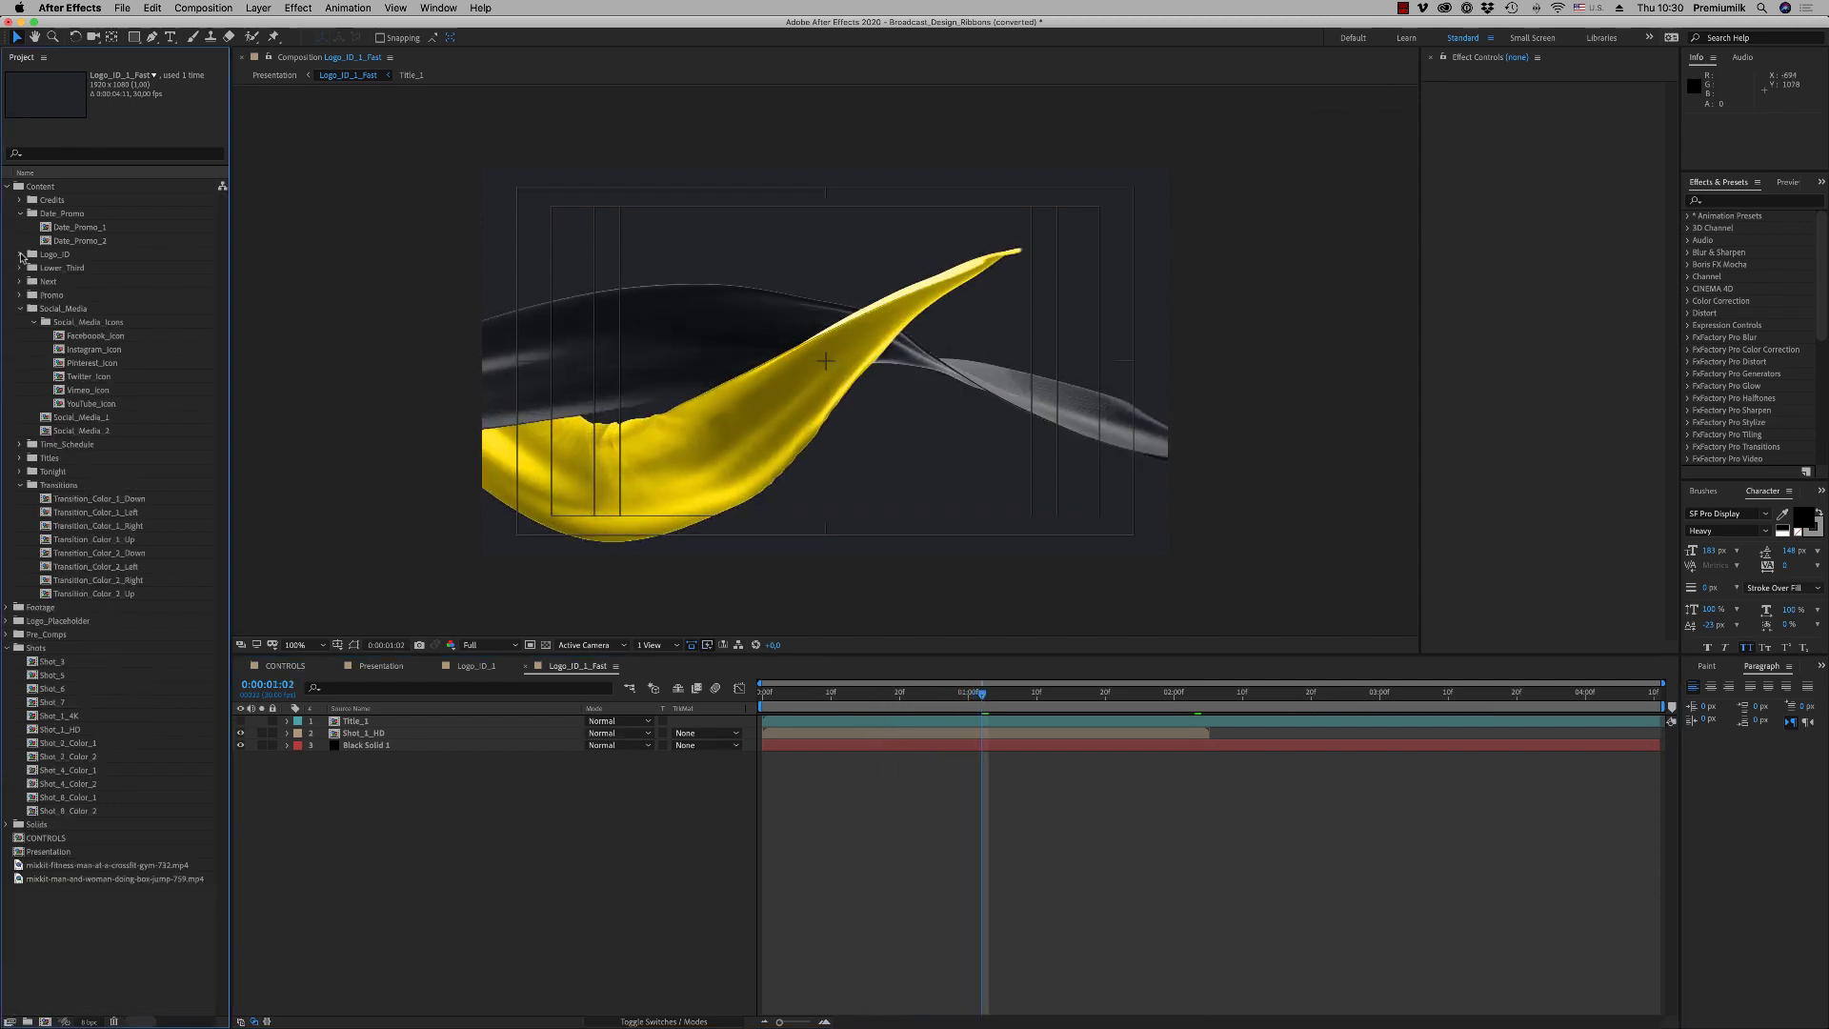
{"action": "left_click", "coordinate": [7, 649]}
{"action": "left_click", "coordinate": [7, 621]}
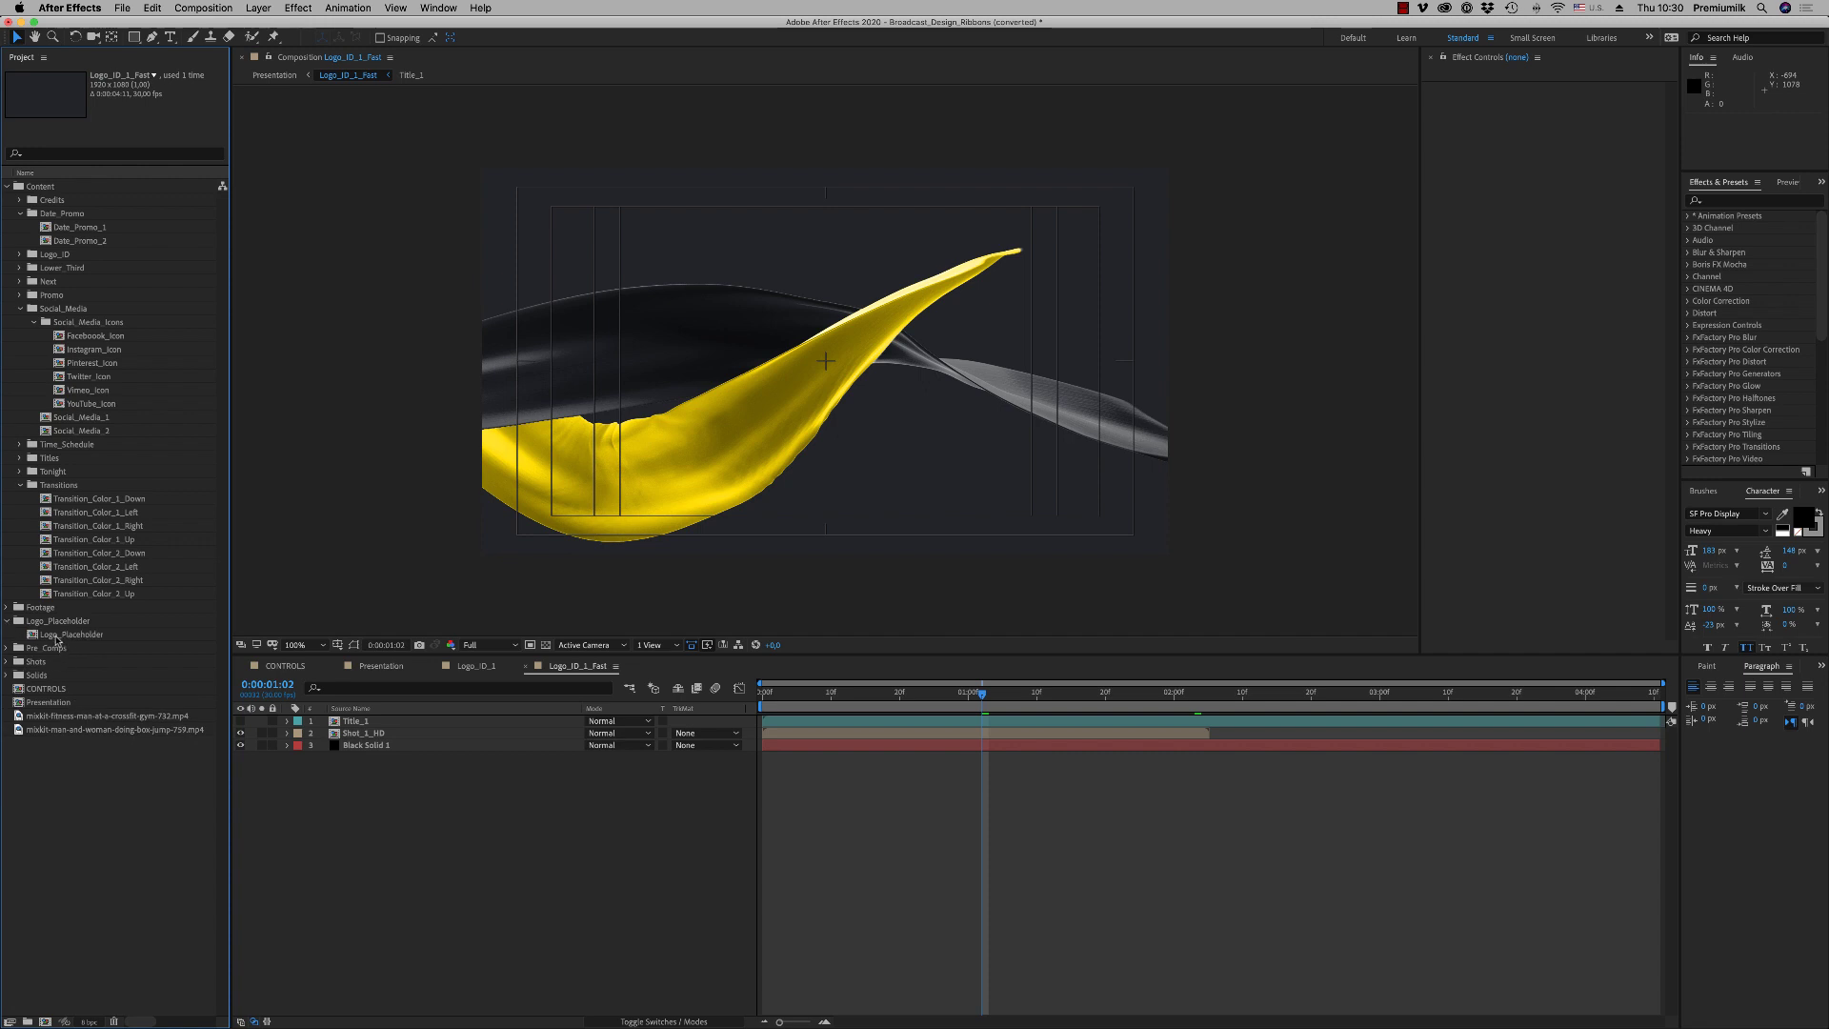
{"action": "left_click_drag", "start_coordinate": [56, 637], "coordinate": [434, 748]}
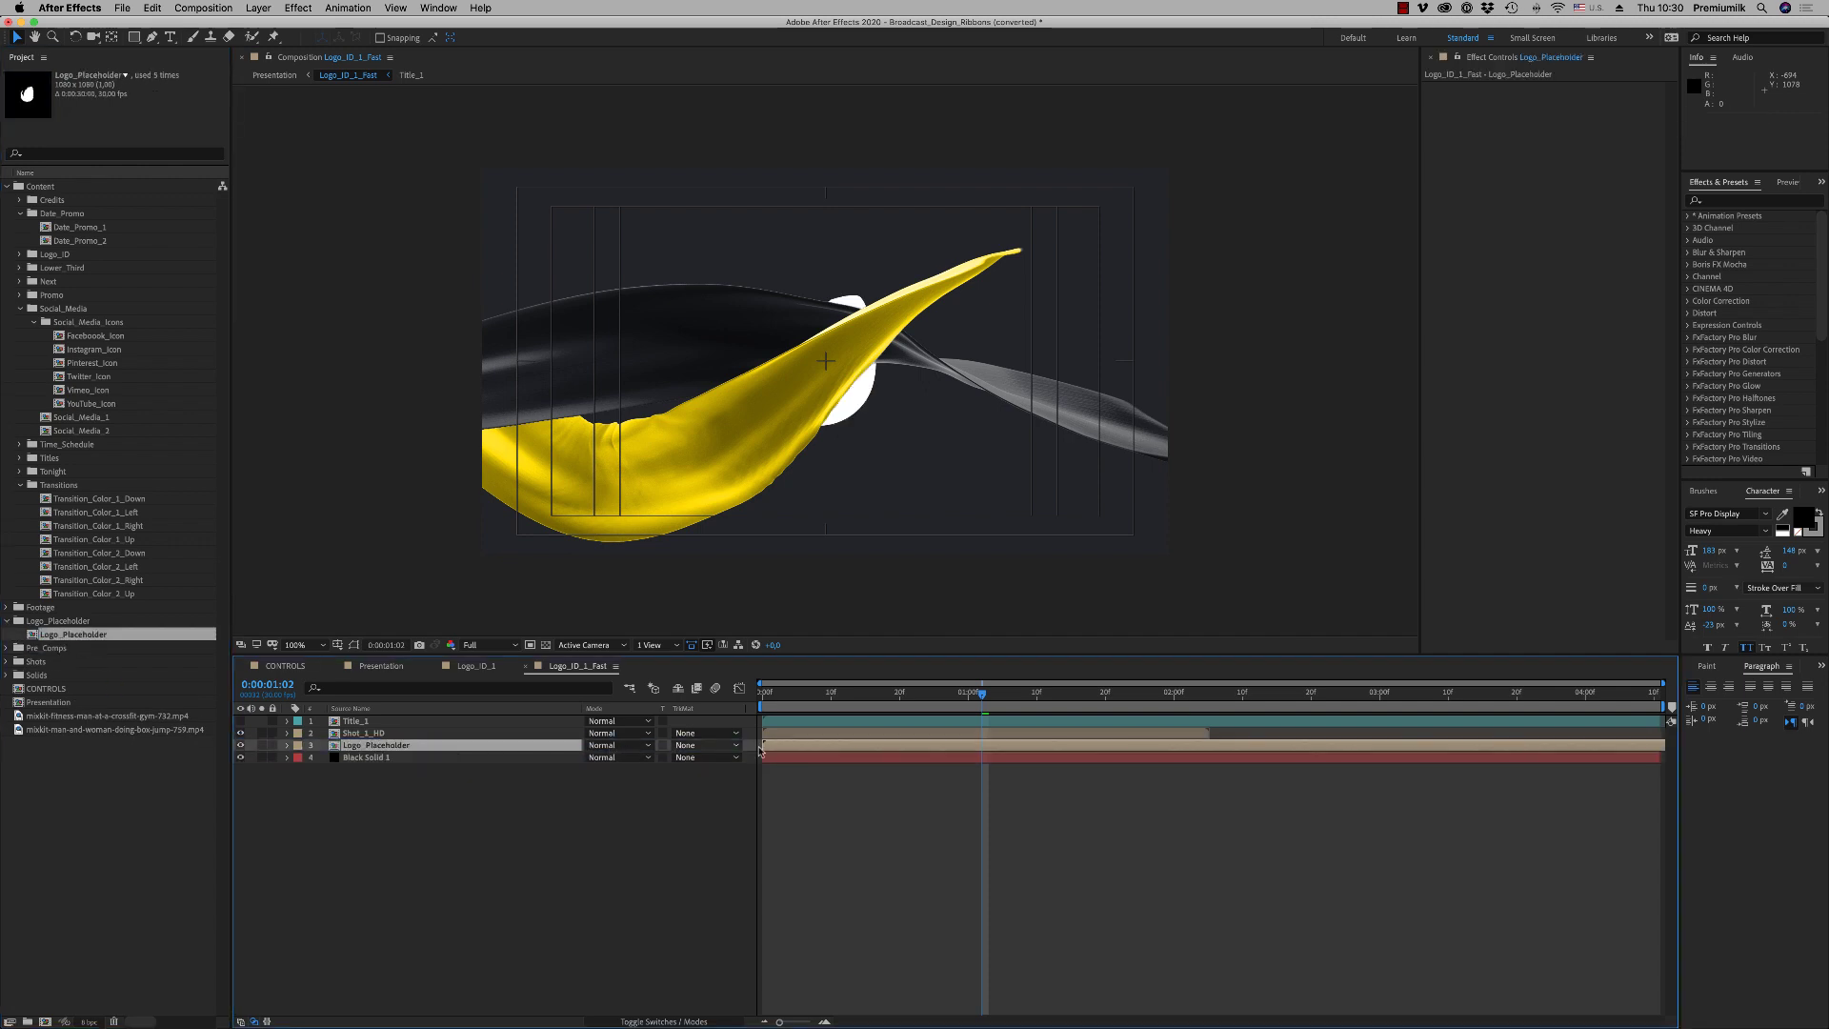
{"action": "key", "text": "s"}
{"action": "left_click", "coordinate": [604, 757]}
{"action": "type", "text": "70"}
{"action": "key", "text": "Return"}
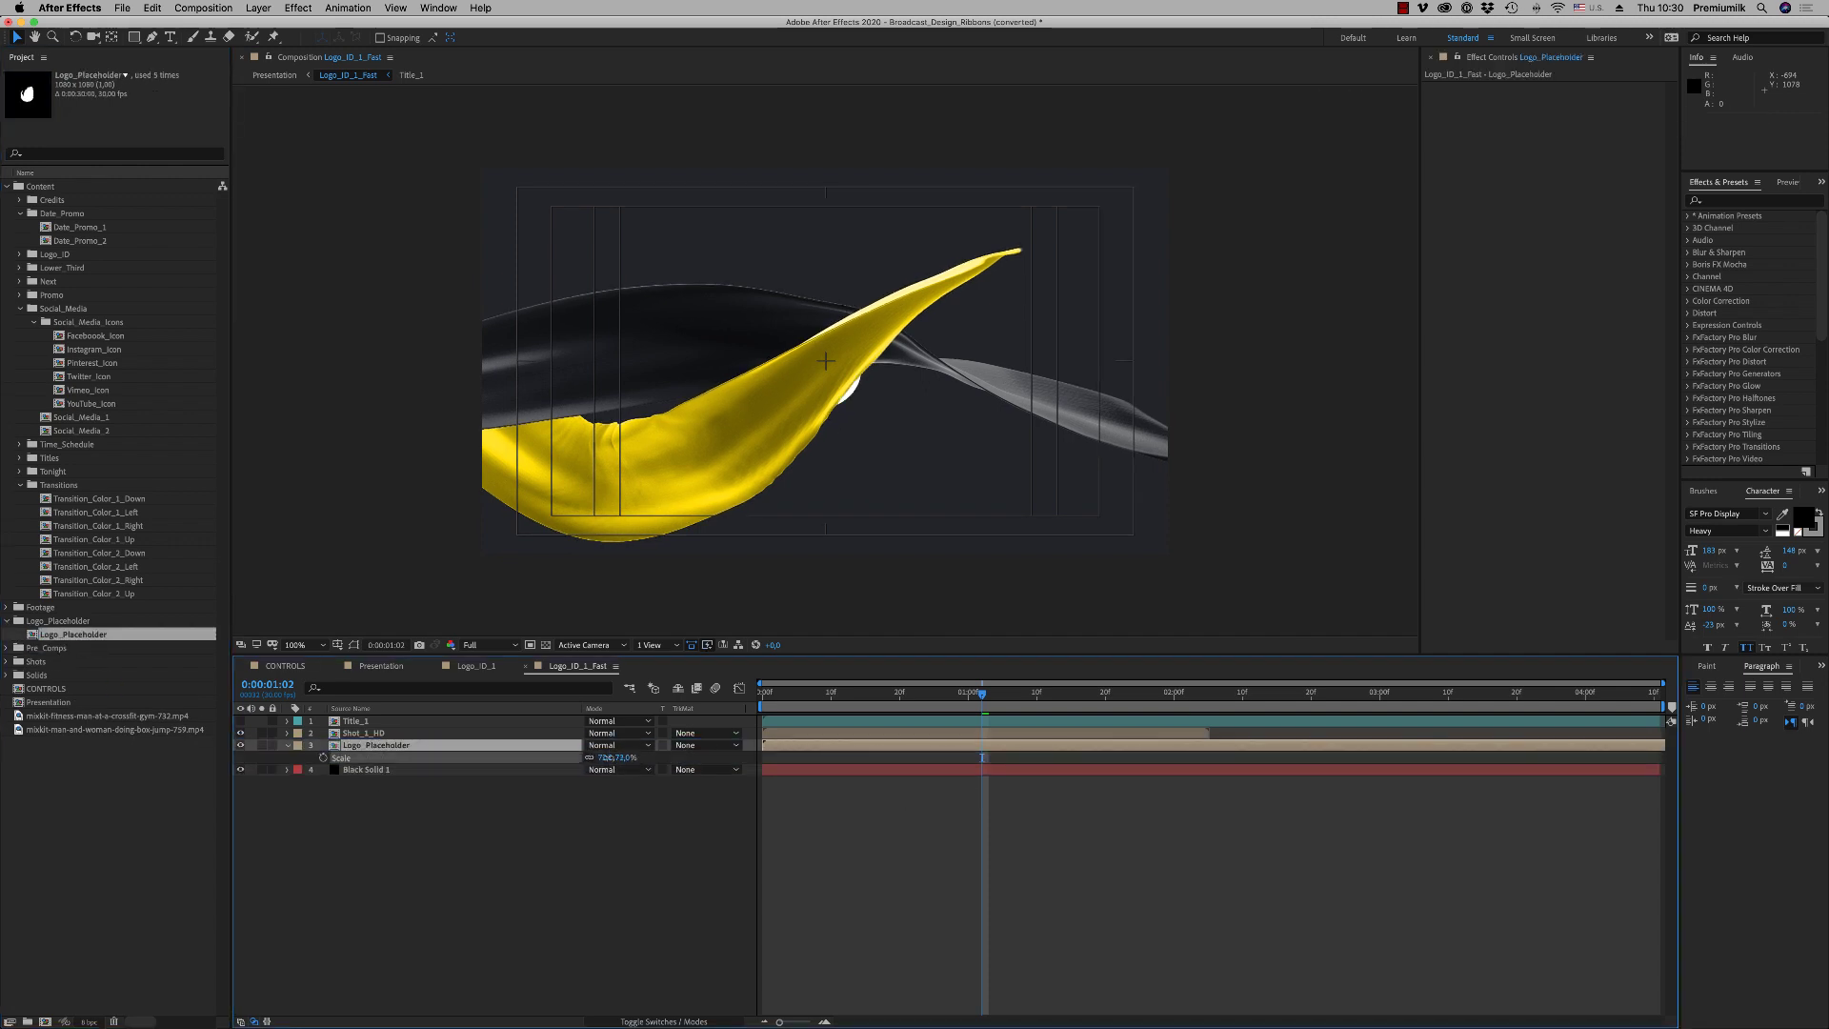
Preview the placeholder and move its Scale keyframe to about one second
{"action": "left_click_drag", "start_coordinate": [902, 689], "coordinate": [986, 726]}
{"action": "left_click", "coordinate": [1054, 834]}
{"action": "key", "text": "space"}
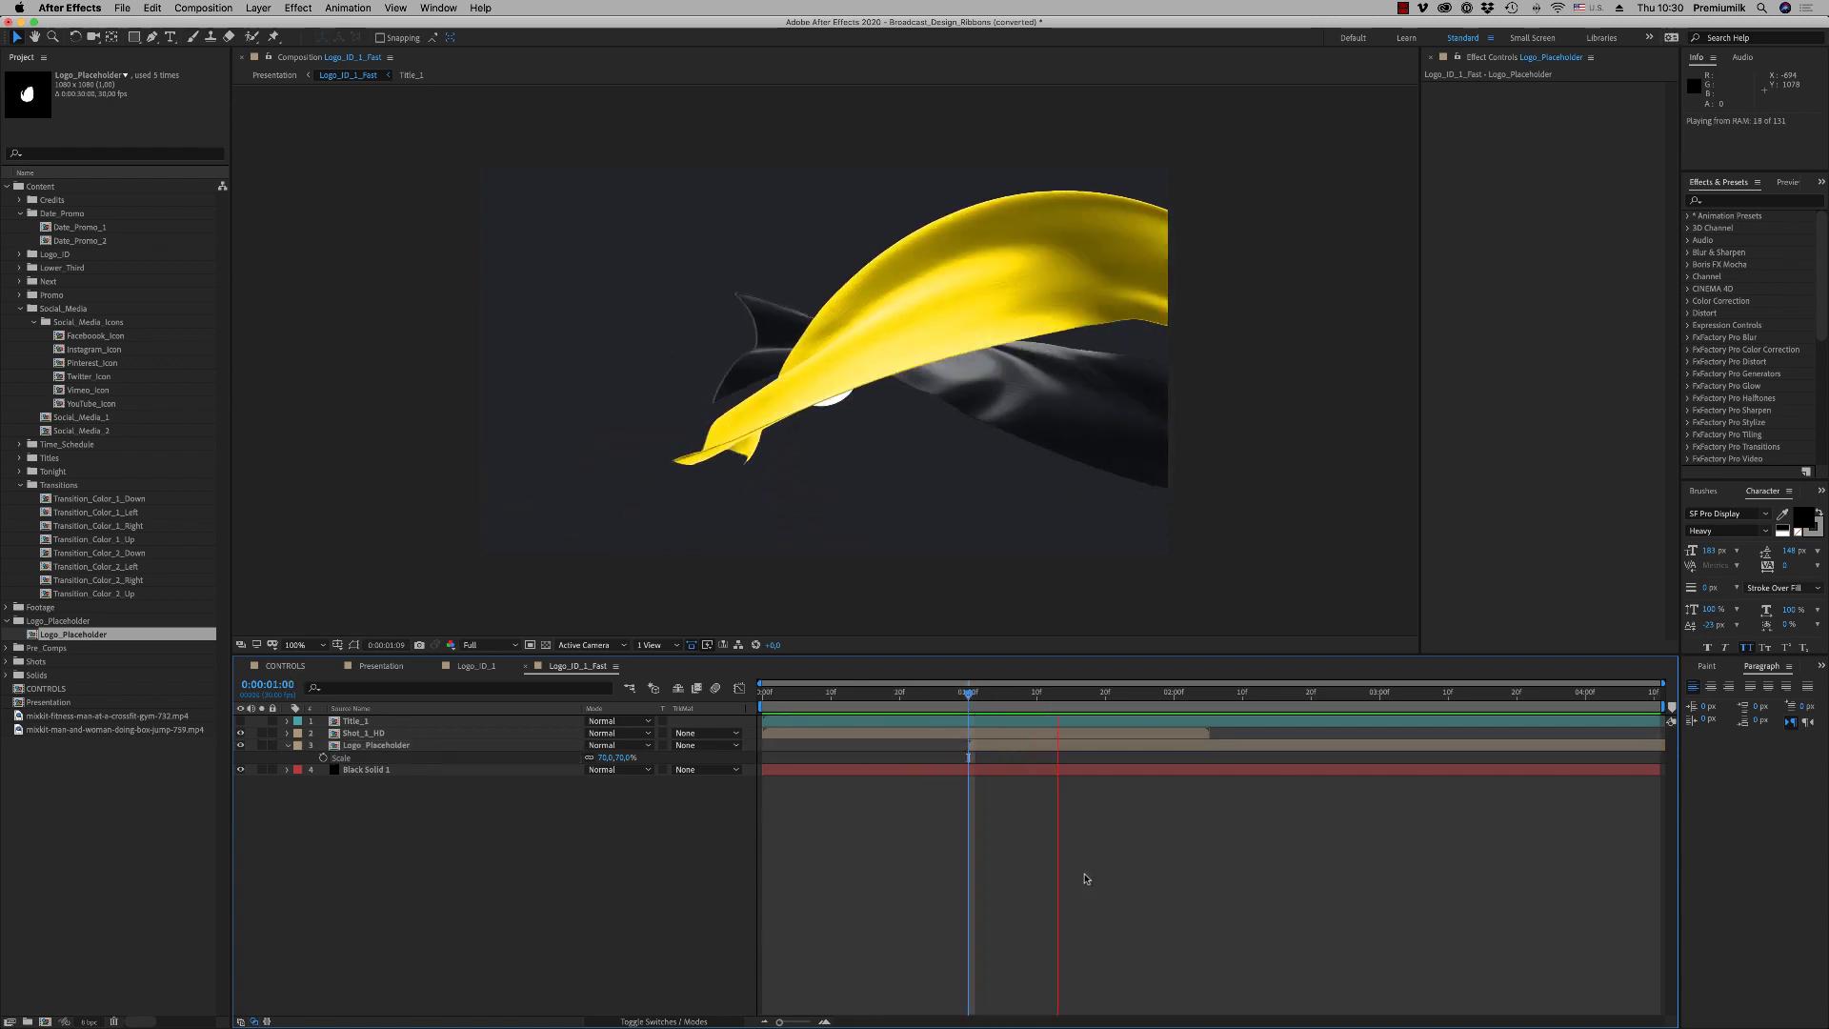
{"action": "key", "text": "space"}
{"action": "mouse_move", "coordinate": [969, 693]}
{"action": "left_mouse_down"}
{"action": "mouse_move", "coordinate": [1094, 710]}
{"action": "mouse_move", "coordinate": [974, 705]}
{"action": "left_mouse_up"}
{"action": "left_click_drag", "start_coordinate": [1373, 758], "coordinate": [974, 757]}
Toggle Black Solid 1 off and on to check transparency, then switch to CONTROLS
{"action": "left_click", "coordinate": [240, 771]}
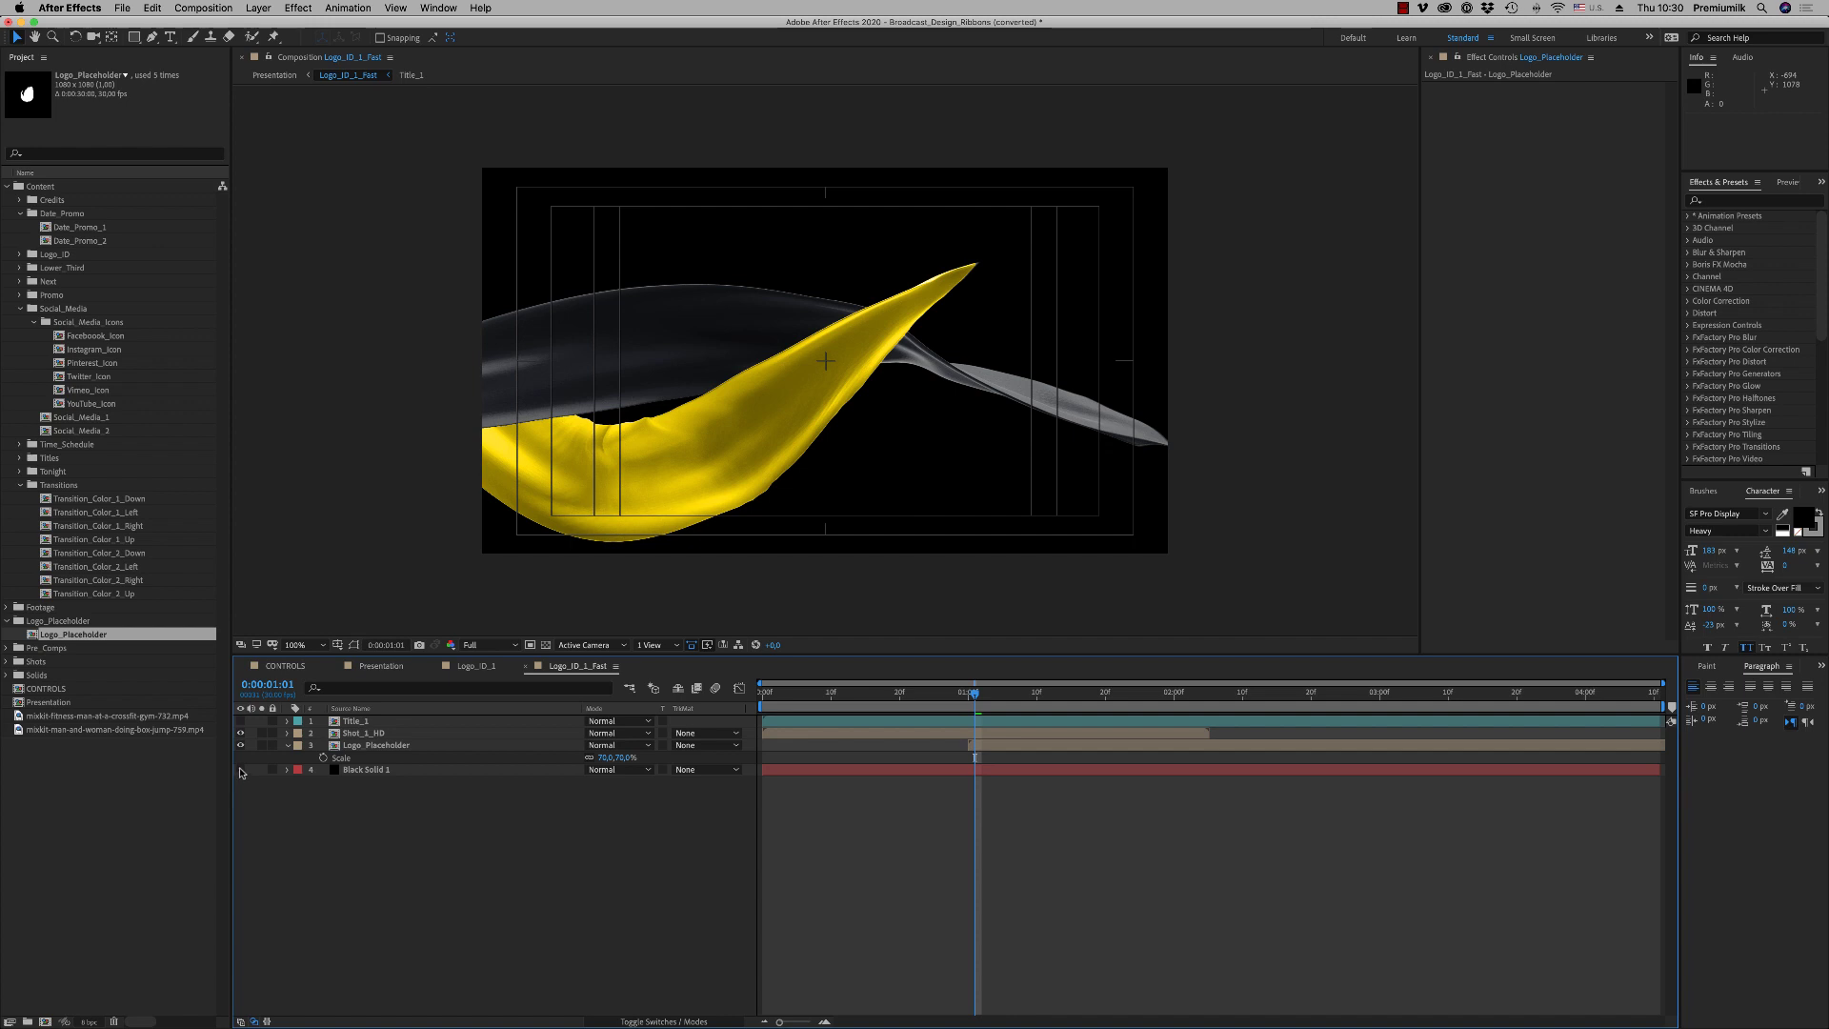
{"action": "left_click", "coordinate": [240, 770]}
{"action": "left_click", "coordinate": [240, 771]}
{"action": "left_click", "coordinate": [240, 770]}
{"action": "left_click", "coordinate": [288, 745]}
{"action": "left_click", "coordinate": [285, 666]}
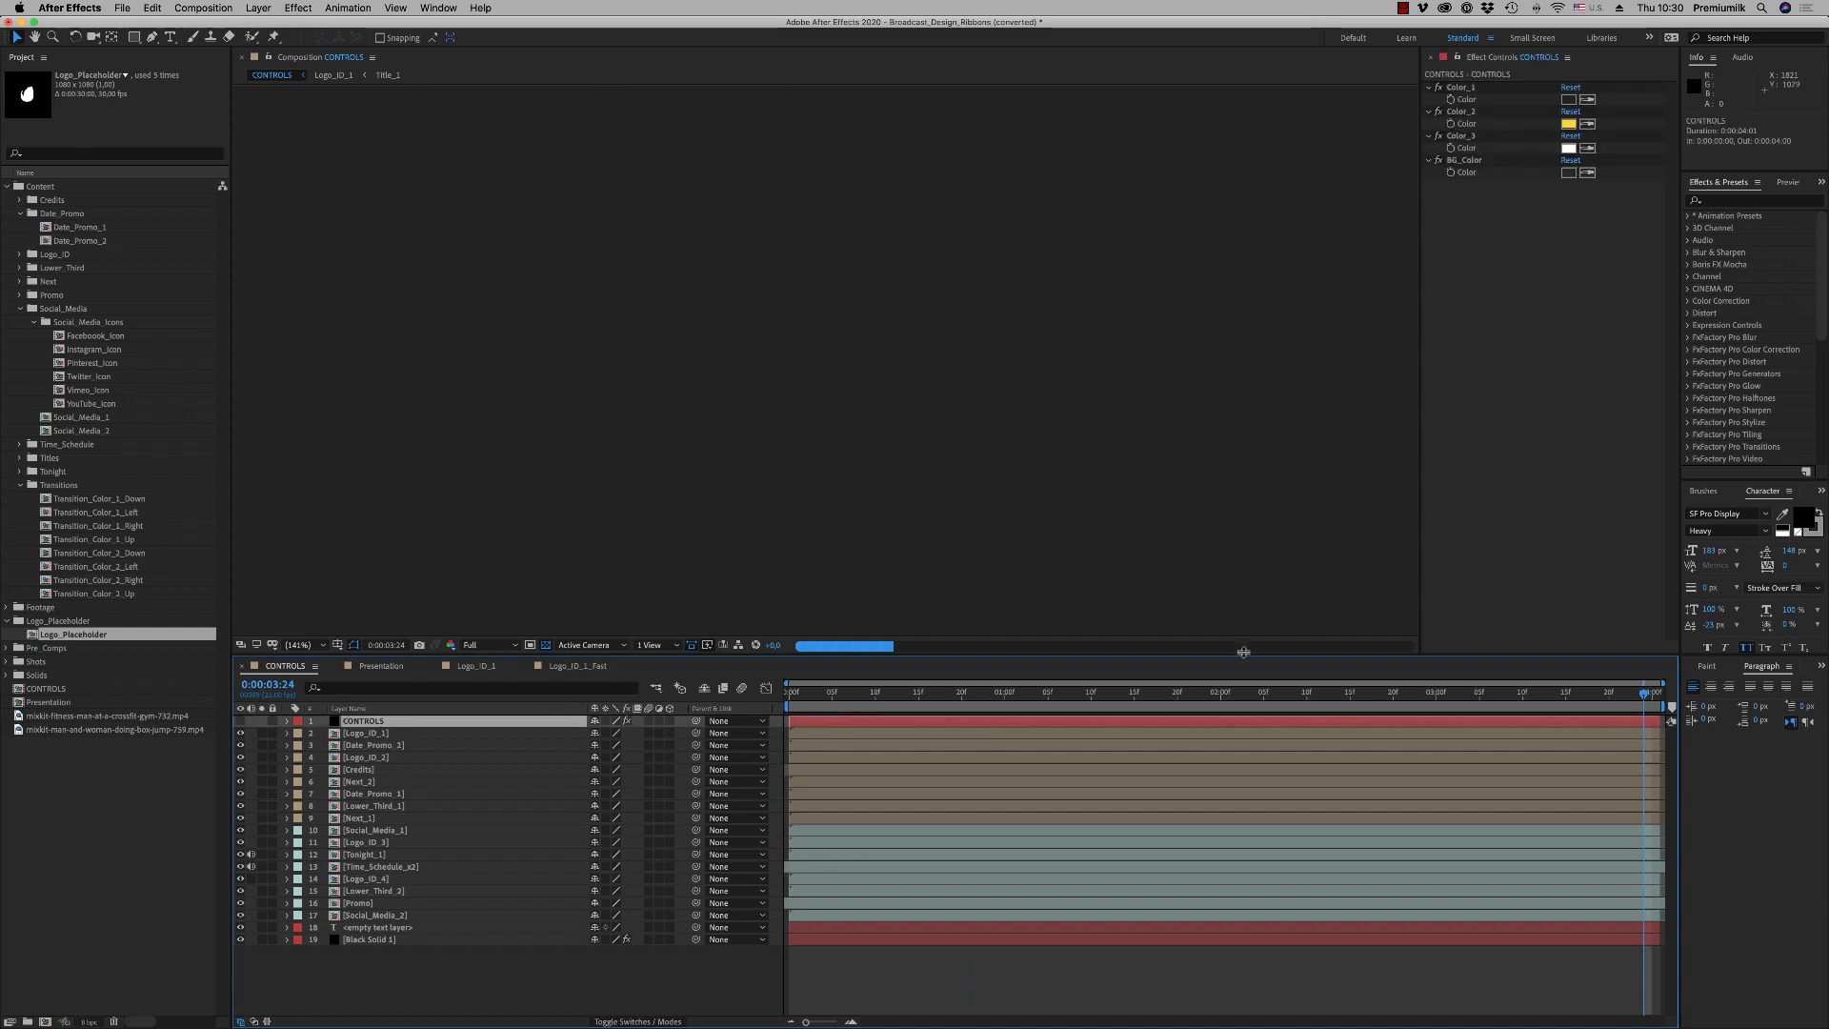
Close Logo_ID_1_Fast, collapse Social_Media and Transitions, and expand the Logo_ID folder
{"action": "left_click", "coordinate": [1205, 706]}
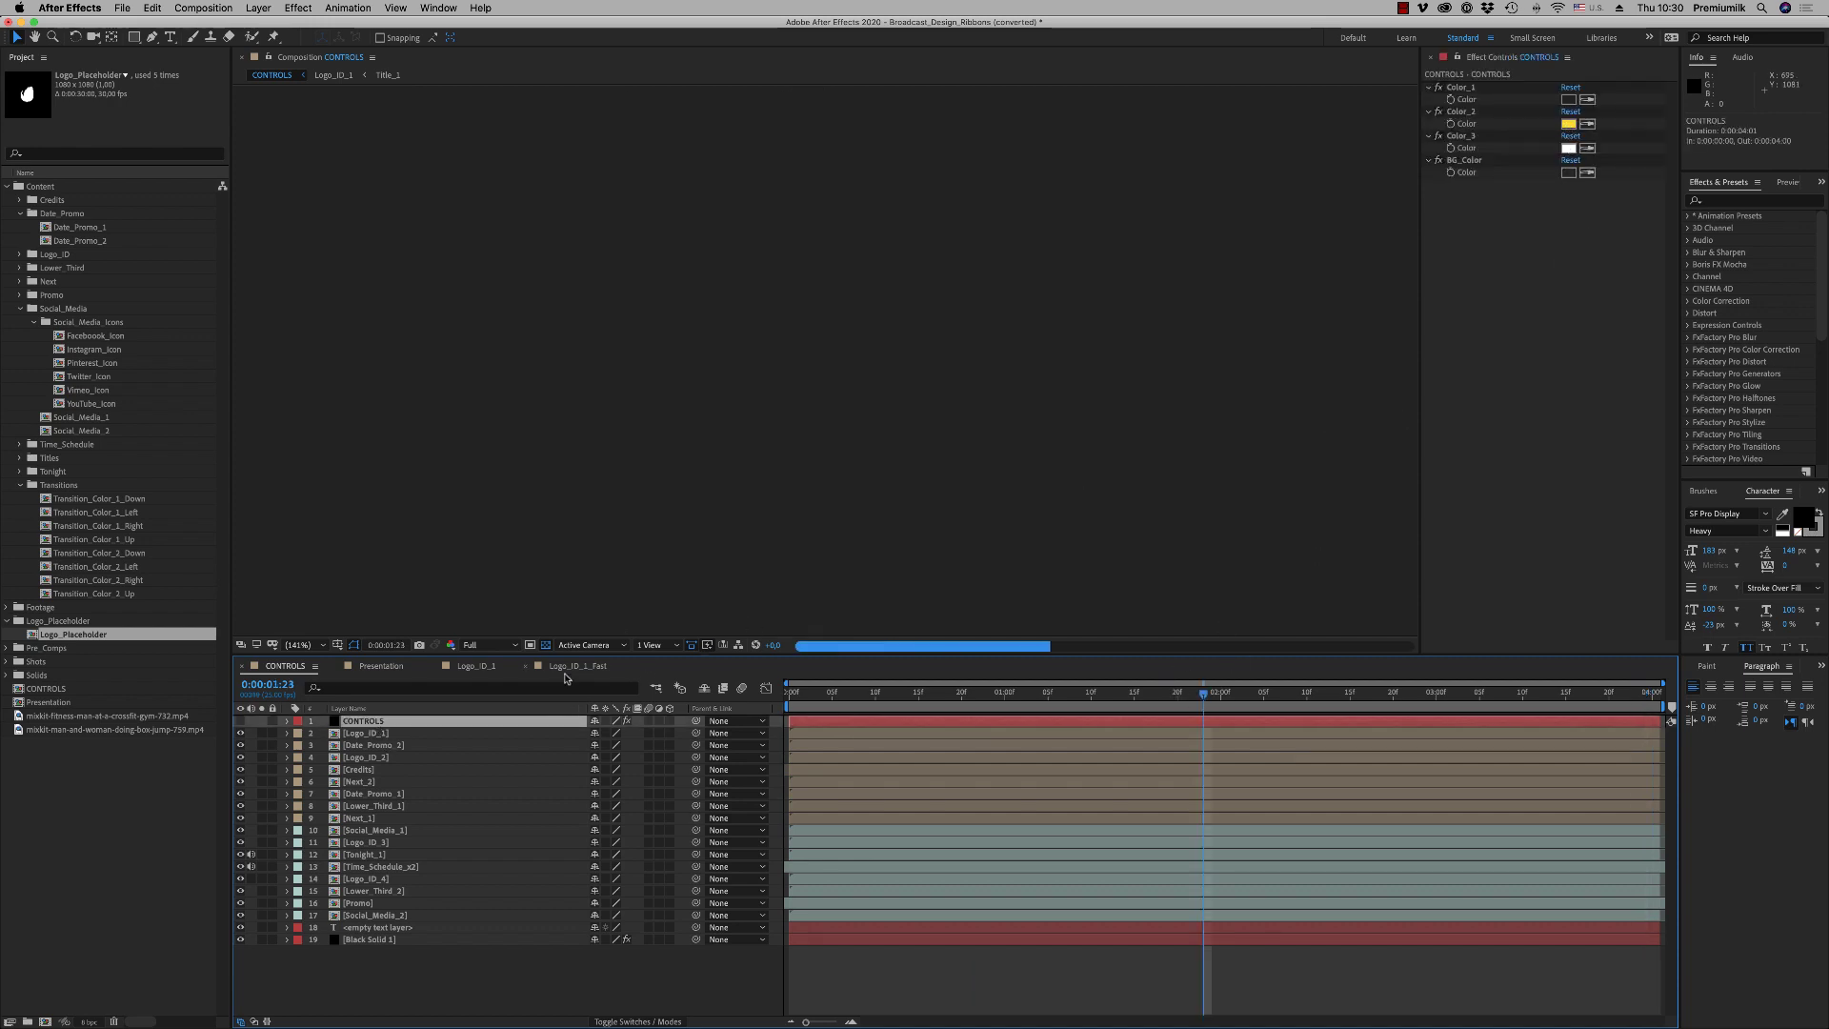
{"action": "left_click", "coordinate": [571, 666]}
{"action": "left_click", "coordinate": [528, 666]}
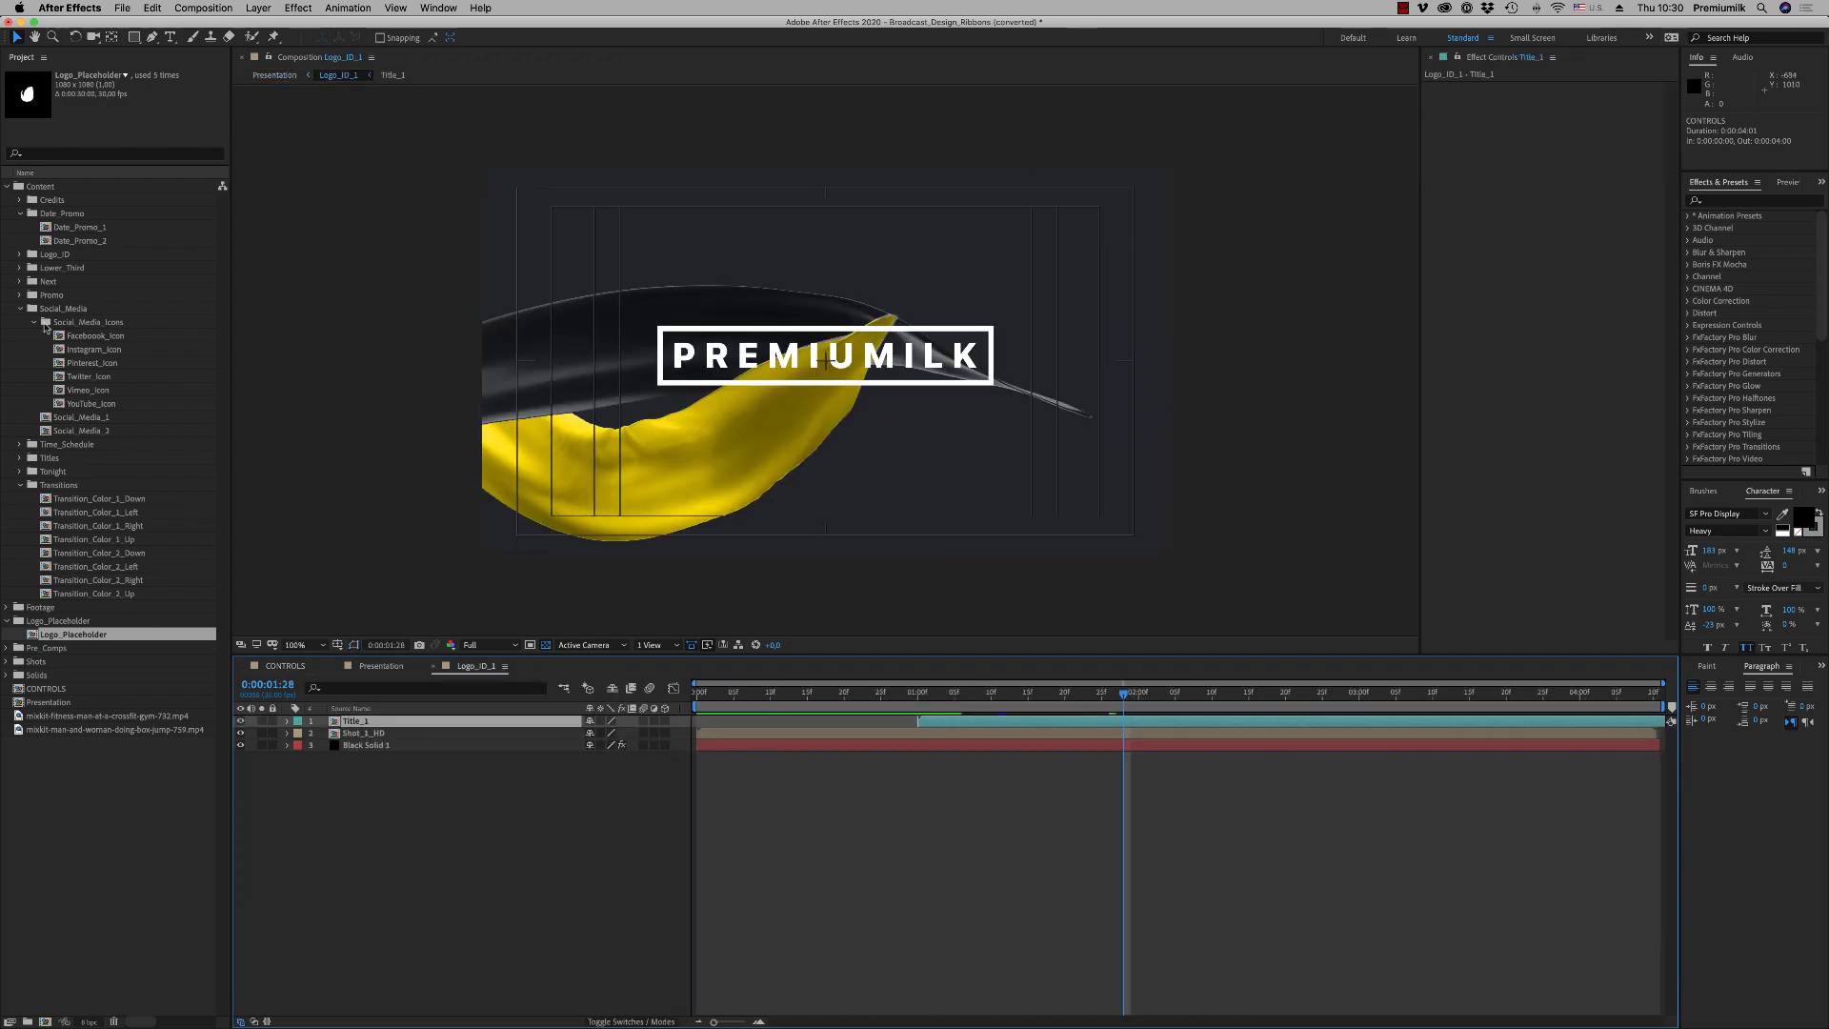
{"action": "left_click", "coordinate": [18, 309]}
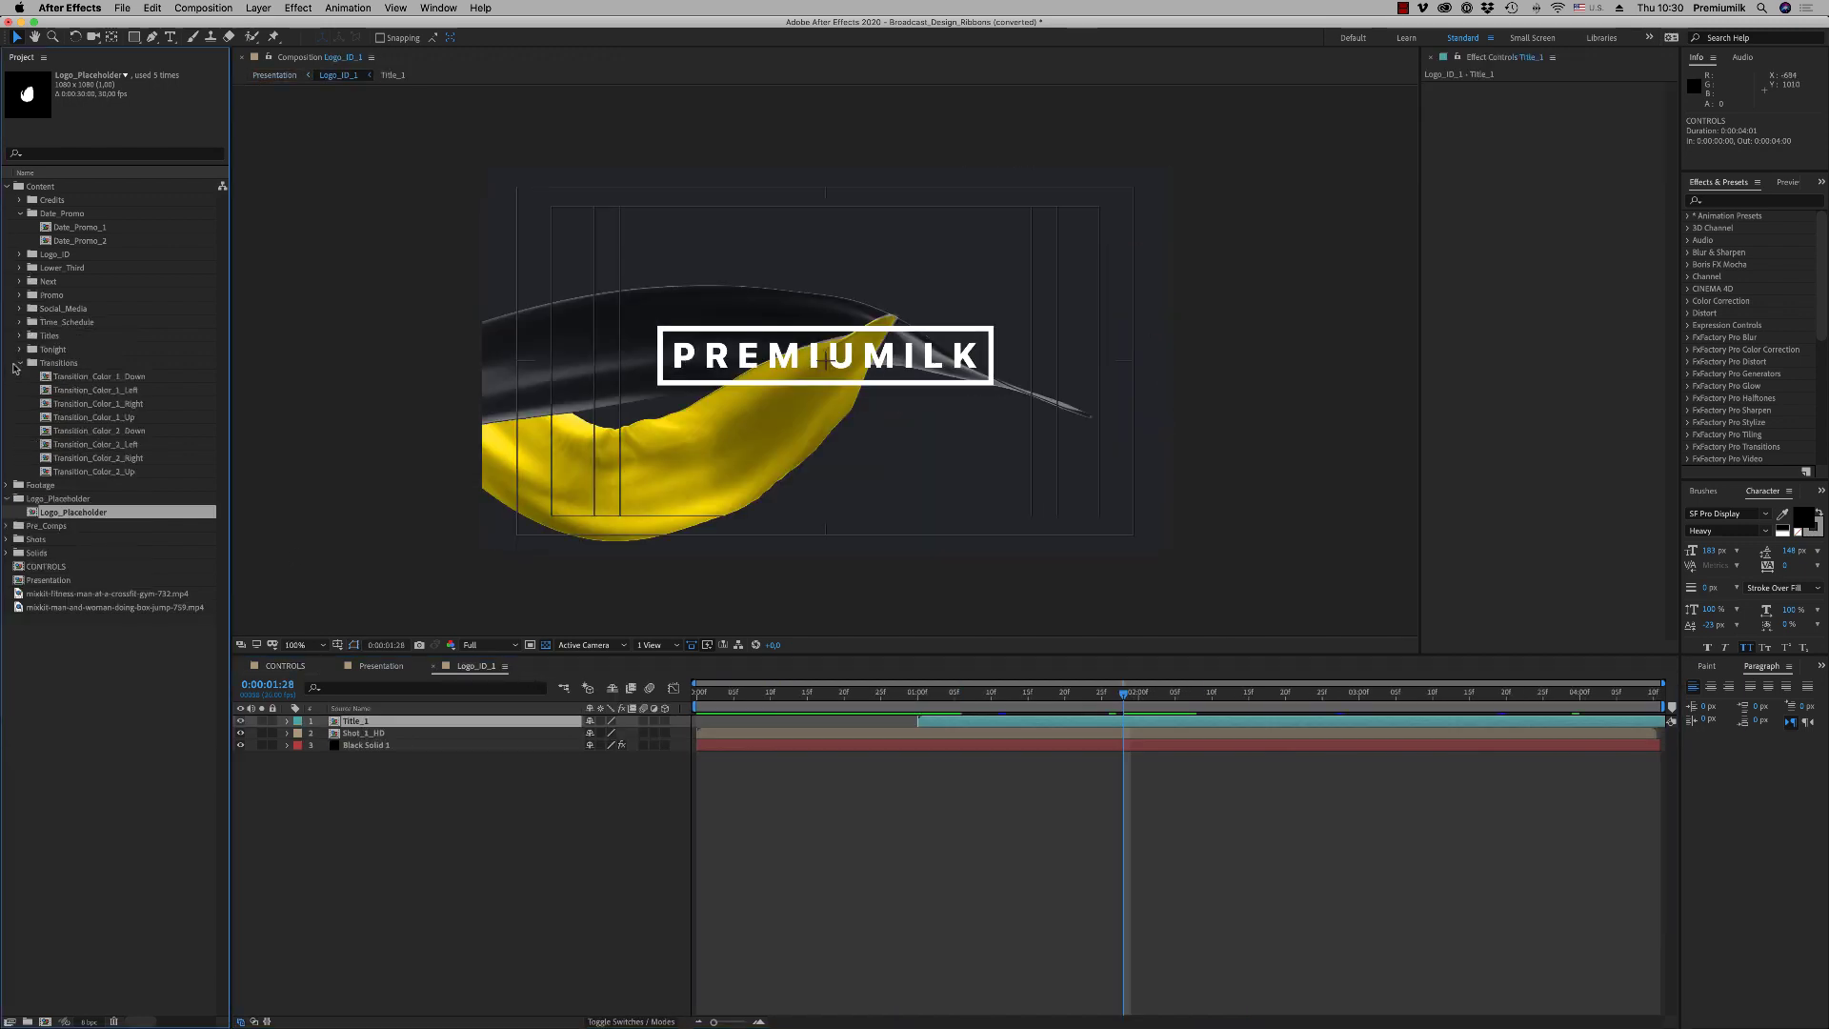
{"action": "left_click", "coordinate": [16, 363]}
{"action": "left_click", "coordinate": [20, 254]}
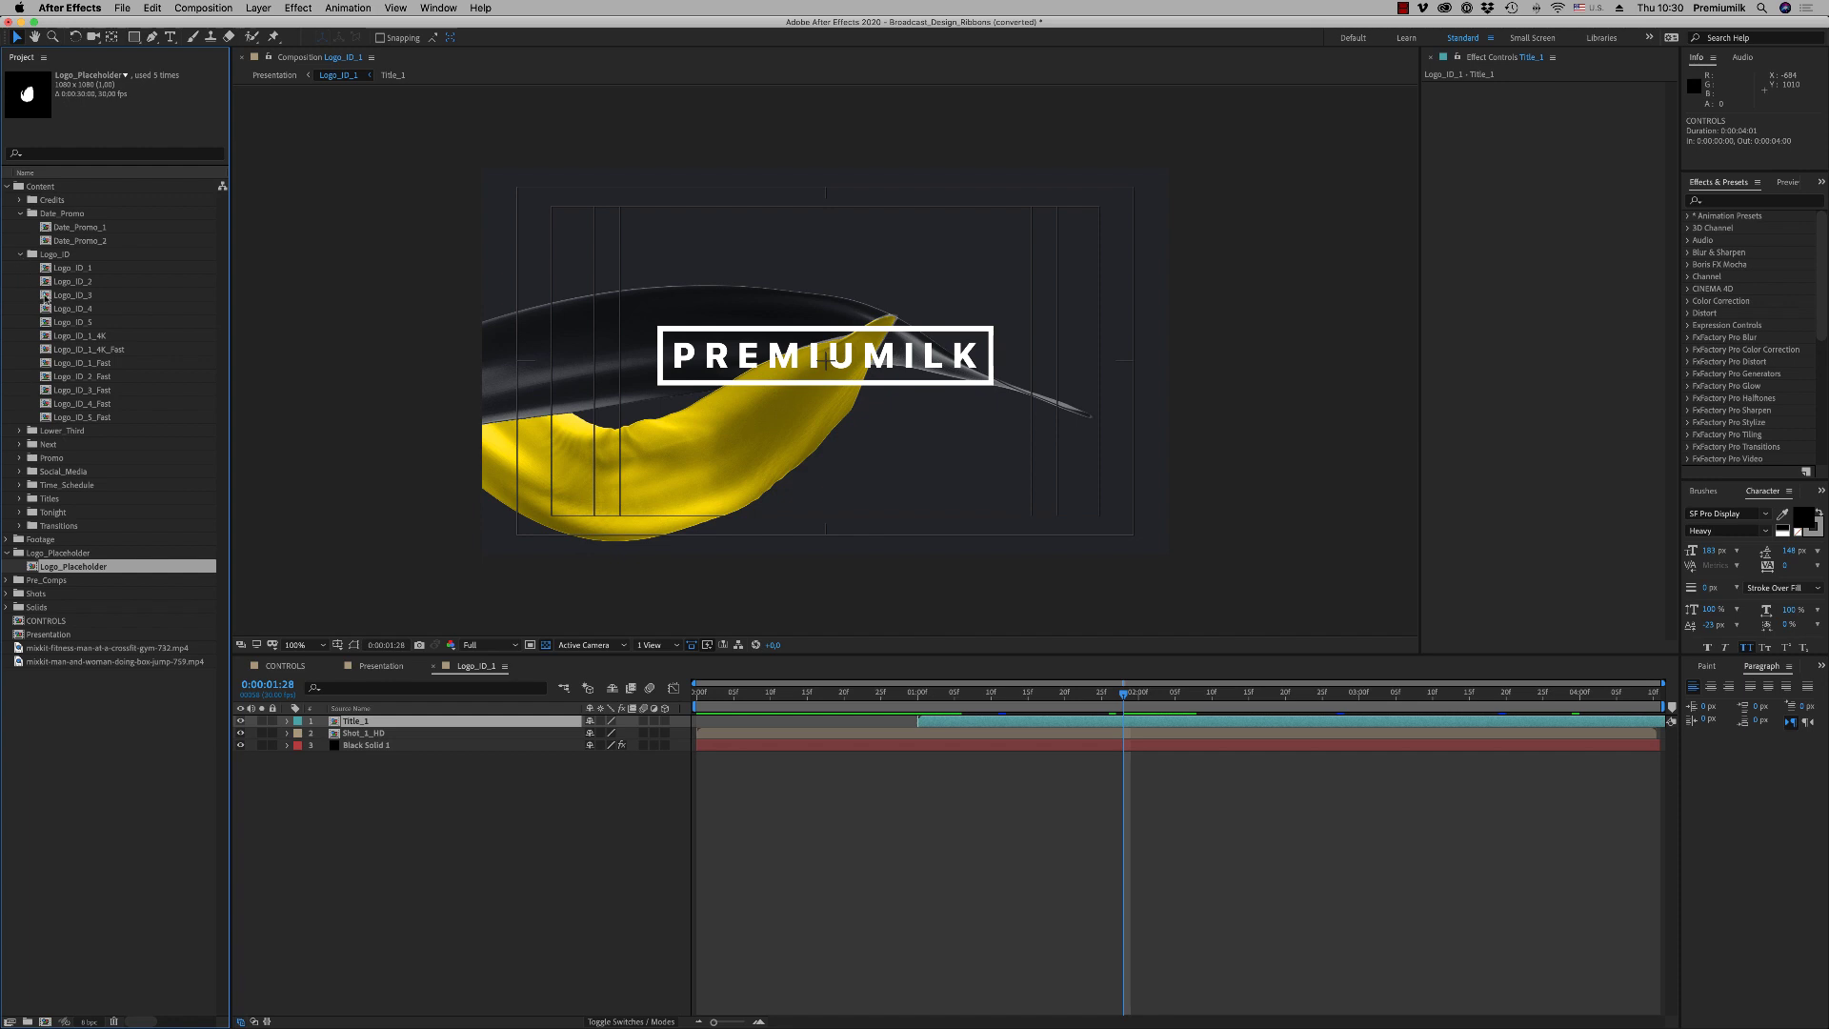
Open Logo_ID_1_4K and inspect its Composition Settings without making changes
{"action": "double_click", "coordinate": [81, 335]}
{"action": "left_click_drag", "start_coordinate": [1024, 704], "coordinate": [1316, 702]}
{"action": "left_click", "coordinate": [203, 8]}
{"action": "left_click", "coordinate": [214, 35]}
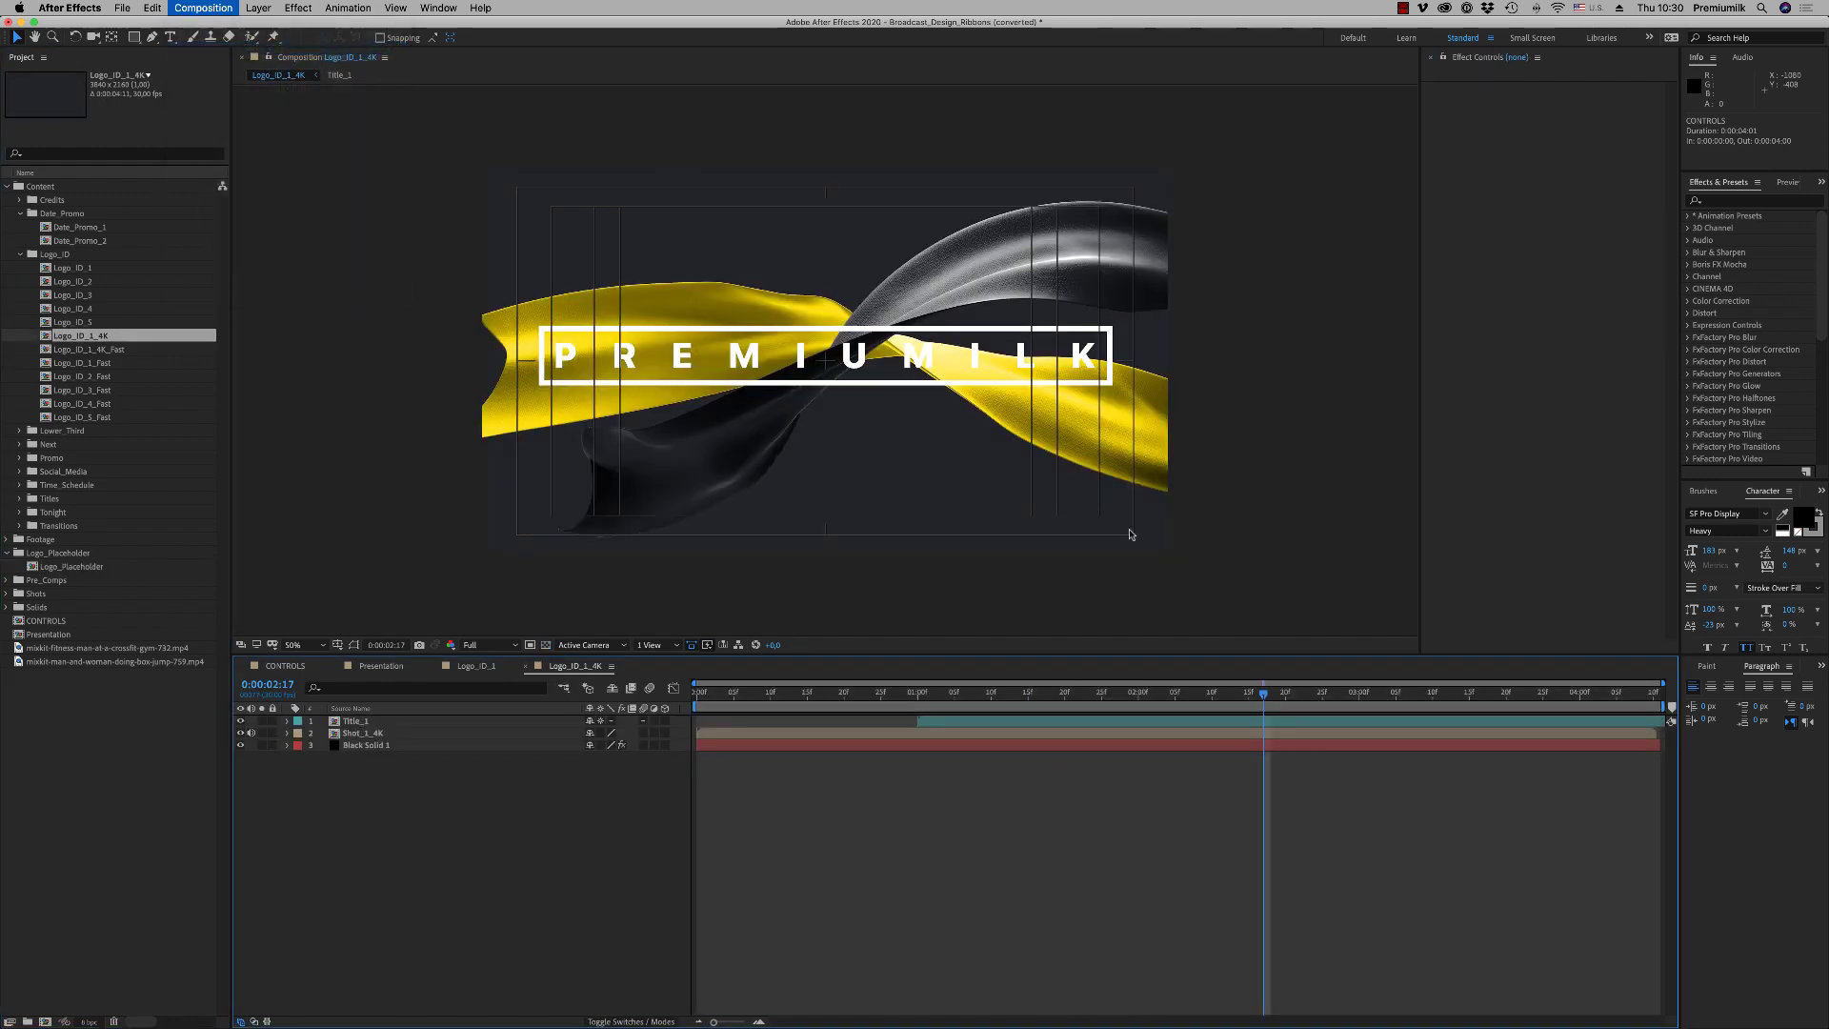
{"action": "left_click", "coordinate": [1202, 814]}
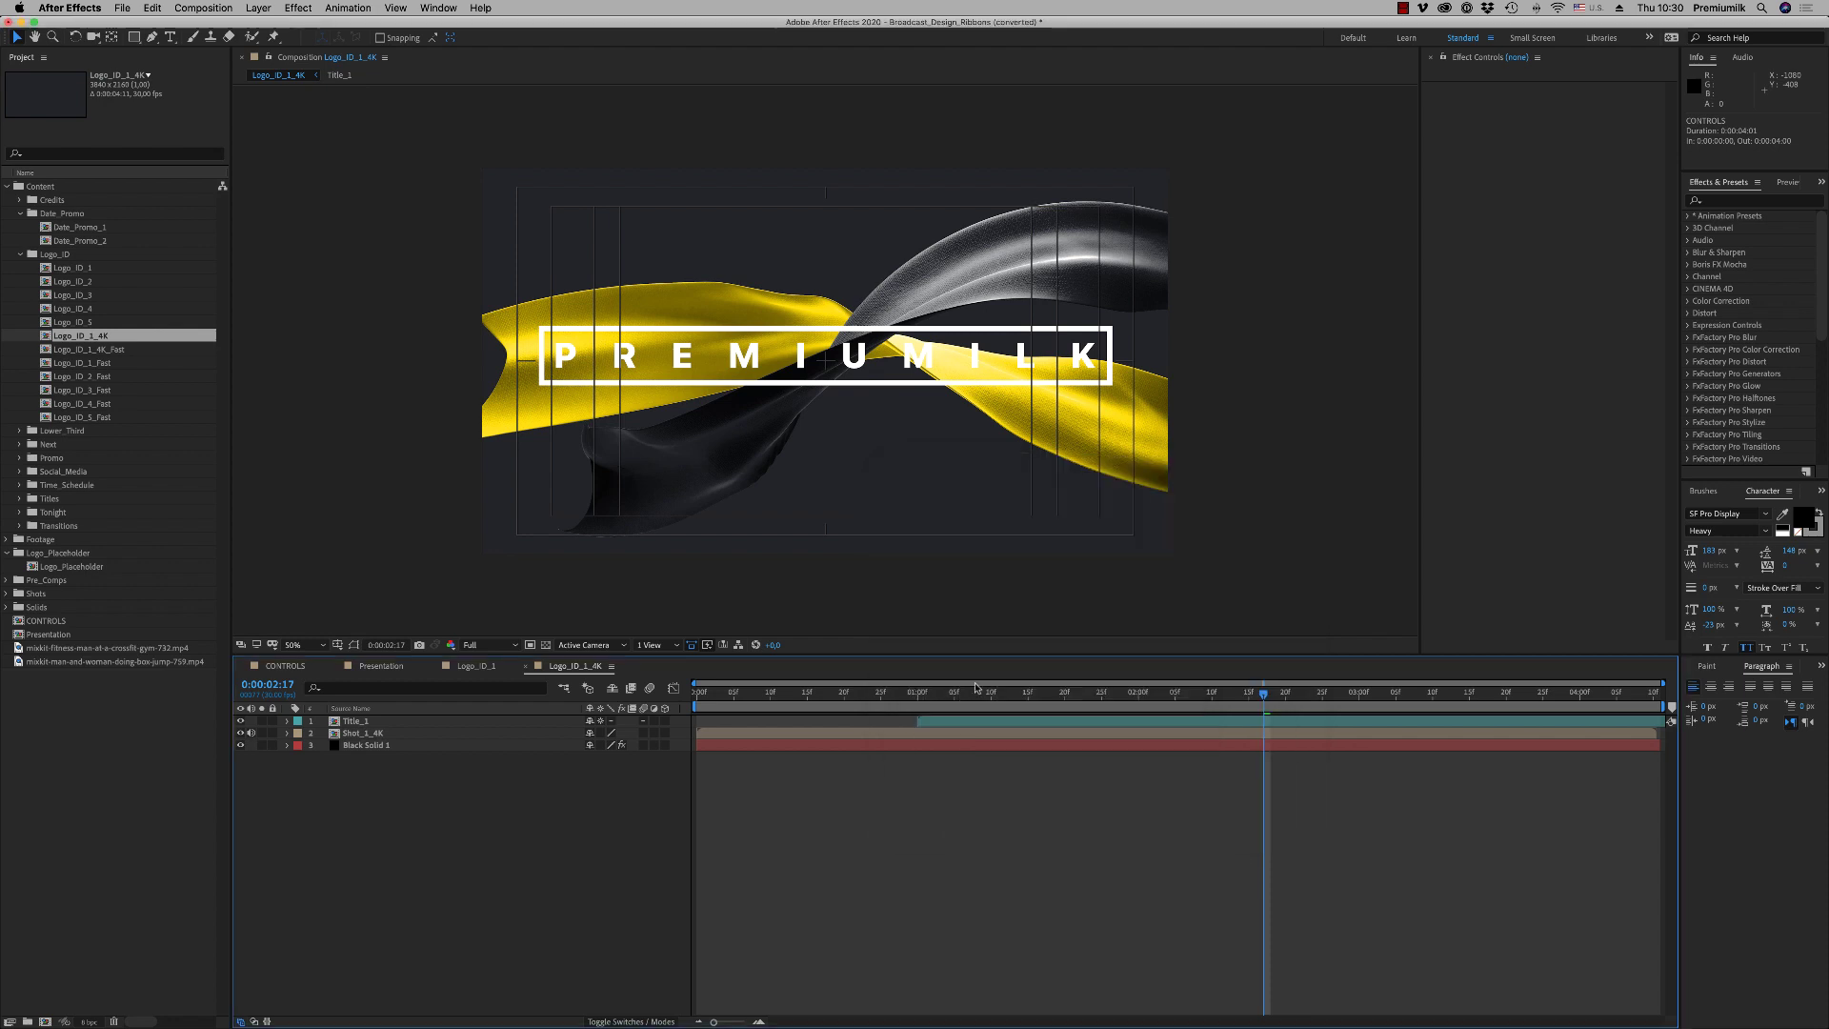
{"action": "left_click", "coordinate": [116, 351]}
{"action": "left_click", "coordinate": [984, 696]}
{"action": "left_click", "coordinate": [1088, 697]}
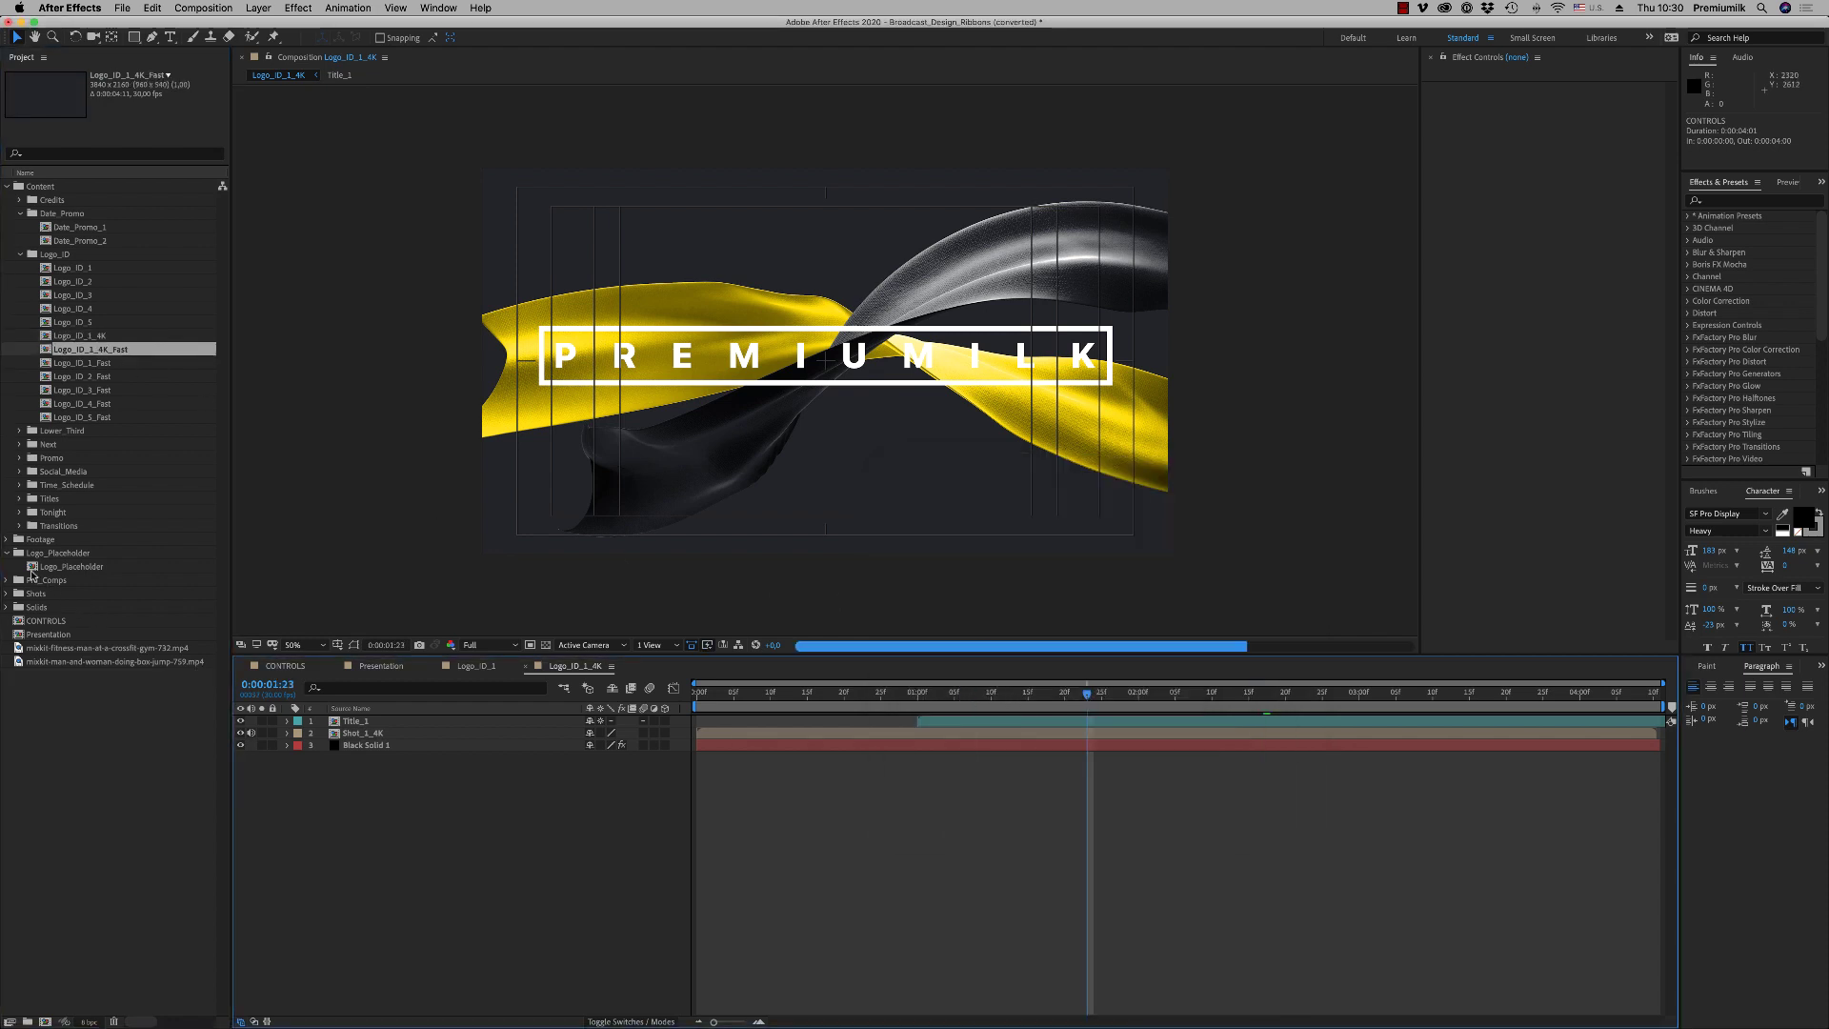
Collapse the project folders and close the Logo_ID_1_4K, Logo_ID_1 and Presentation timelines
{"action": "left_click", "coordinate": [7, 552]}
{"action": "left_click", "coordinate": [19, 253]}
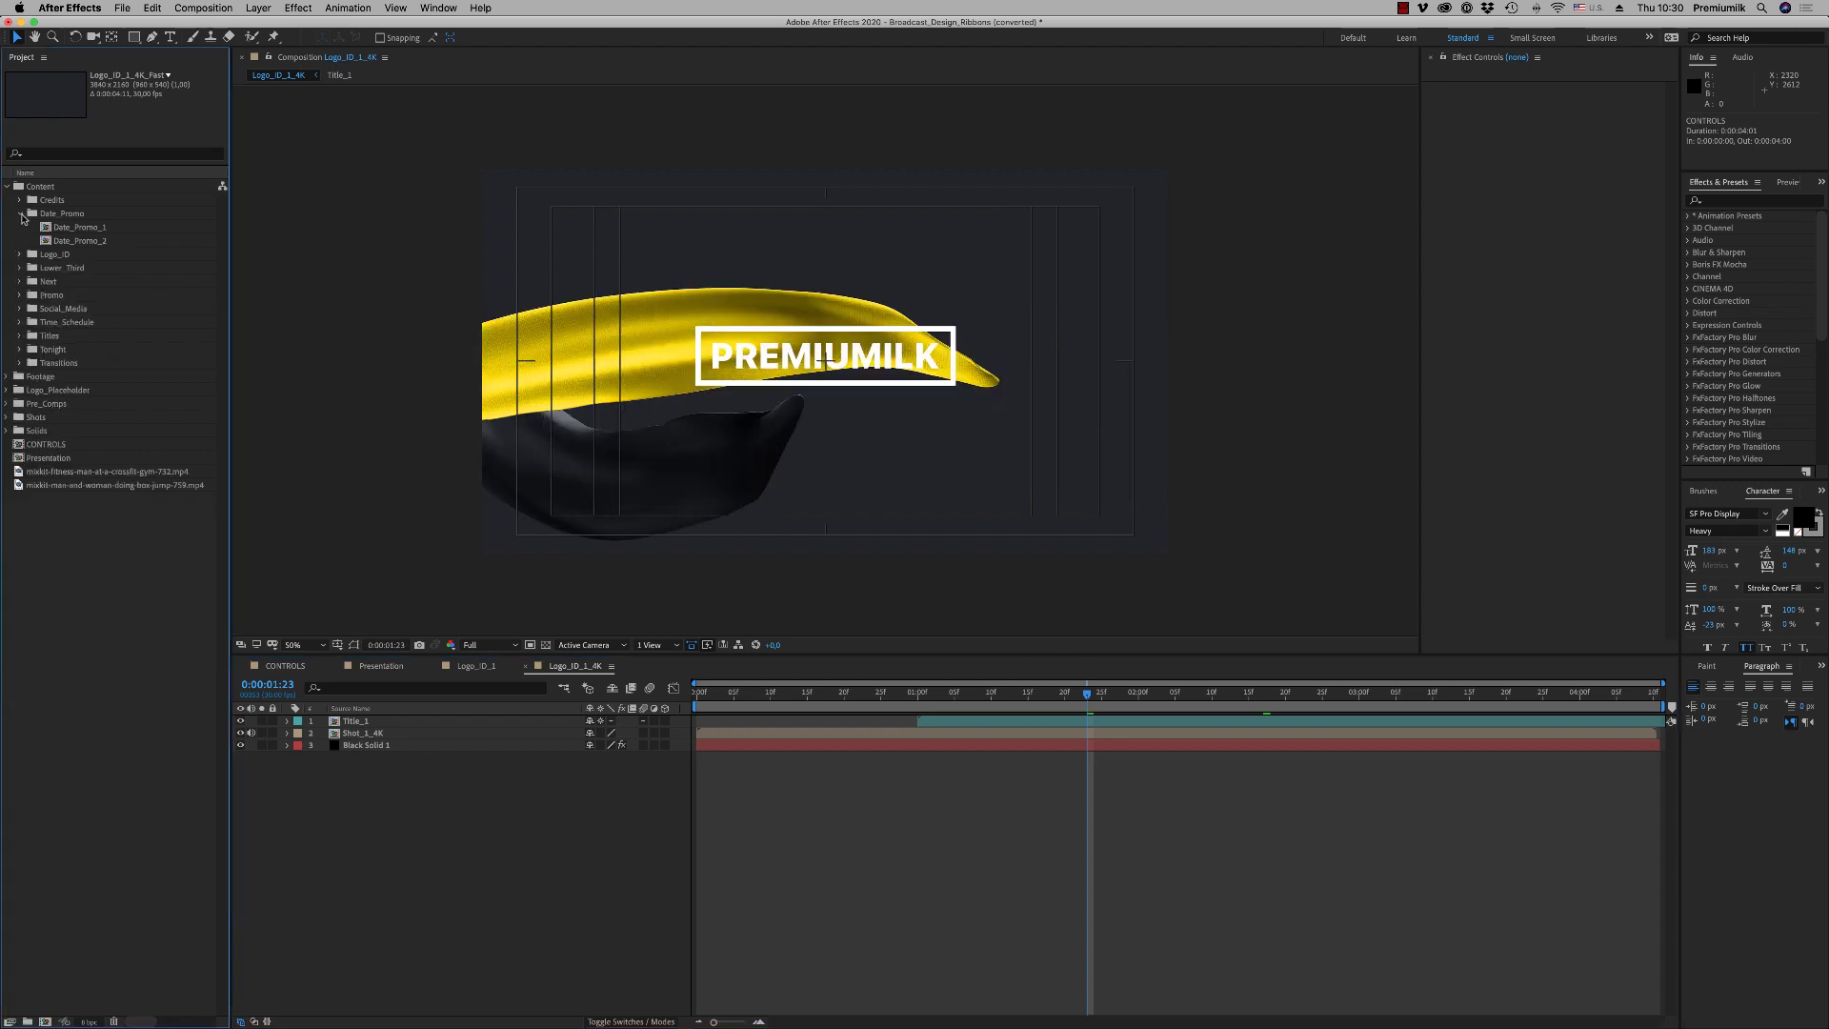
{"action": "left_click", "coordinate": [19, 214]}
{"action": "left_click", "coordinate": [1028, 788]}
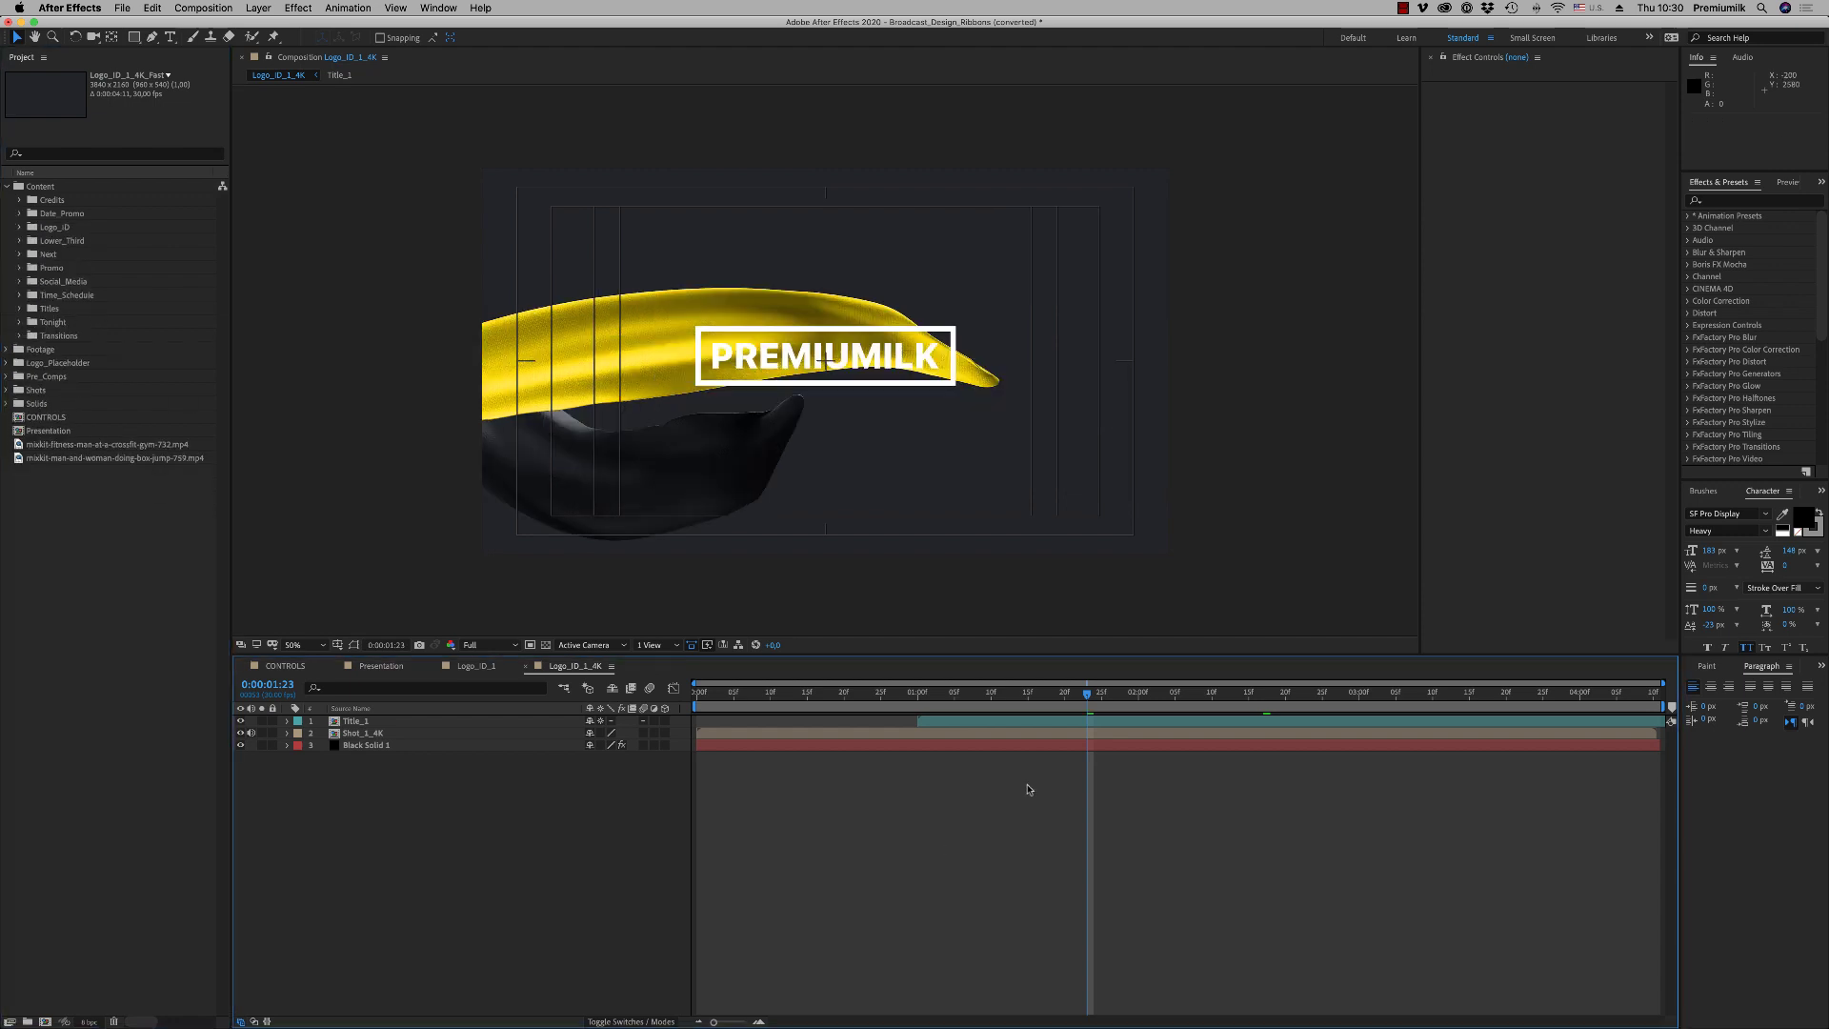
{"action": "left_click", "coordinate": [1095, 697]}
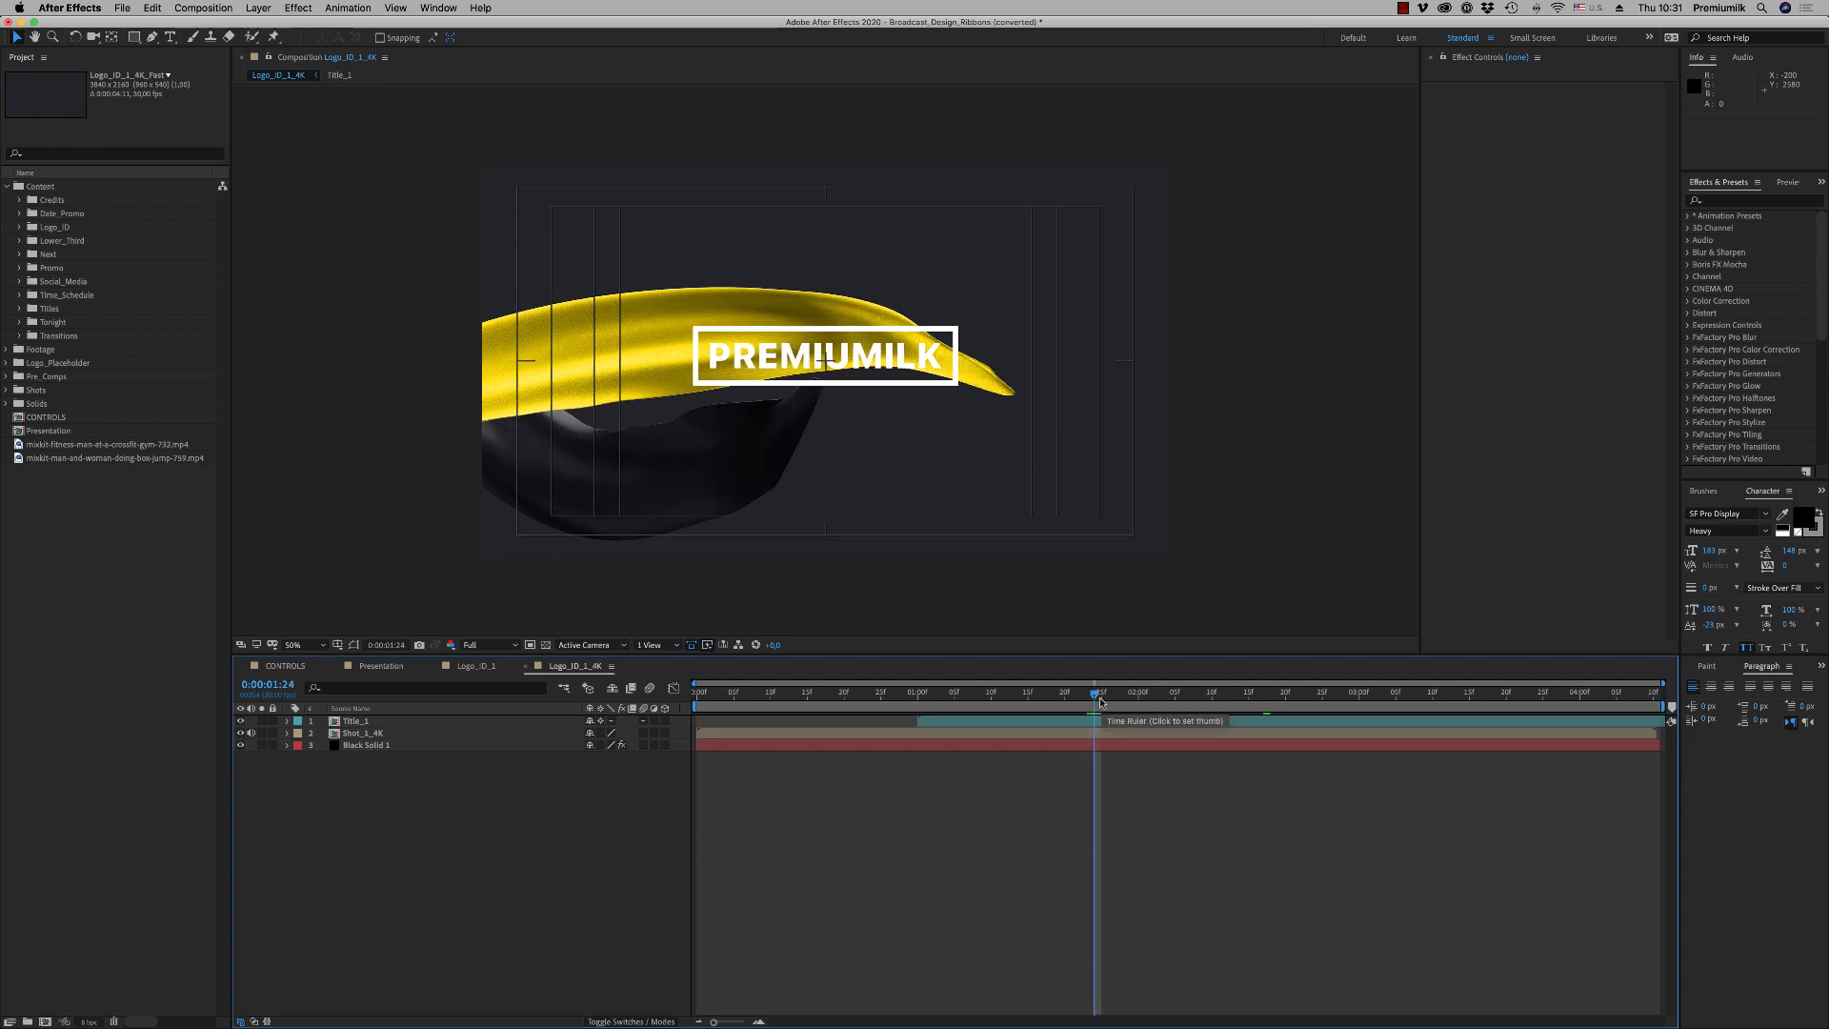
{"action": "left_click", "coordinate": [525, 667]}
{"action": "left_click", "coordinate": [435, 666]}
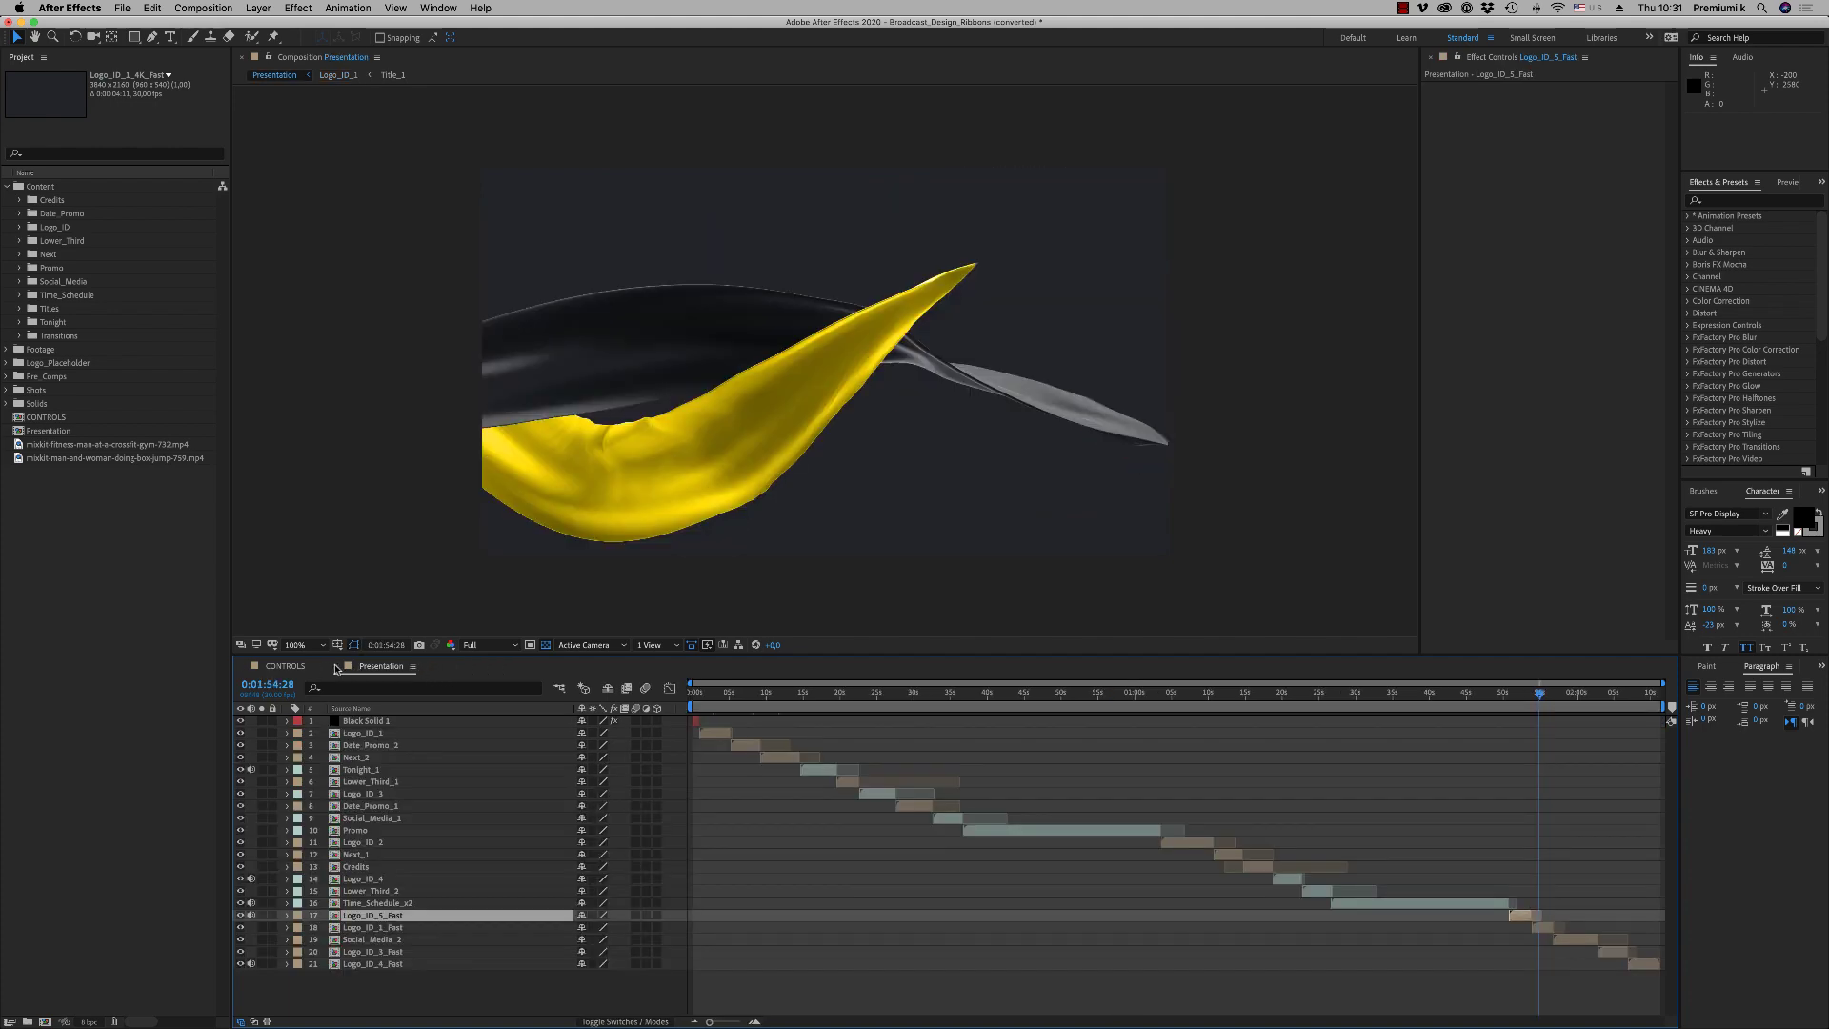
{"action": "left_click", "coordinate": [335, 666]}
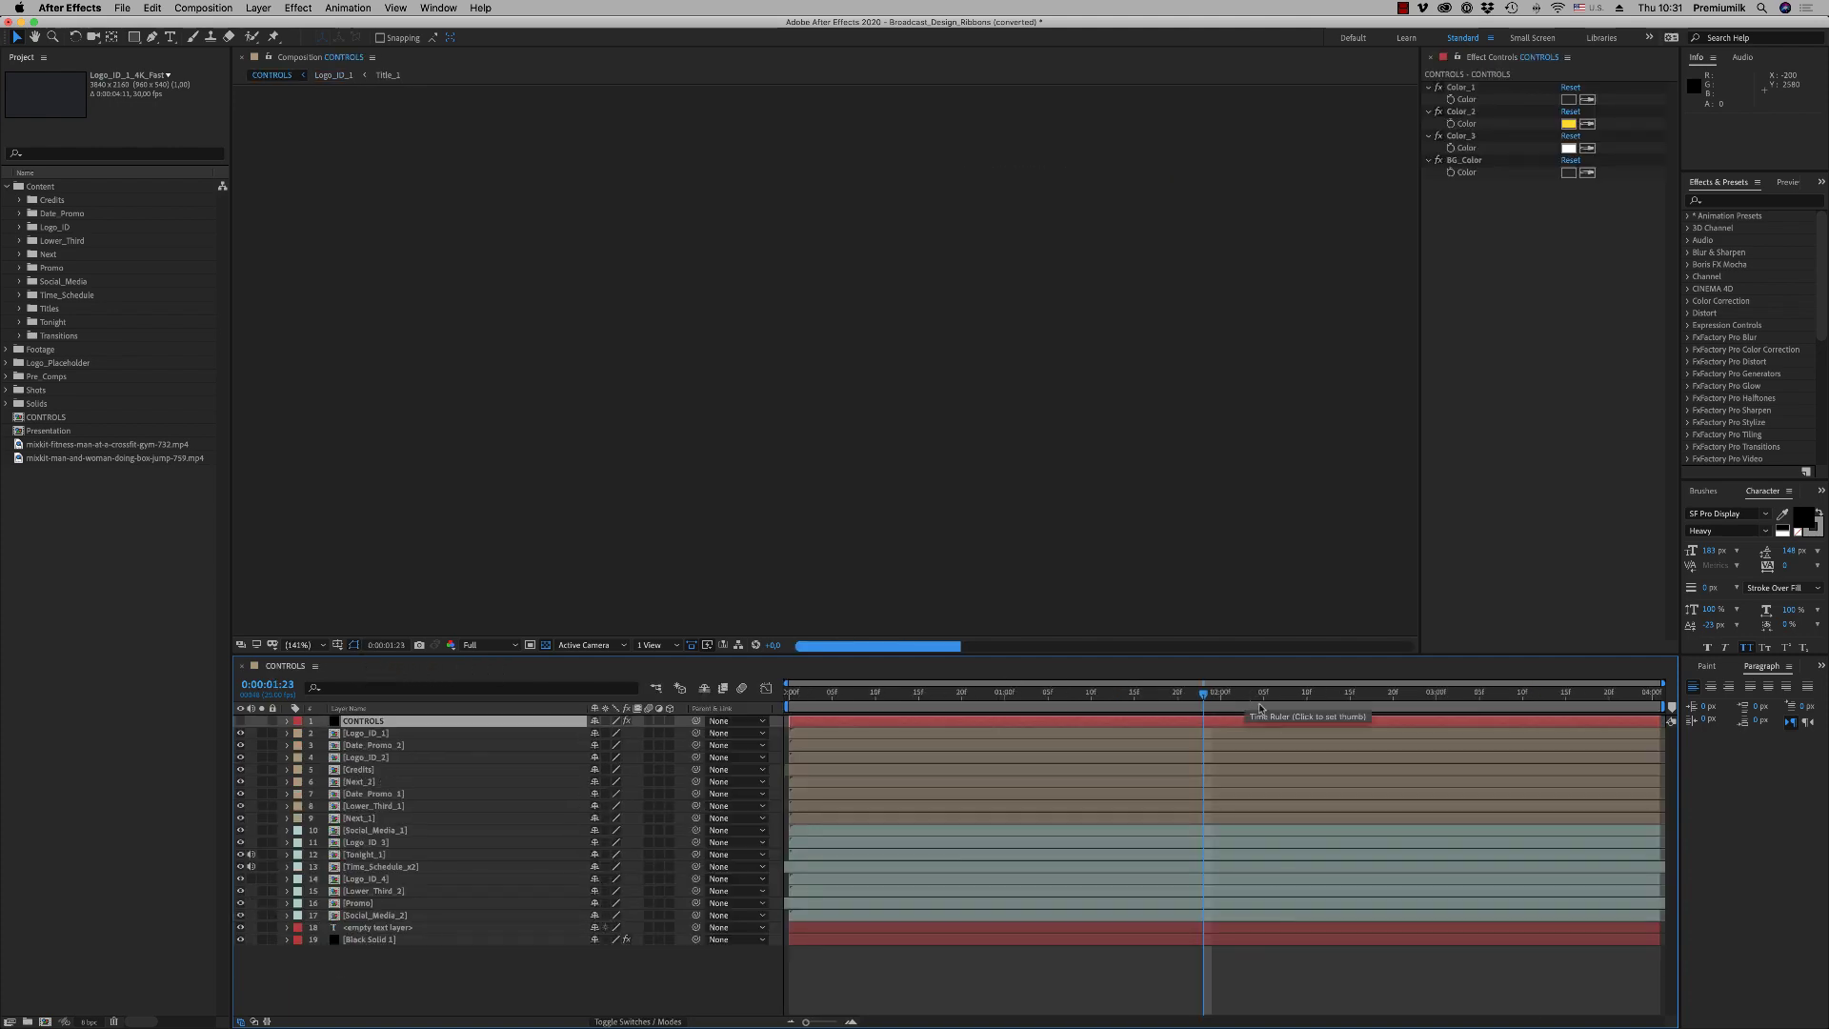